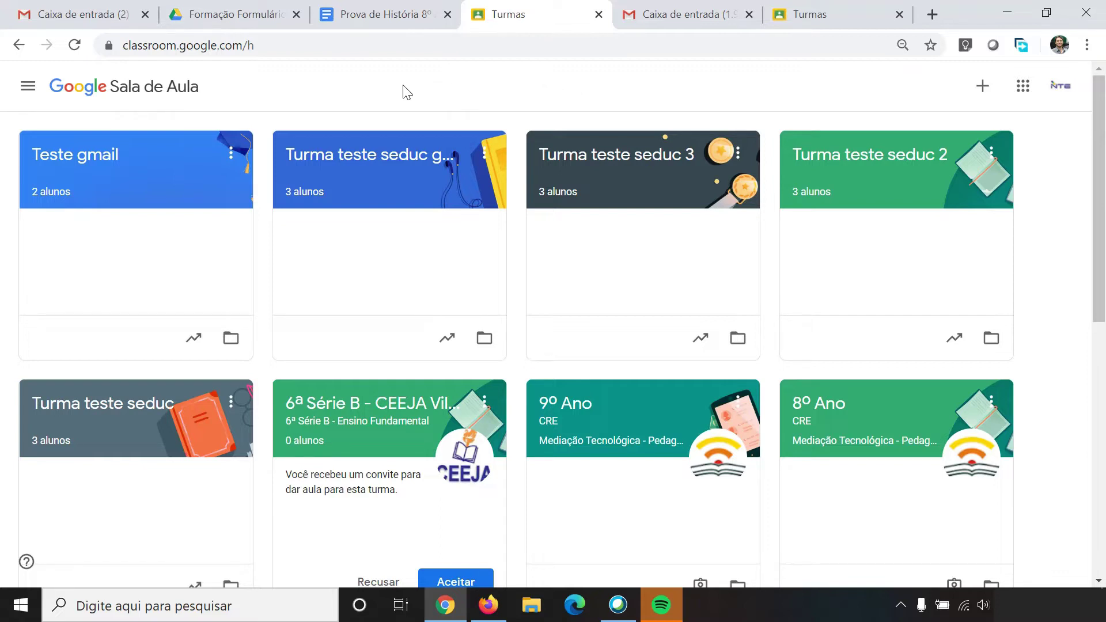
Step: Open the Teste gmail class's Atividades page and bring up its Criar options
left_click(82, 167)
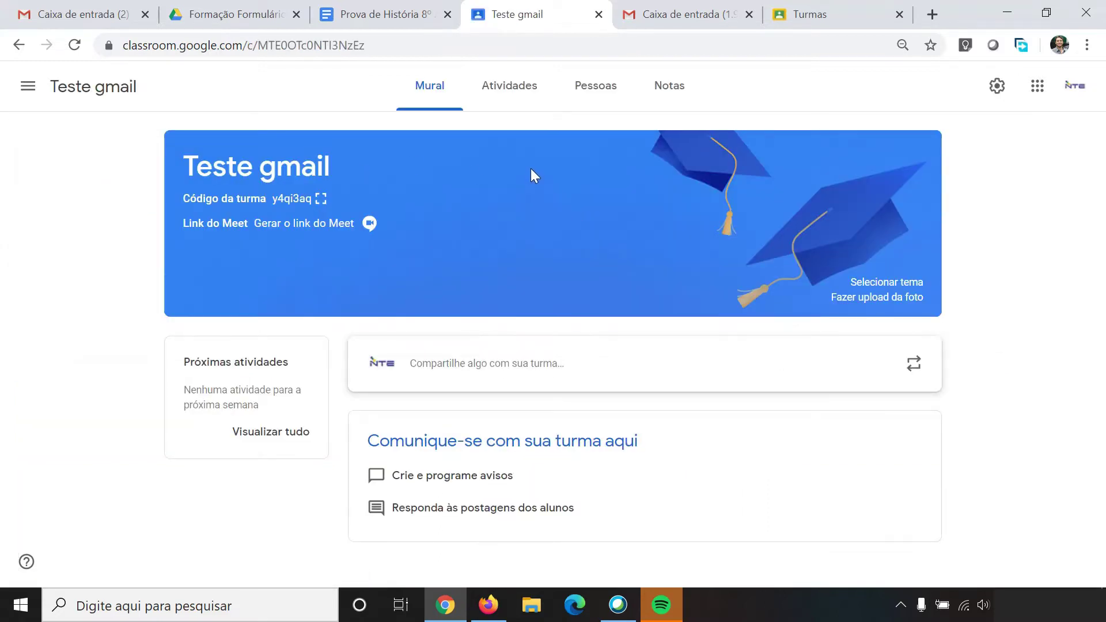
left_click(509, 89)
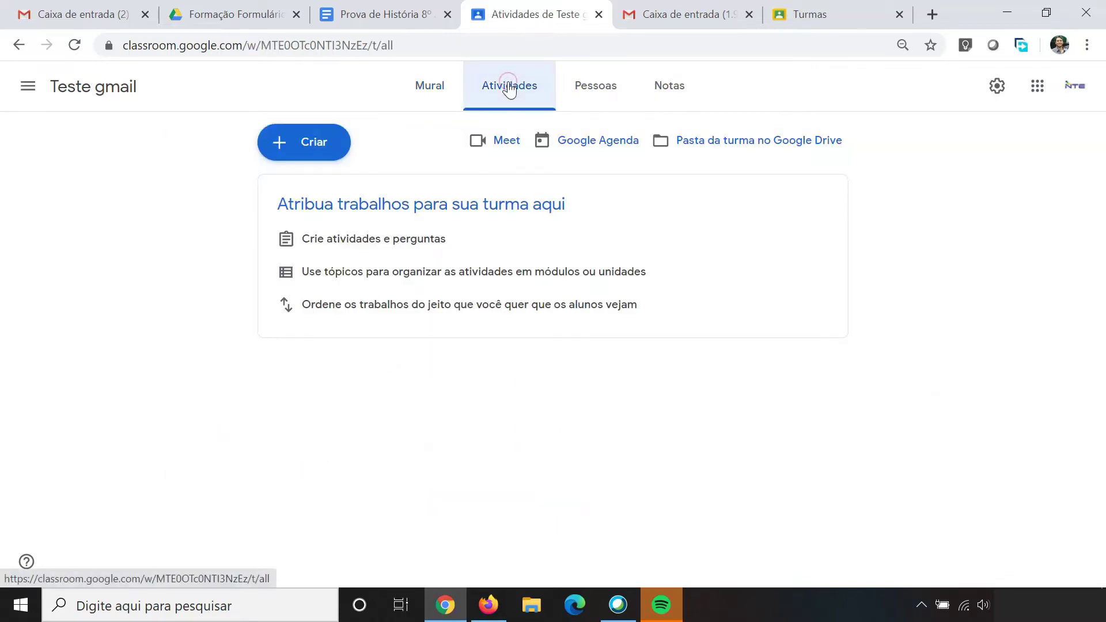
left_click(318, 149)
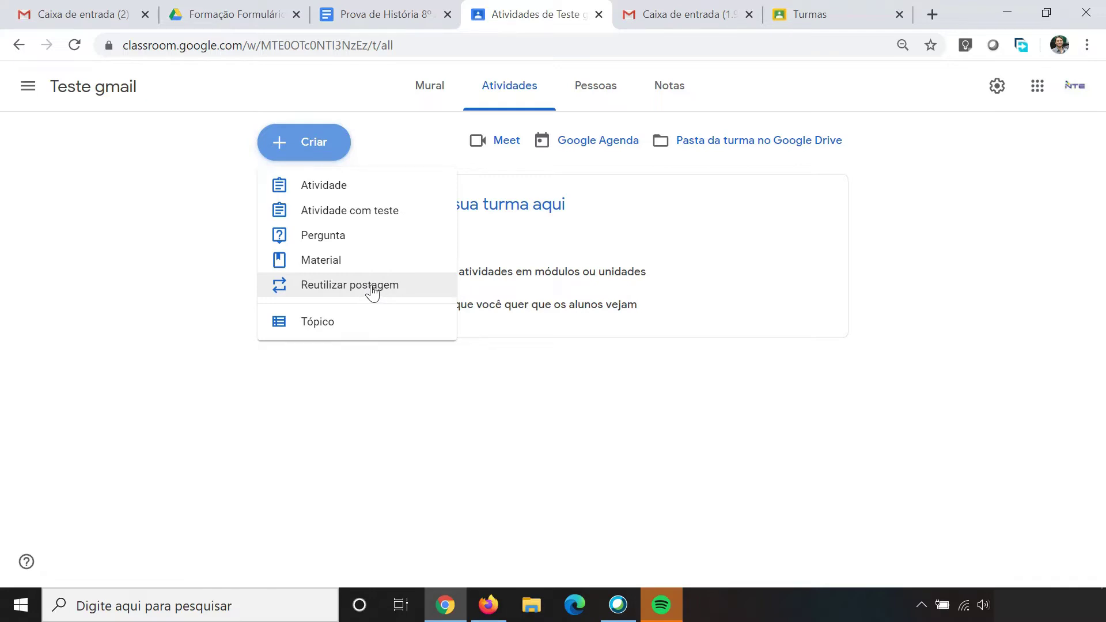
Step: Create an 'Atividade com teste' assignment with a Blank Quiz form attached
left_click(352, 212)
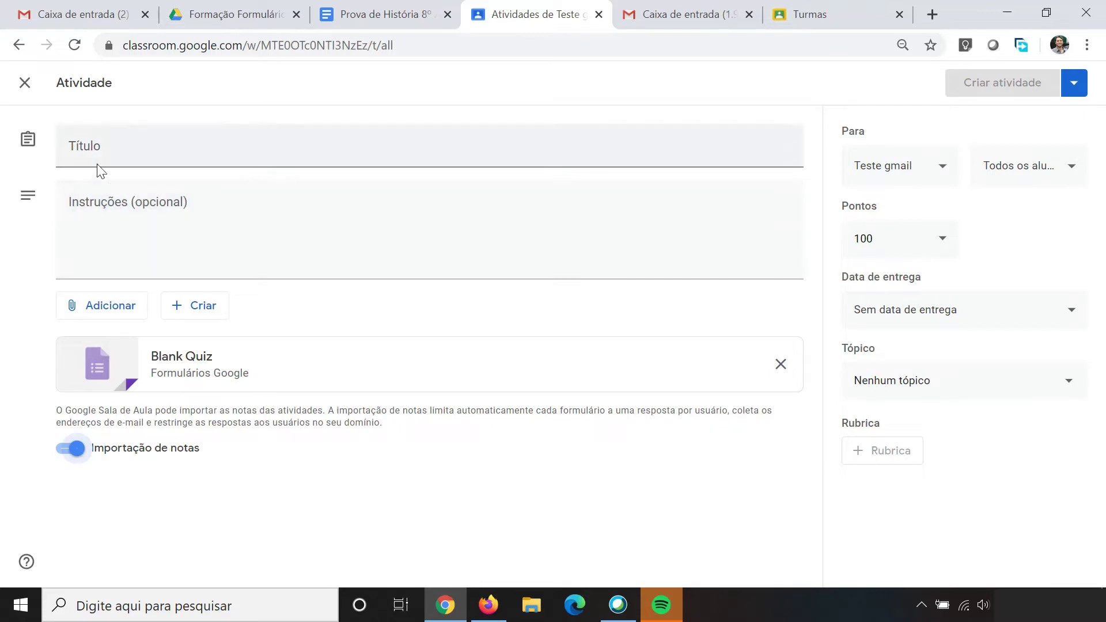
left_click(98, 149)
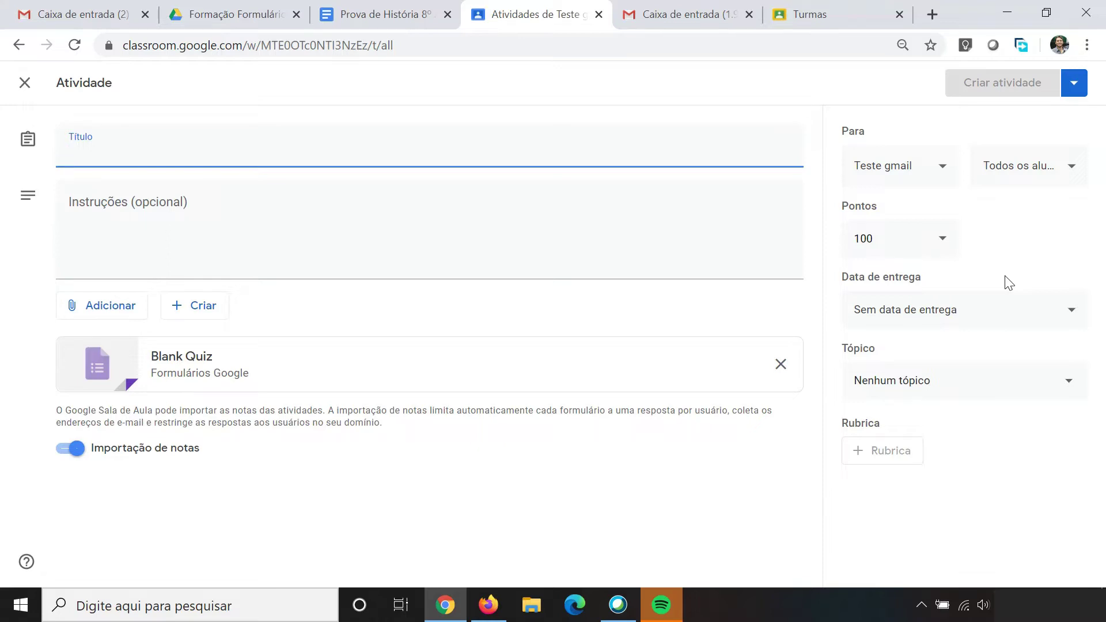
Step: Title the assignment 'Atividade de História' and enter 'opcional' as its instructions
type("Ativida")
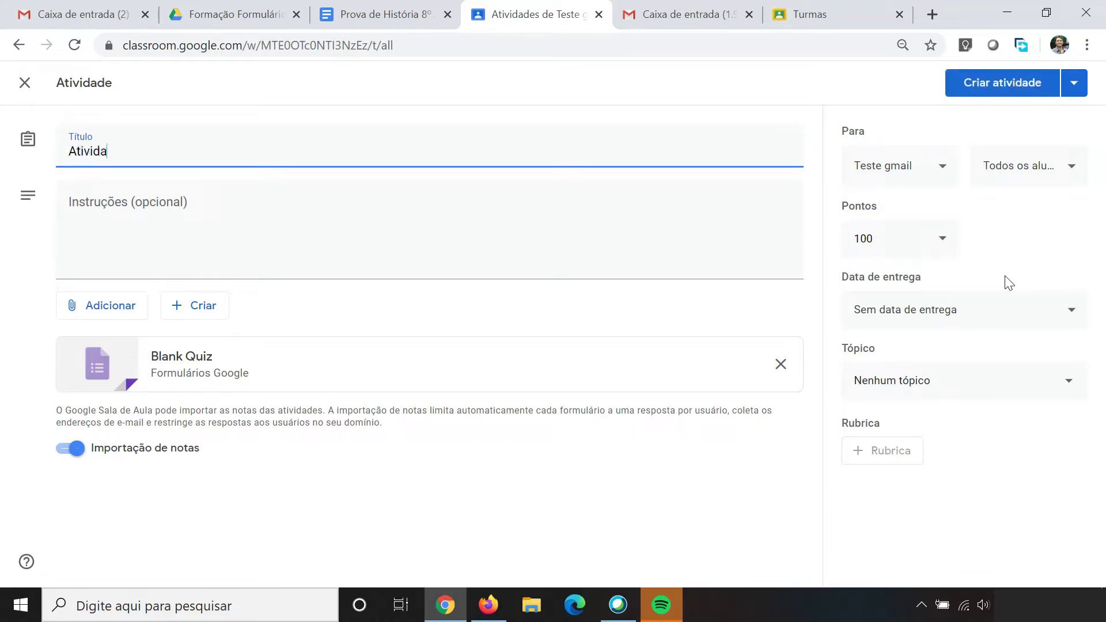
type("de de História")
left_click(291, 227)
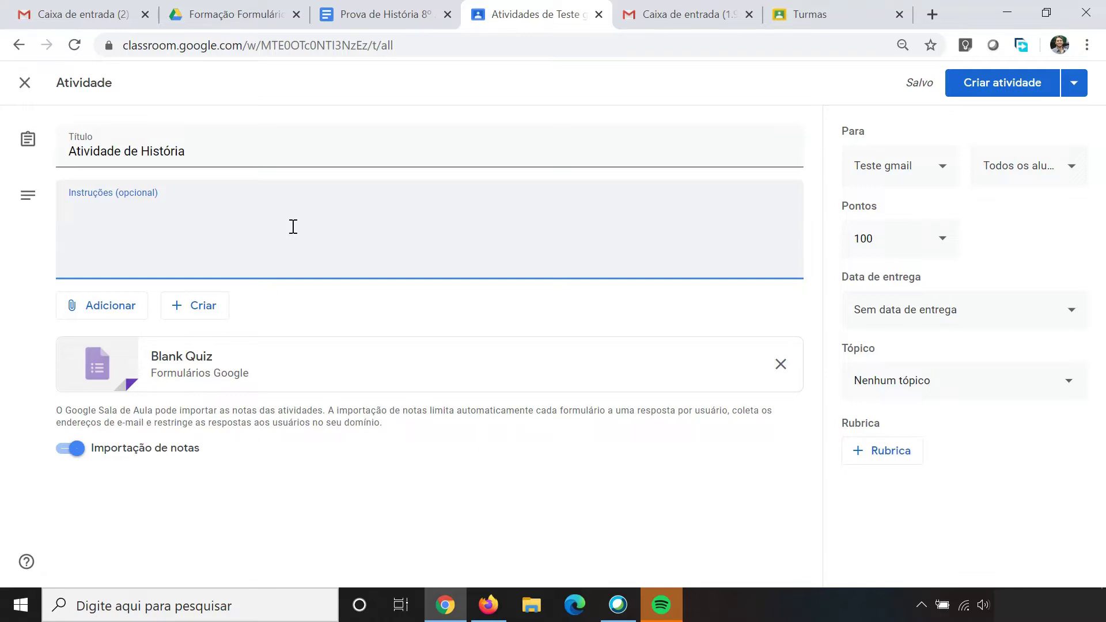
type("opcional")
left_click(93, 314)
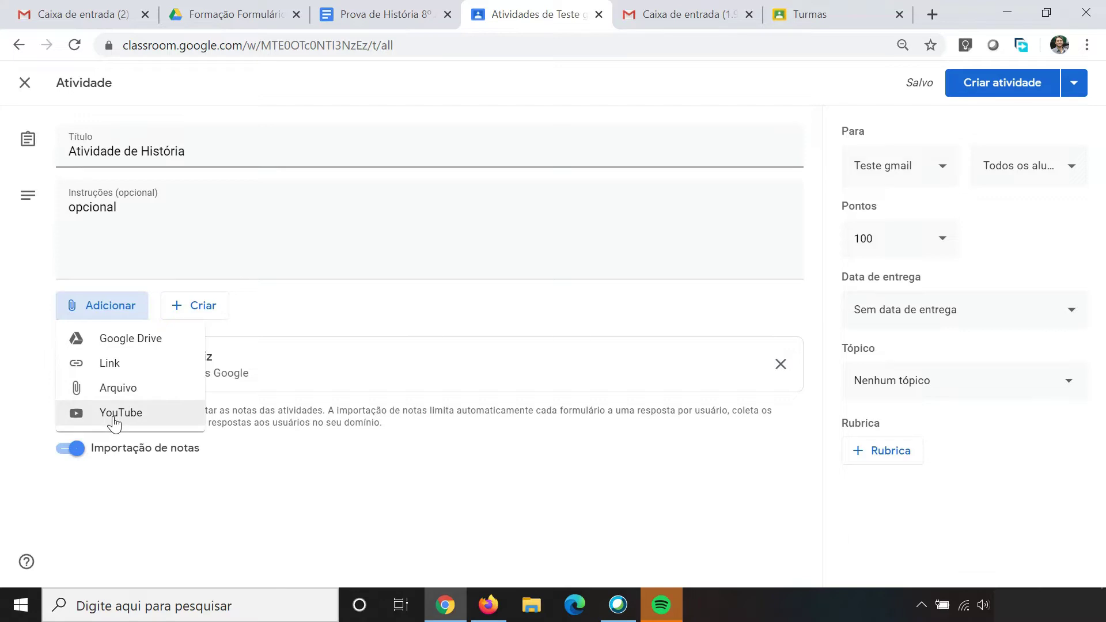
left_click(213, 313)
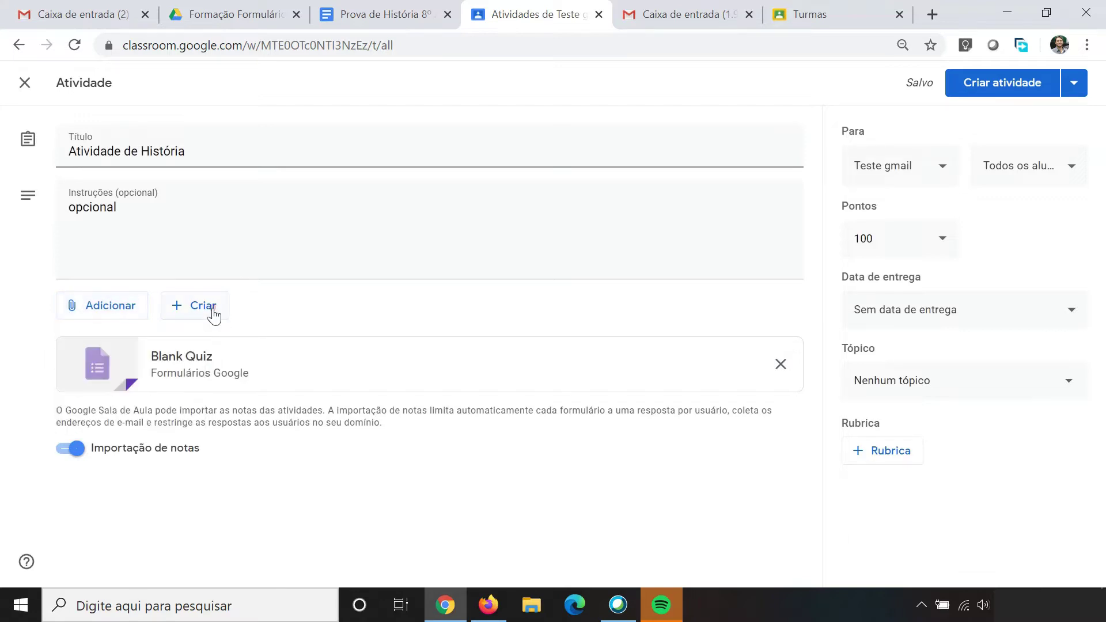
left_click(182, 316)
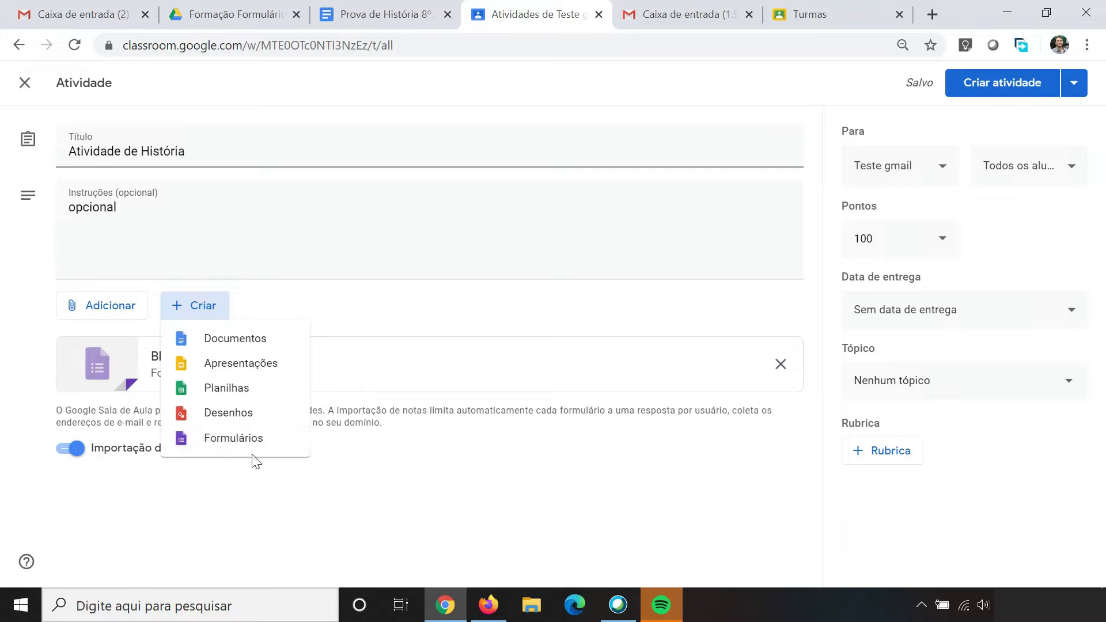
left_click(360, 310)
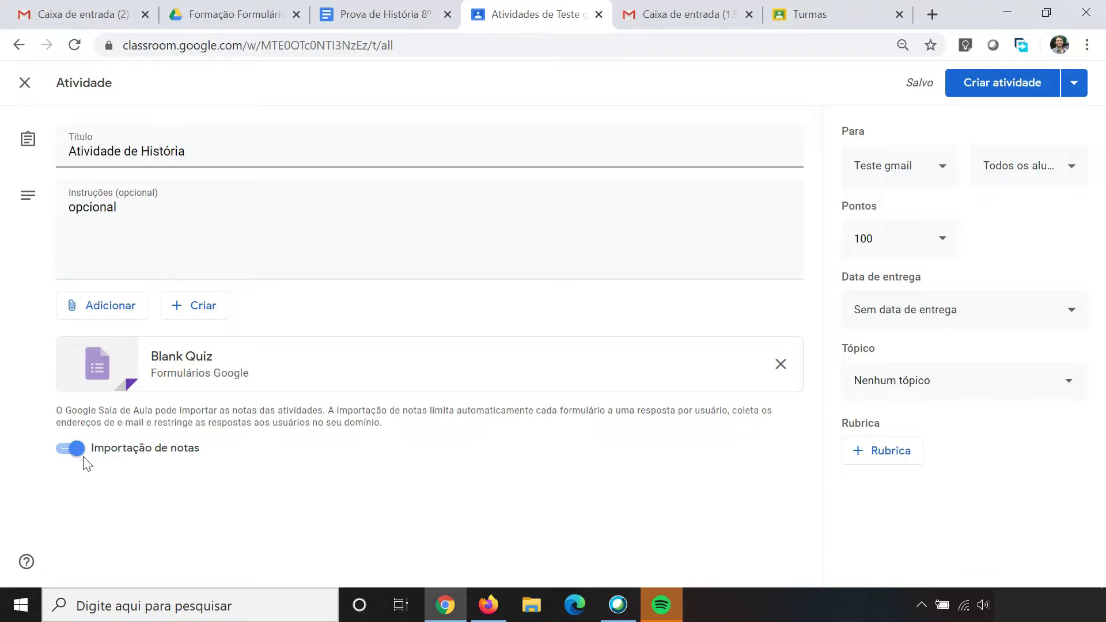
Step: Switch the 'Importação de notas' toggle off for the attached Blank Quiz
left_click(70, 449)
left_click_drag(386, 422, 321, 412)
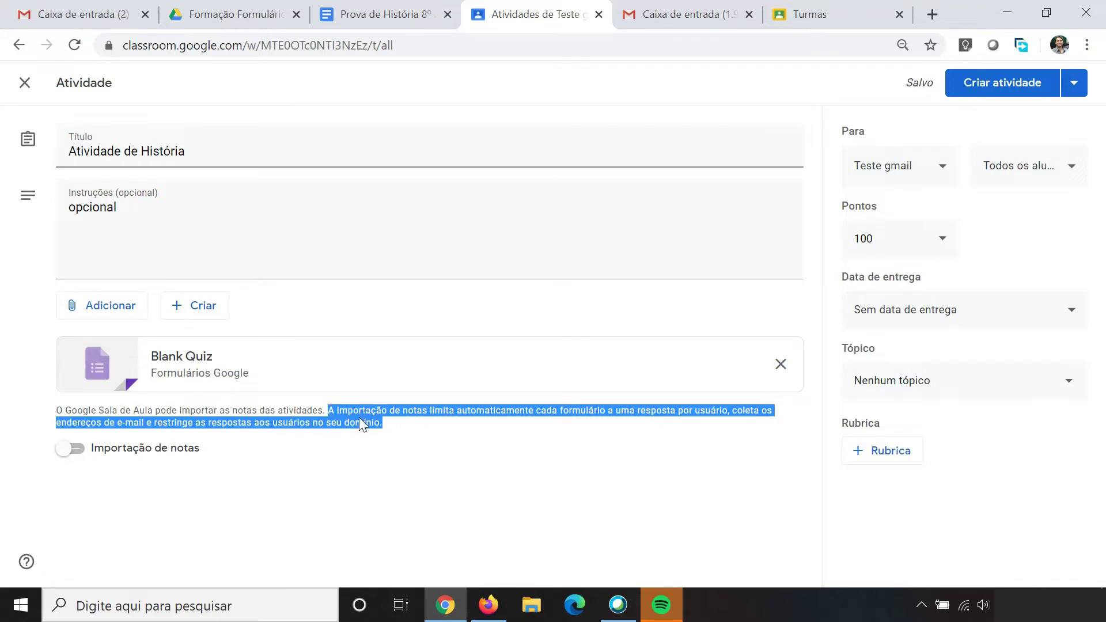
left_click(403, 442)
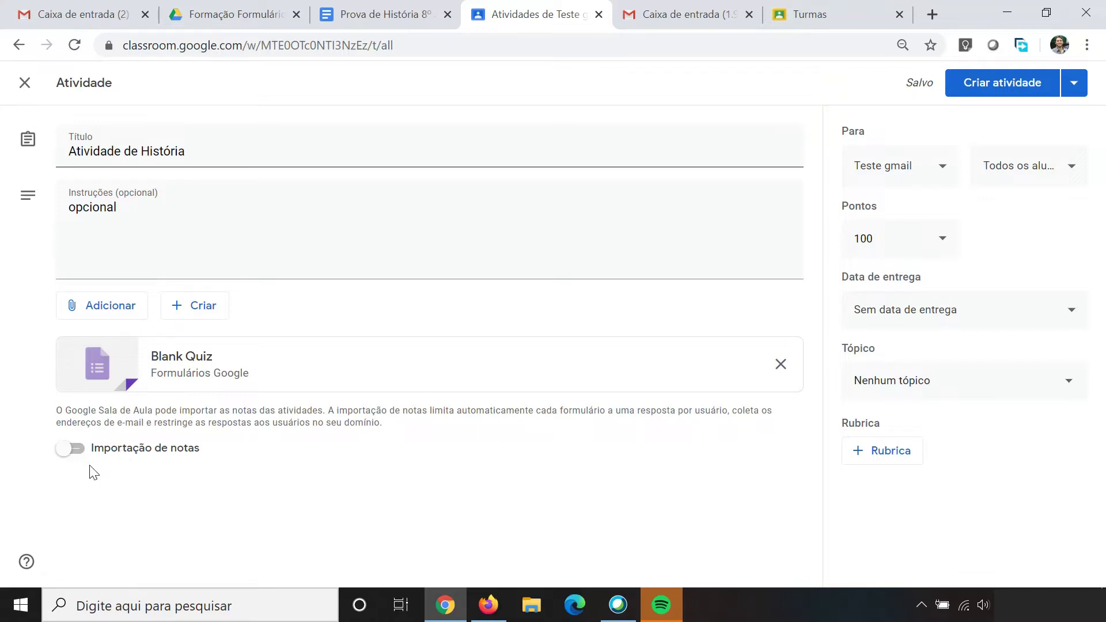
left_click(72, 457)
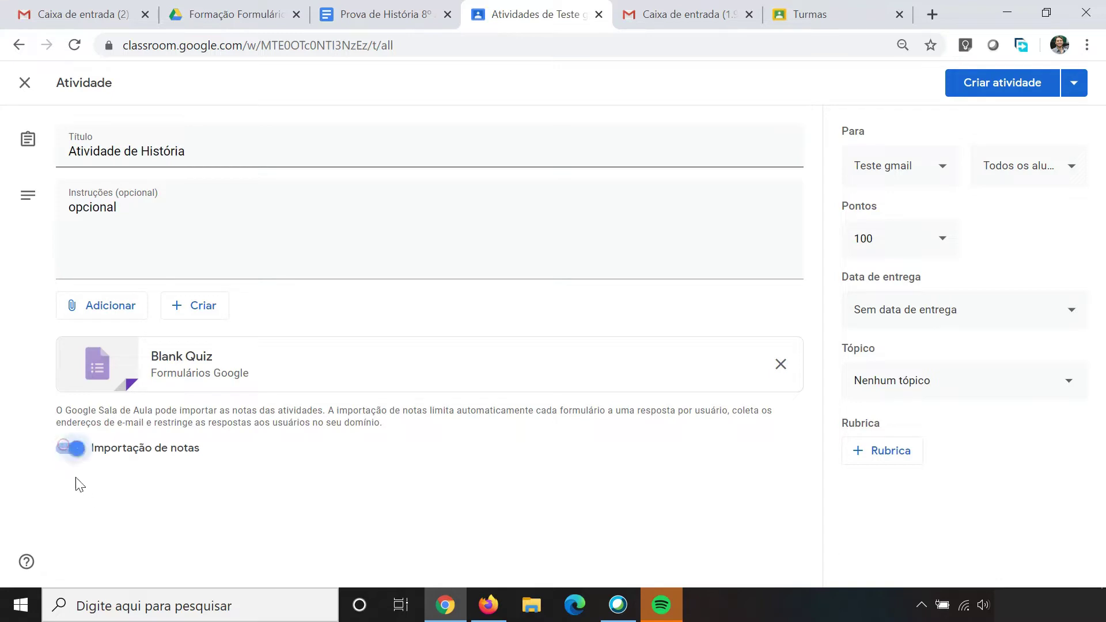
left_click(70, 458)
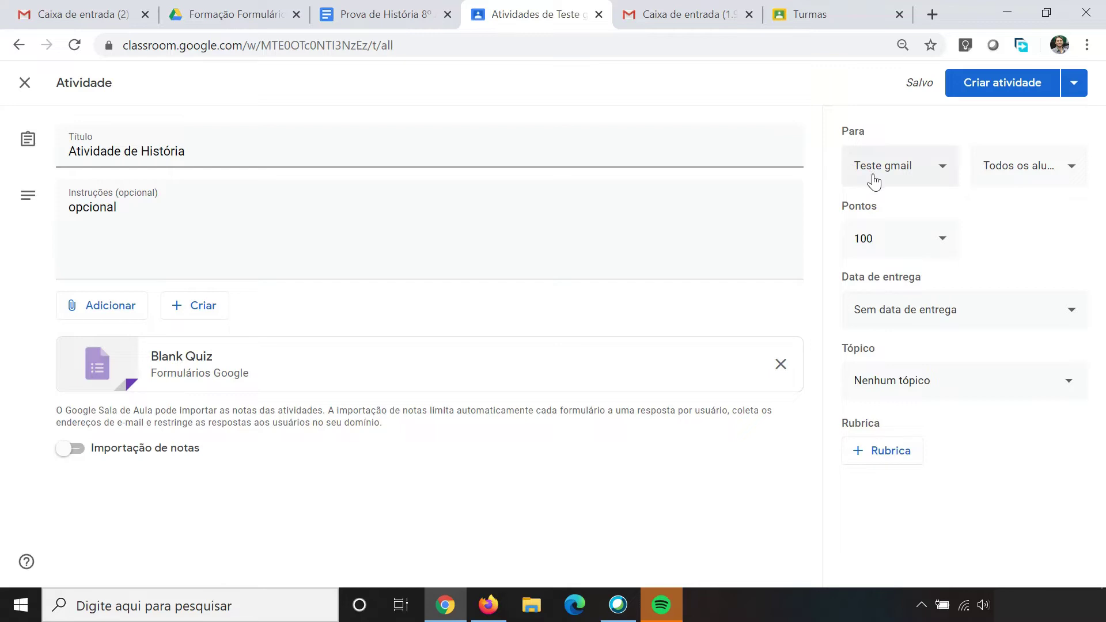
Step: Keep the assignment for all students, worth 100 points
left_click(1073, 166)
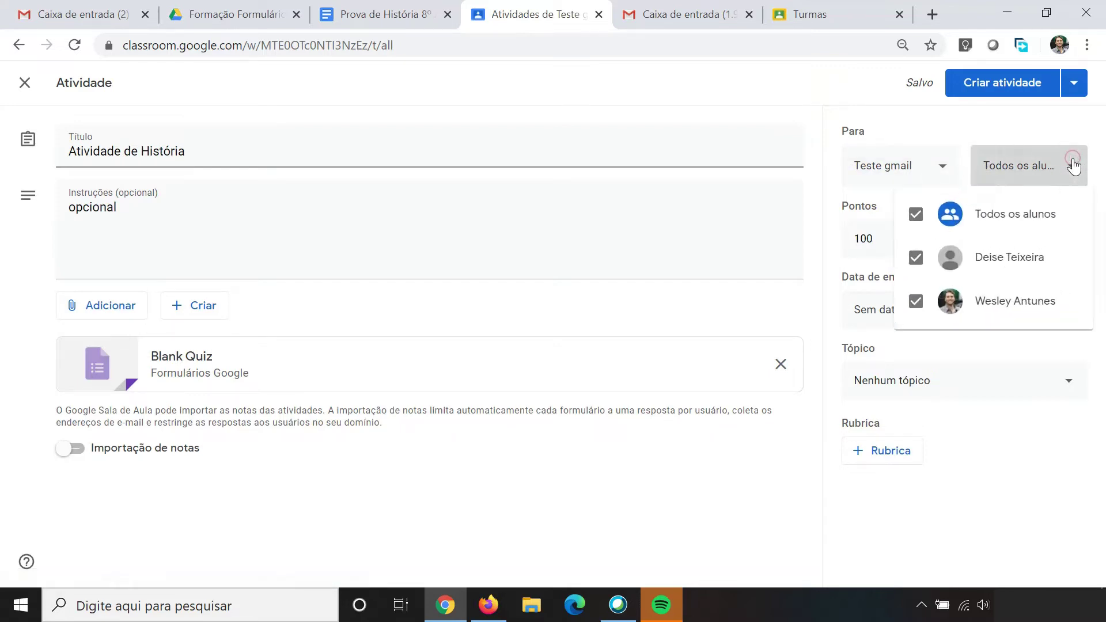
left_click(1073, 166)
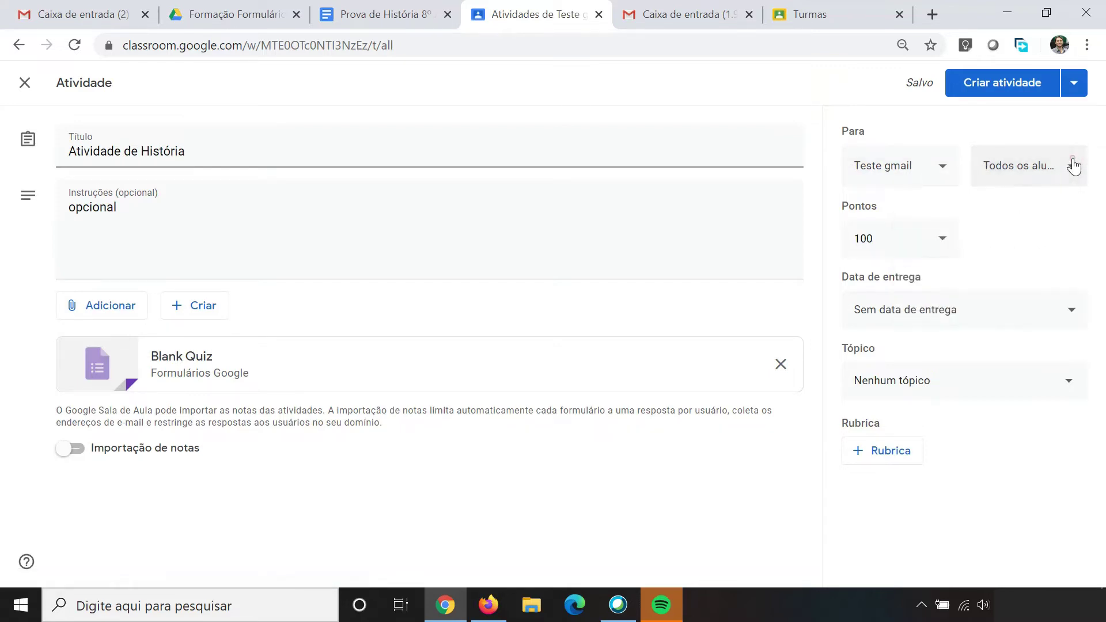
left_click(907, 238)
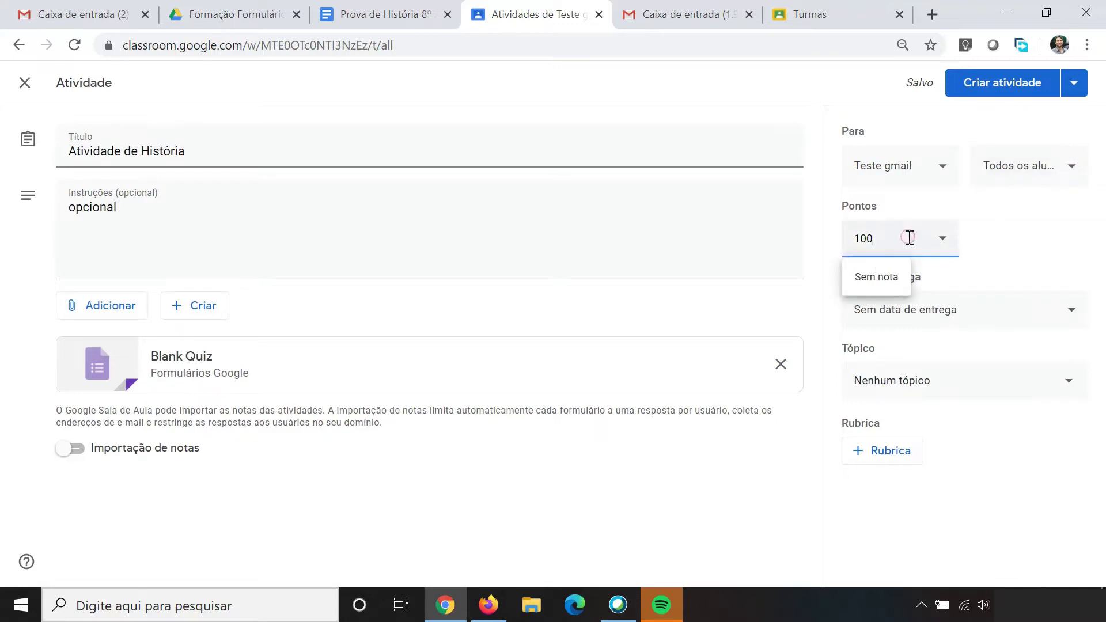
left_click_drag(876, 238, 851, 239)
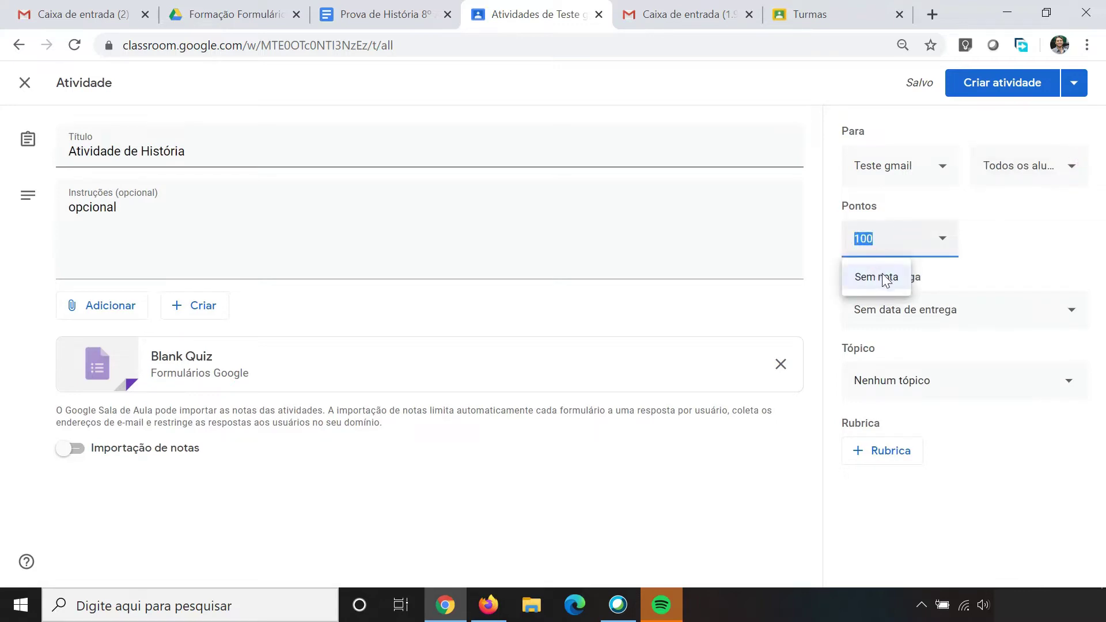
left_click(1019, 247)
Step: Set the due date to Amanhã, 25 June 2020
left_click(982, 314)
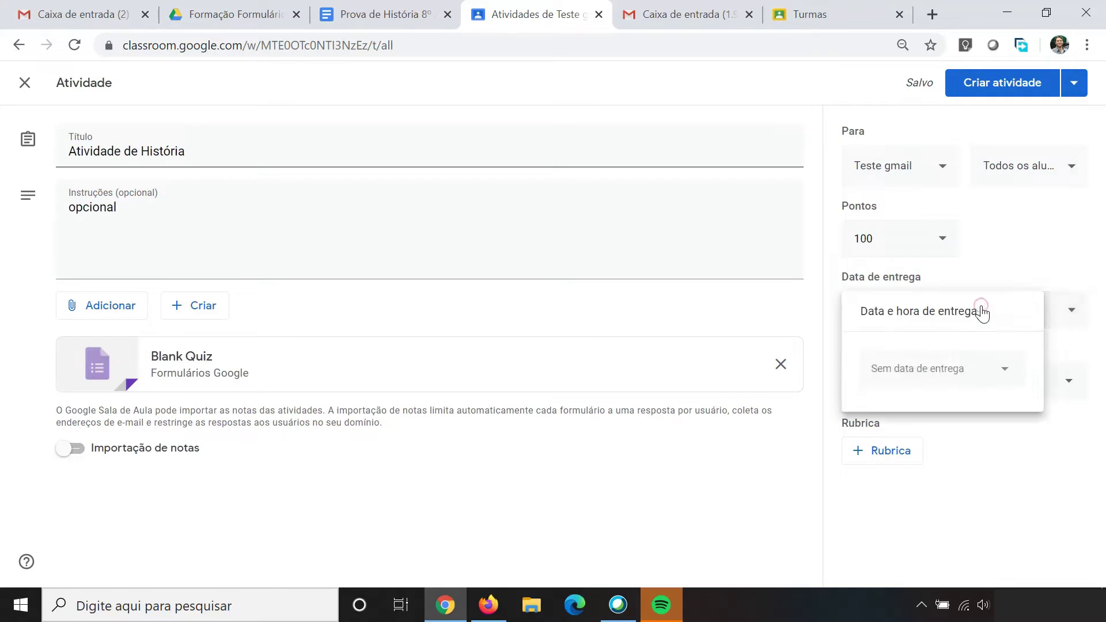
left_click(1006, 371)
left_click(1006, 373)
left_click(1029, 250)
left_click(981, 319)
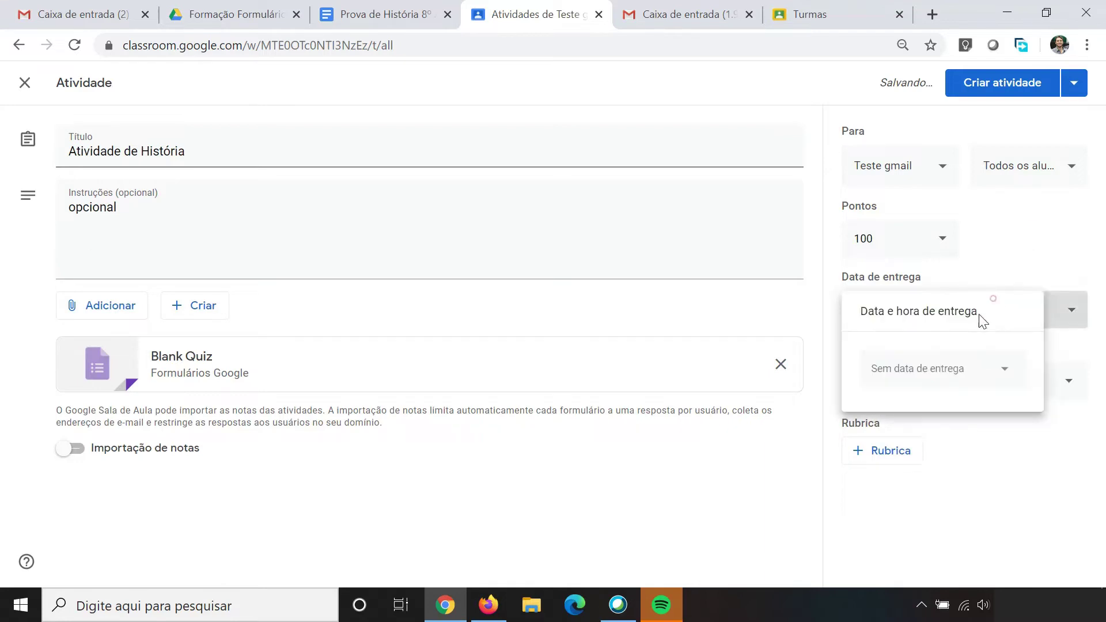
left_click(973, 367)
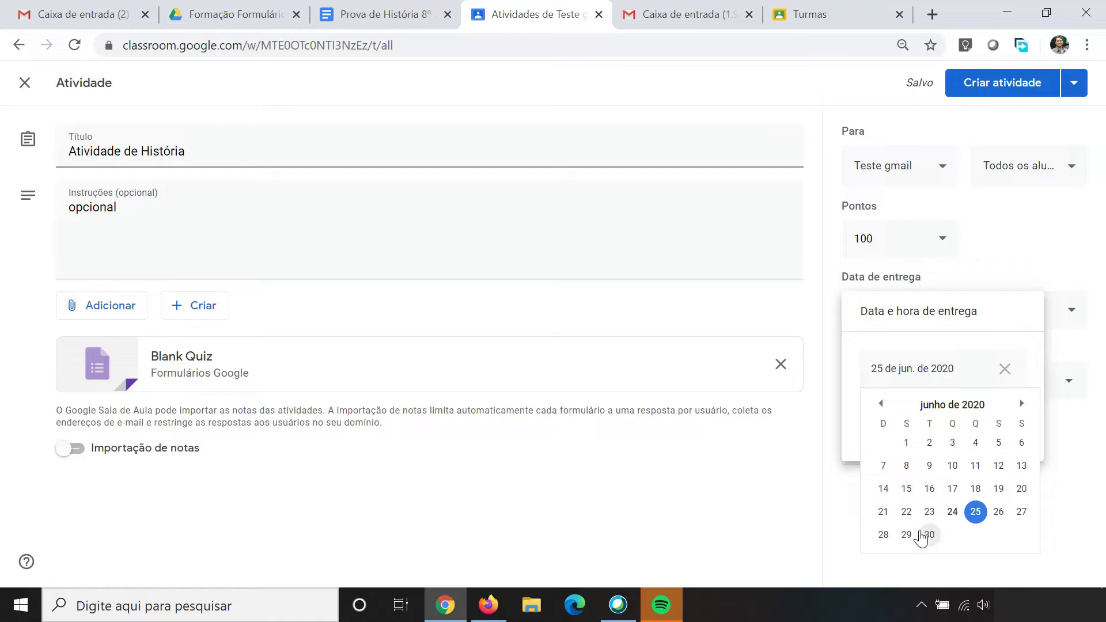
left_click(840, 513)
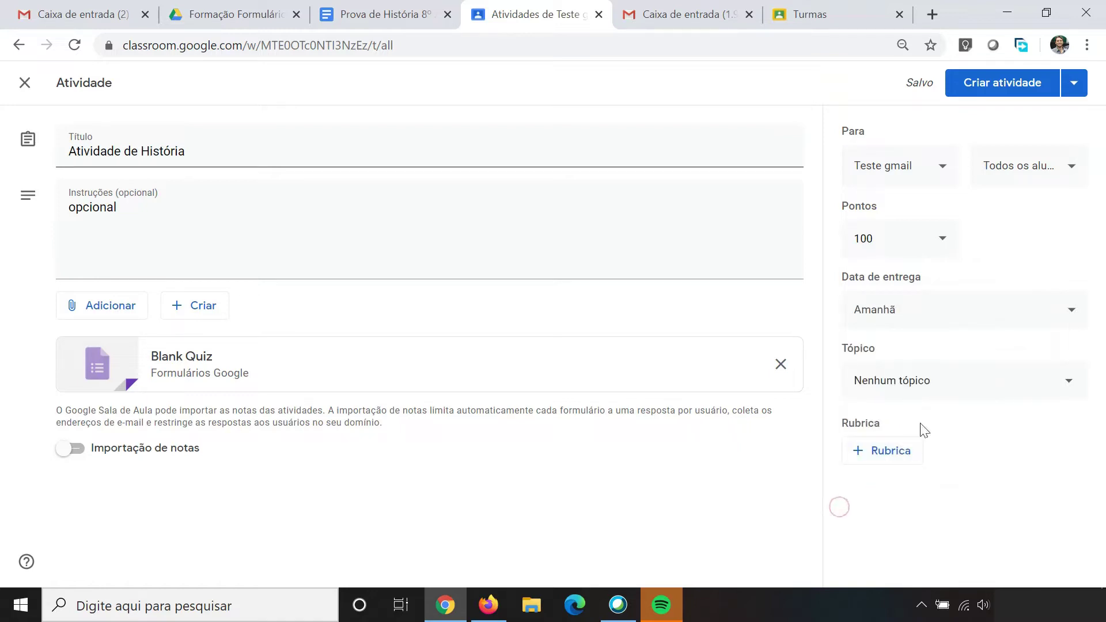
left_click(991, 381)
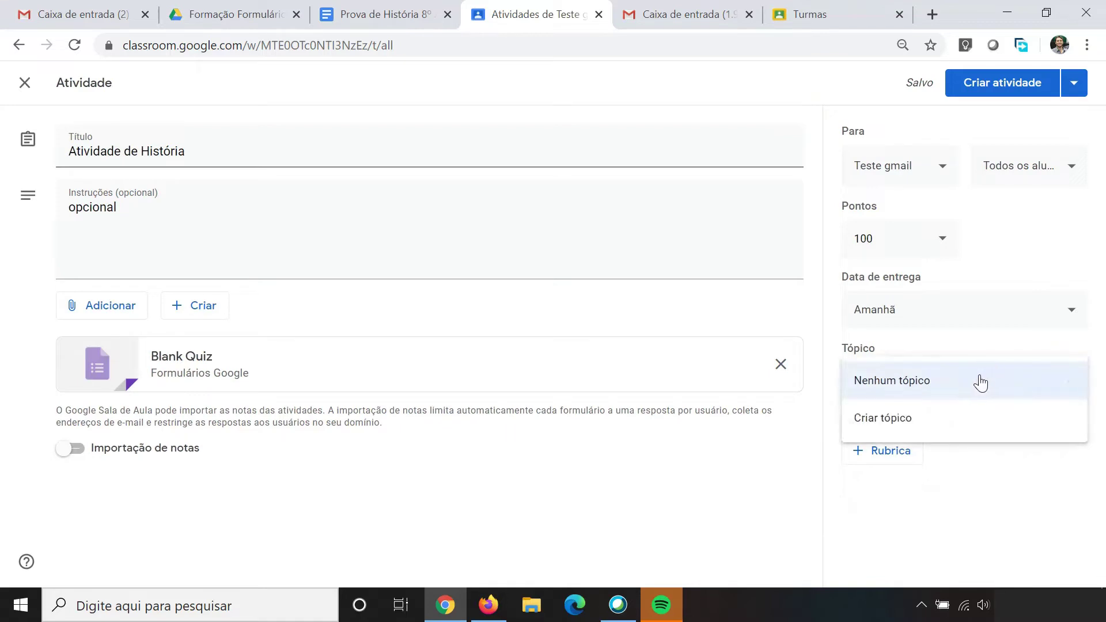
Step: Create the topic 'História' for the assignment and open the attached Blank Quiz in Forms
left_click(907, 422)
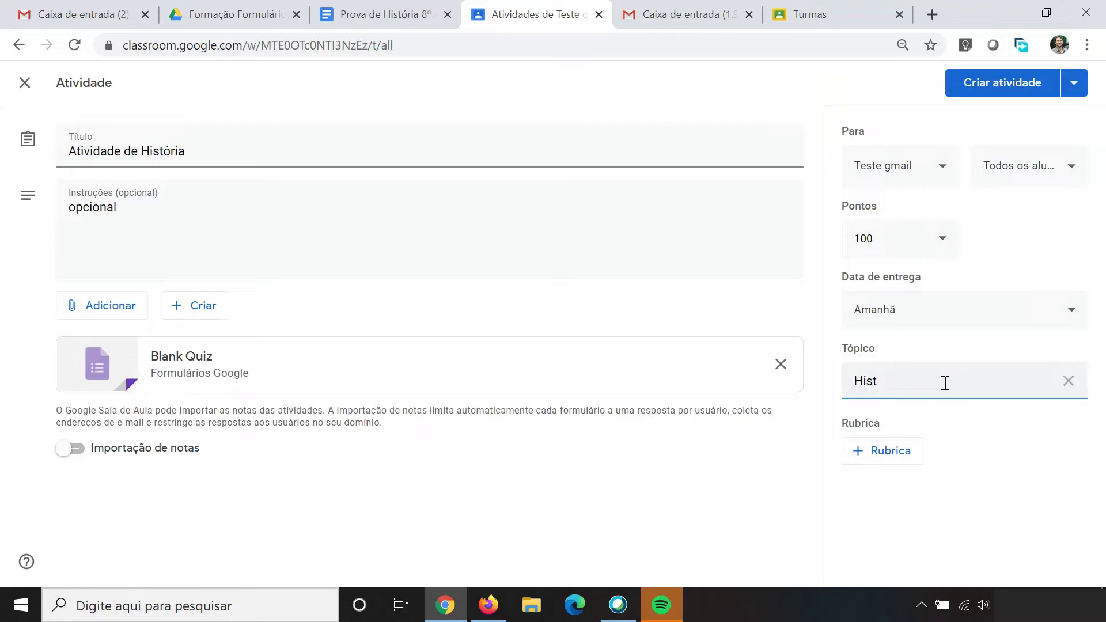
type("História")
left_click(1017, 438)
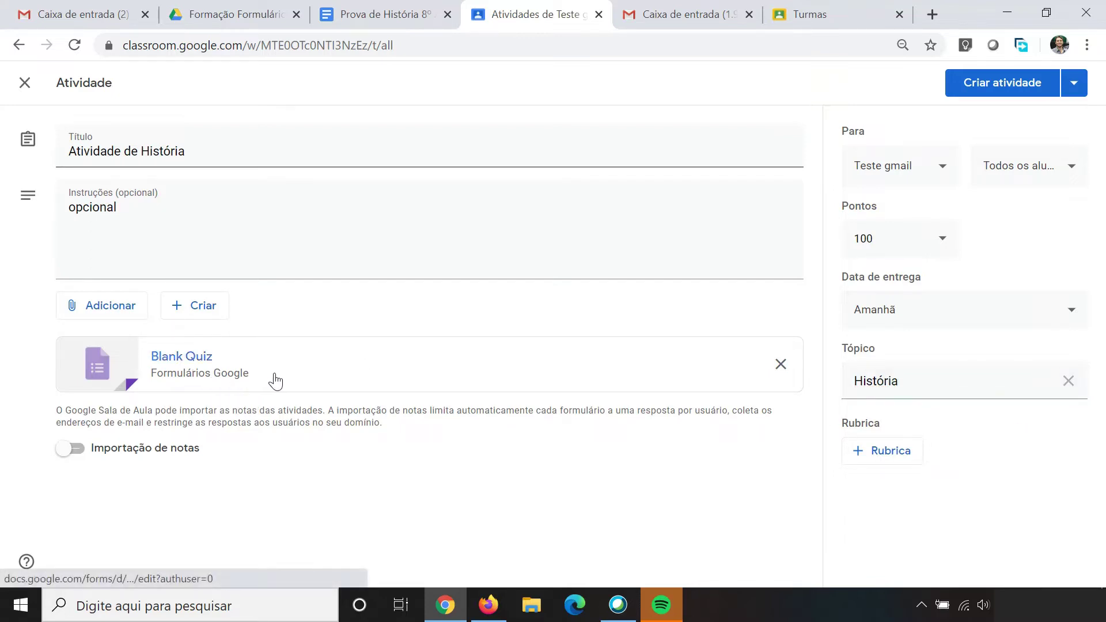
left_click(164, 371)
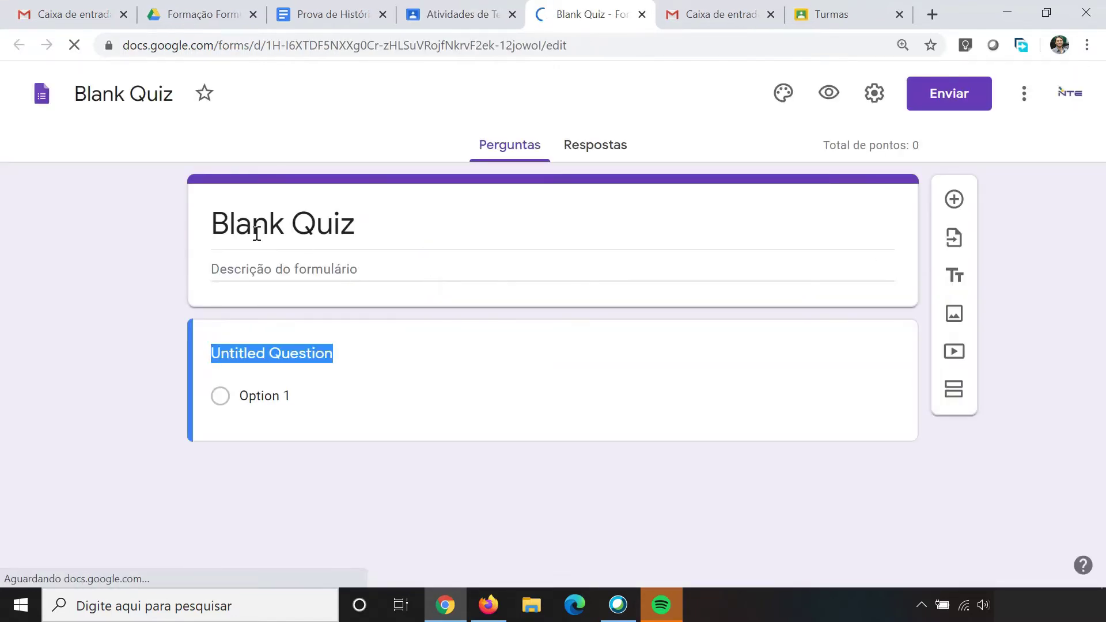
Step: Change the quiz form title to 'Atividade de História'
left_click(316, 228)
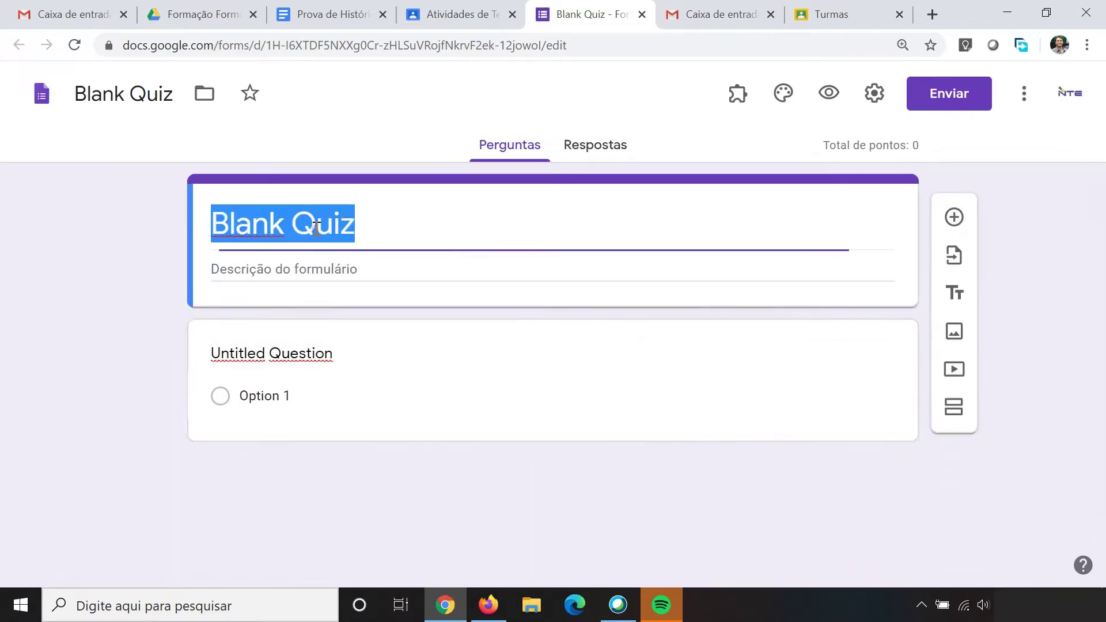
type("At")
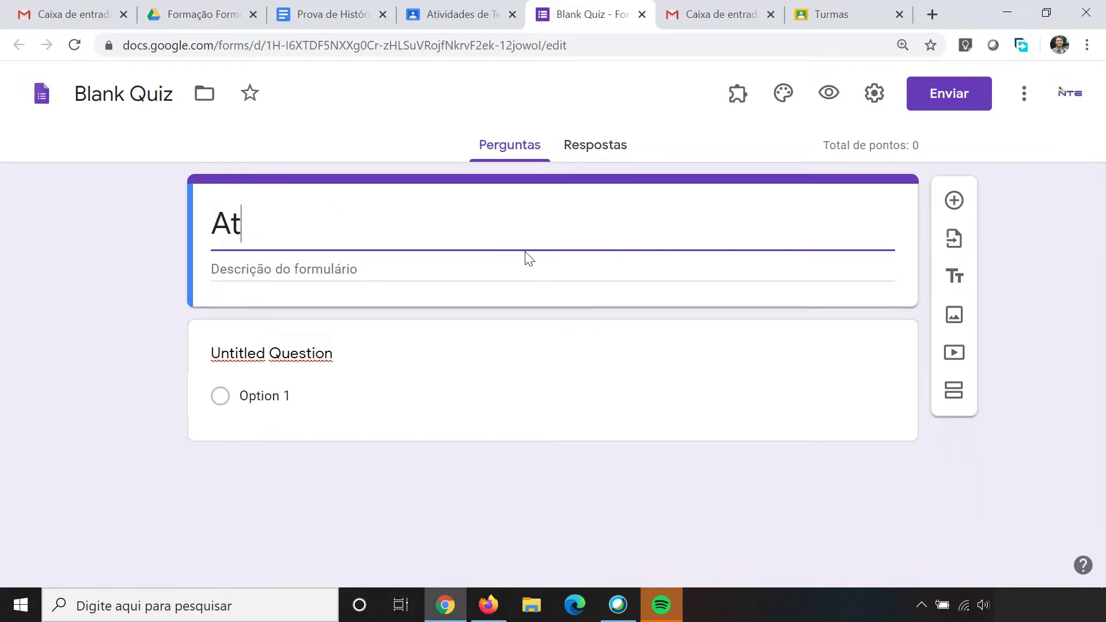
type("ividade de ")
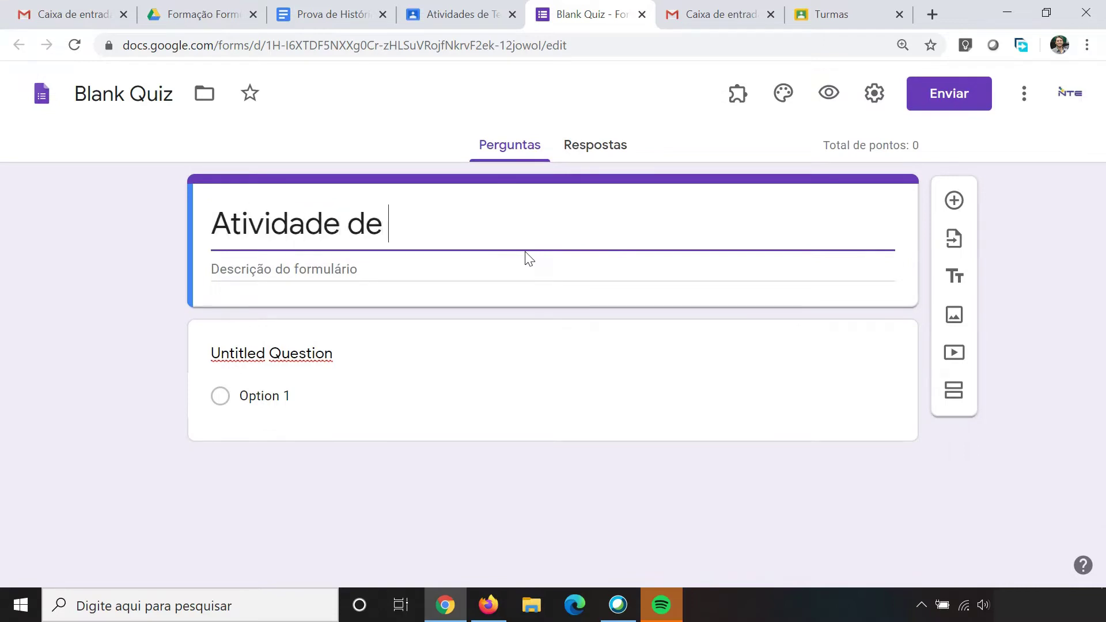
type("História")
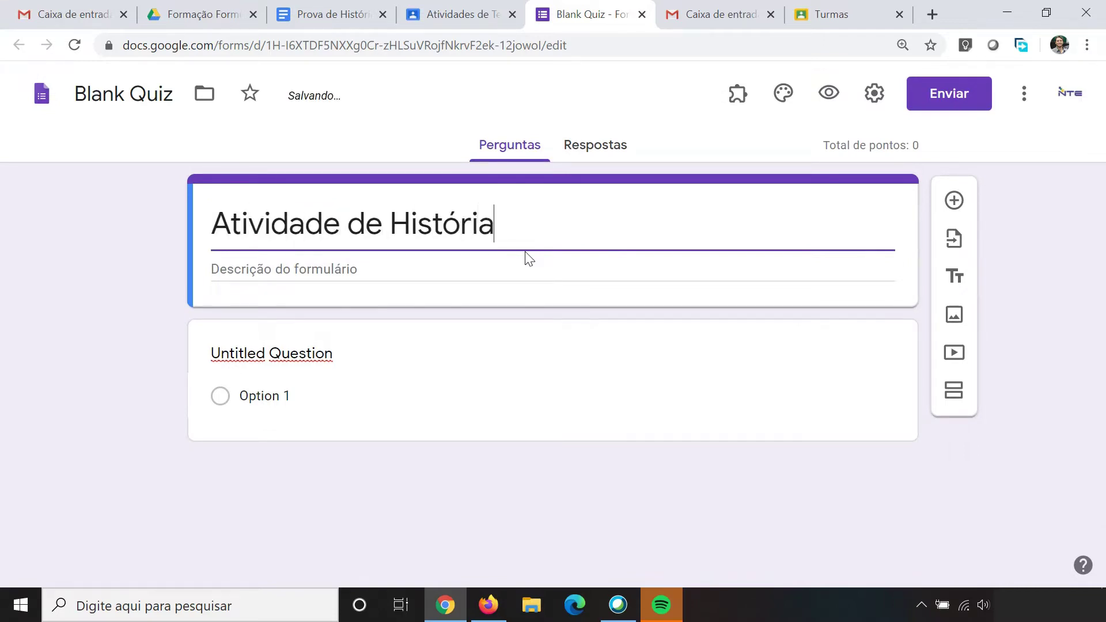
left_click(144, 296)
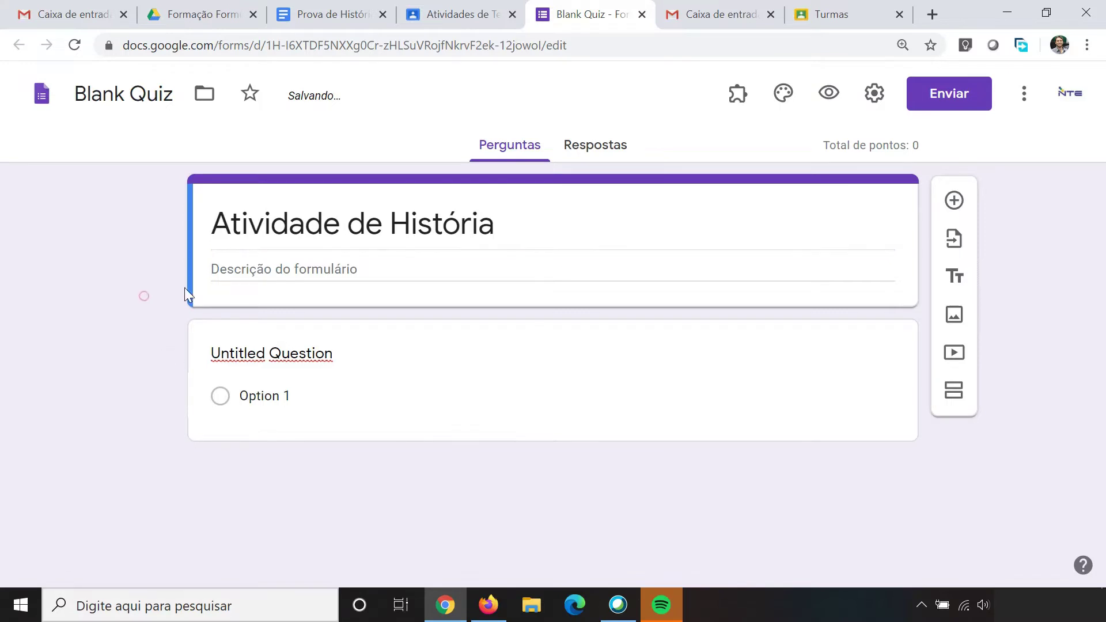
Step: Rename the file from 'Blank Quiz' to 'Atividade de História' by pasting the copied title
left_click(252, 232)
key("ctrl+c")
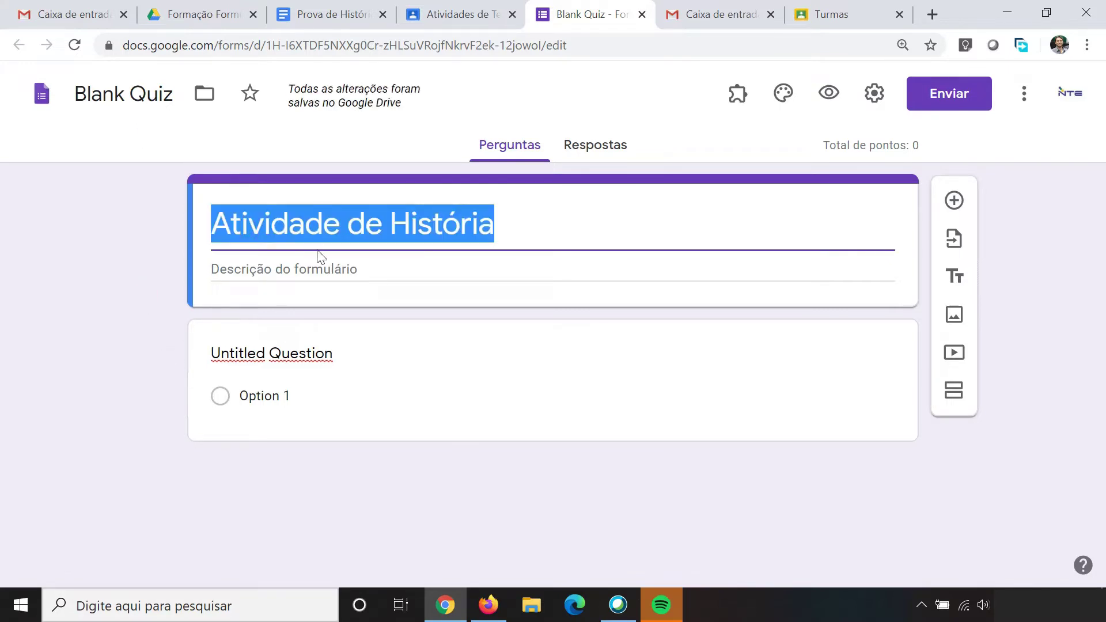
left_click(112, 91)
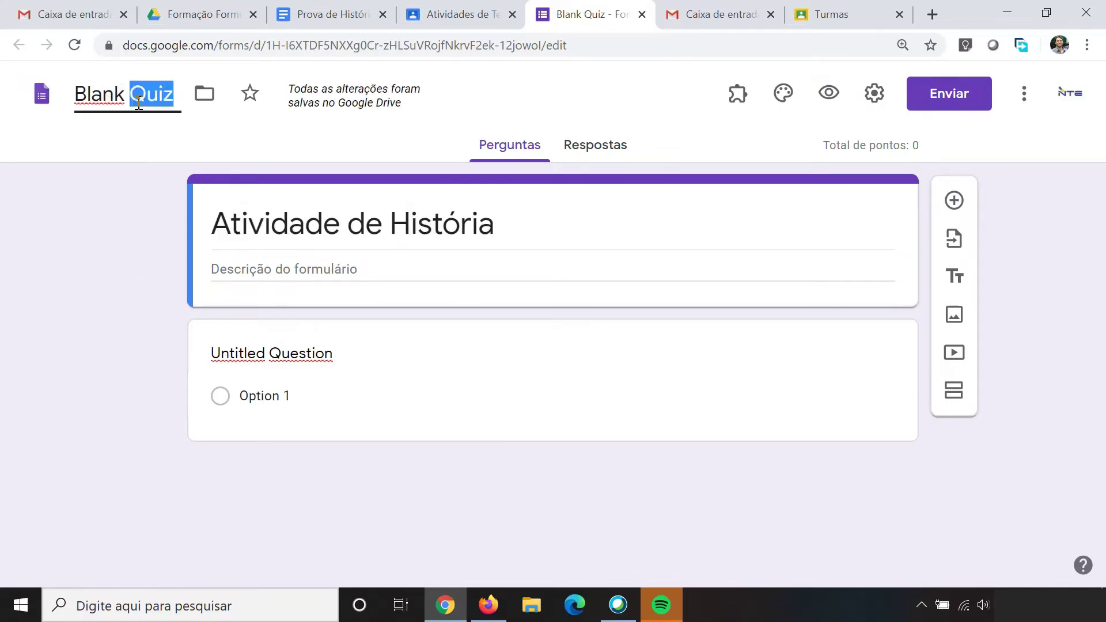
triple_click(141, 99)
key("ctrl+v")
left_click(116, 204)
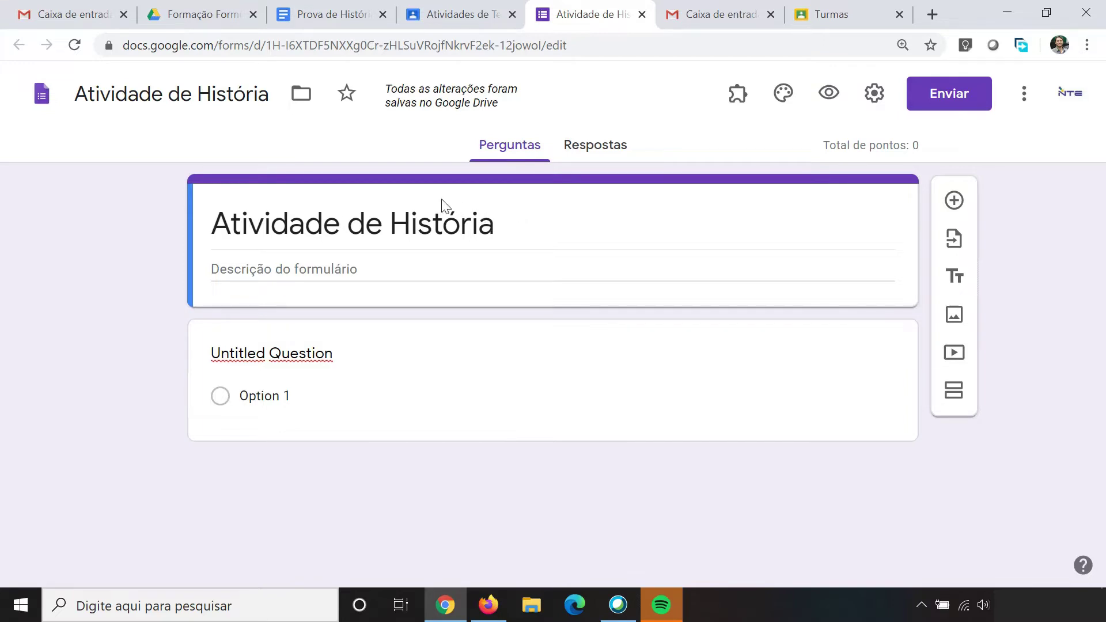
Step: In Geral settings, uncheck the organization restriction, check 'Limitar a 1 resposta' and 'Coletar endereços de e-mail'
left_click(874, 94)
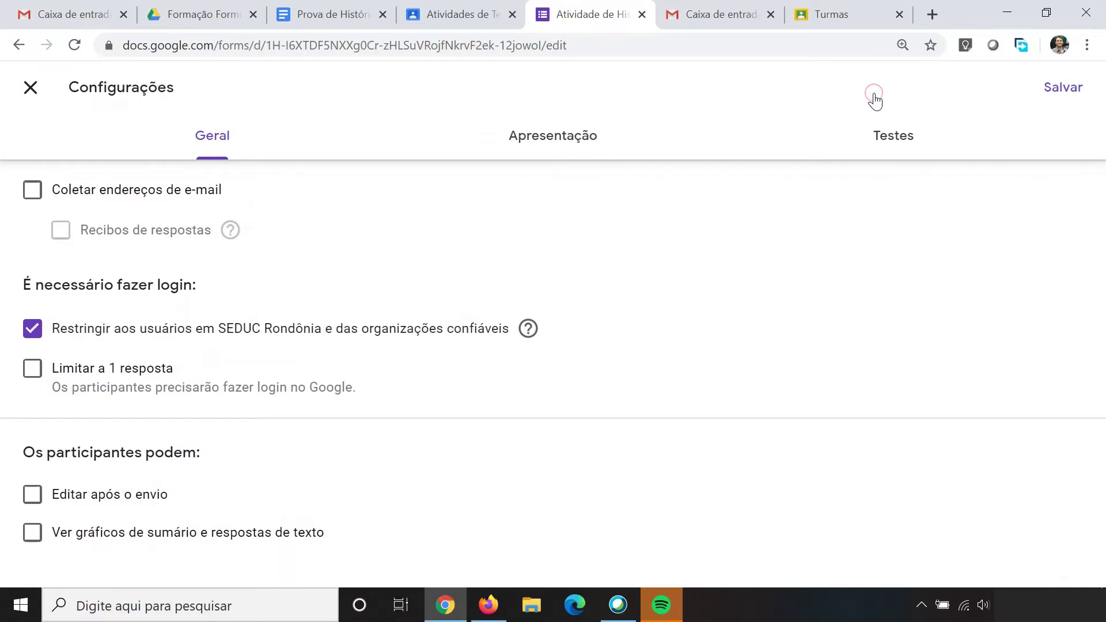
left_click(32, 333)
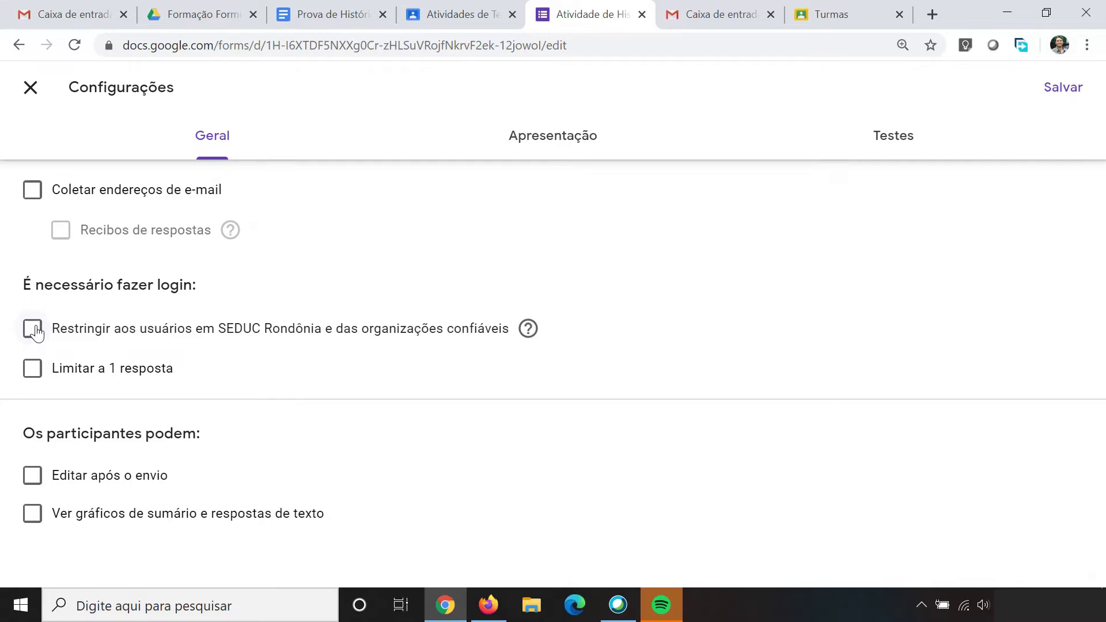
left_click(34, 378)
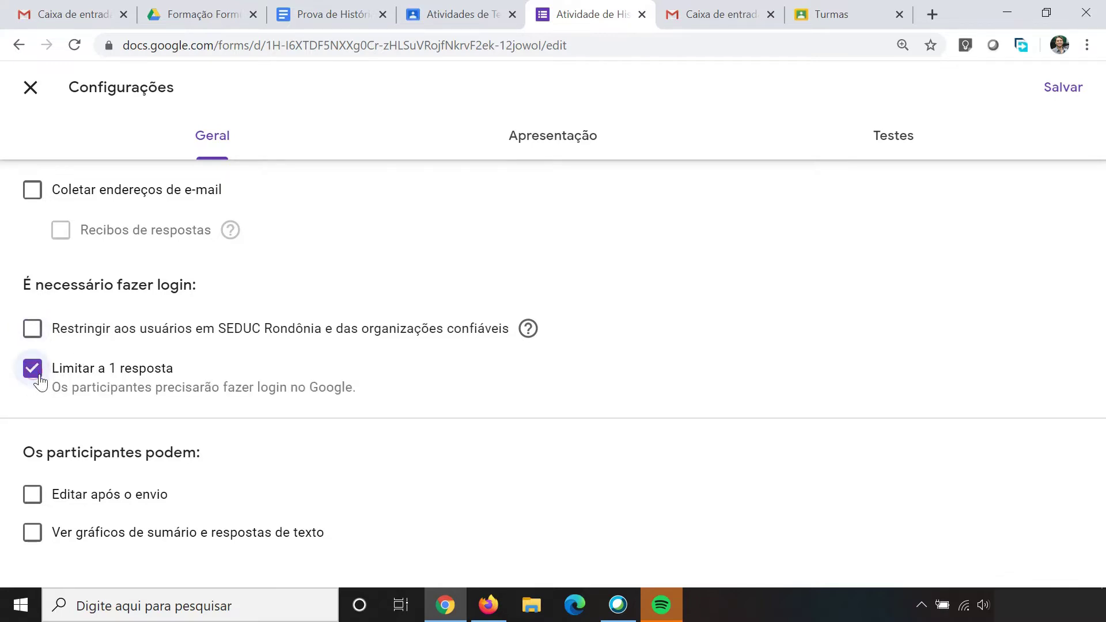
left_click(33, 199)
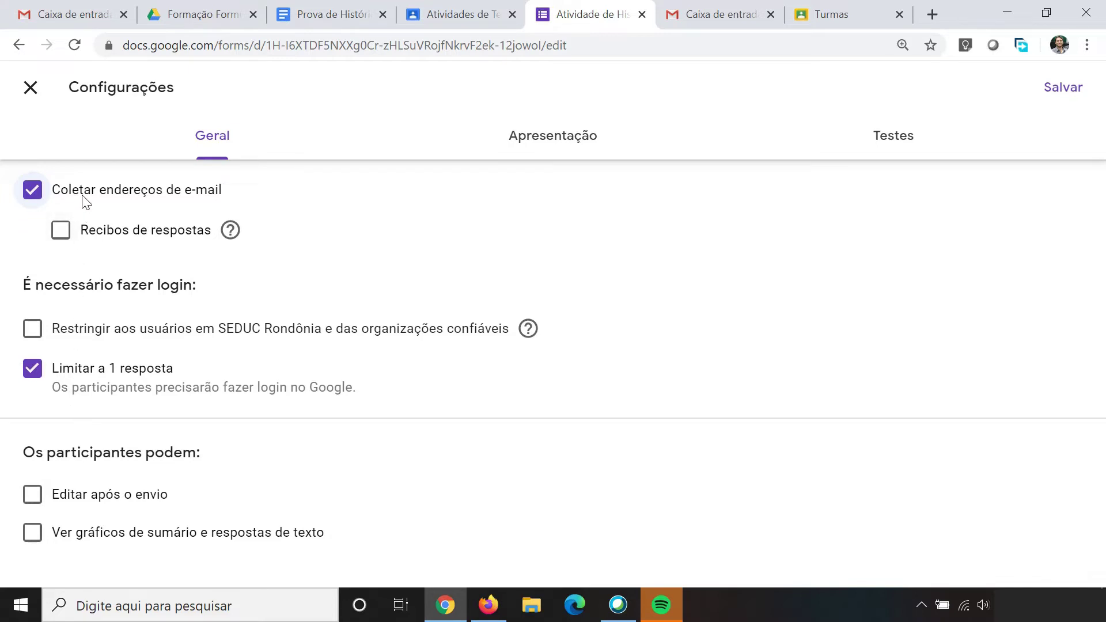
left_click(556, 148)
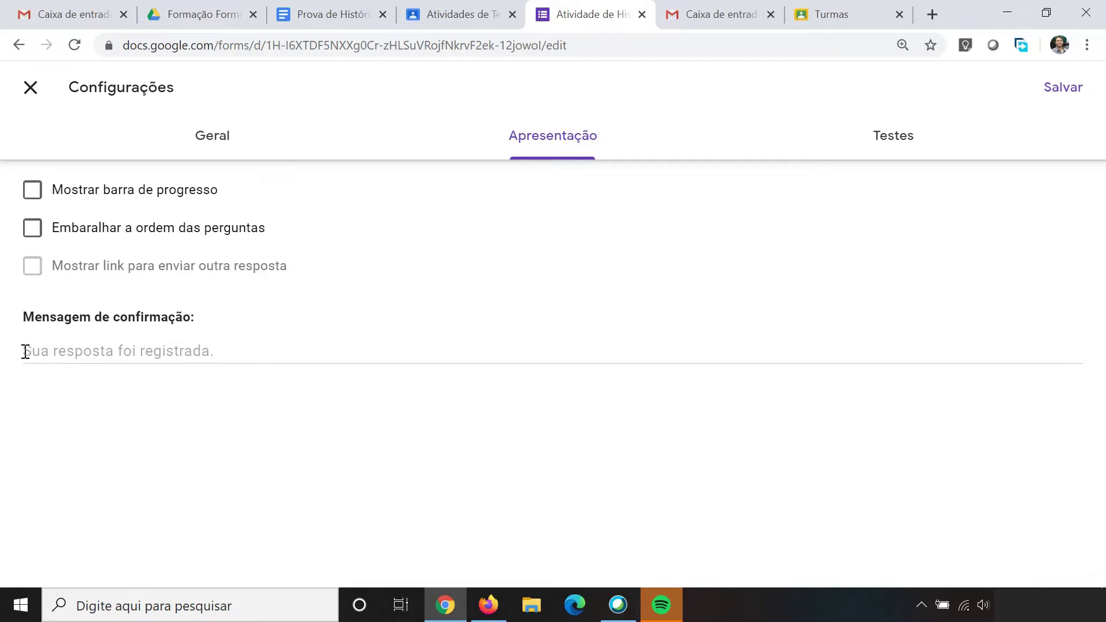
Step: Review the Apresentação confirmation message, leaving it unchanged, then view the Testes options
left_click(198, 350)
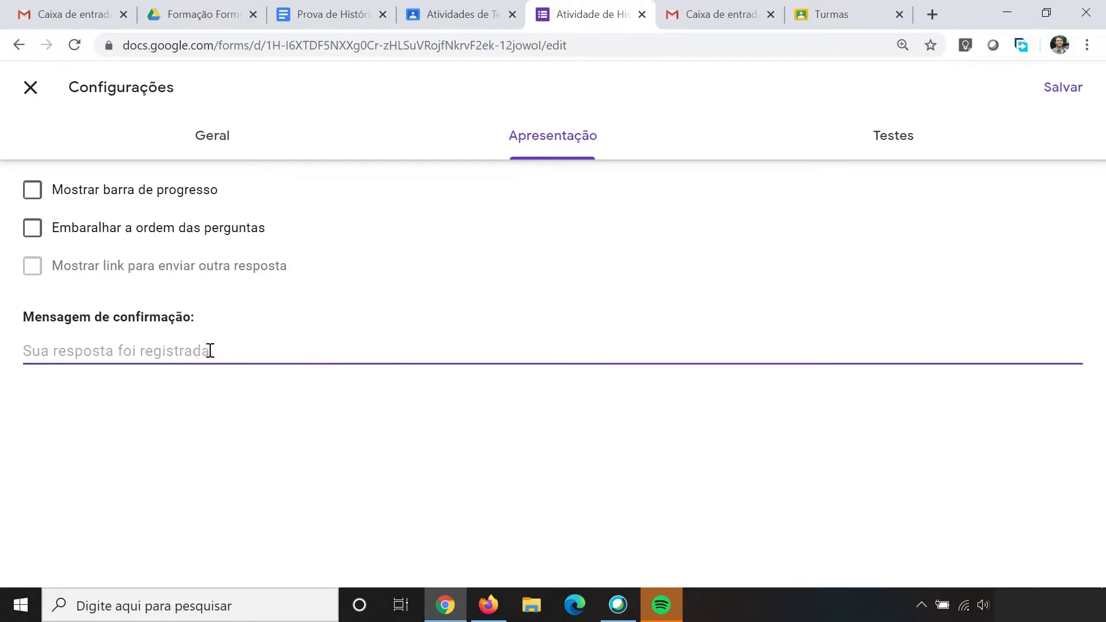
left_click(202, 411)
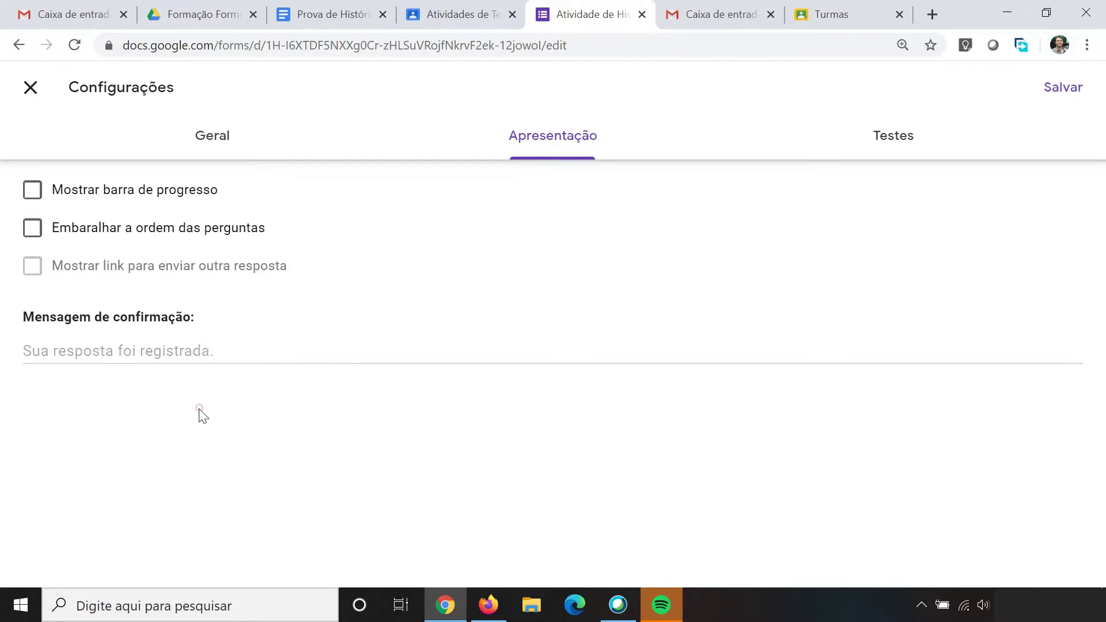
left_click(897, 143)
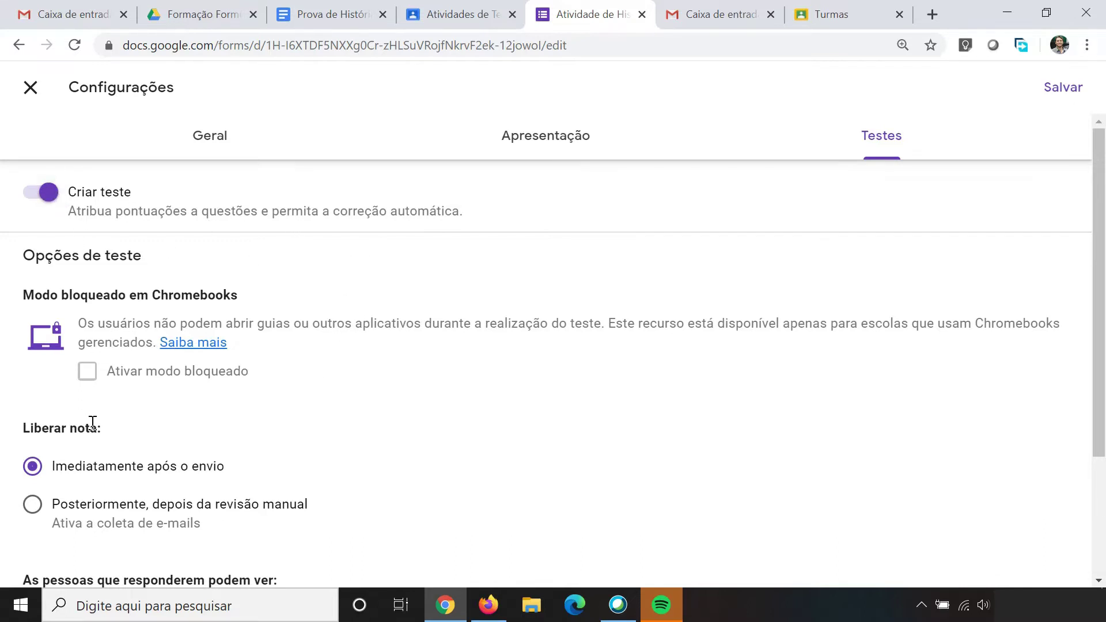
Step: Choose 'Posteriormente, depois da revisão manual', uncheck 'Perguntas erradas' and 'Respostas corretas', and save
scroll(144, 431, "down", 3)
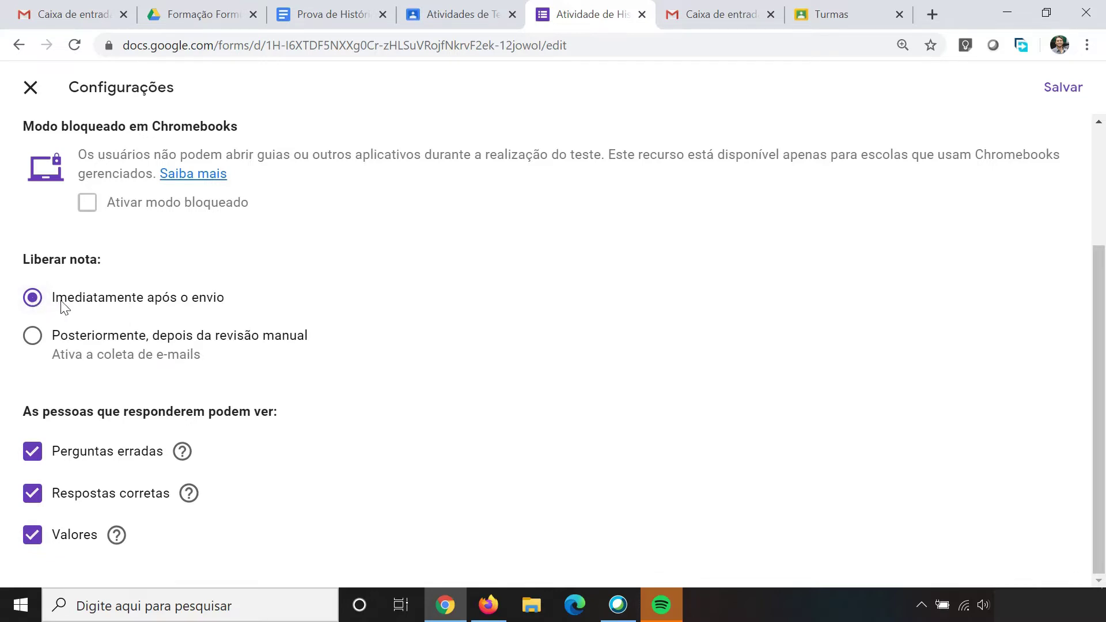
left_click(30, 342)
left_click(32, 455)
left_click(33, 498)
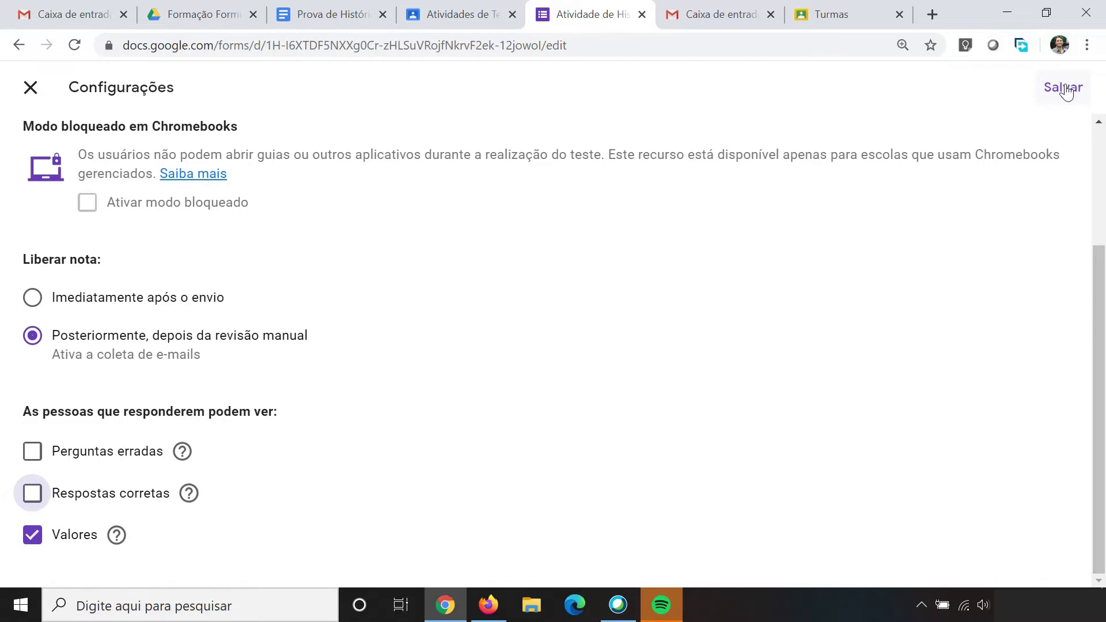
left_click(1064, 88)
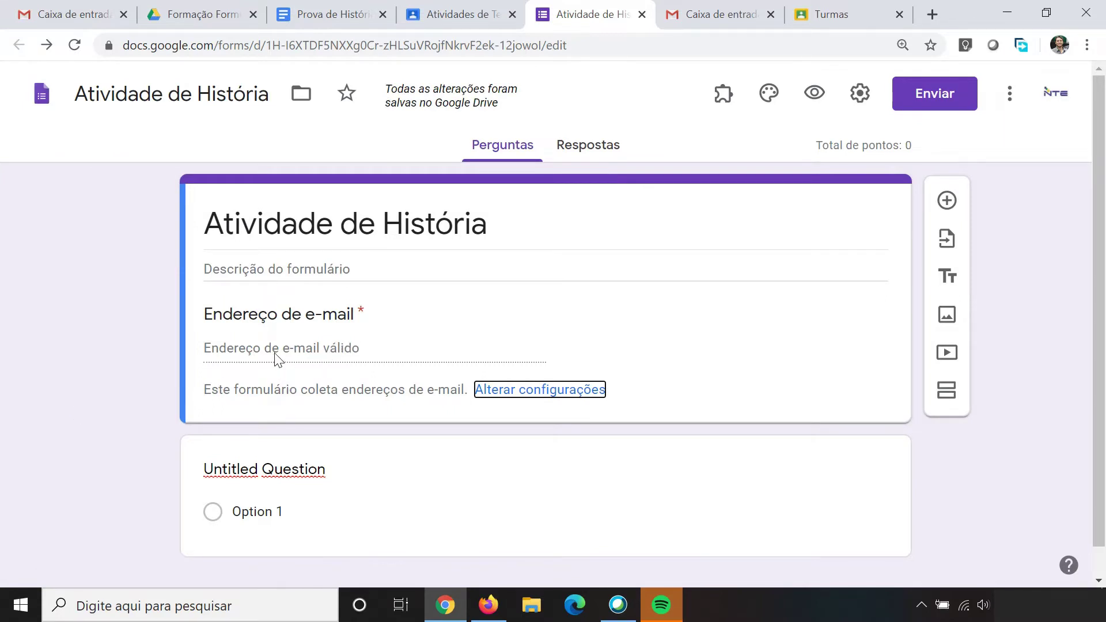
Step: Make the first question a short-answer item titled 'Digite o seu nome completo'
scroll(230, 411, "down", 1)
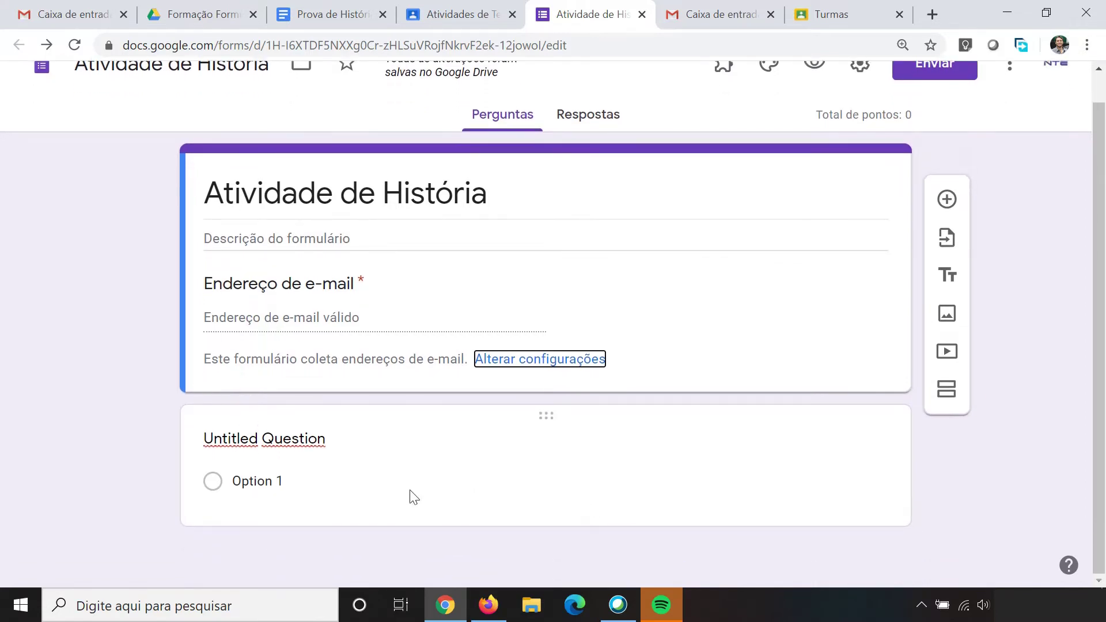
left_click(413, 487)
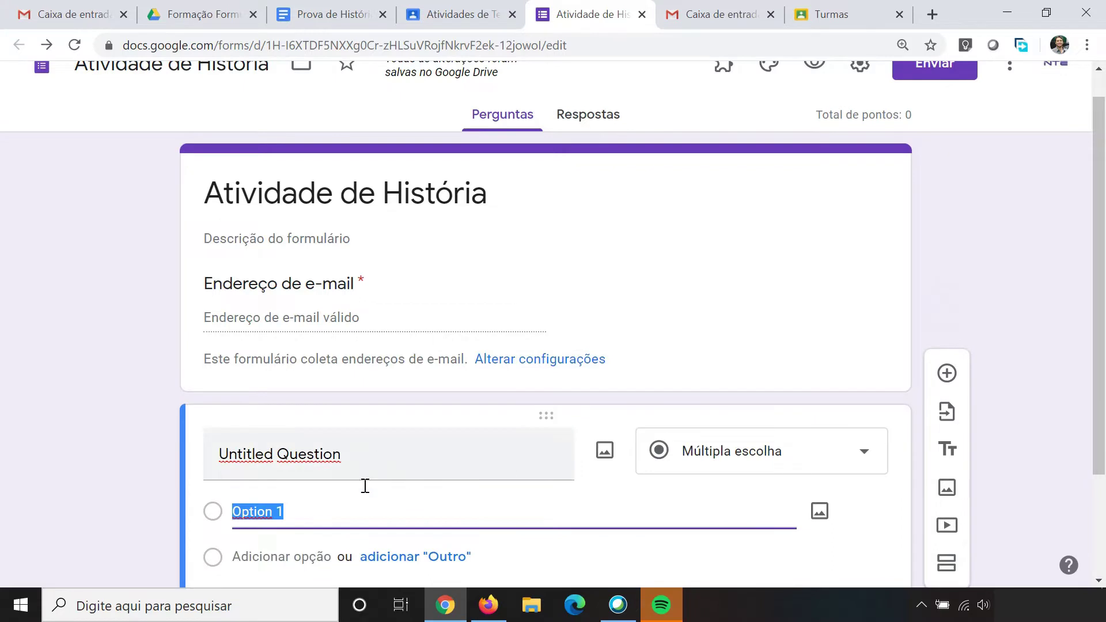
left_click(749, 448)
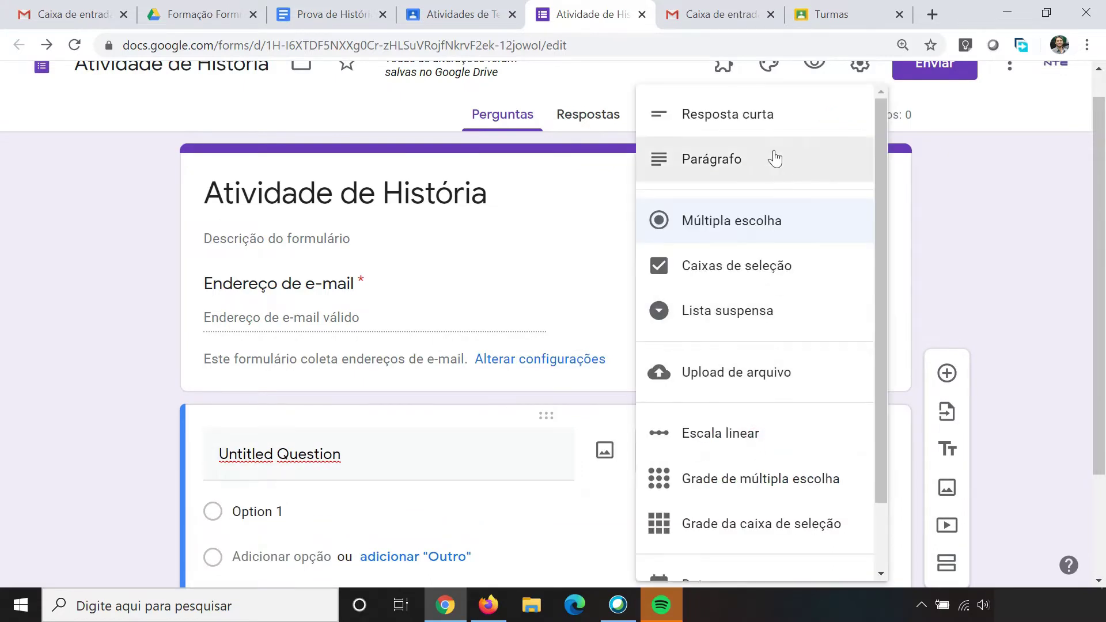
left_click(768, 132)
left_click(385, 453)
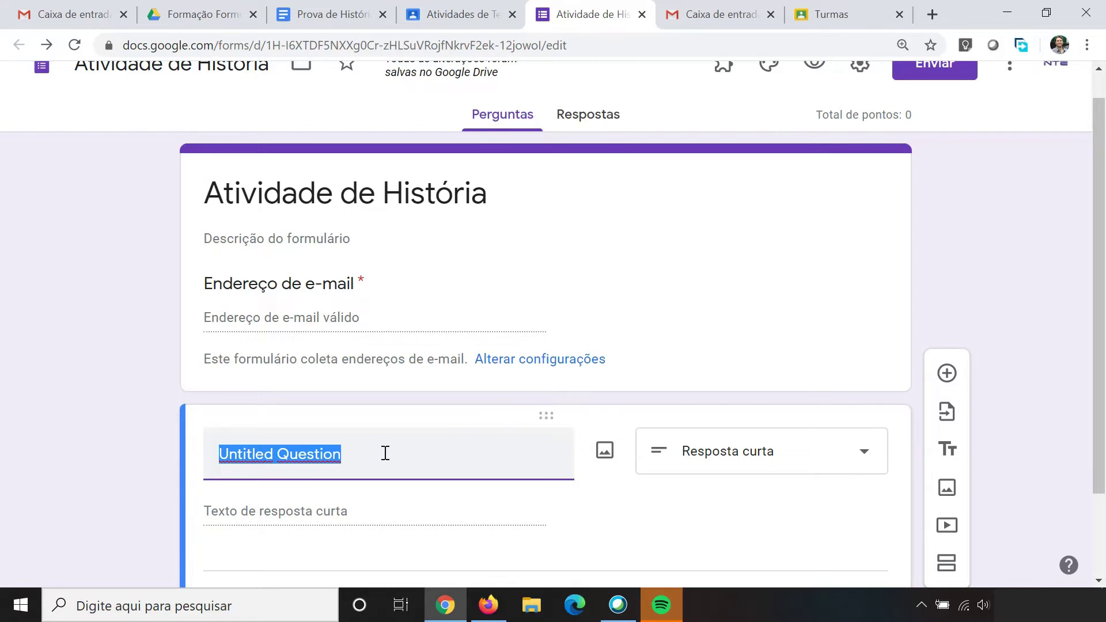
type("Digite")
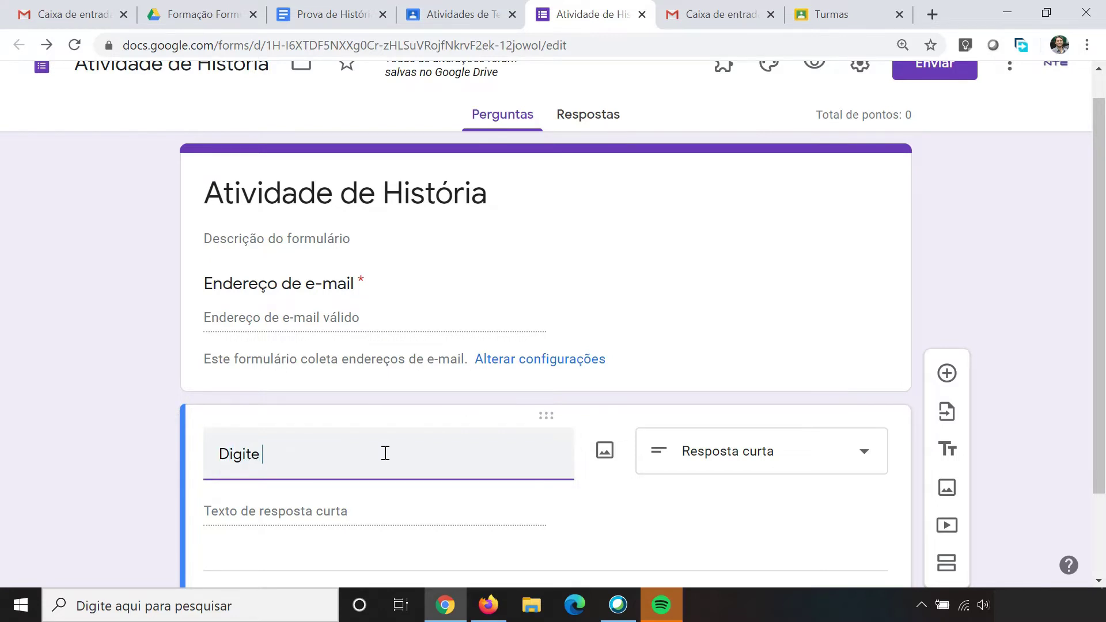
type(" o seu nome comp")
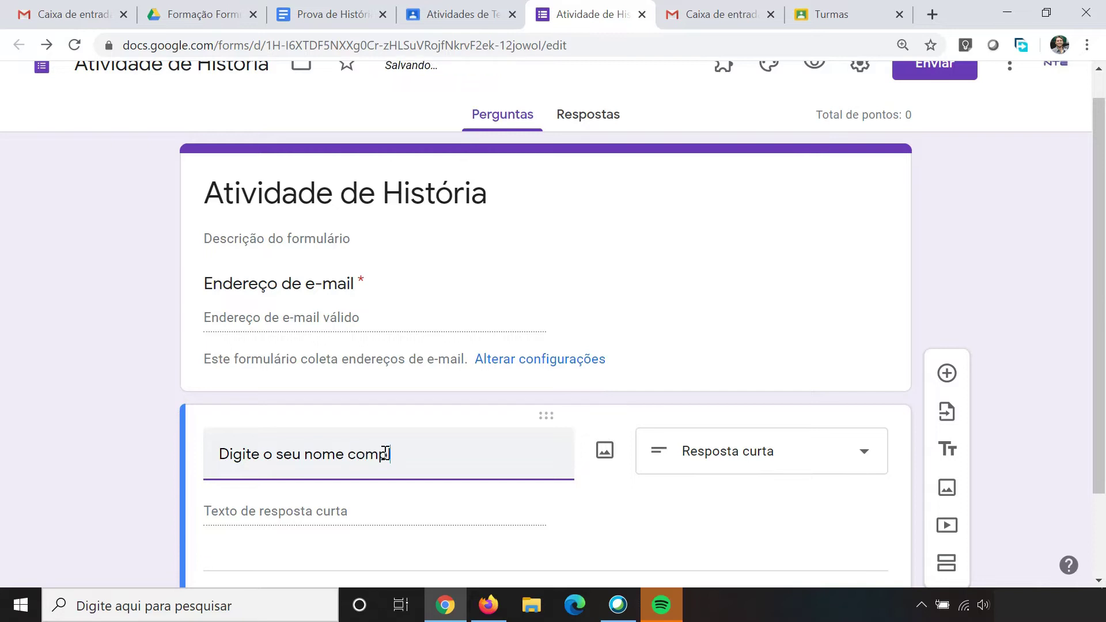
type("leto")
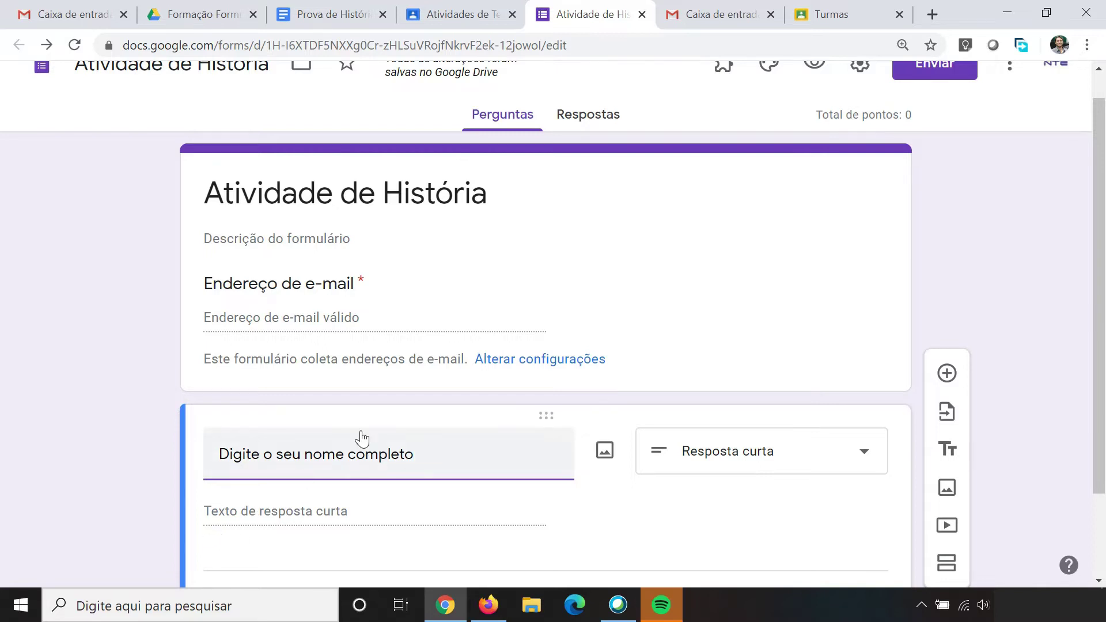
Step: Mark the name question required and add a new multiple-choice question below it
scroll(363, 433, "down", 2)
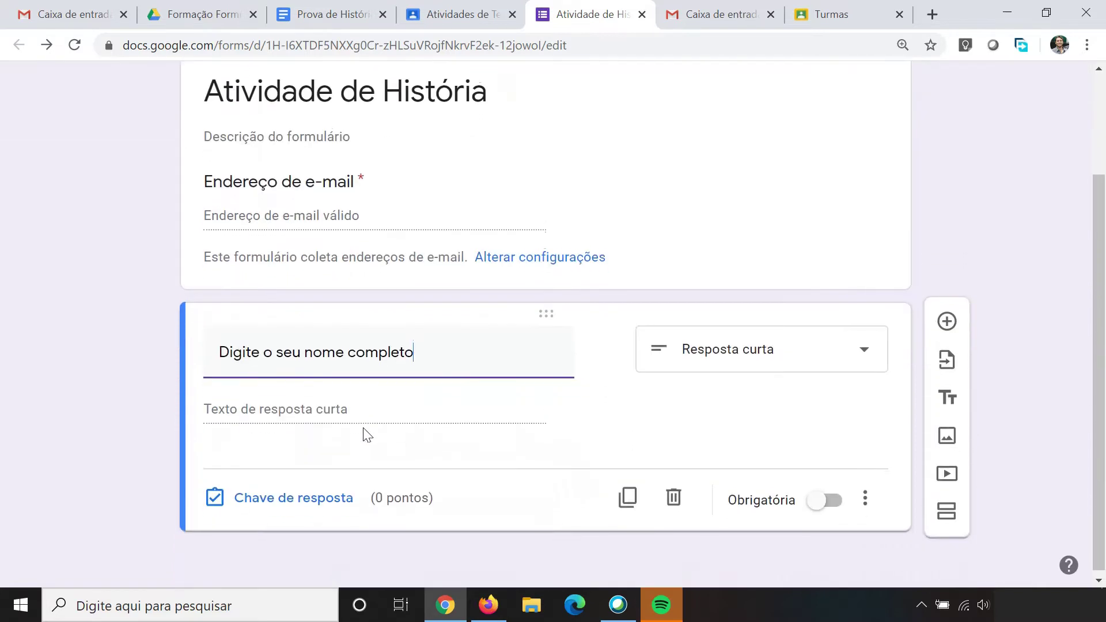
left_click(831, 502)
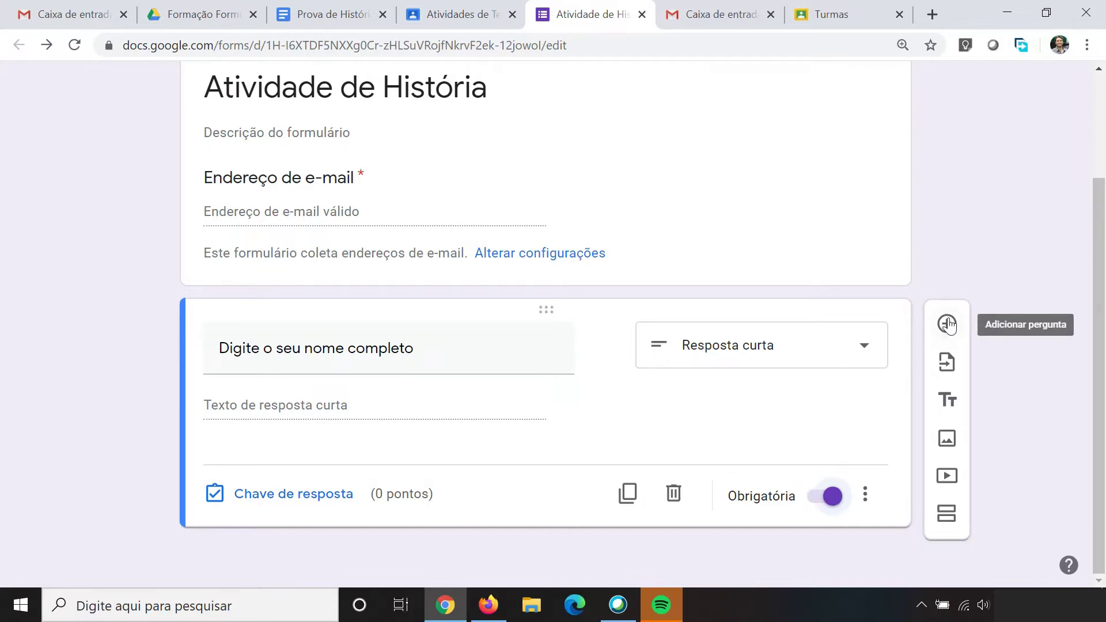
left_click(947, 327)
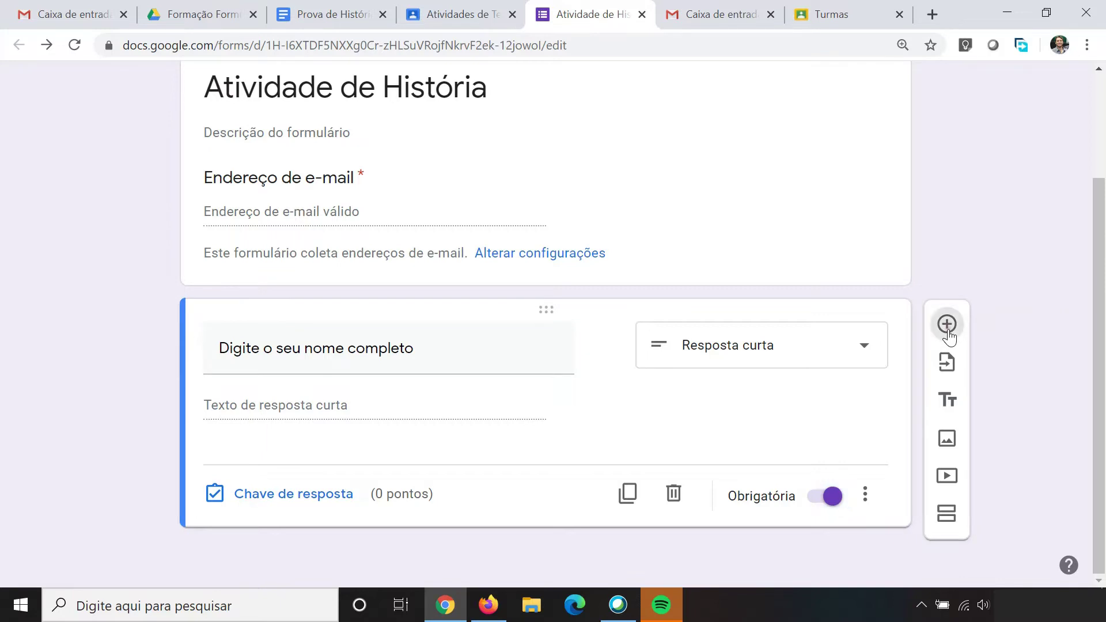
scroll(811, 538, "down", 3)
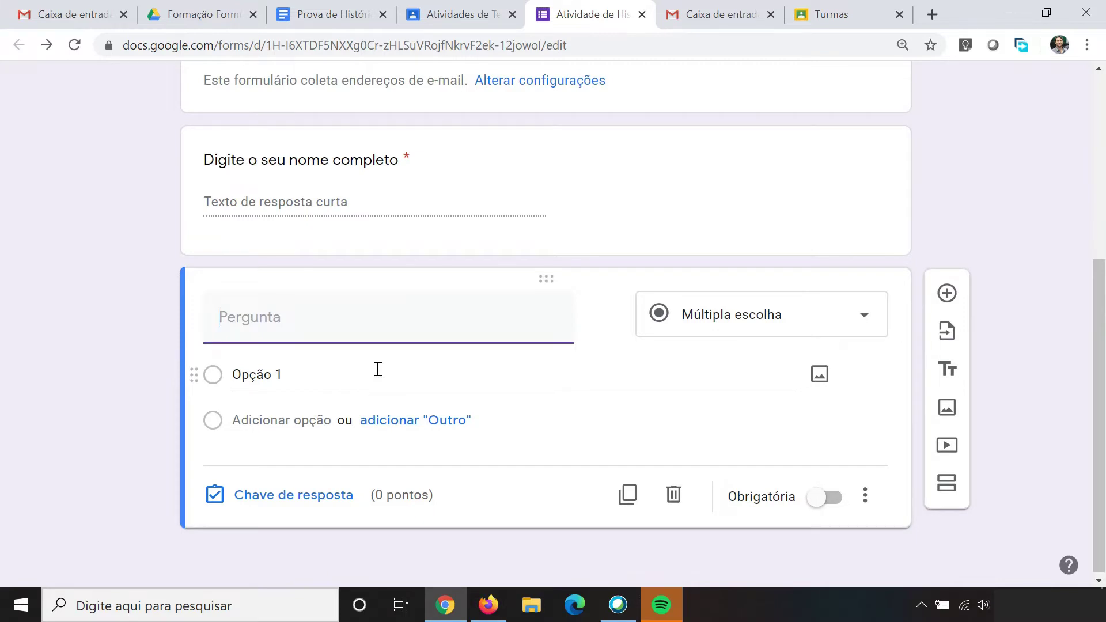
Step: Copy question 1's Inconfidência Mineira text from Prova de História into the new question's title
left_click(309, 14)
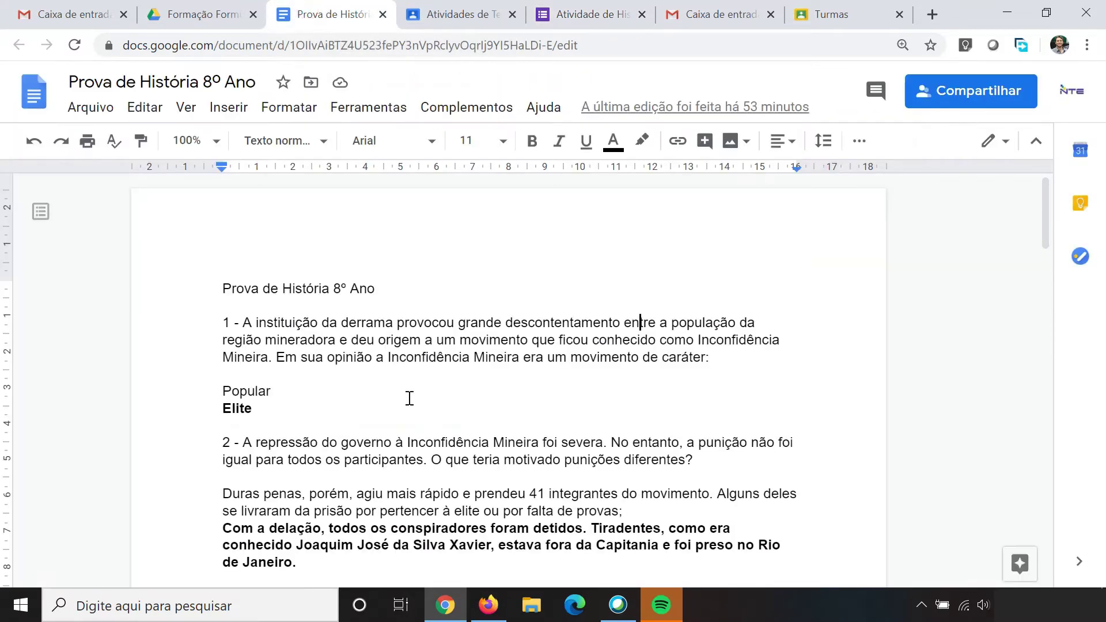
scroll(409, 398, "down", 2)
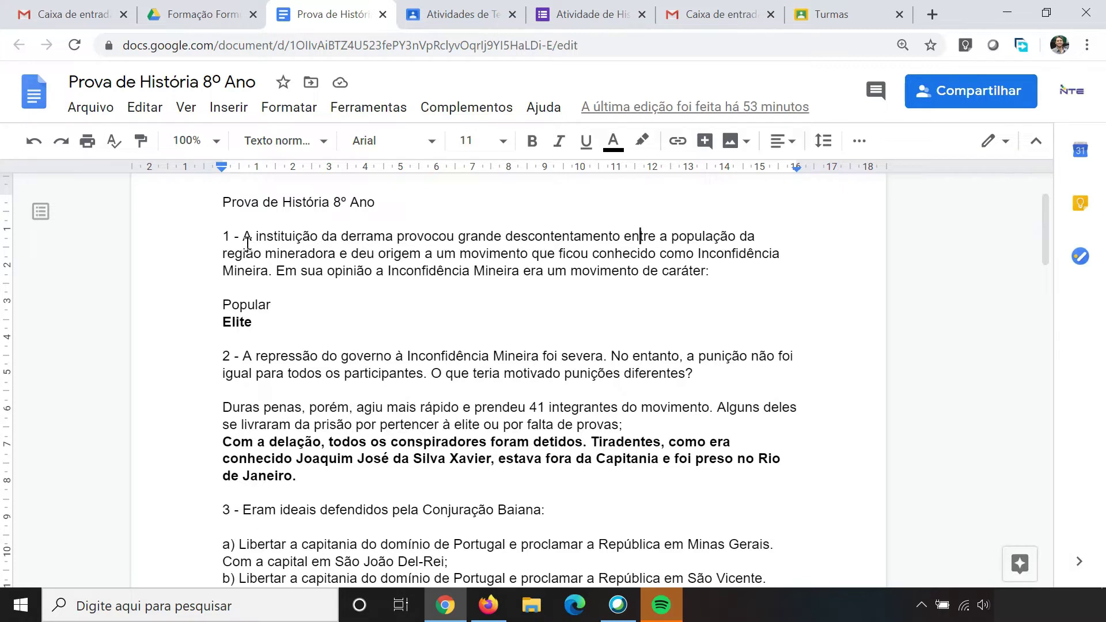
left_click_drag(242, 236, 429, 271)
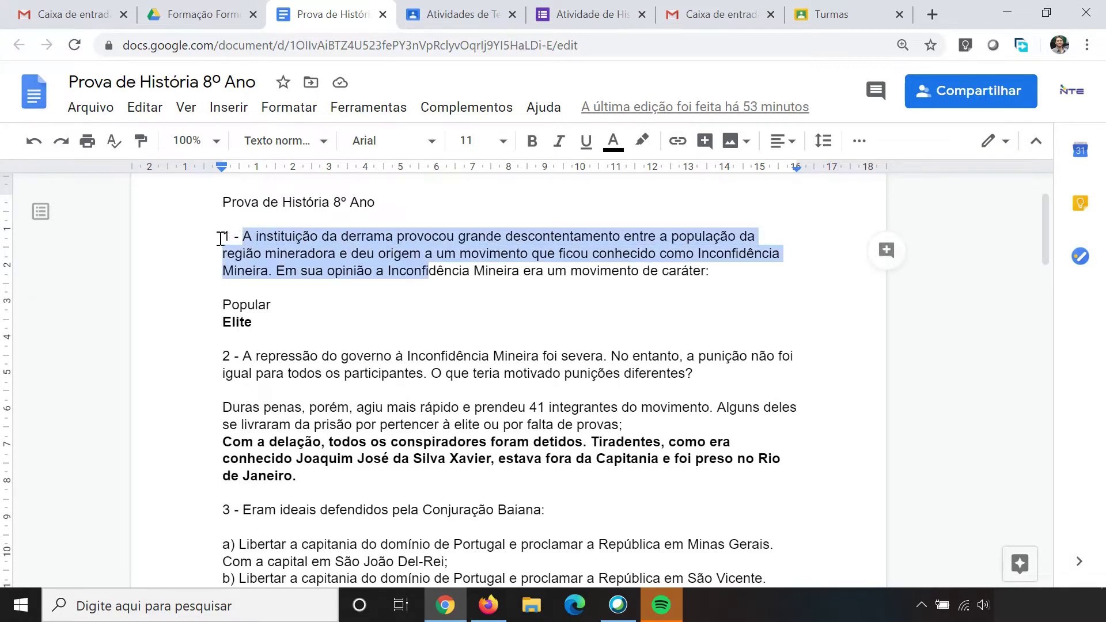
left_click_drag(223, 236, 713, 274)
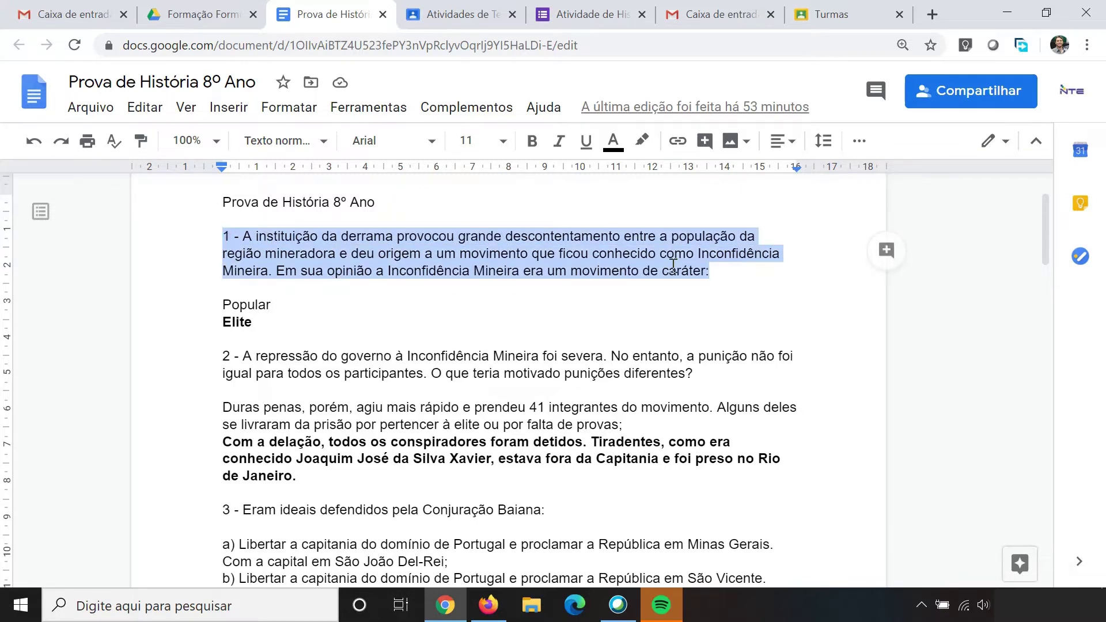
right_click(528, 244)
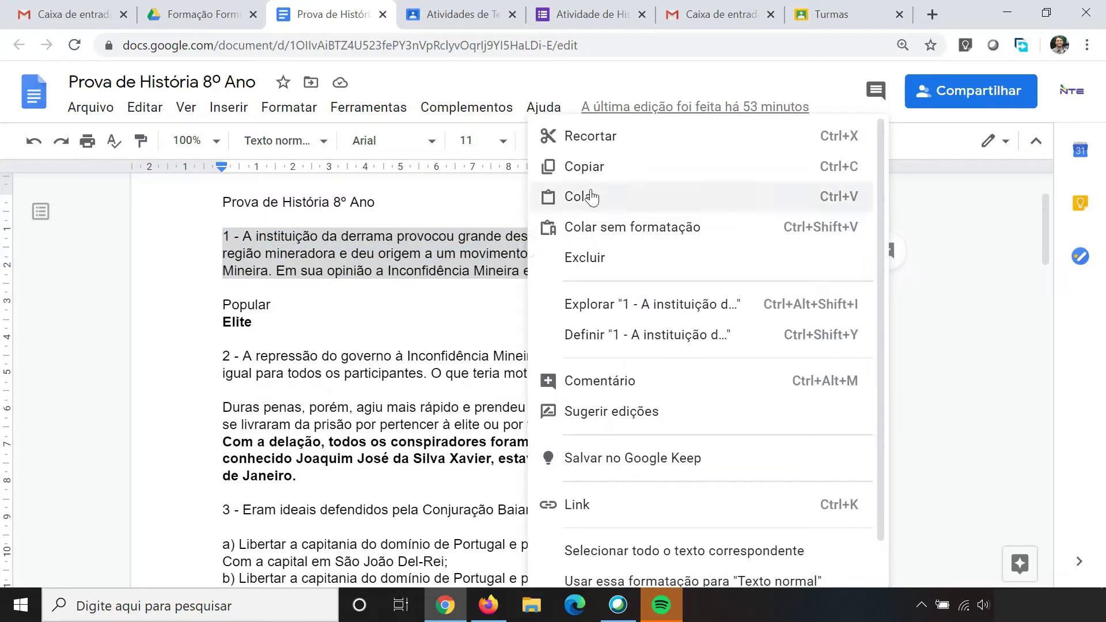
left_click(585, 167)
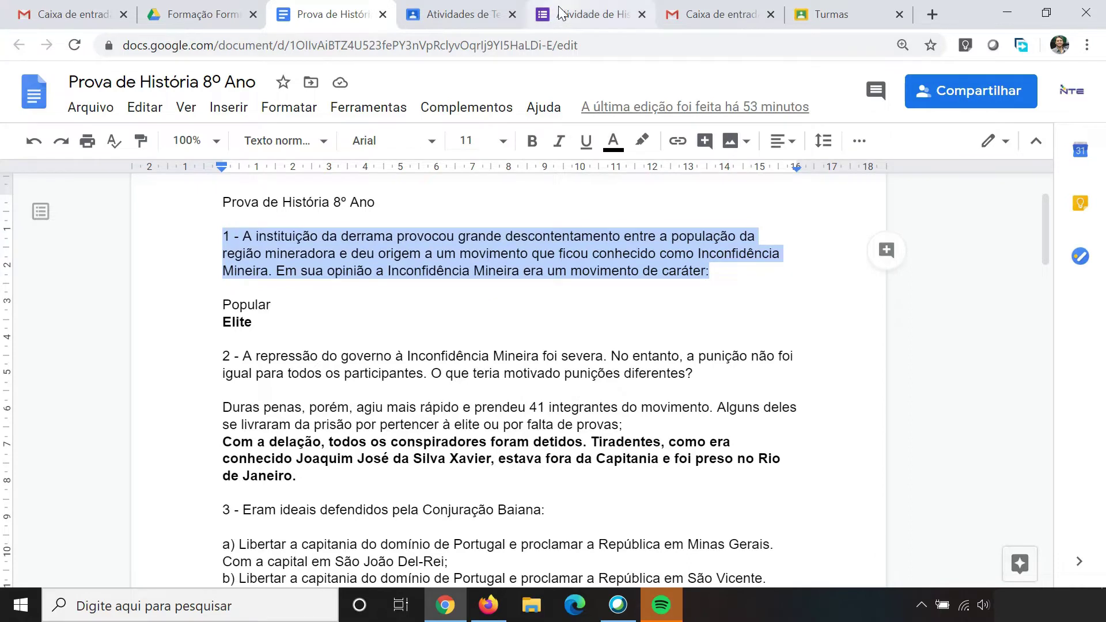
left_click(561, 12)
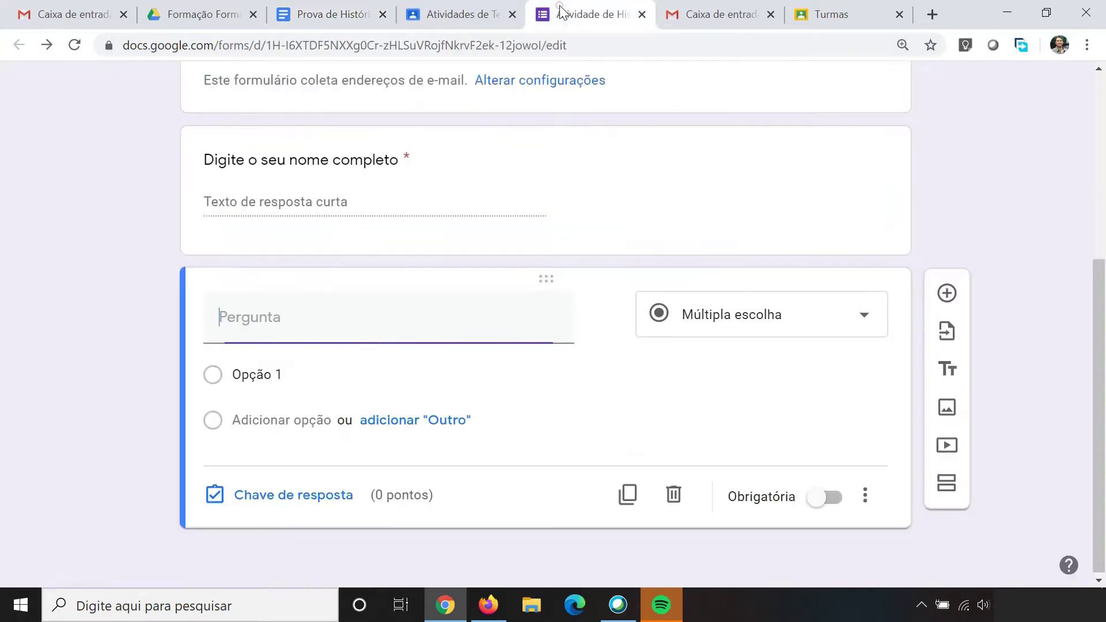
right_click(273, 320)
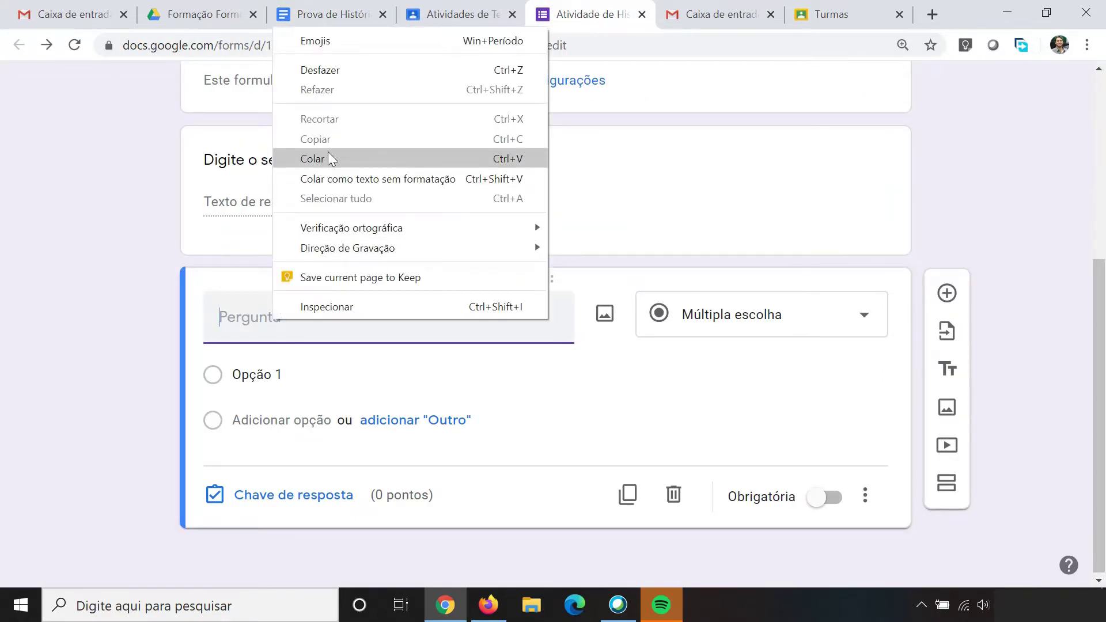
left_click(328, 158)
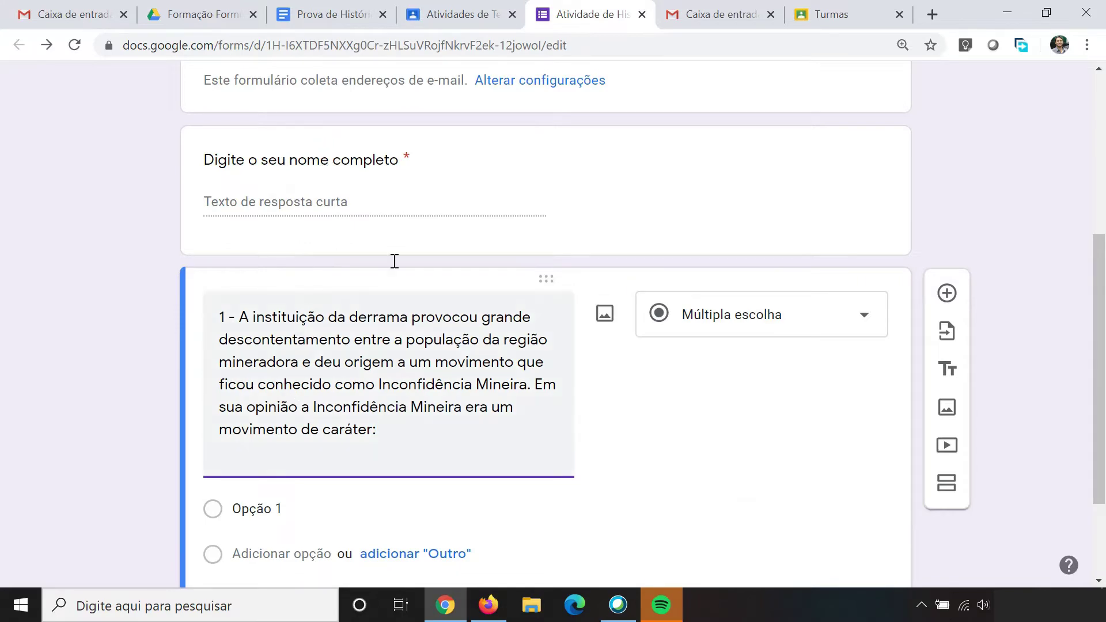
Step: Copy the Popular and Elite answer lines from the history test document
left_click(319, 12)
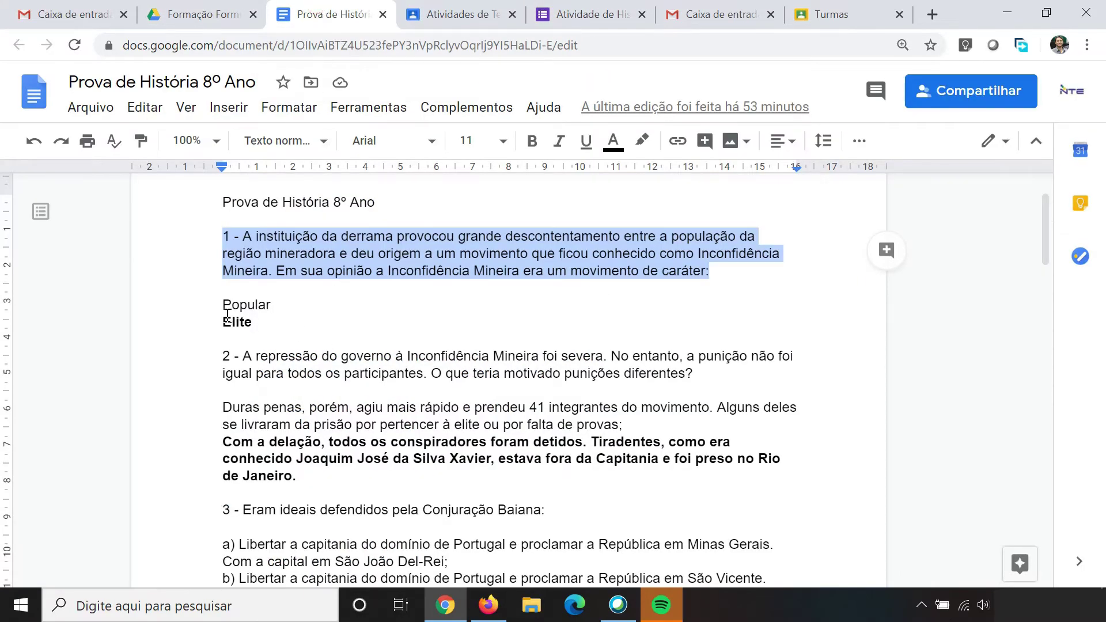
left_click_drag(223, 304, 257, 318)
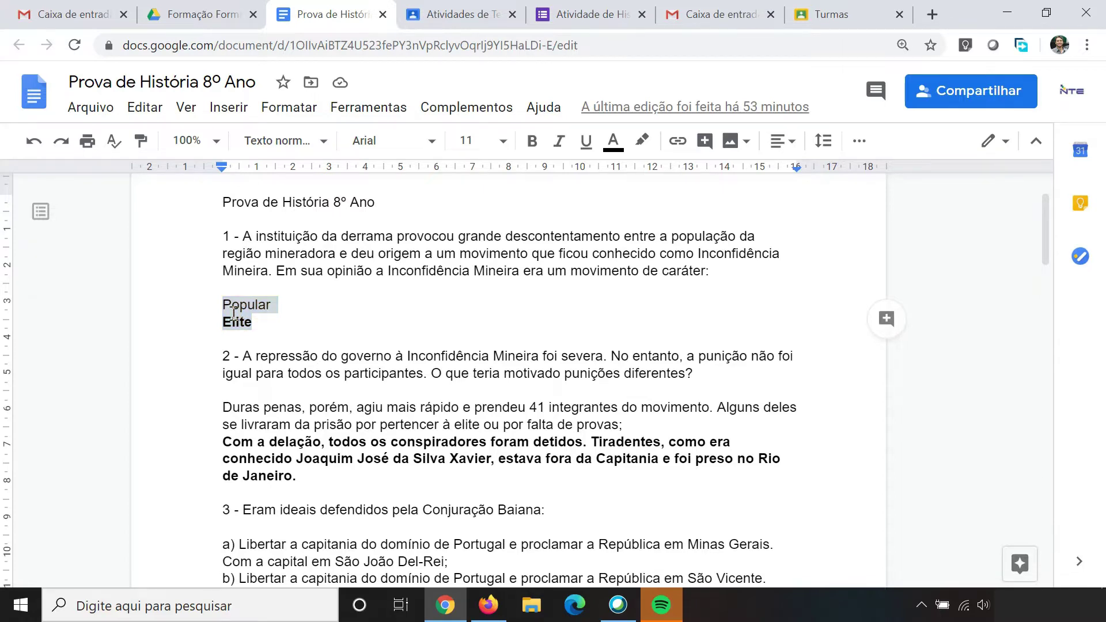
right_click(233, 313)
left_click(335, 173)
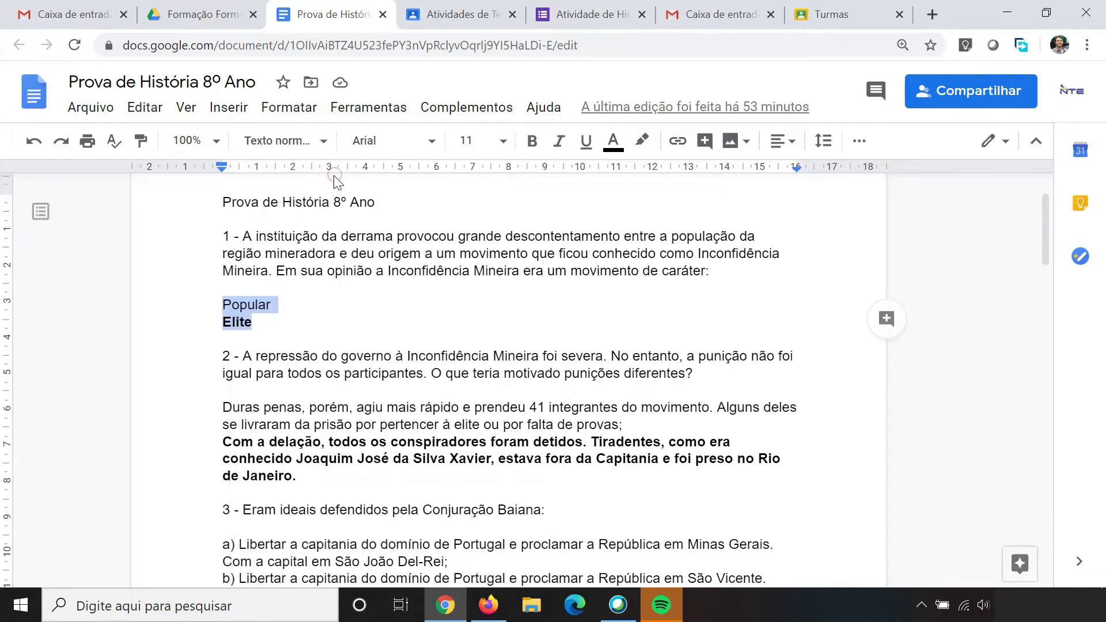
left_click(587, 14)
scroll(405, 324, "down", 2)
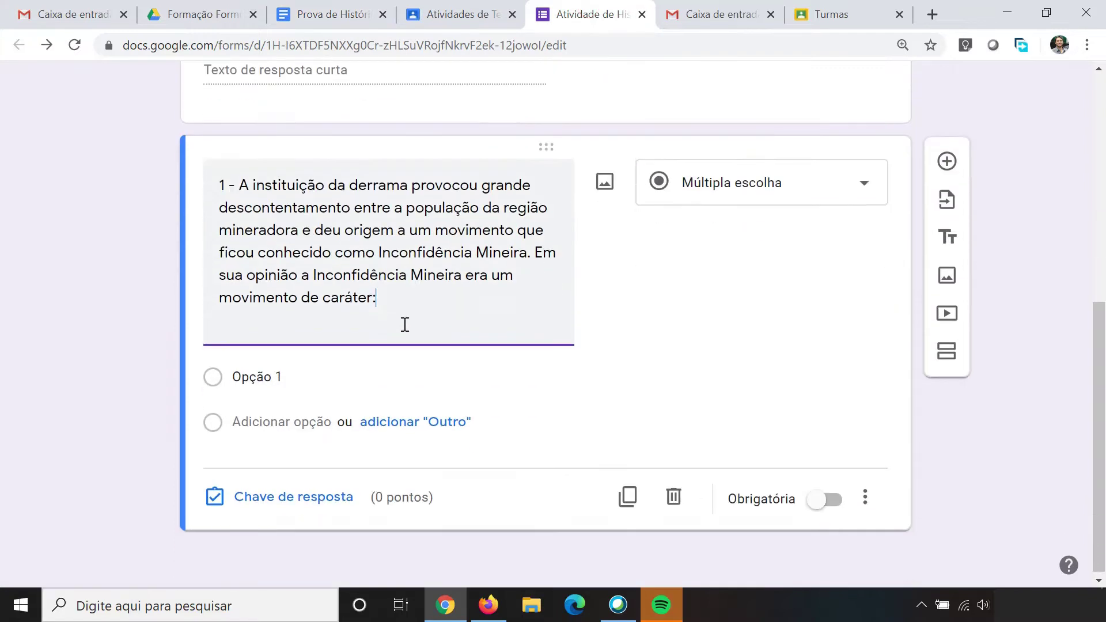
Step: Paste Popular and Elite as question 1's answer options and make the question required
left_click(268, 371)
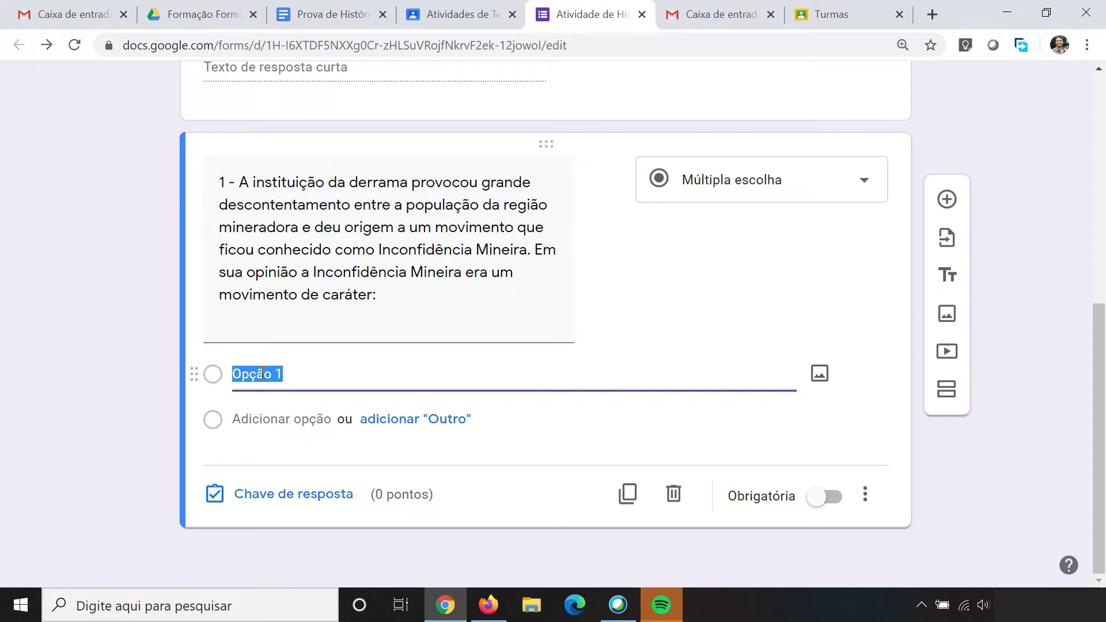
right_click(262, 374)
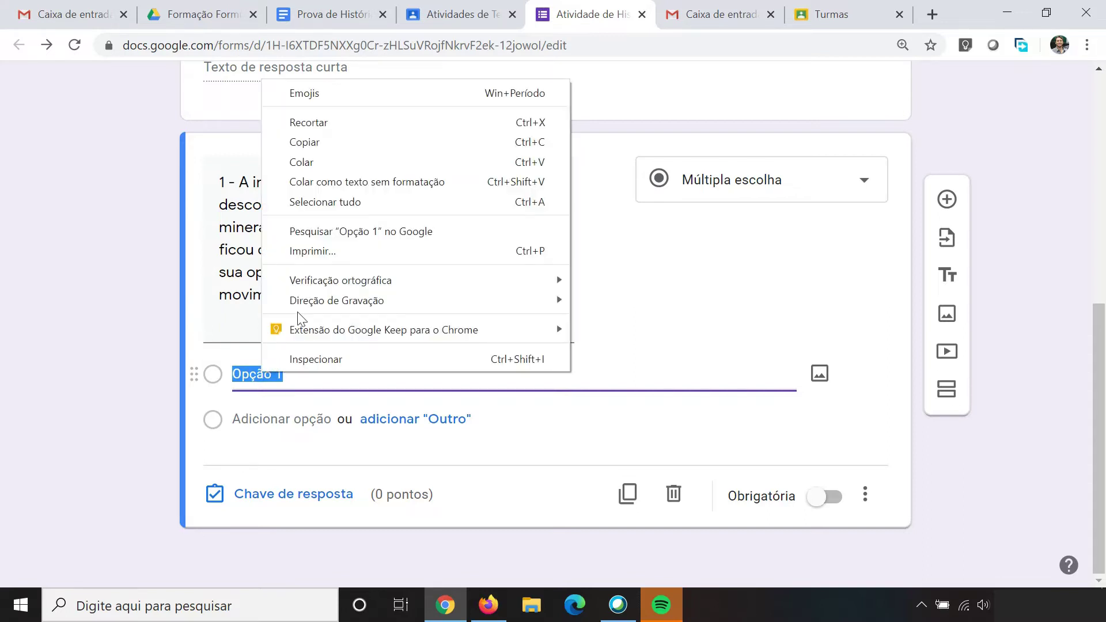
left_click(340, 163)
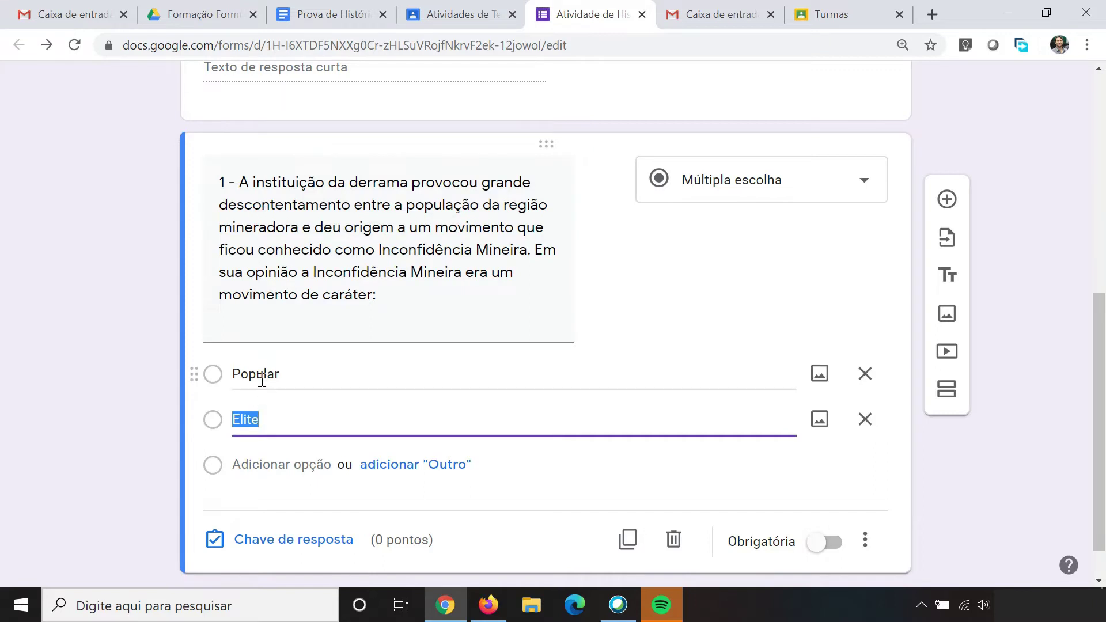
left_click(281, 417)
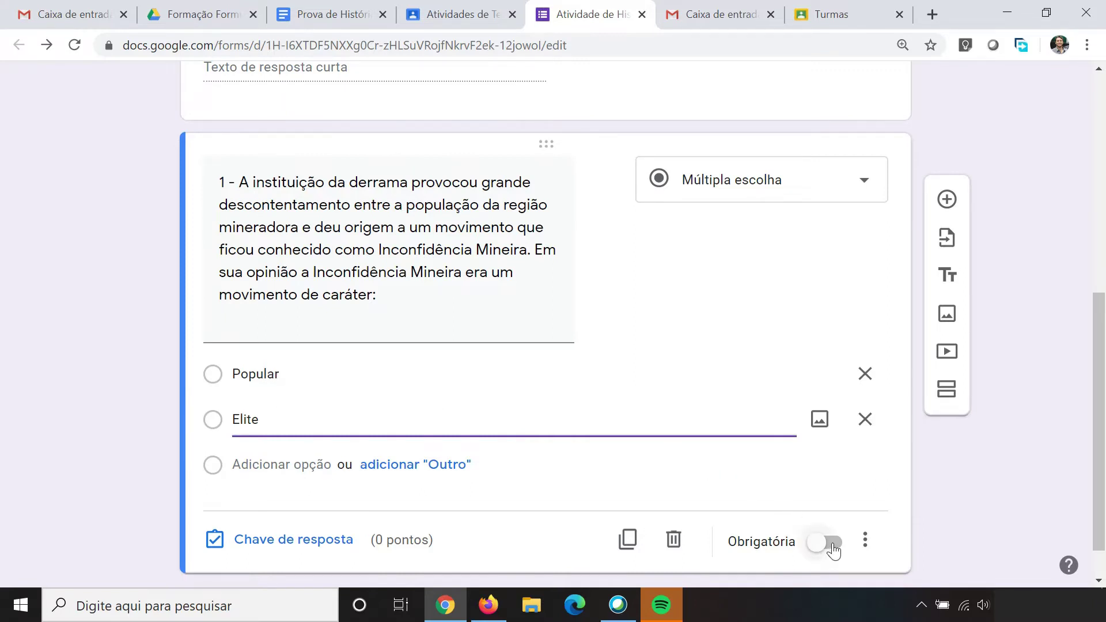
left_click(830, 543)
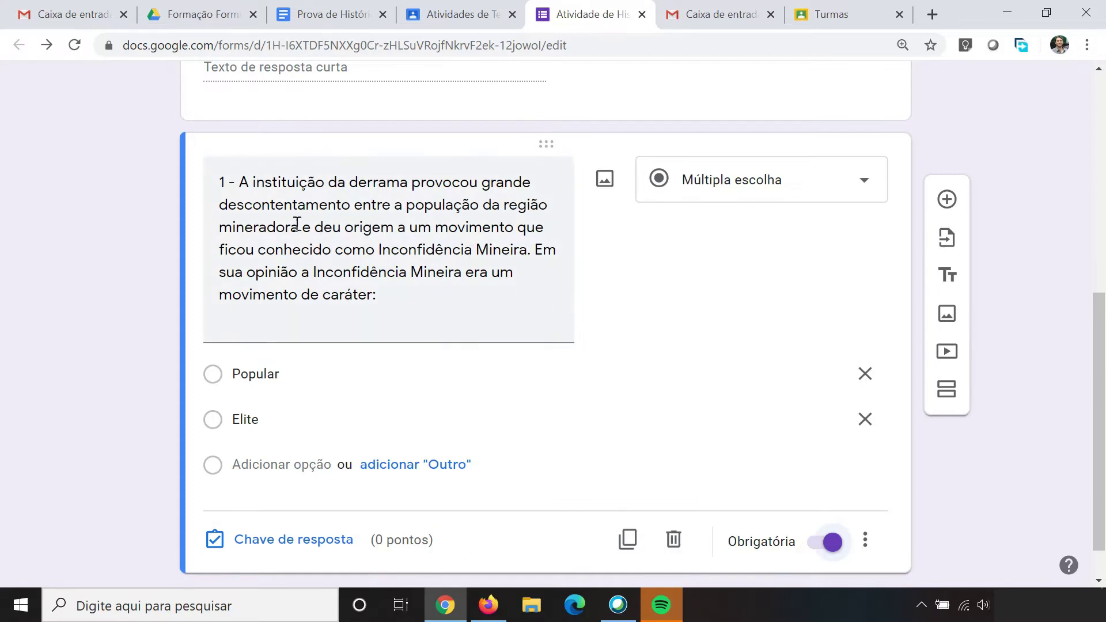
Step: Confirm Elite in the test, then set it as question 1's correct answer worth 1 point
left_click(341, 15)
left_click(389, 327)
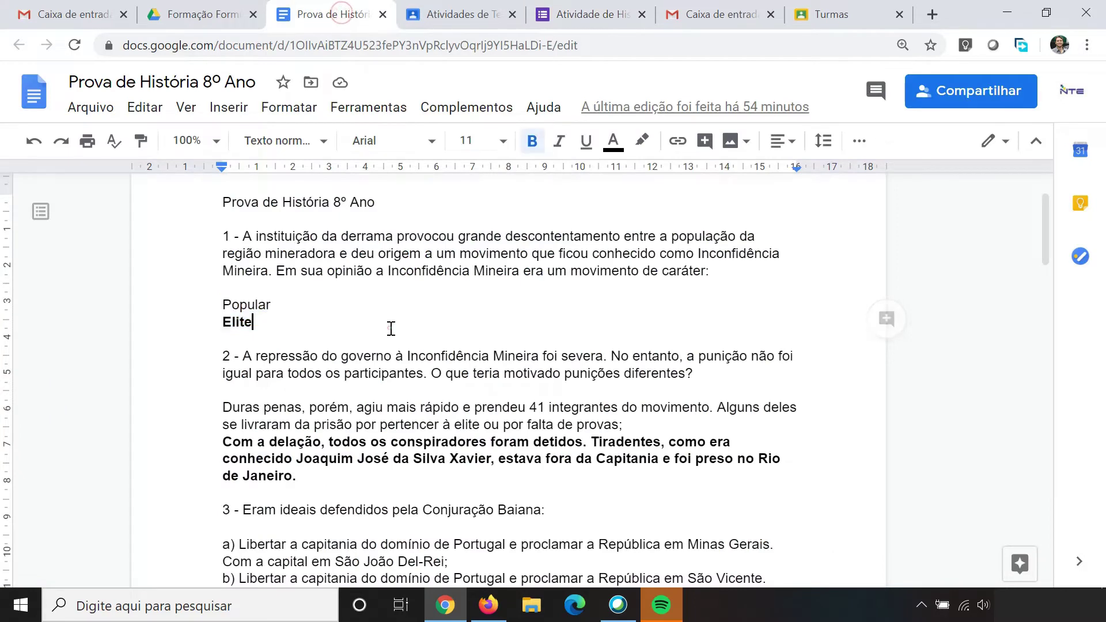
left_click_drag(277, 322, 218, 322)
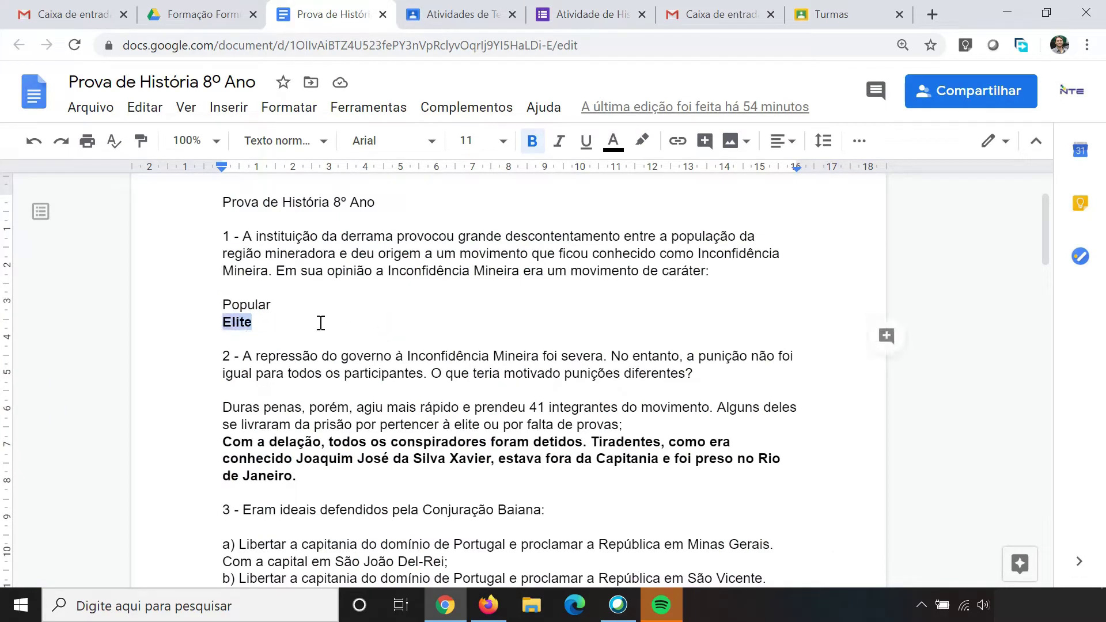
left_click(599, 15)
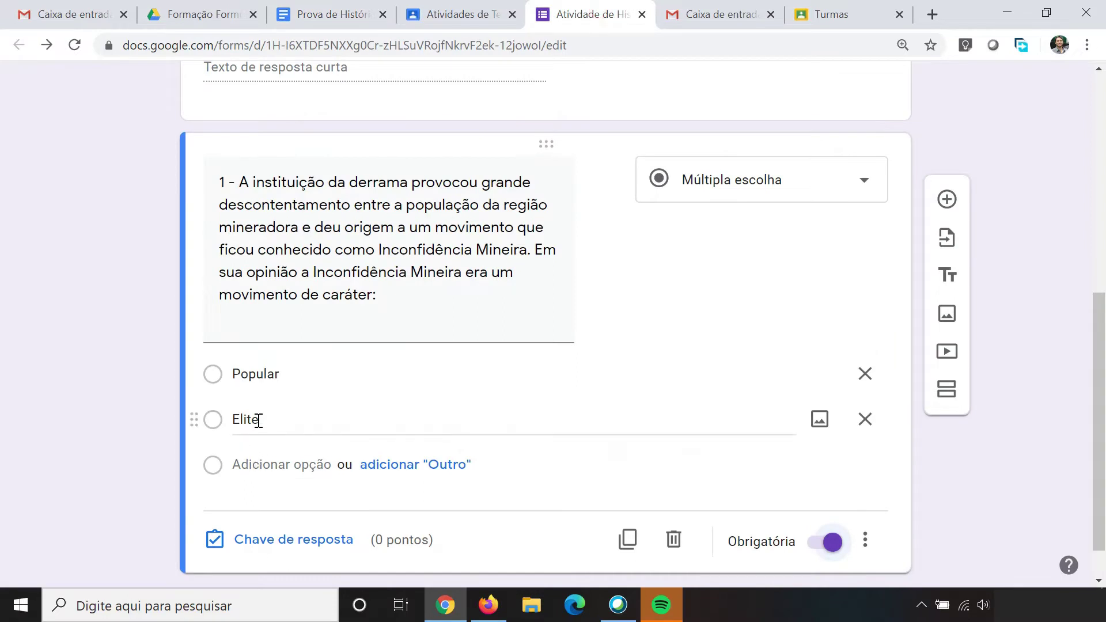
left_click(314, 547)
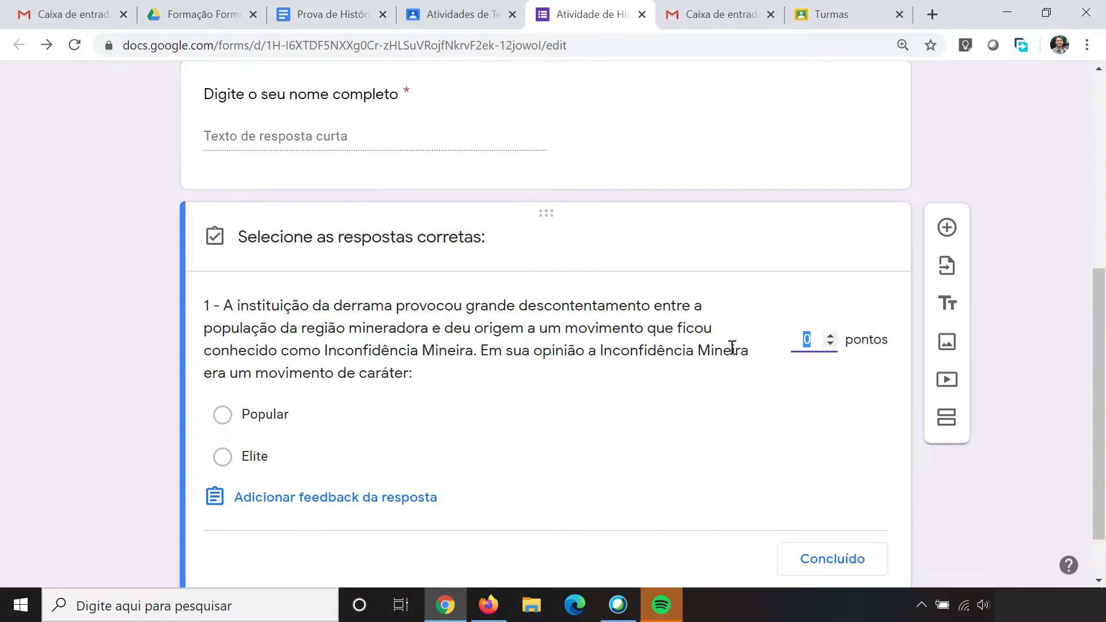
left_click(830, 335)
left_click(223, 457)
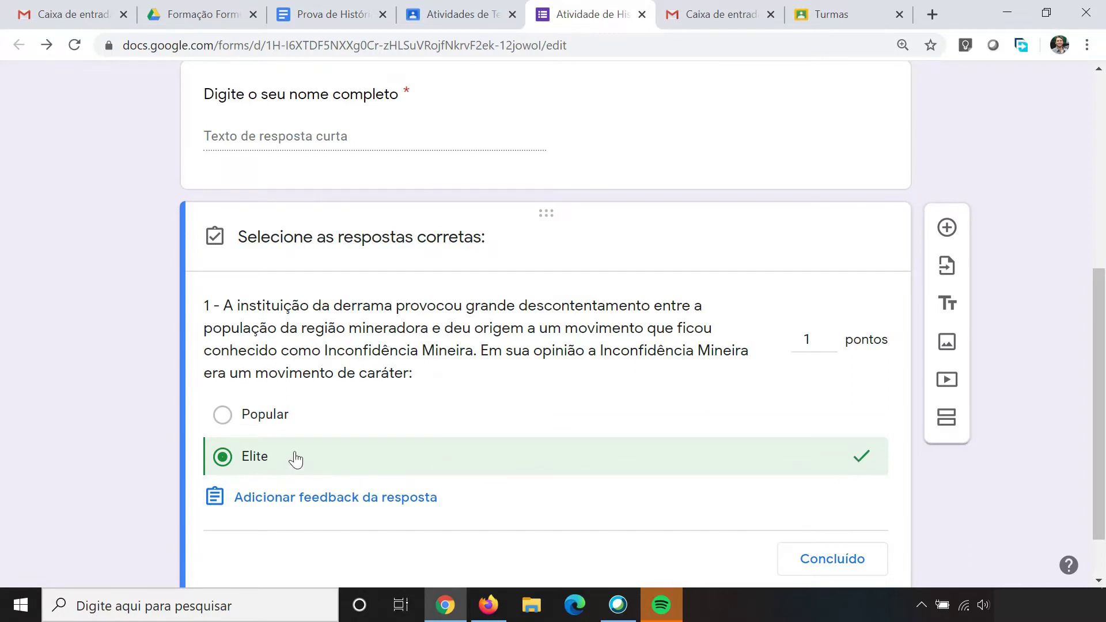
scroll(422, 471, "down", 1)
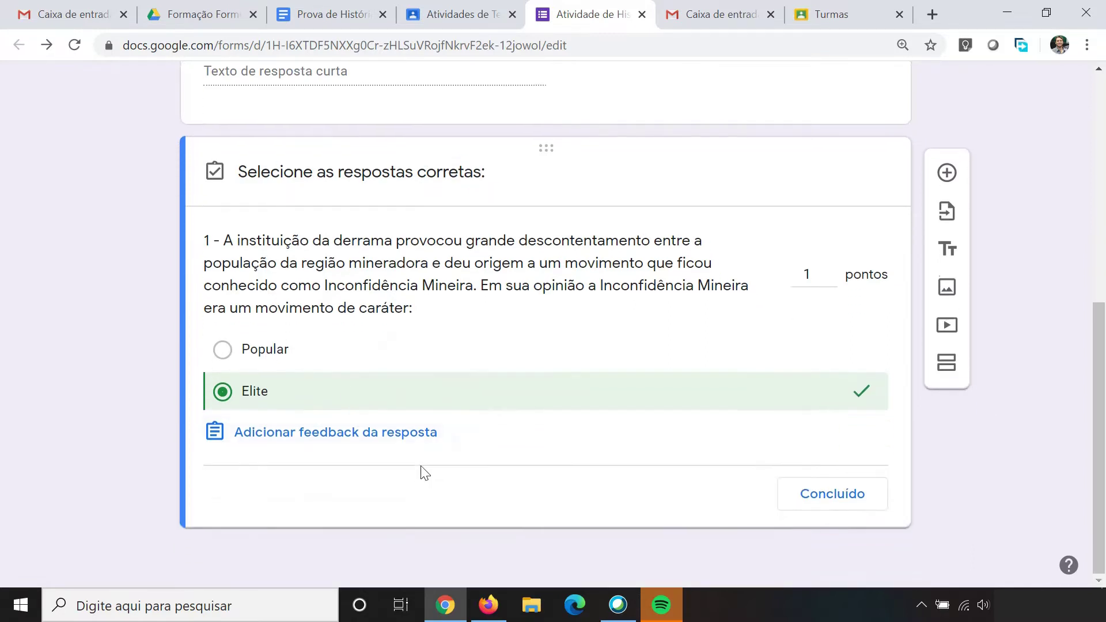
left_click(825, 503)
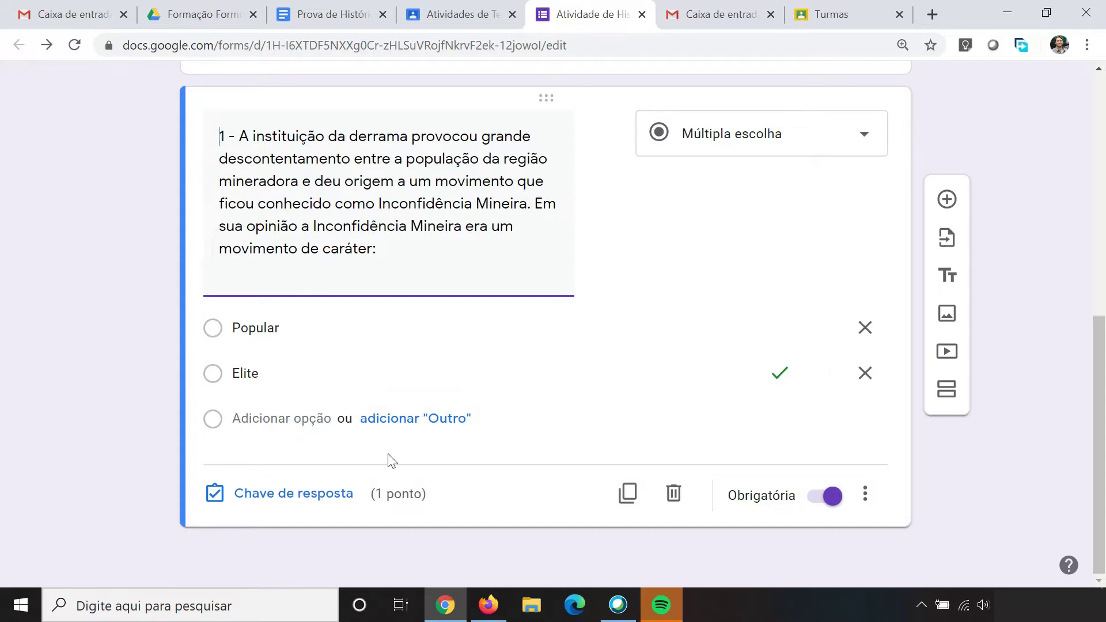
Step: Add a new question and select question 2's text in the history test
left_click(947, 200)
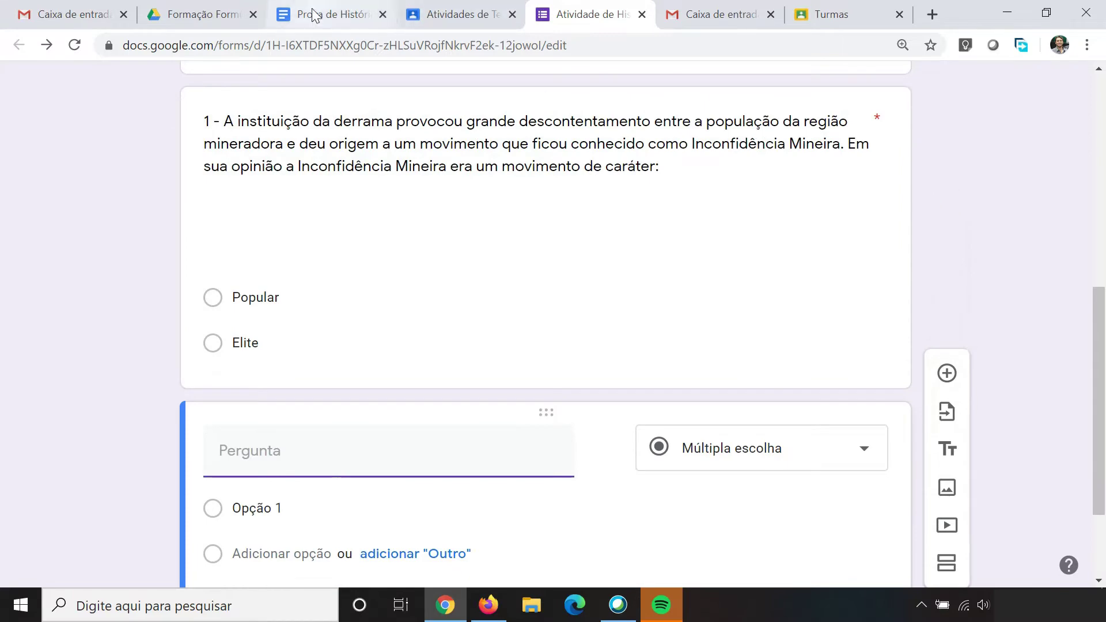
left_click(314, 12)
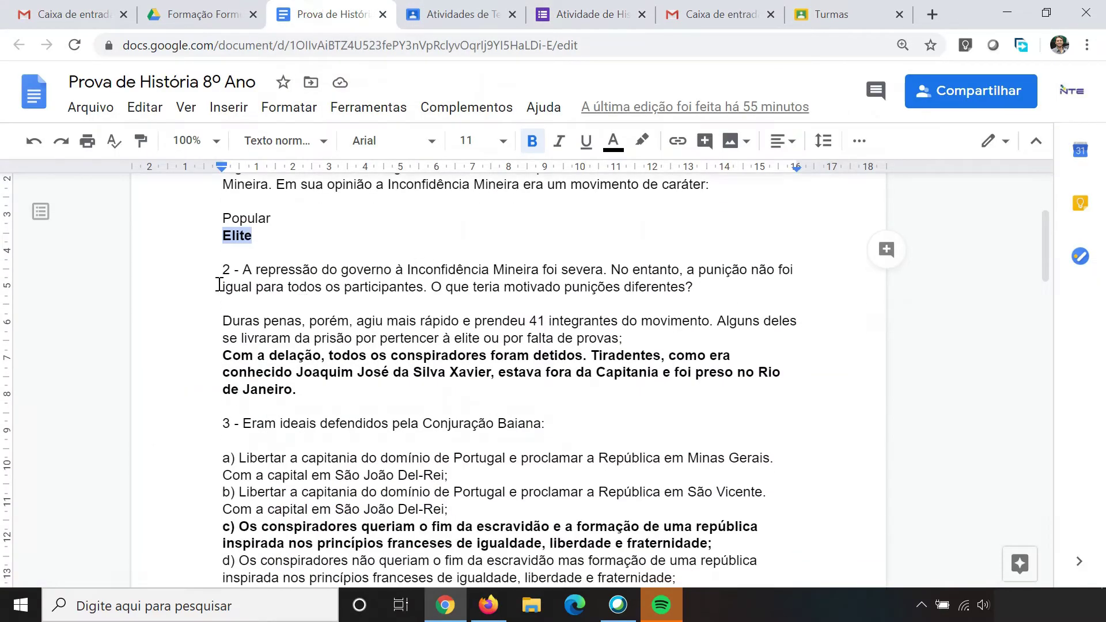
left_click_drag(222, 269, 693, 288)
key("ctrl+c")
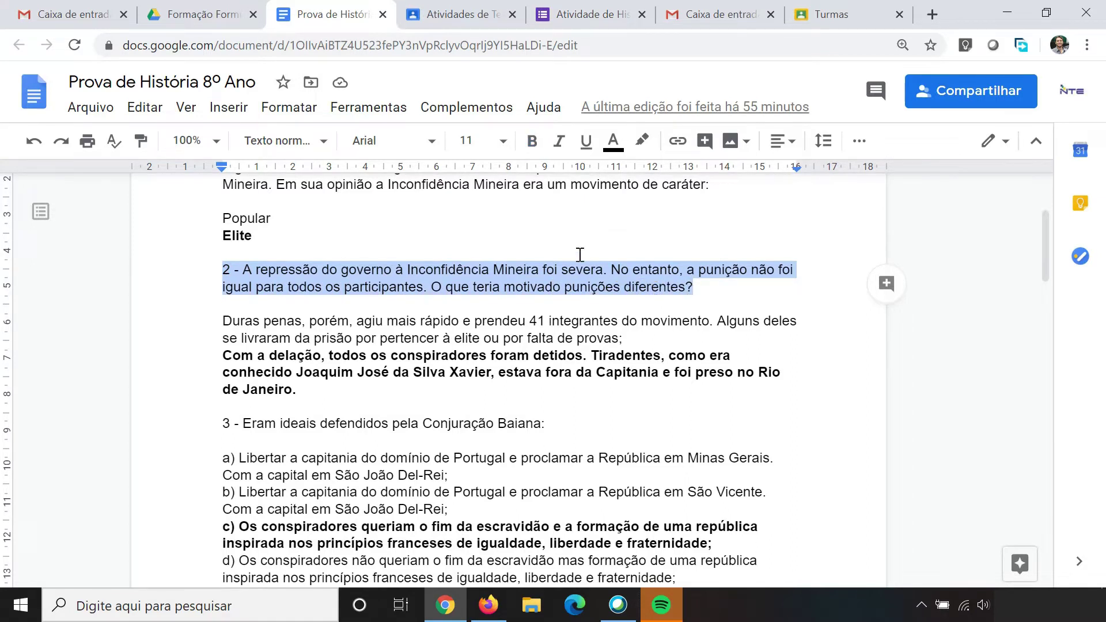
Step: Paste question 2's text into the new question and select its two answer paragraphs in Docs
left_click(569, 13)
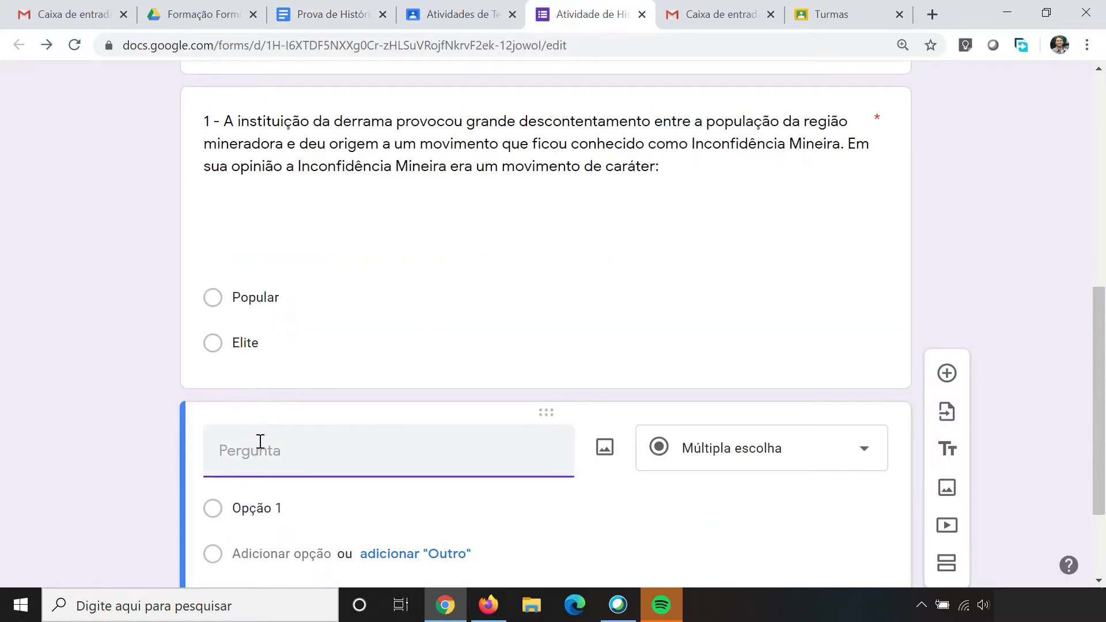
key("ctrl+v")
scroll(400, 414, "down", 4)
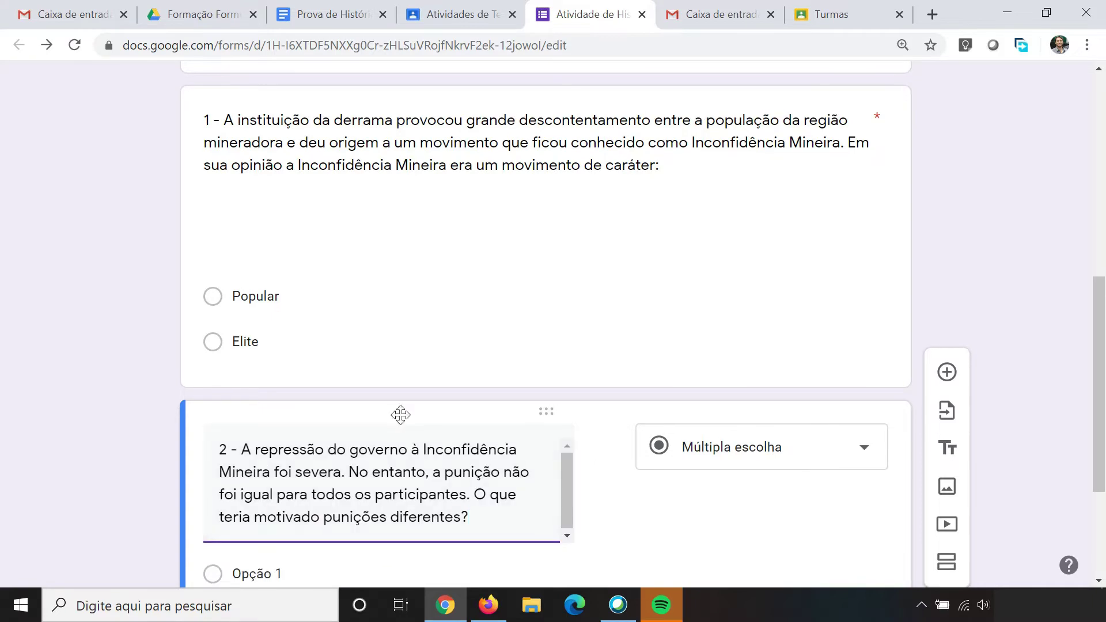
left_click(345, 14)
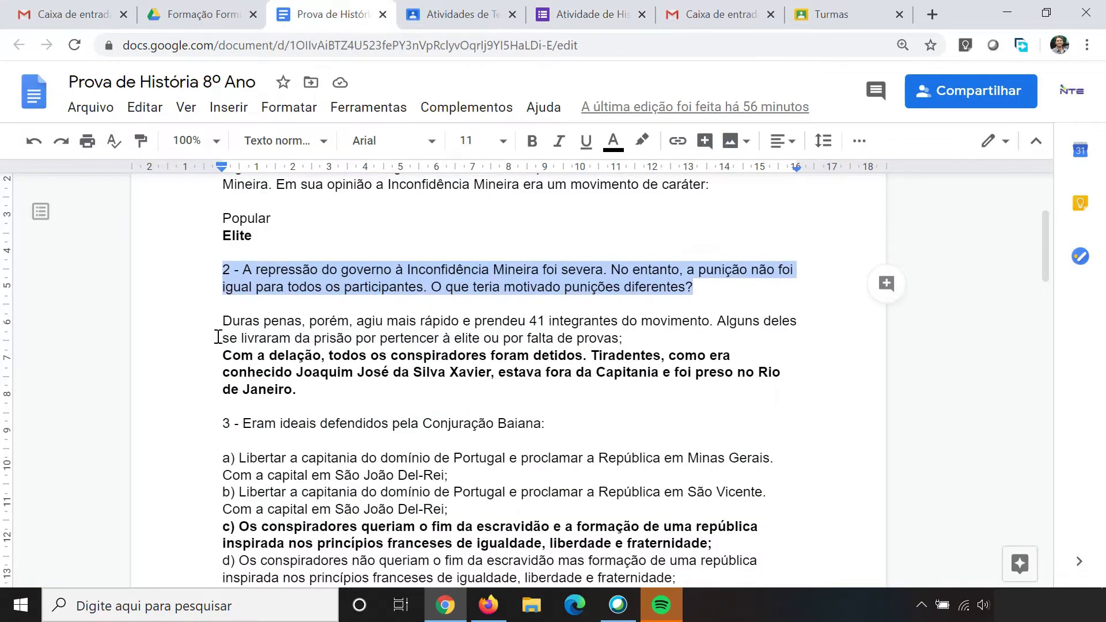
left_click_drag(221, 323, 298, 385)
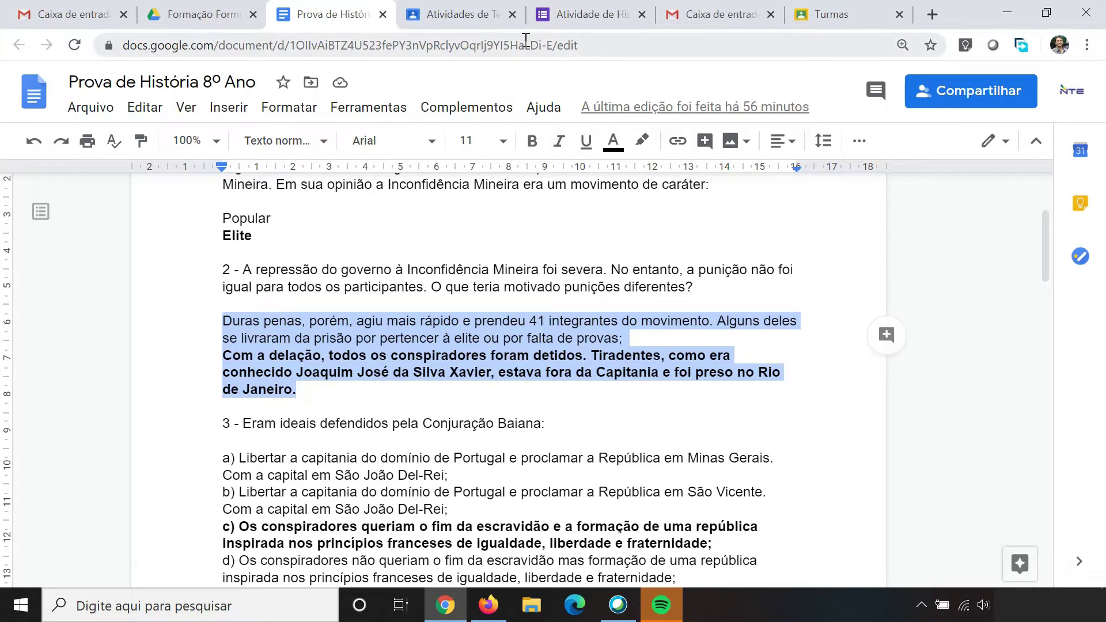
Step: Paste 'Duras penas' and 'Com a delação' as question 2's options and make it required
left_click(565, 7)
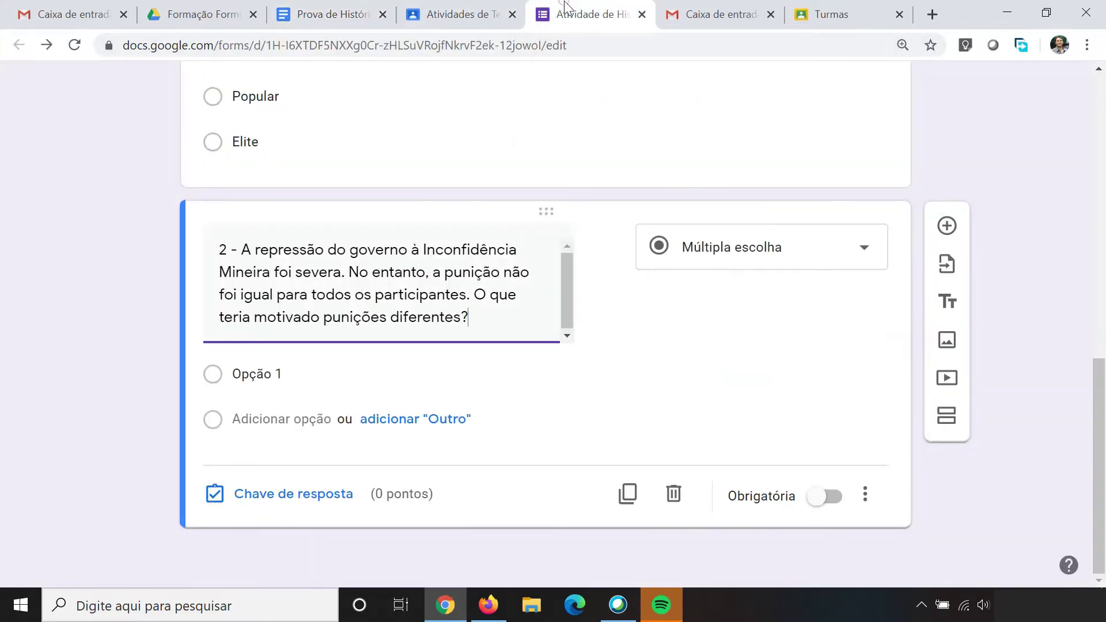
left_click(293, 371)
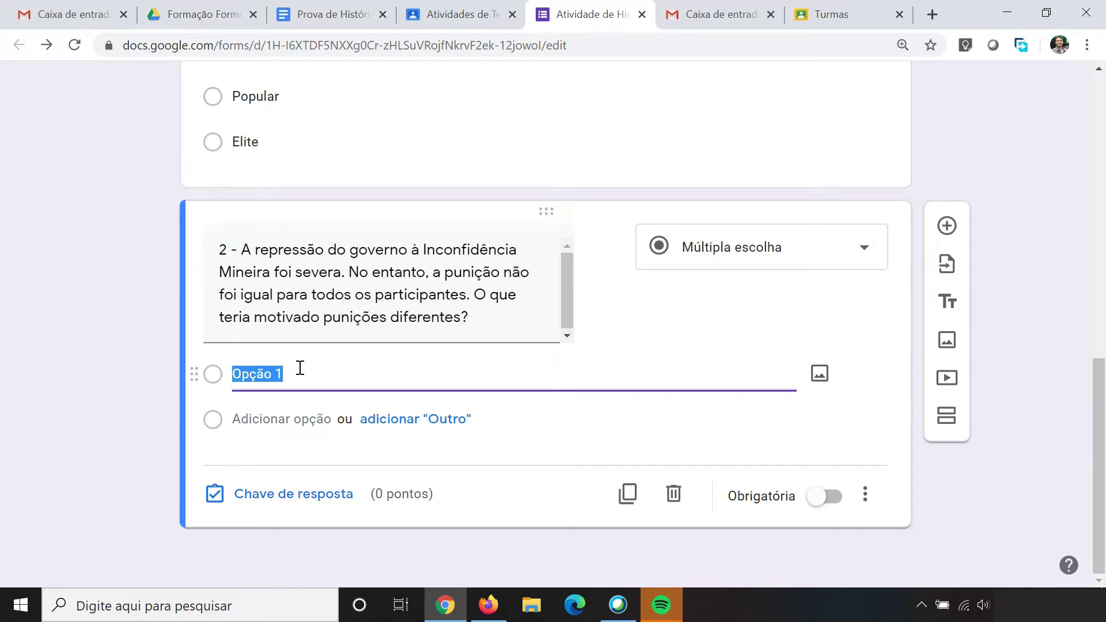
key("ctrl+v")
left_click(357, 374)
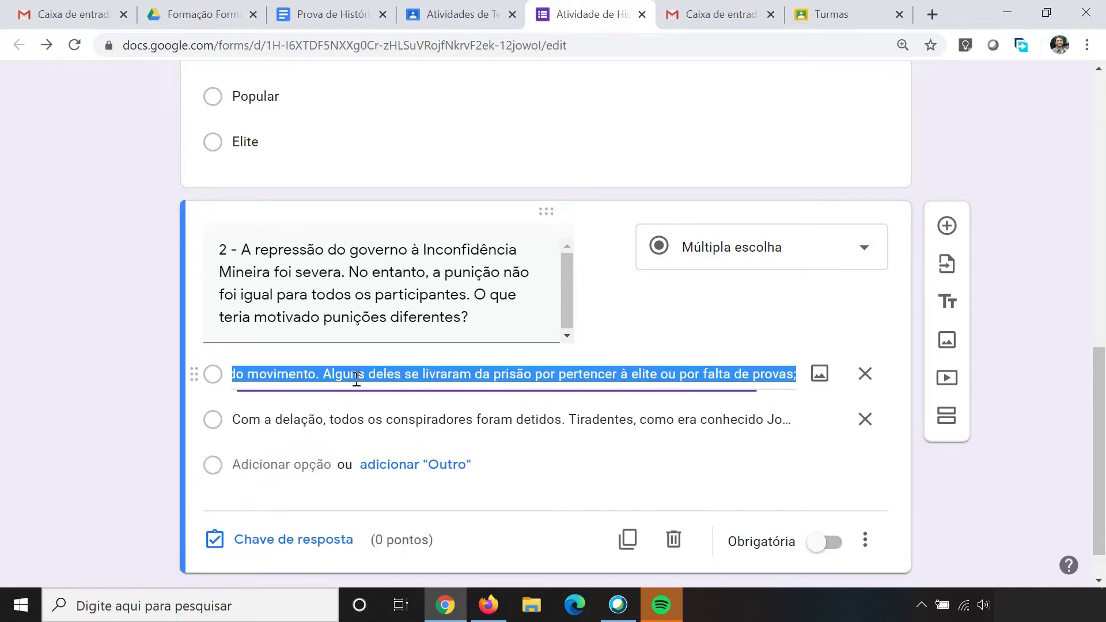
left_click(333, 414)
left_click(337, 374)
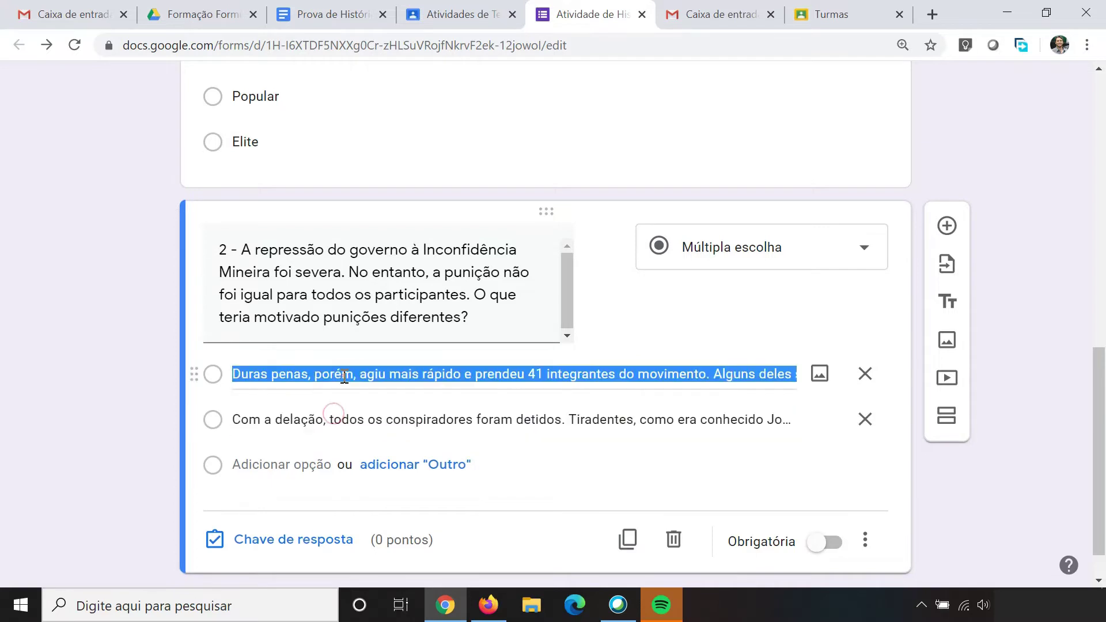
left_click(339, 416)
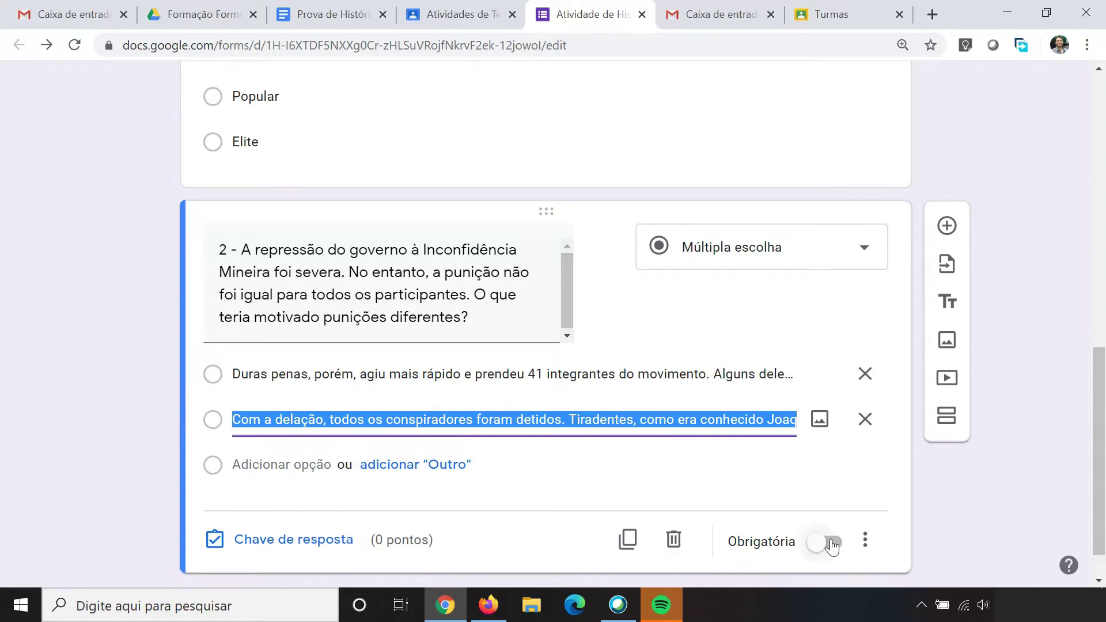
left_click(831, 547)
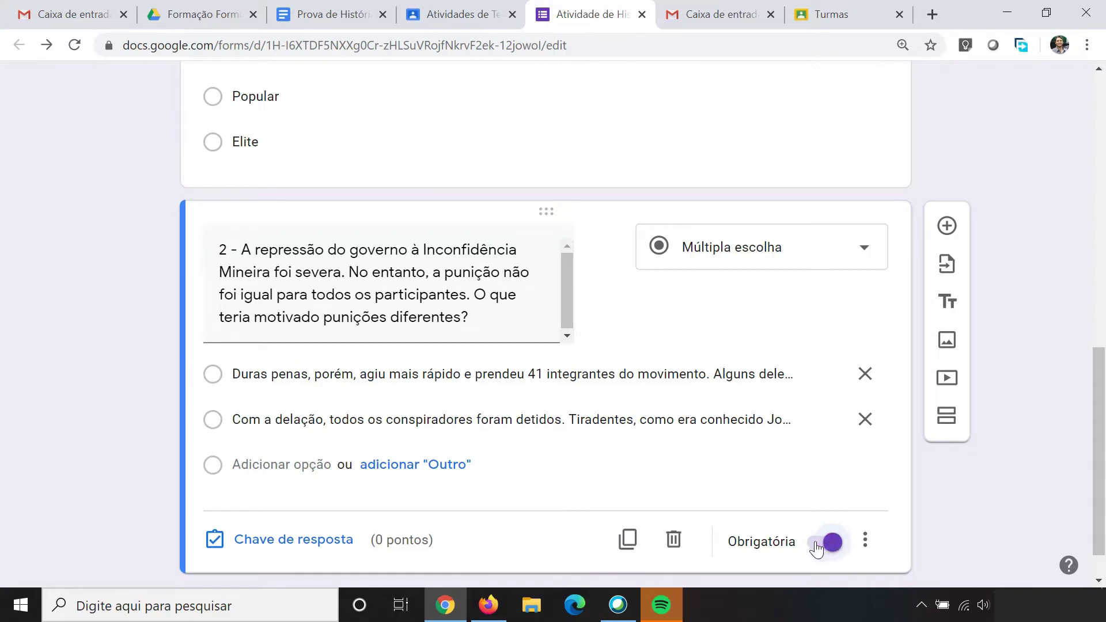
Step: Check question 2's bold correct answer in the Prova de História document
left_click(332, 14)
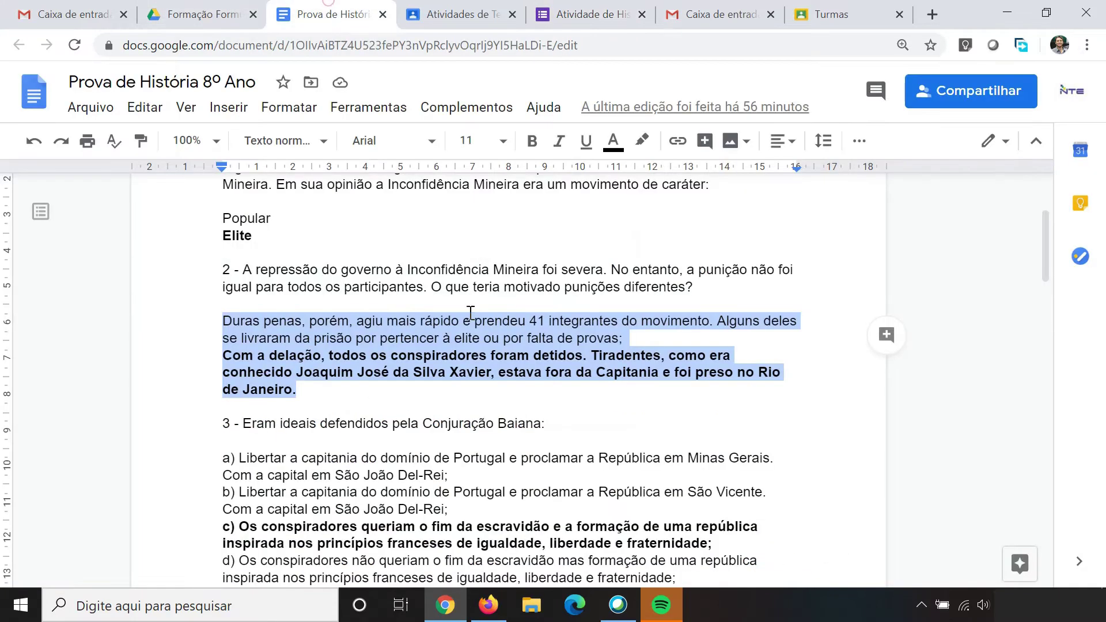
left_click(420, 375)
left_click_drag(222, 355, 304, 387)
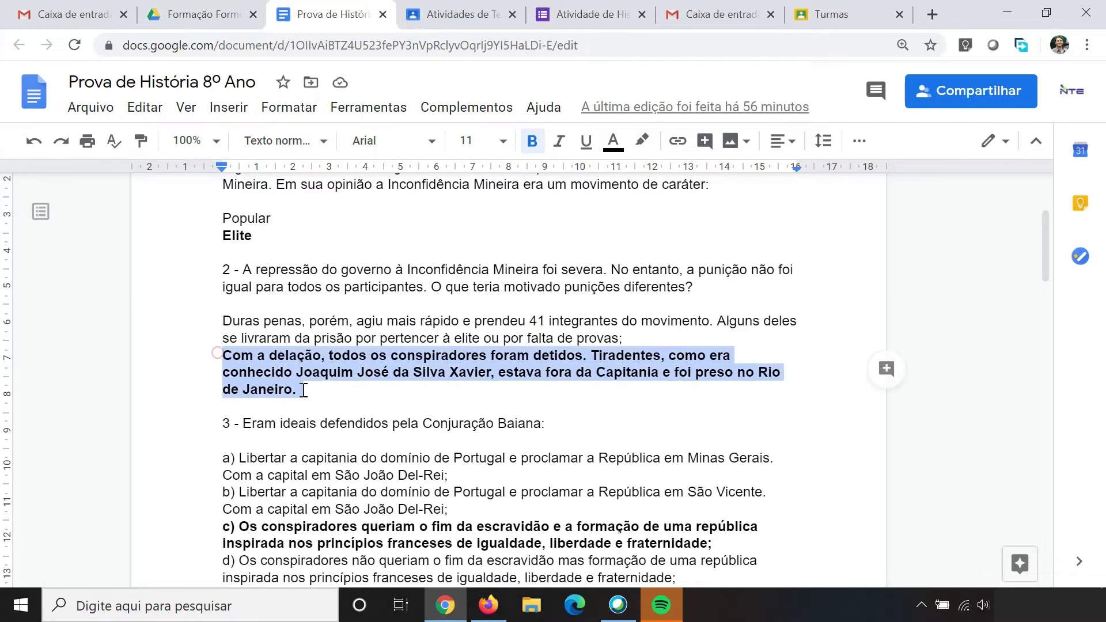
left_click(330, 370)
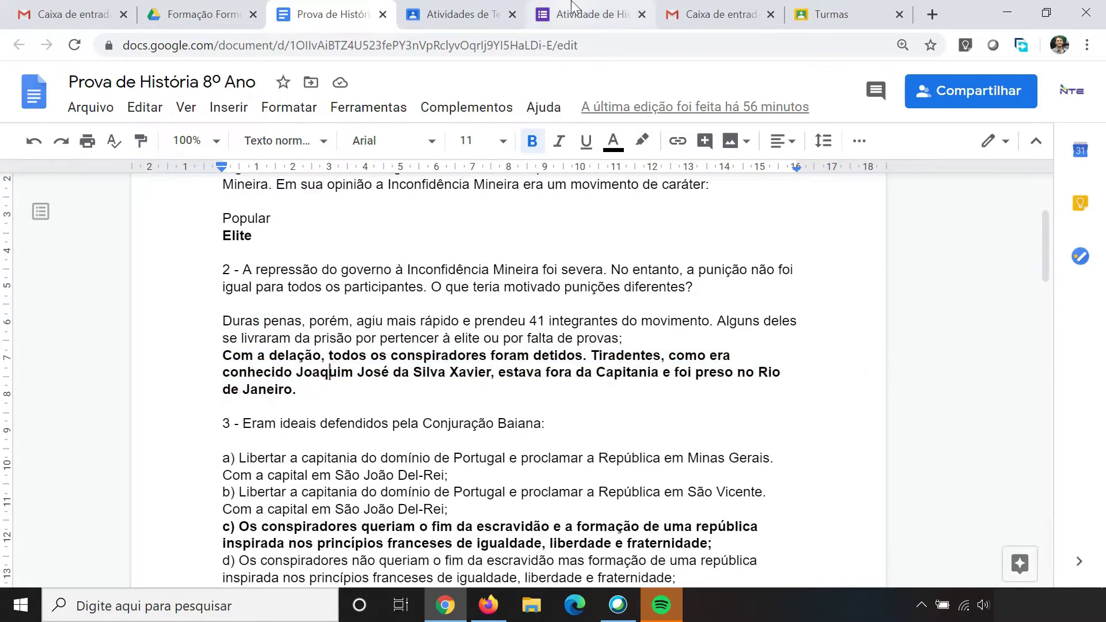
left_click(574, 11)
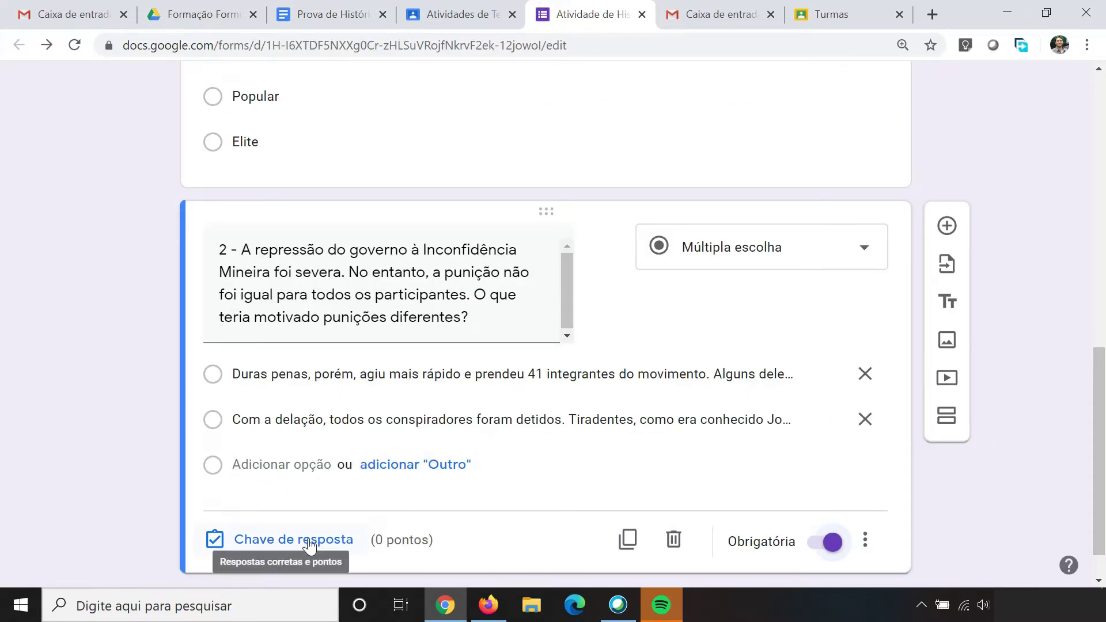
Step: Give question 2 a 1-point answer key with 'Com a delação' as the correct option
left_click(309, 539)
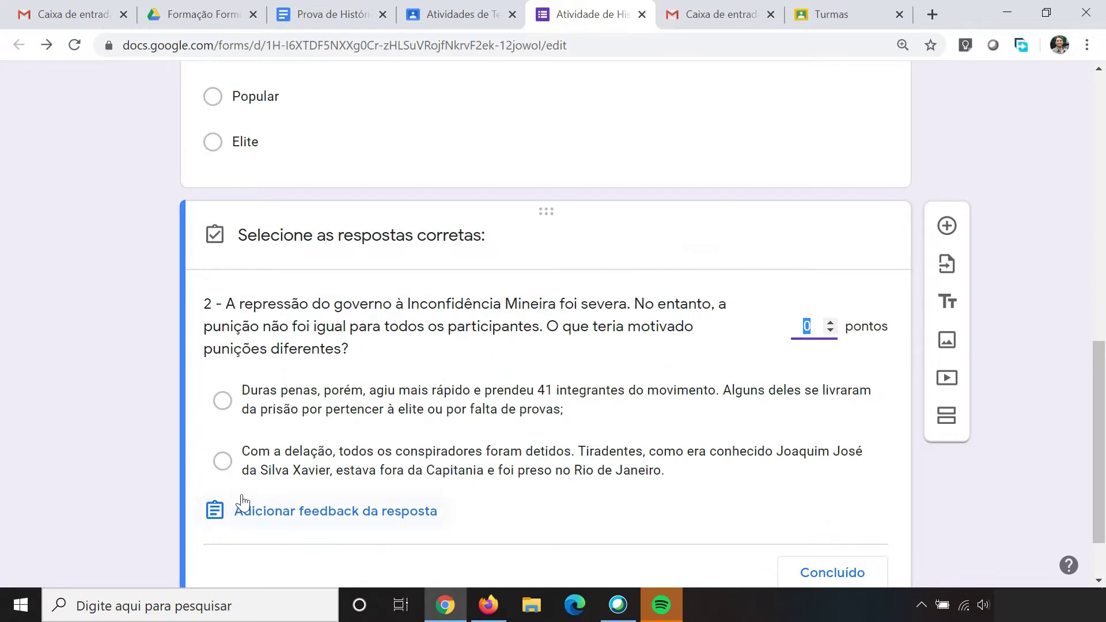
left_click(830, 322)
left_click(223, 461)
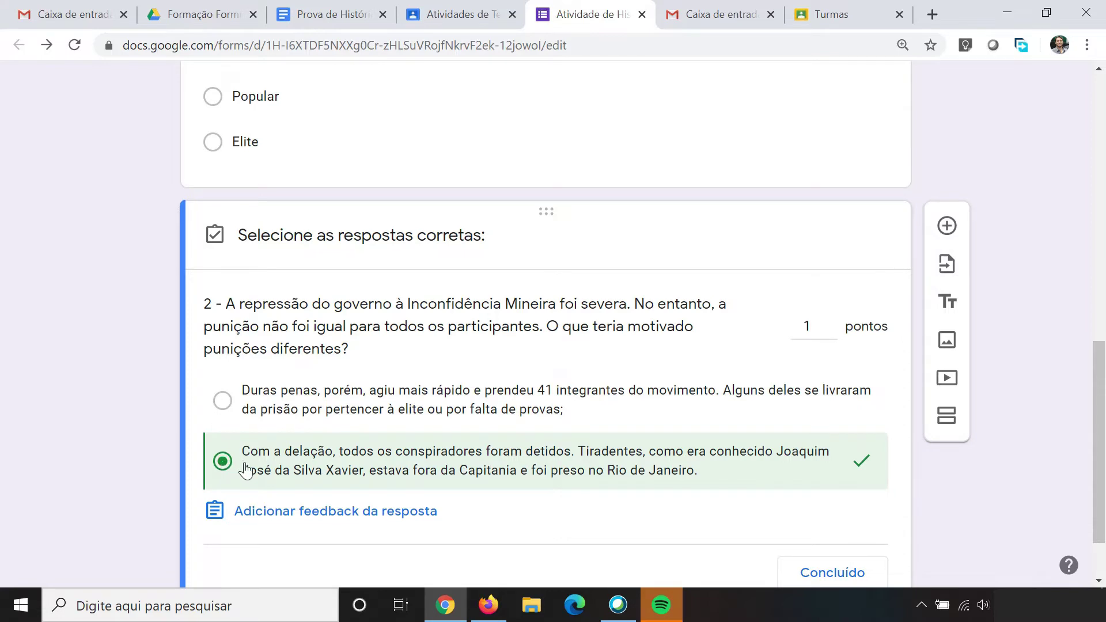
scroll(270, 437, "down", 1)
scroll(473, 536, "down", 2)
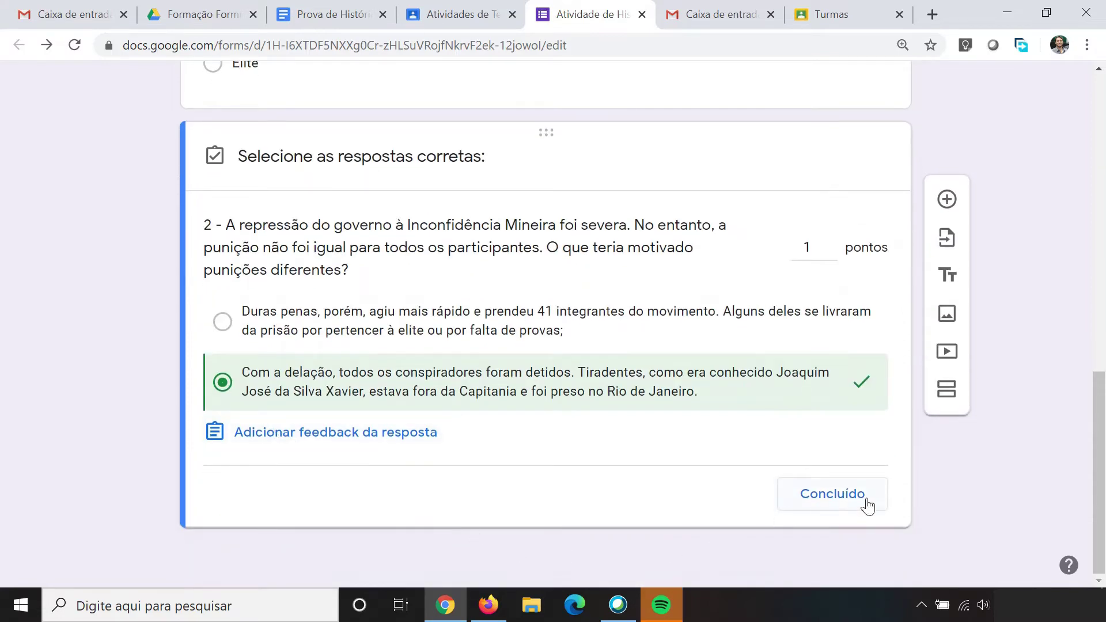
left_click(863, 502)
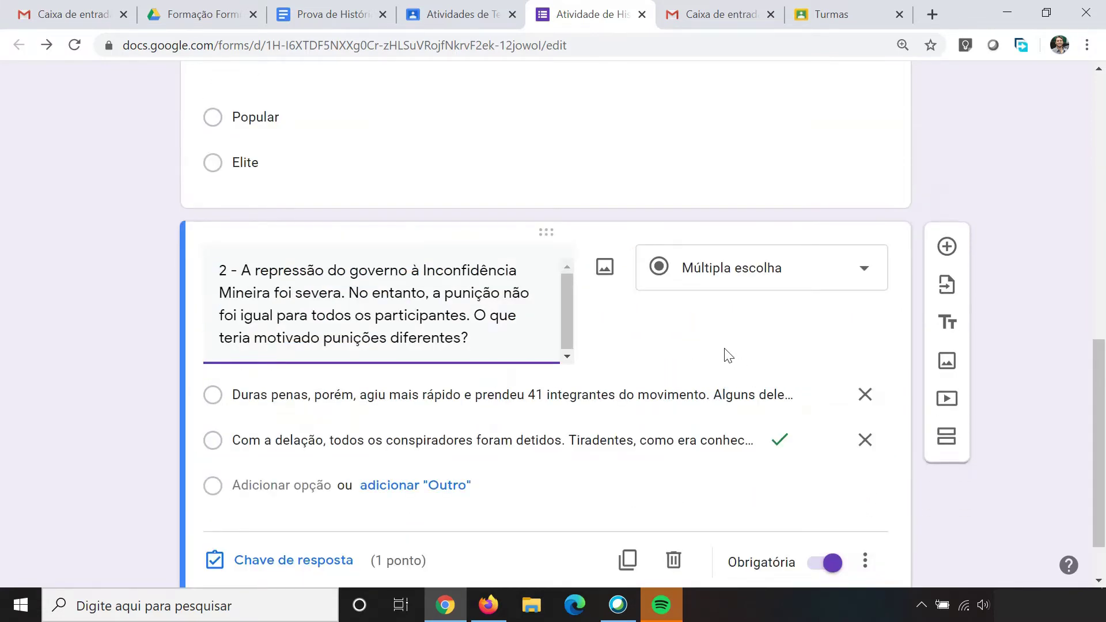
scroll(727, 353, "down", 2)
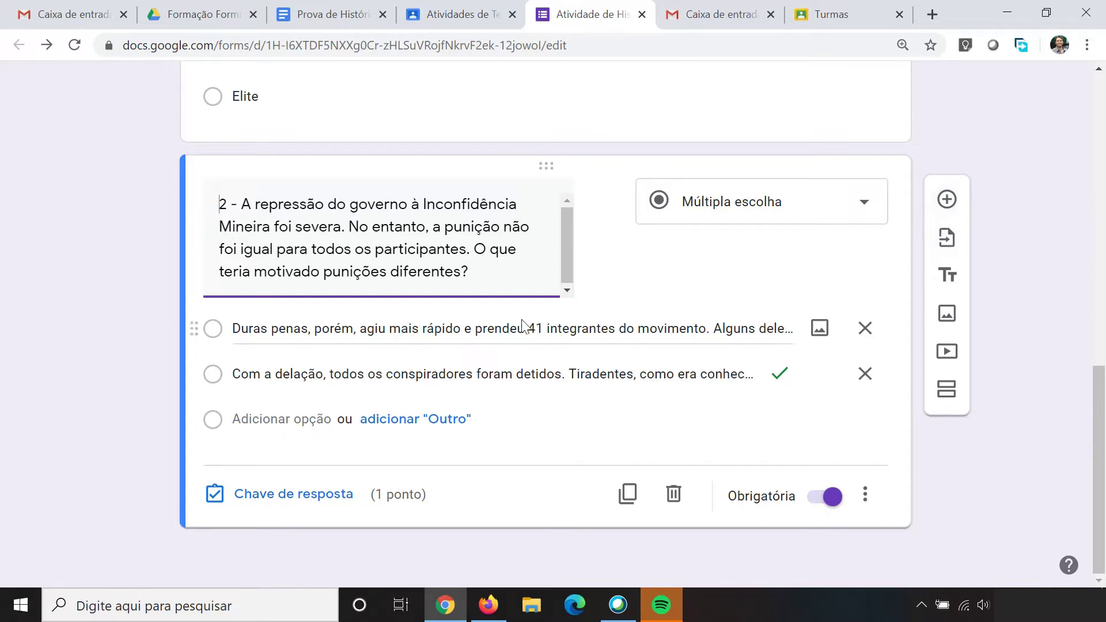
scroll(579, 316, "up", 5)
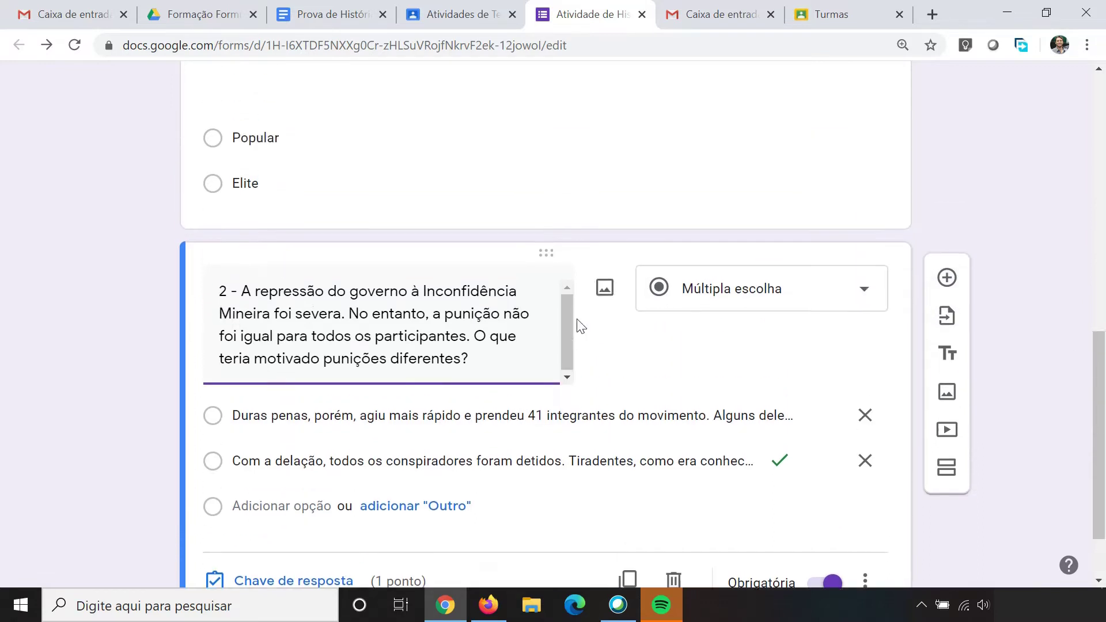
scroll(577, 320, "down", 3)
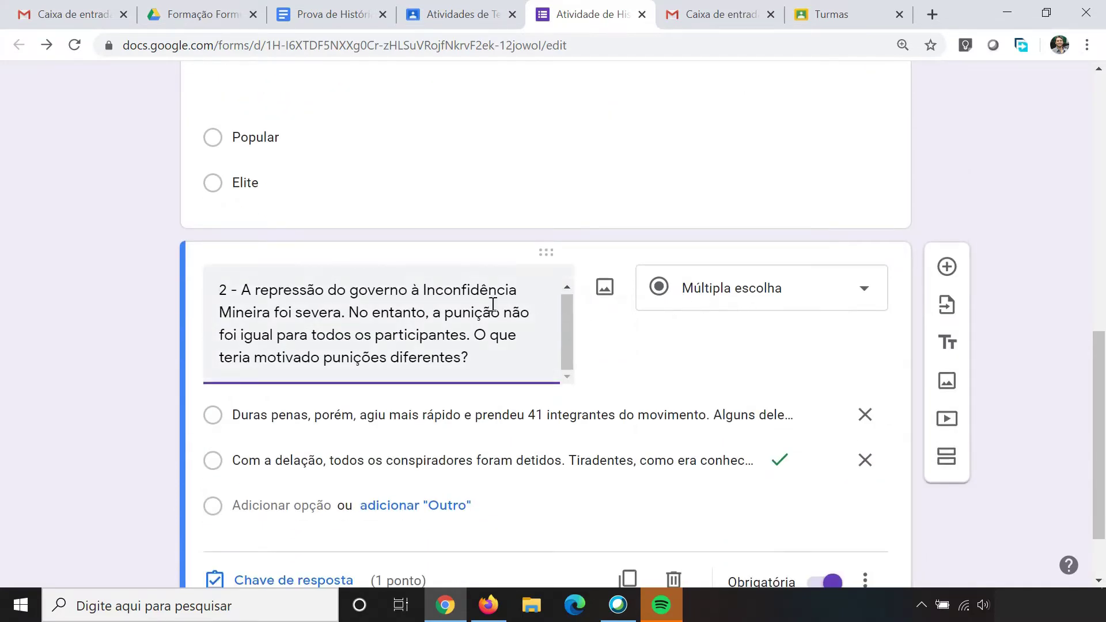
scroll(455, 302, "down", 2)
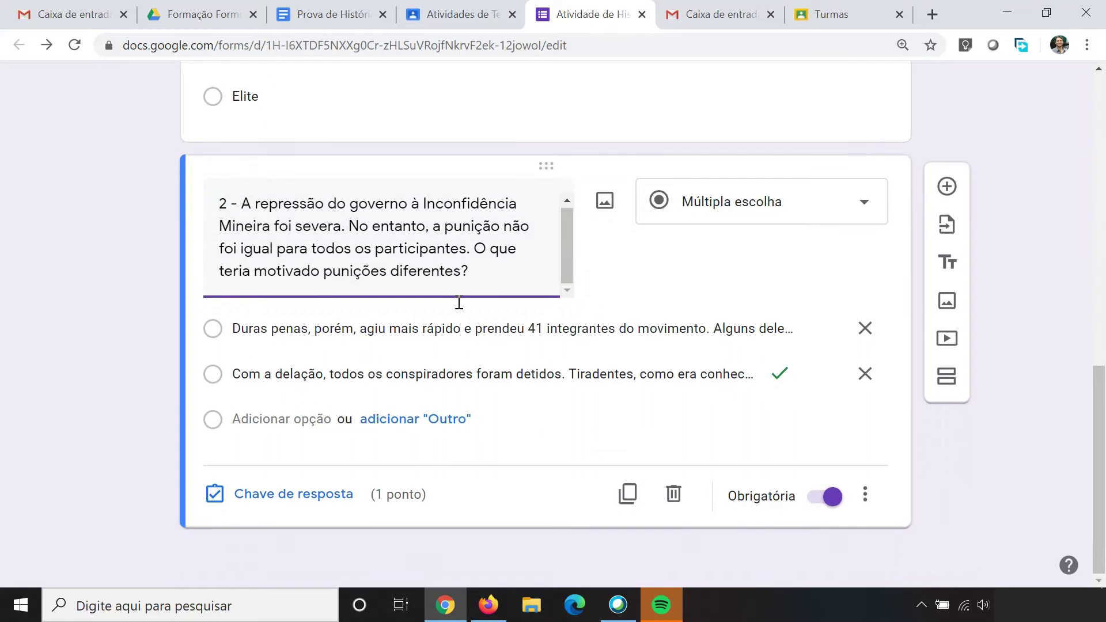
Step: Add question 3 titled '3 - Eram ideais defendidos pela Conjuração Baiana:' from the test
left_click(947, 201)
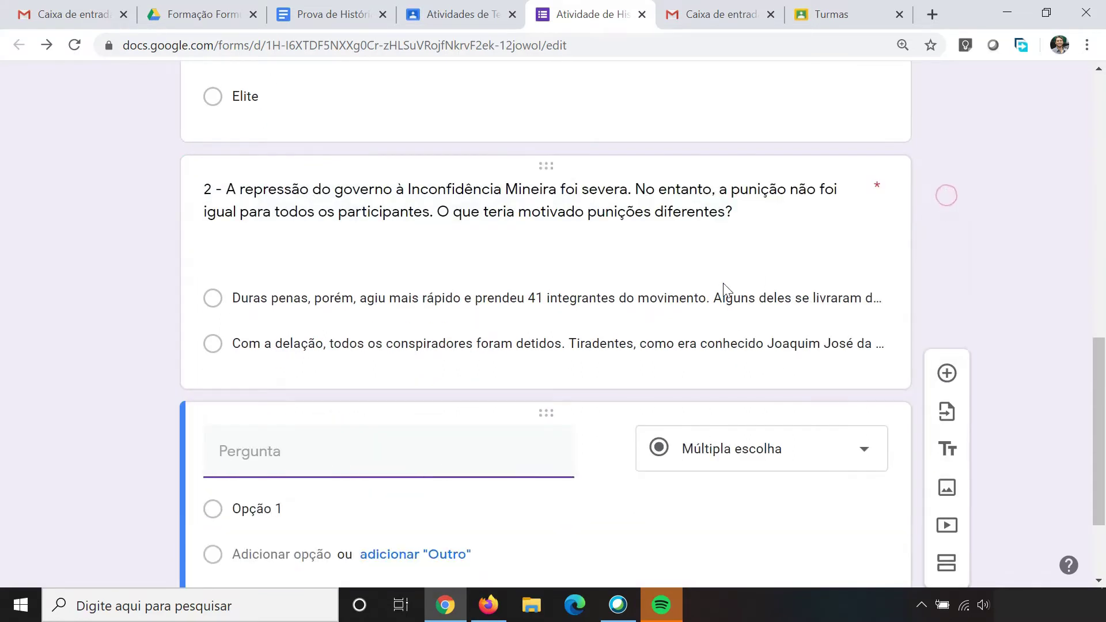
left_click(326, 14)
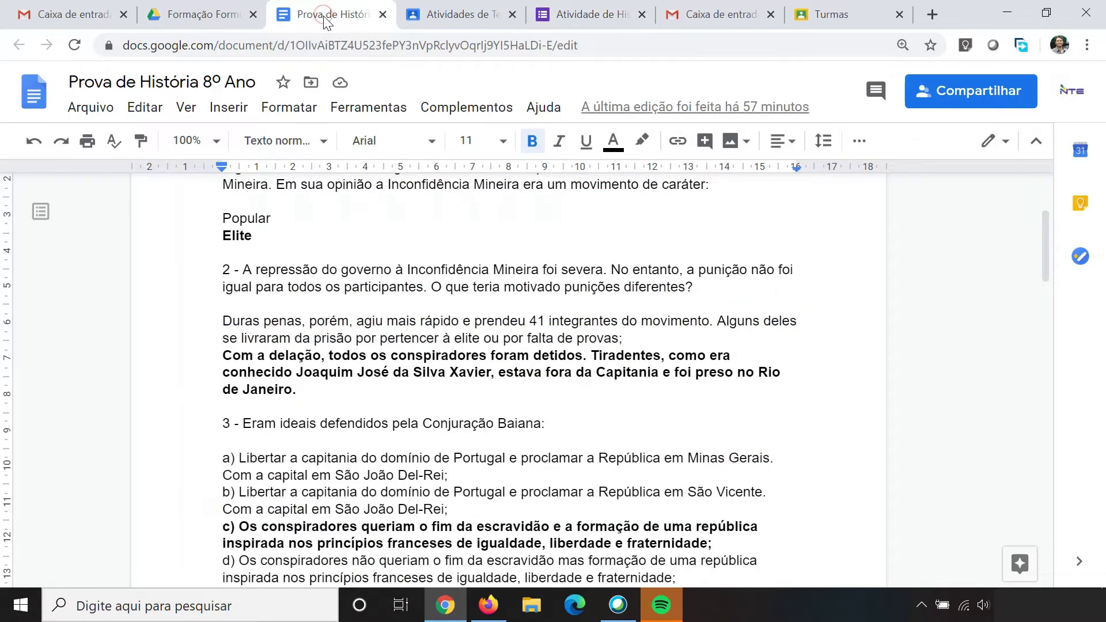
scroll(411, 190, "down", 4)
scroll(411, 205, "up", 3)
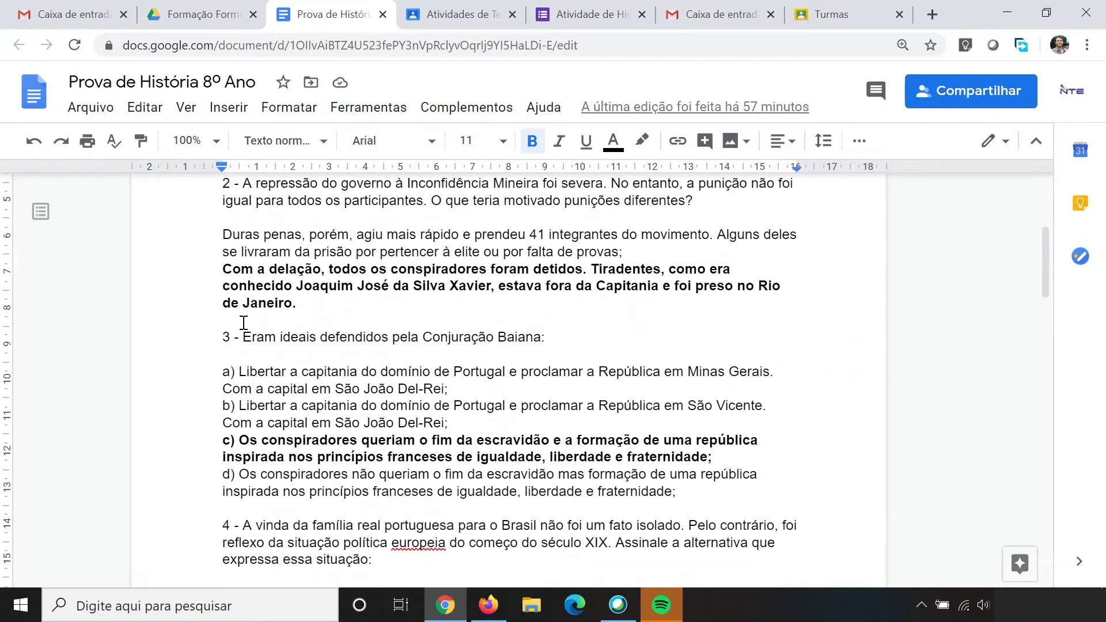
left_click_drag(225, 335, 558, 345)
key("ctrl+c")
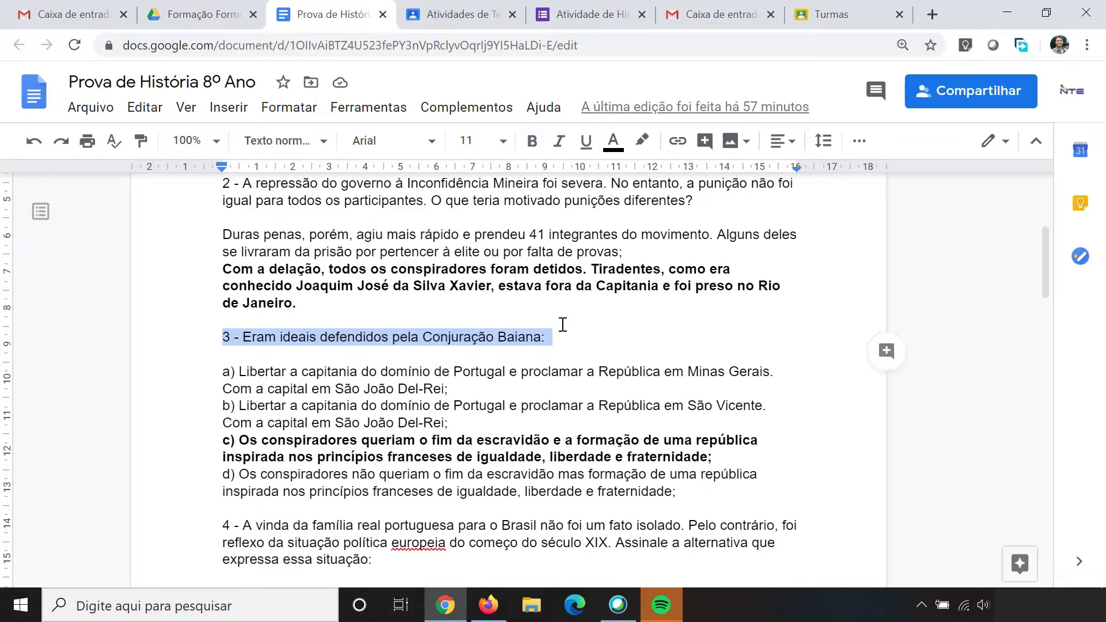
left_click(588, 14)
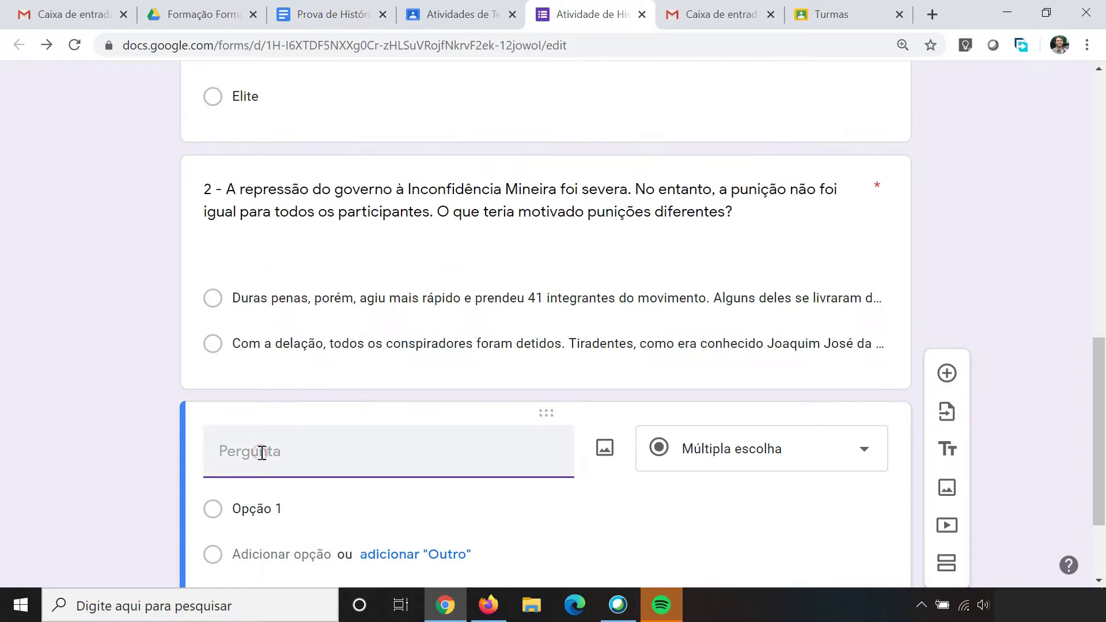
key("ctrl+v")
scroll(282, 446, "down", 1)
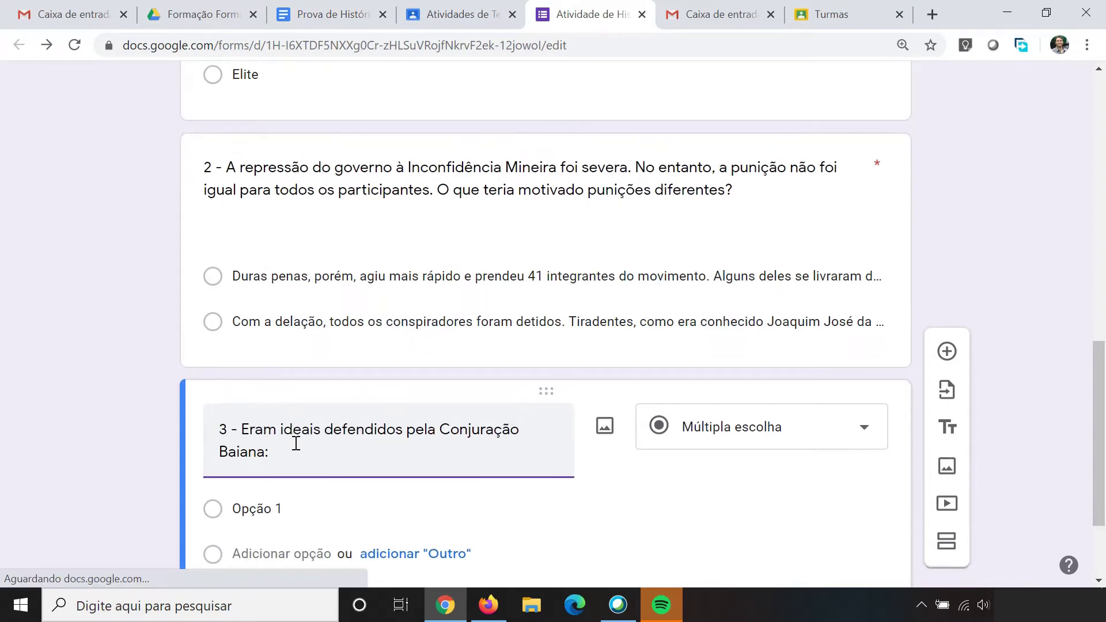
Step: Select question 3's four options a) to d) in the history test document
left_click(314, 17)
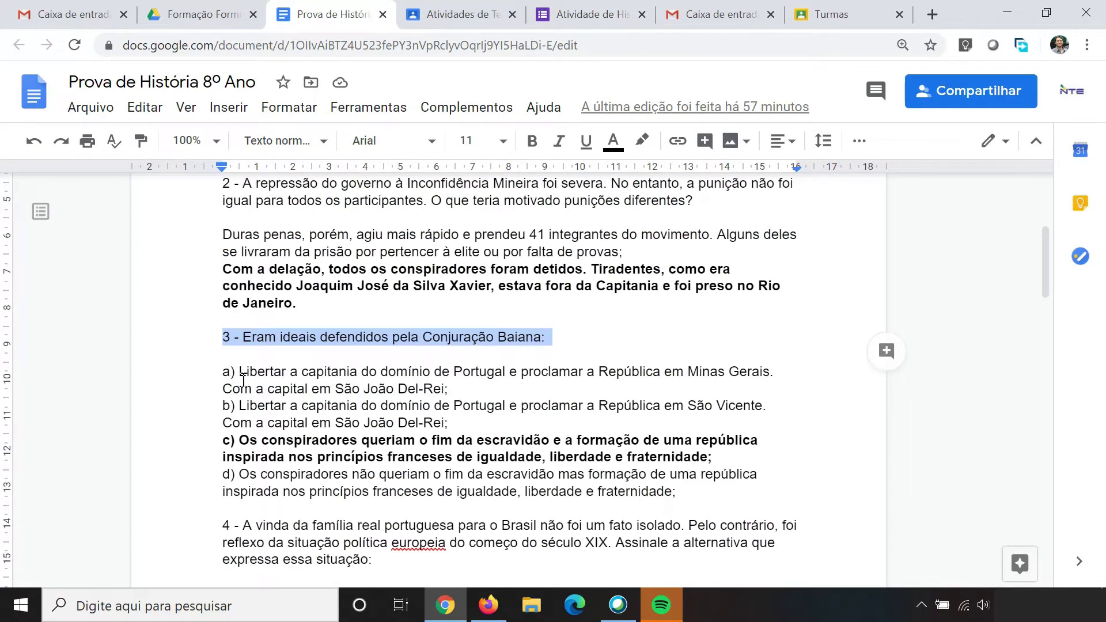
left_click(241, 374)
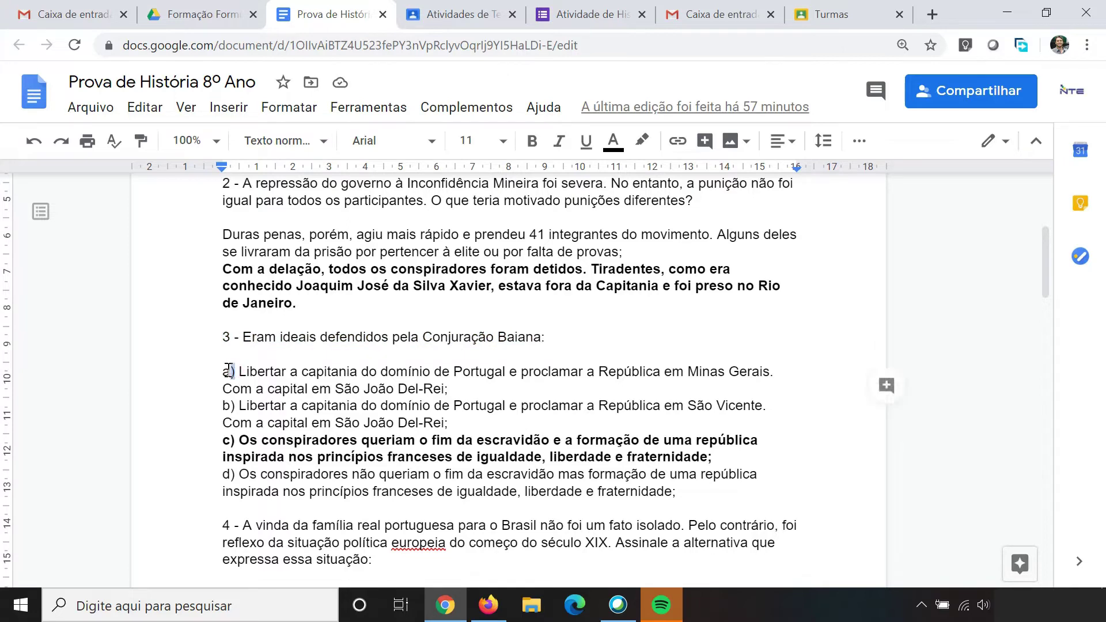
scroll(268, 311, "up", 4)
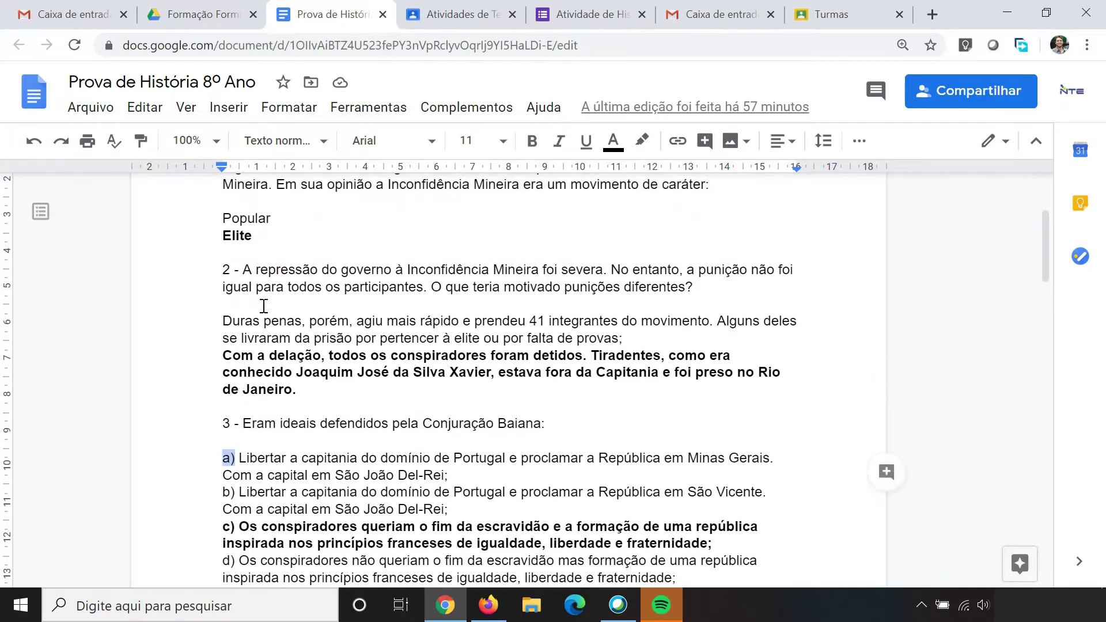
scroll(266, 311, "down", 6)
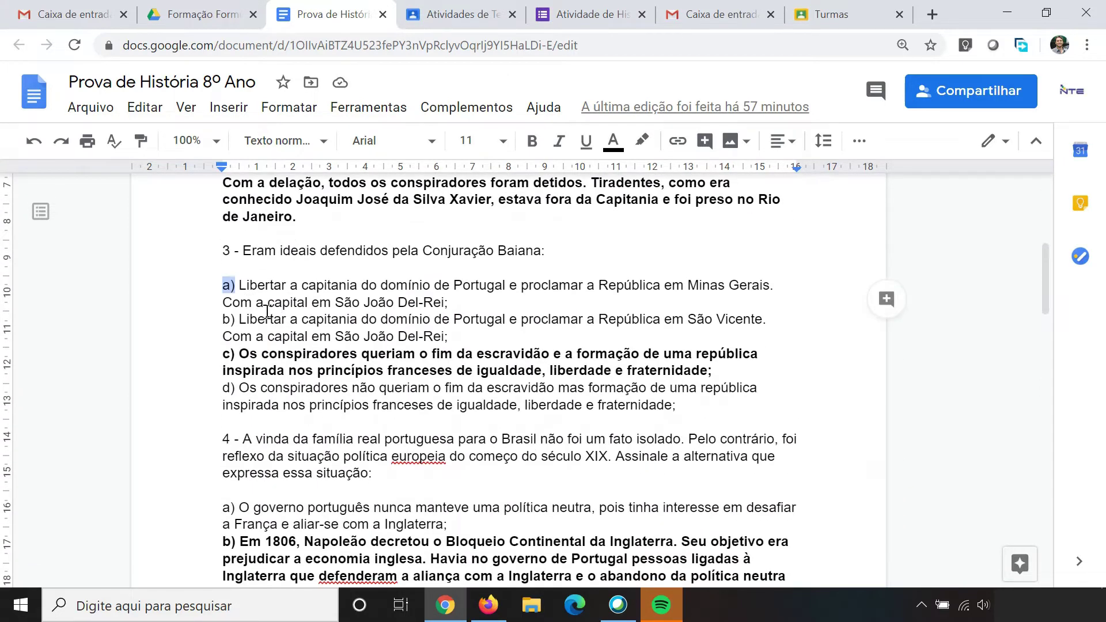
left_click(327, 306)
left_click_drag(239, 284, 232, 284)
left_click(275, 285)
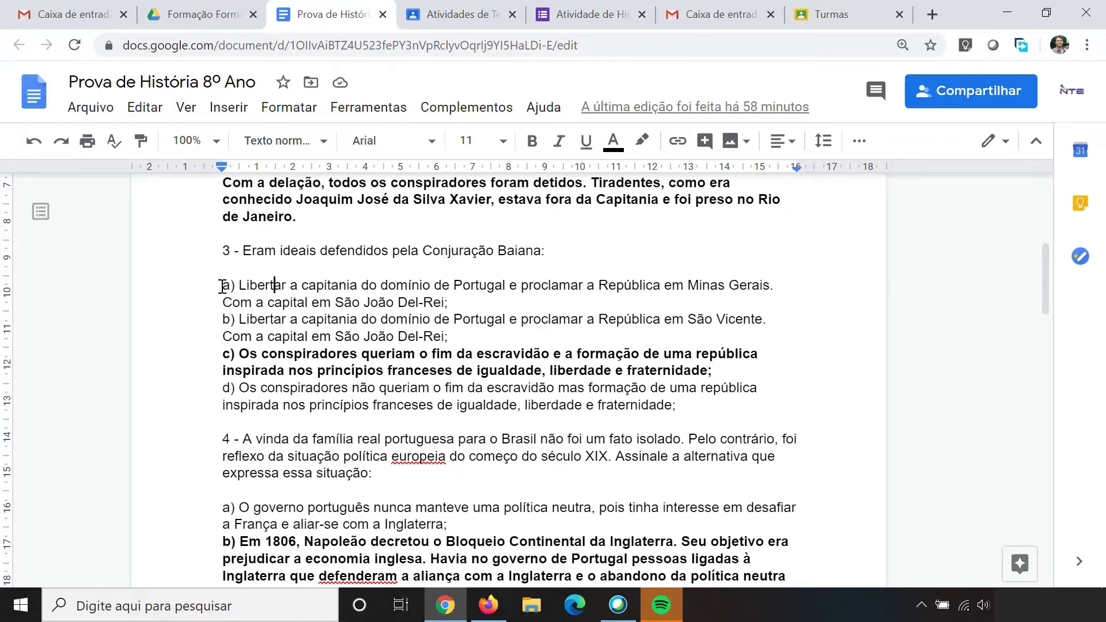
left_click_drag(223, 285, 685, 410)
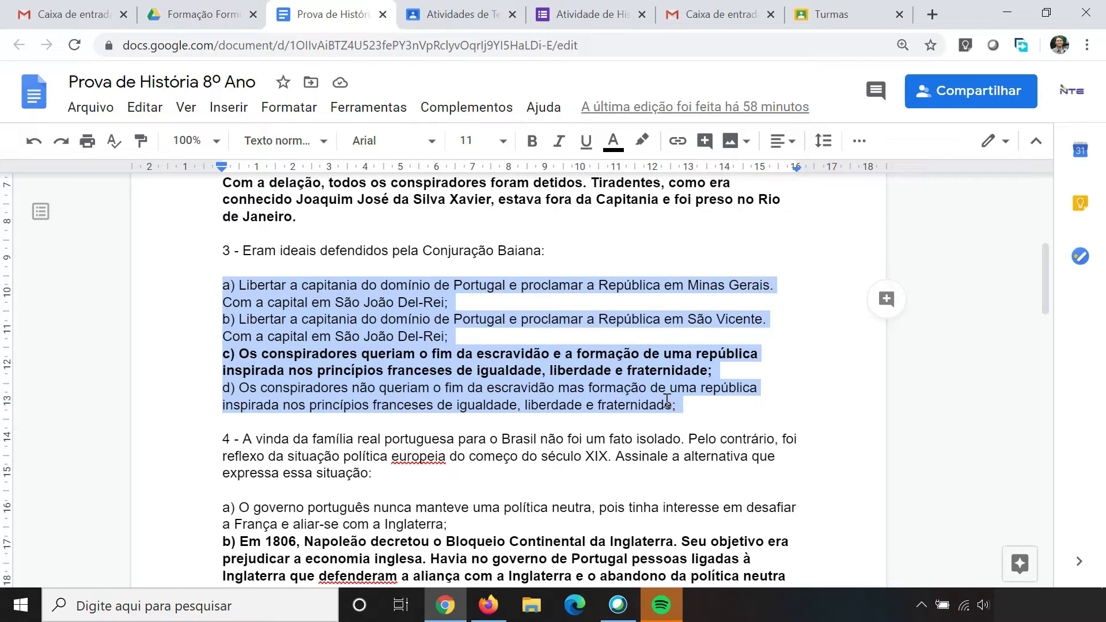
Step: Paste options a)–d) into question 3, make it required, and open its answer key
left_click(581, 7)
left_click(278, 444)
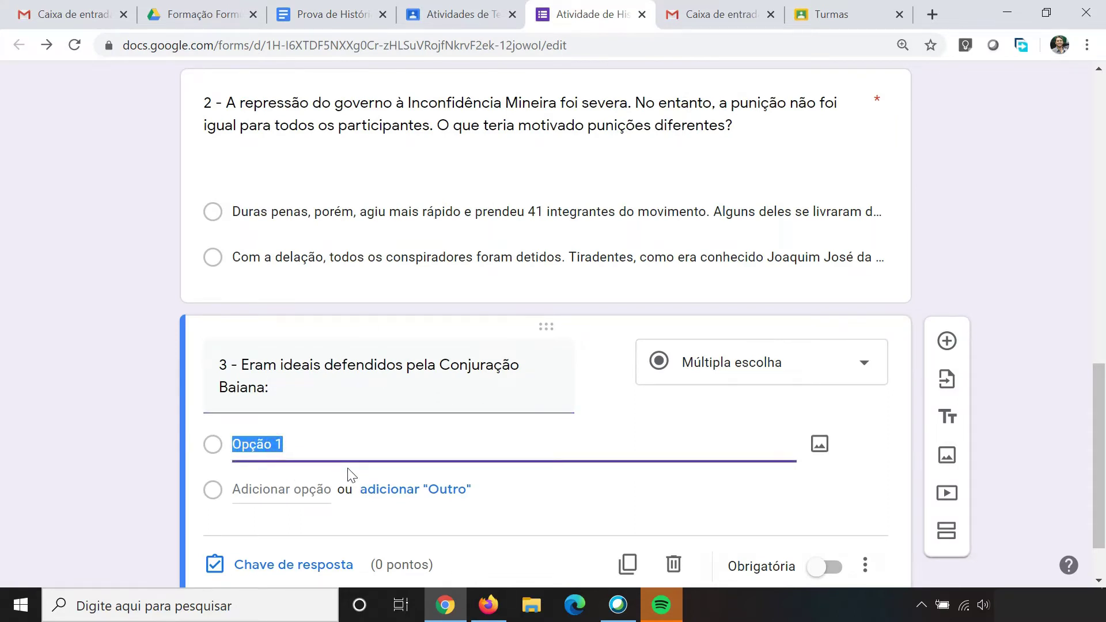
key("ctrl+v")
scroll(322, 437, "down", 2)
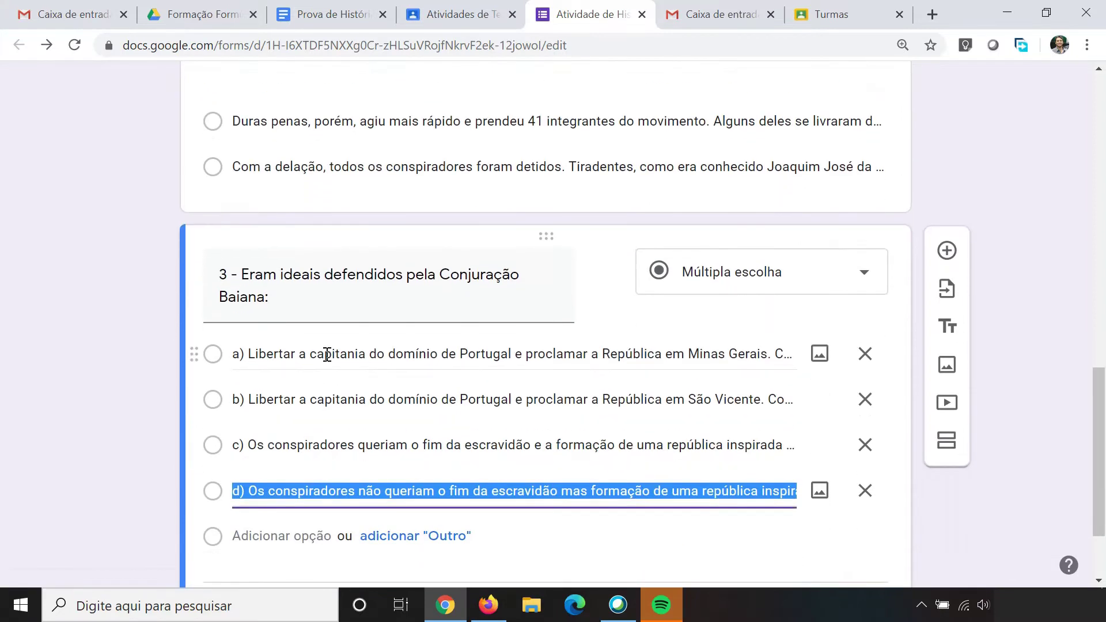
scroll(334, 475, "down", 2)
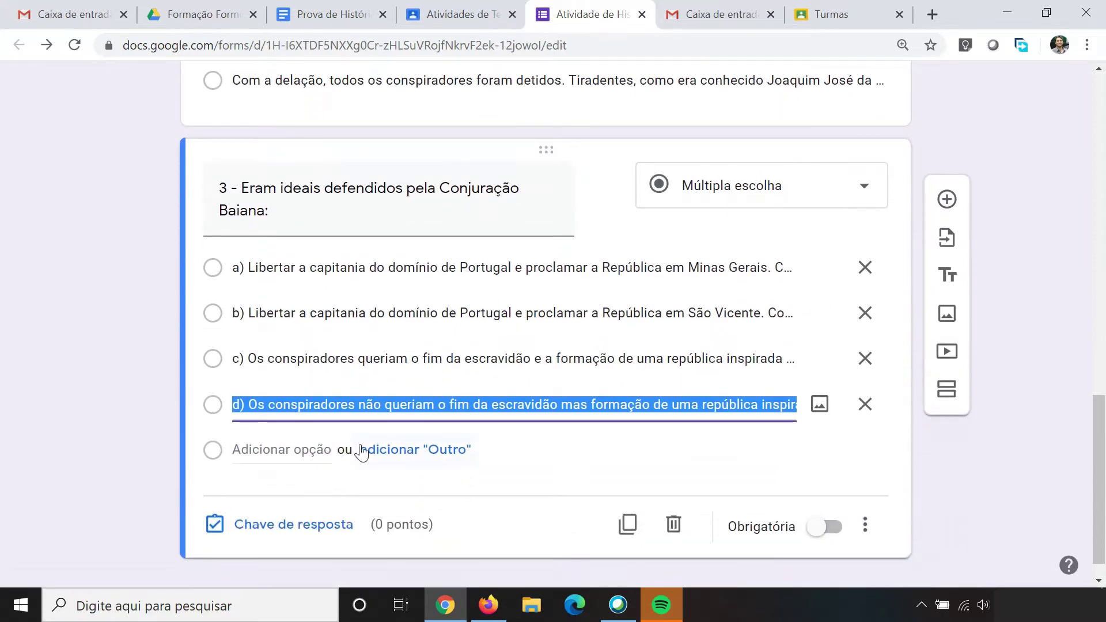
scroll(576, 489, "down", 1)
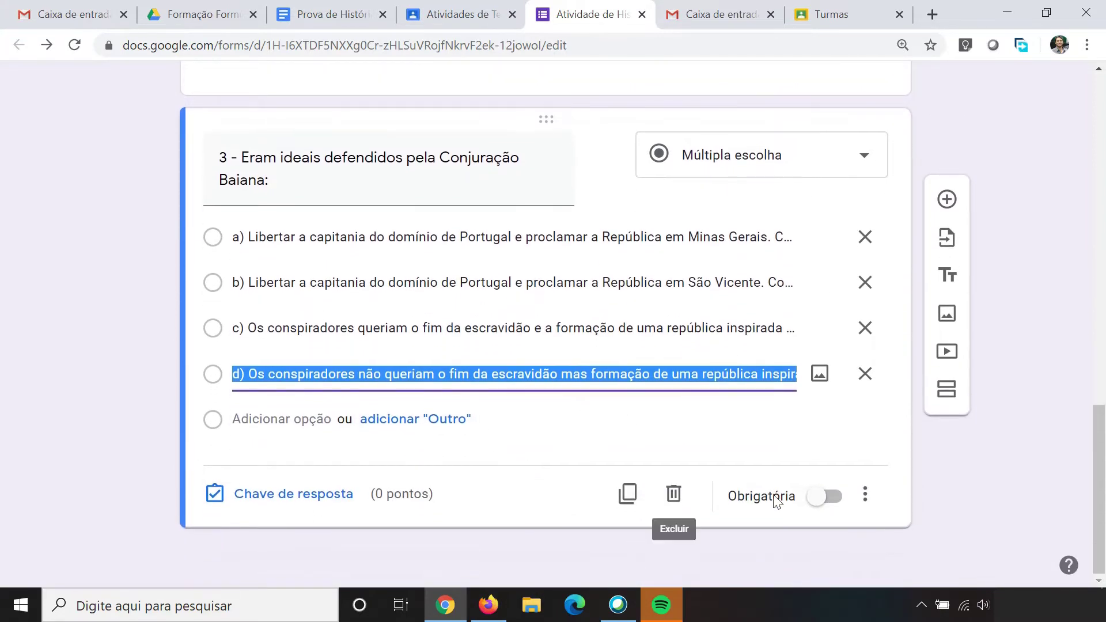
left_click(836, 509)
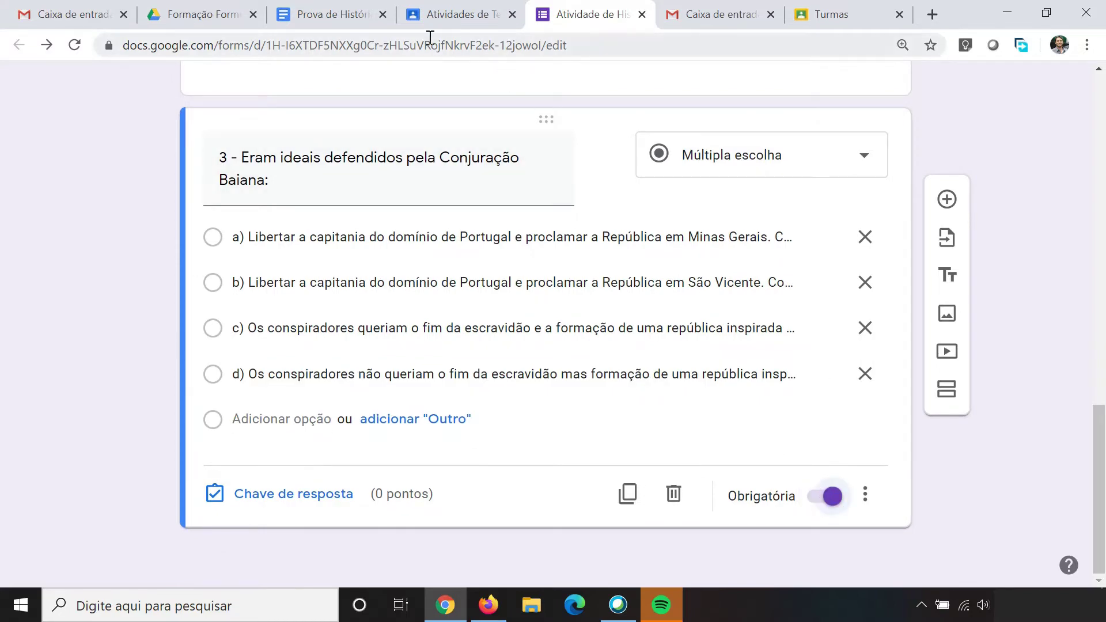
left_click(322, 17)
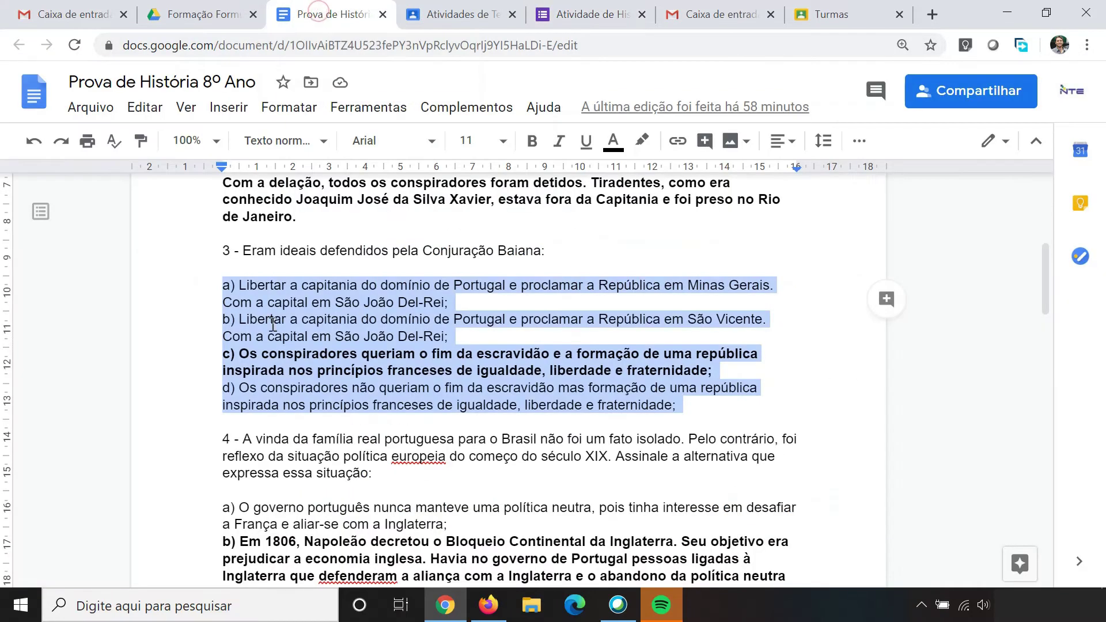
left_click(611, 13)
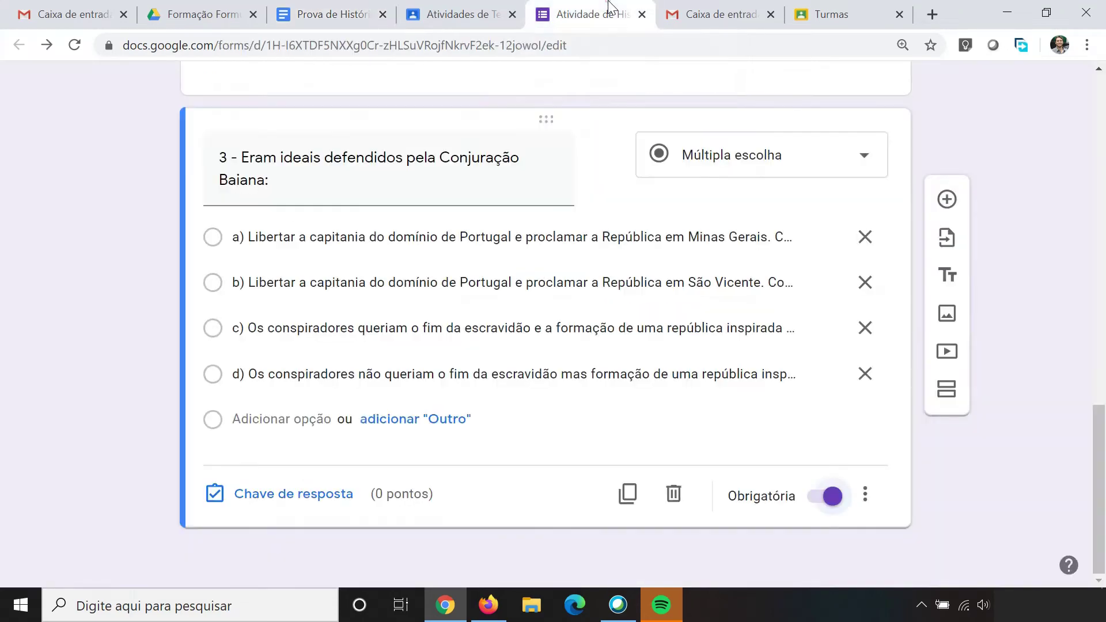
left_click(282, 502)
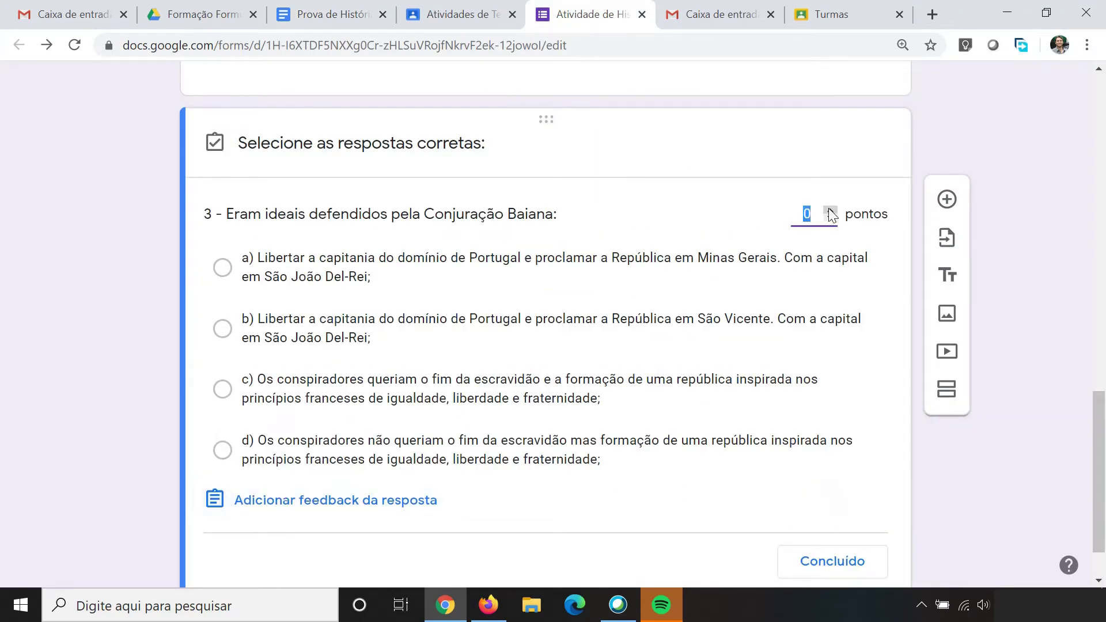
Step: Give question 3 a value of 1 point with option c) as the correct answer
left_click(831, 211)
left_click(284, 396)
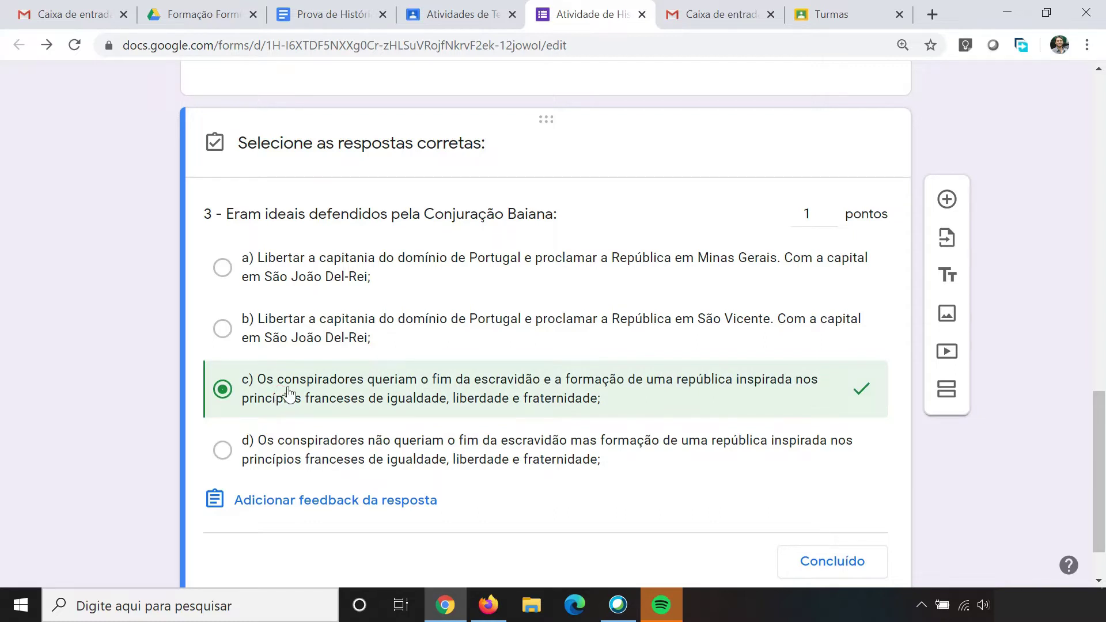
left_click(836, 566)
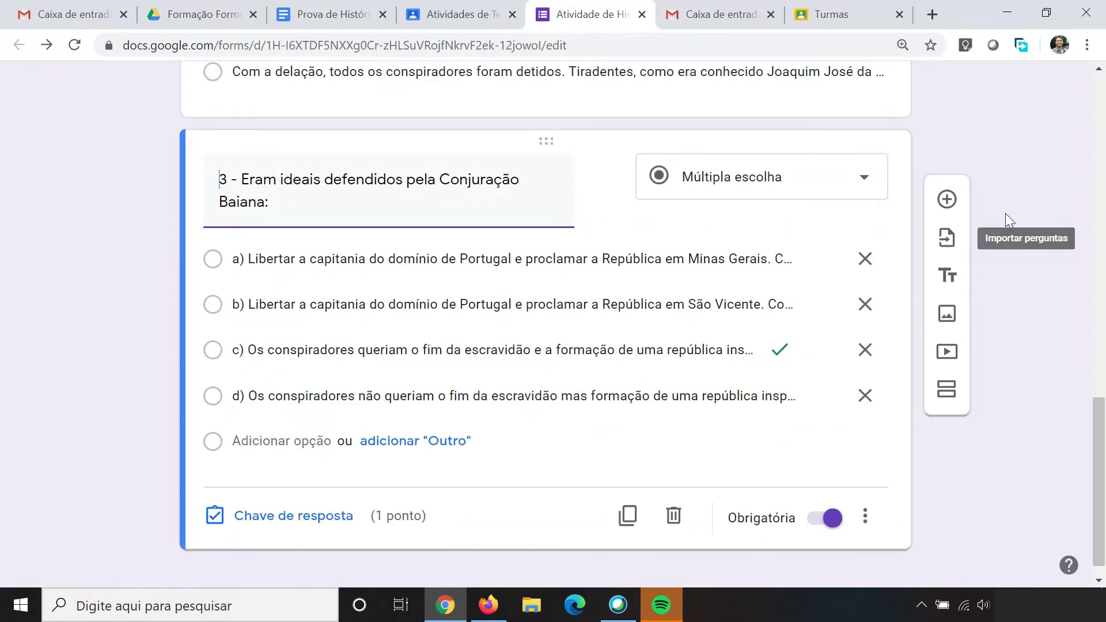
Step: Add a new question titled with question 4's text copied from the exam document
left_click(953, 202)
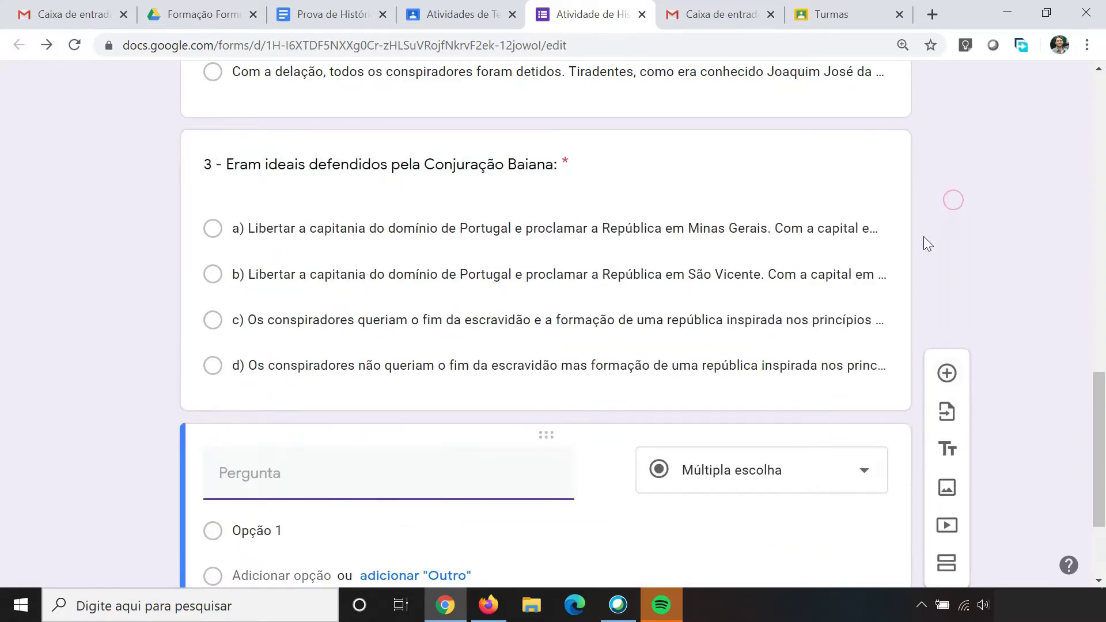
left_click(321, 13)
scroll(496, 212, "down", 3)
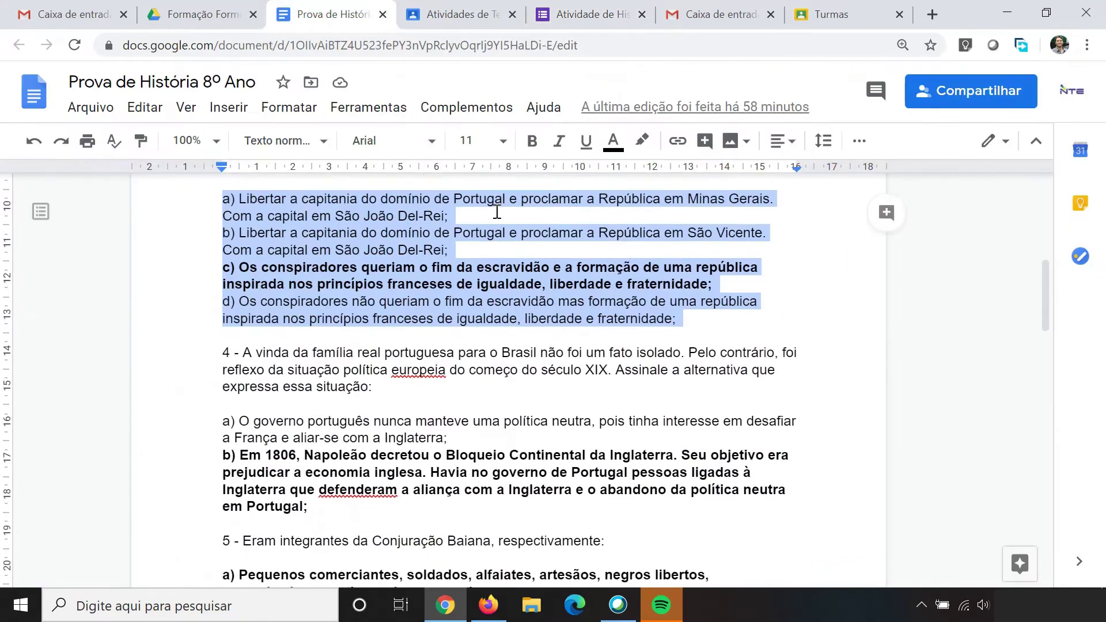
left_click_drag(223, 266, 379, 300)
key("ctrl+c")
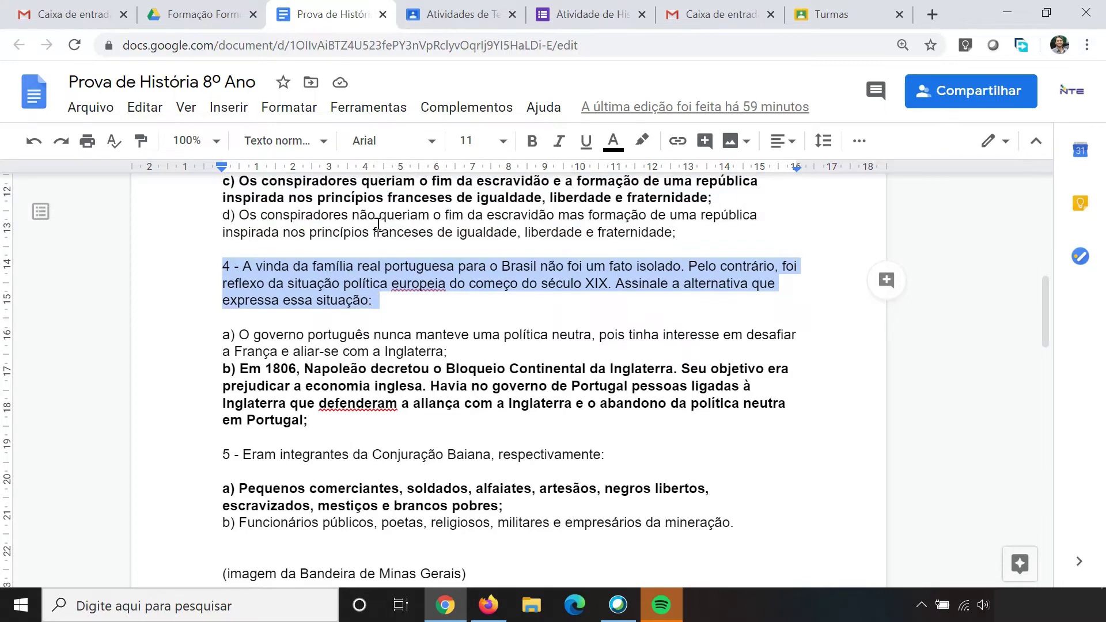
left_click(564, 5)
left_click(297, 481)
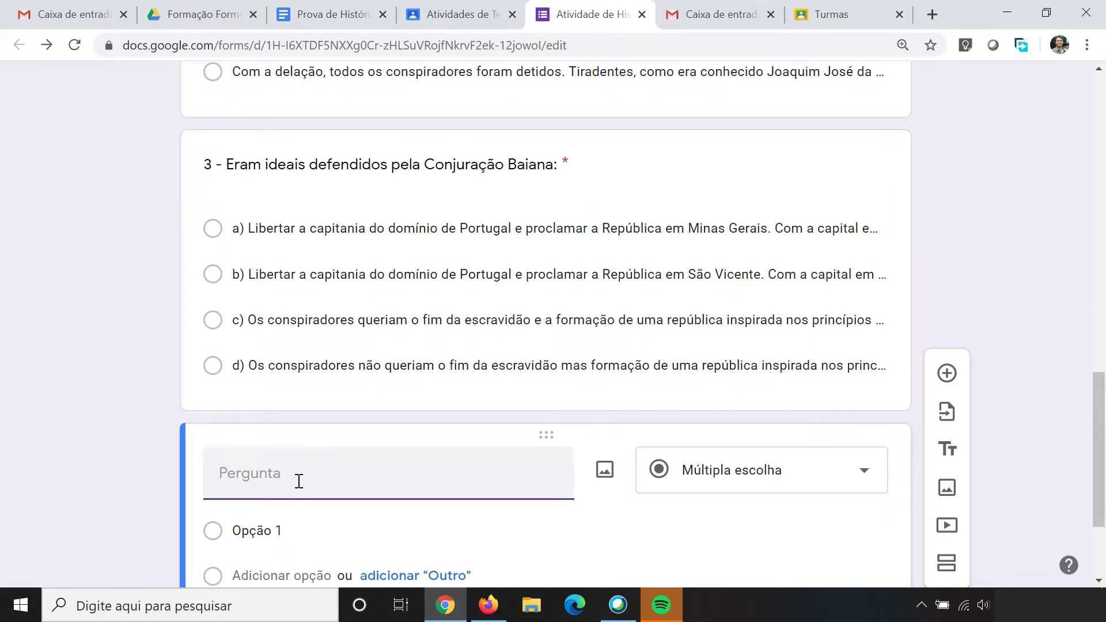
key("ctrl+v")
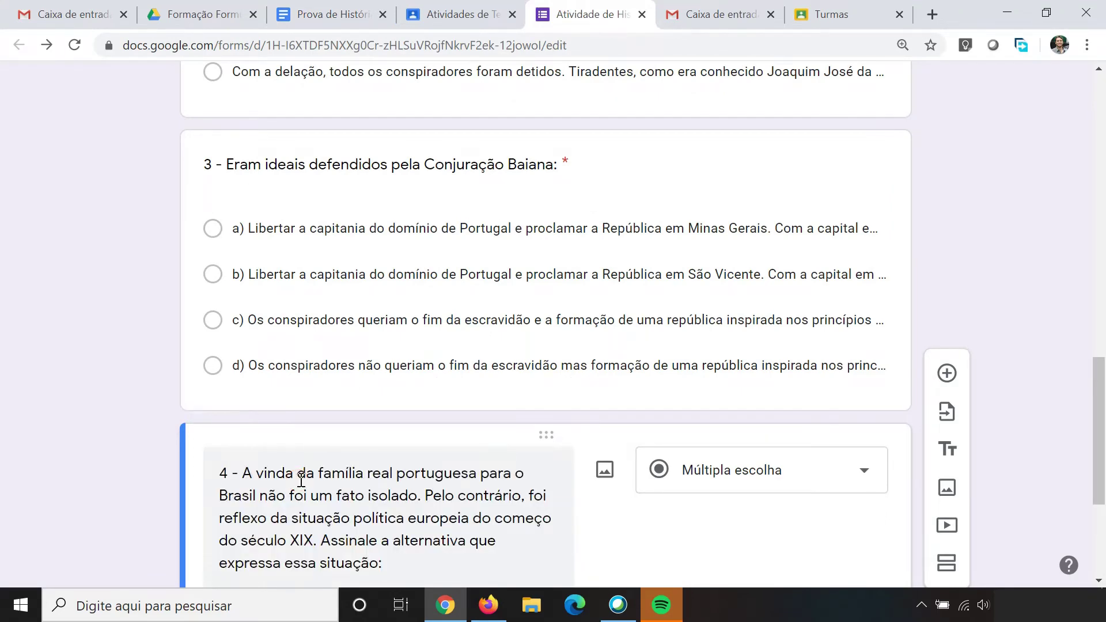
Step: Paste question 4's options a) and b) from the exam and make it required
scroll(346, 432, "down", 4)
left_click(318, 17)
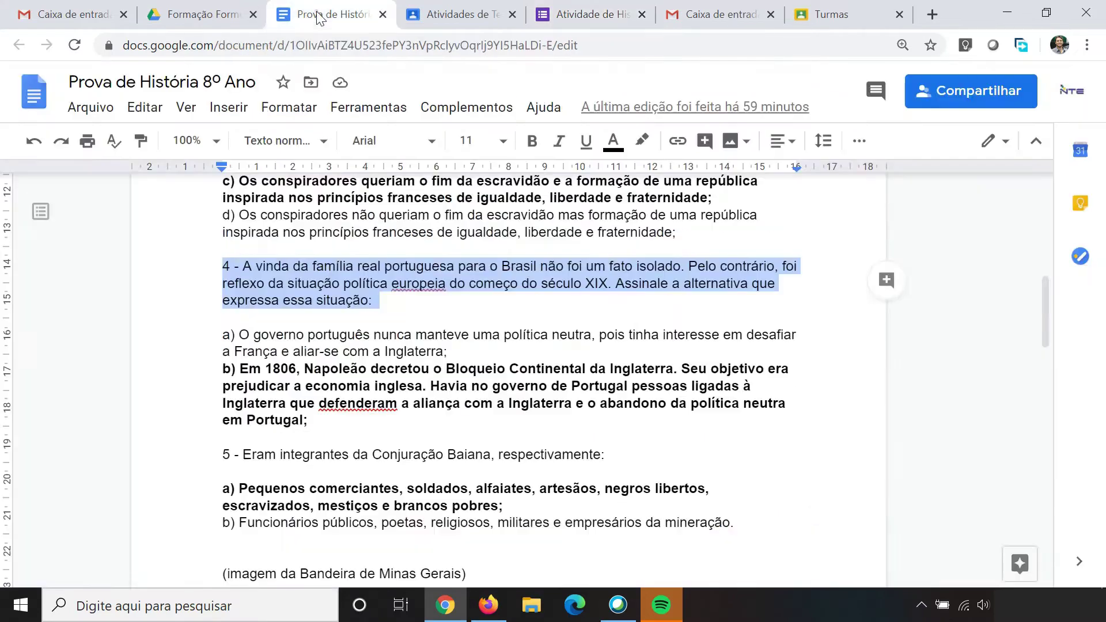
left_click_drag(224, 341, 316, 415)
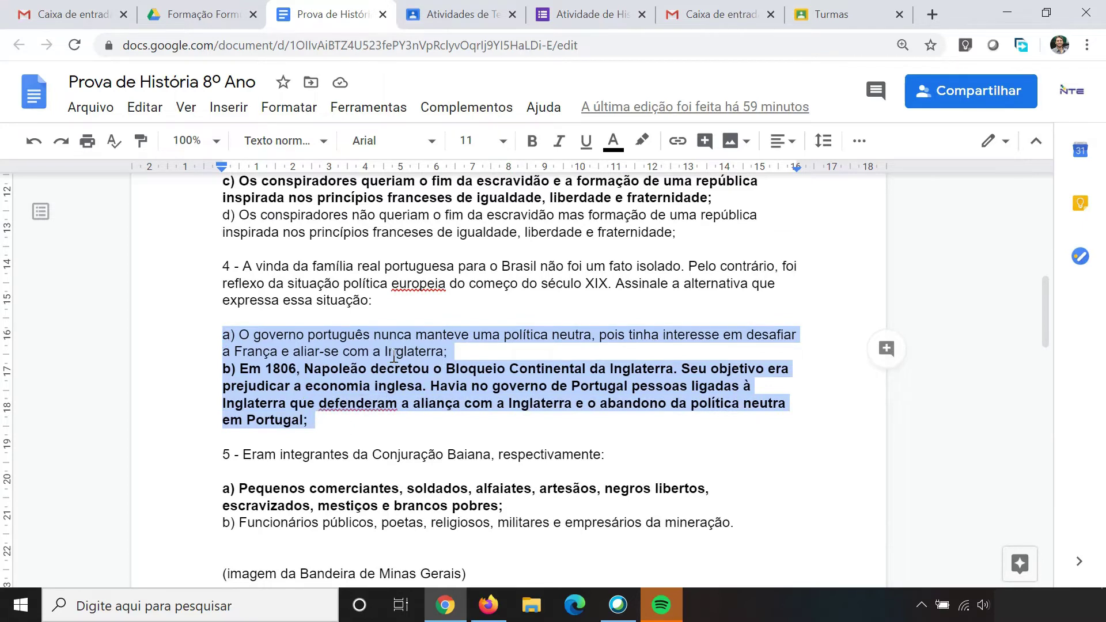
left_click(573, 13)
left_click(280, 373)
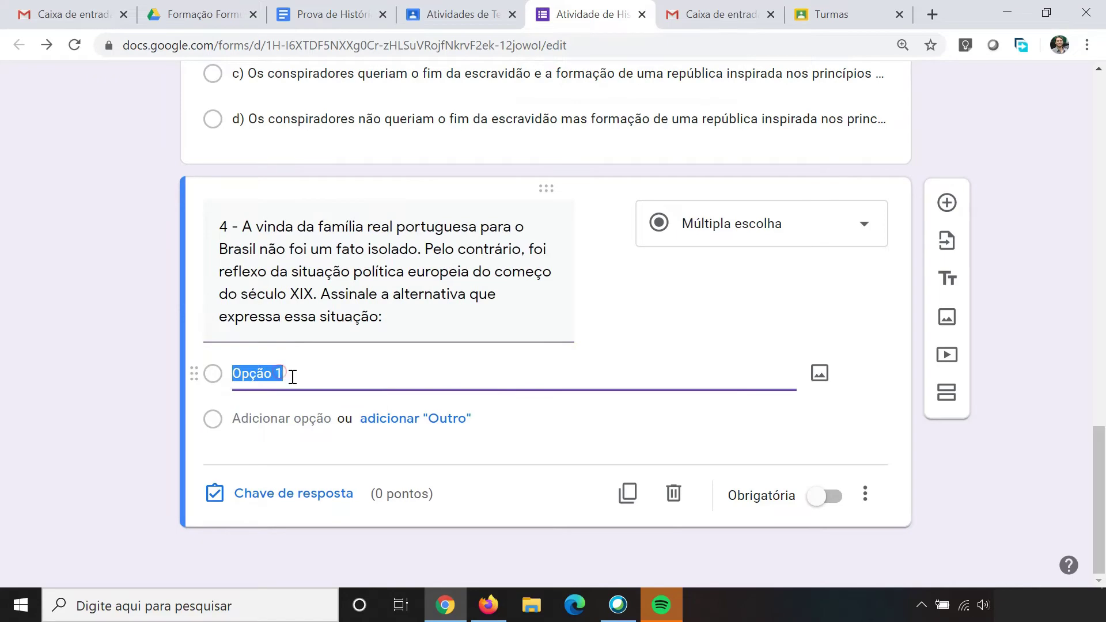
key("ctrl+v")
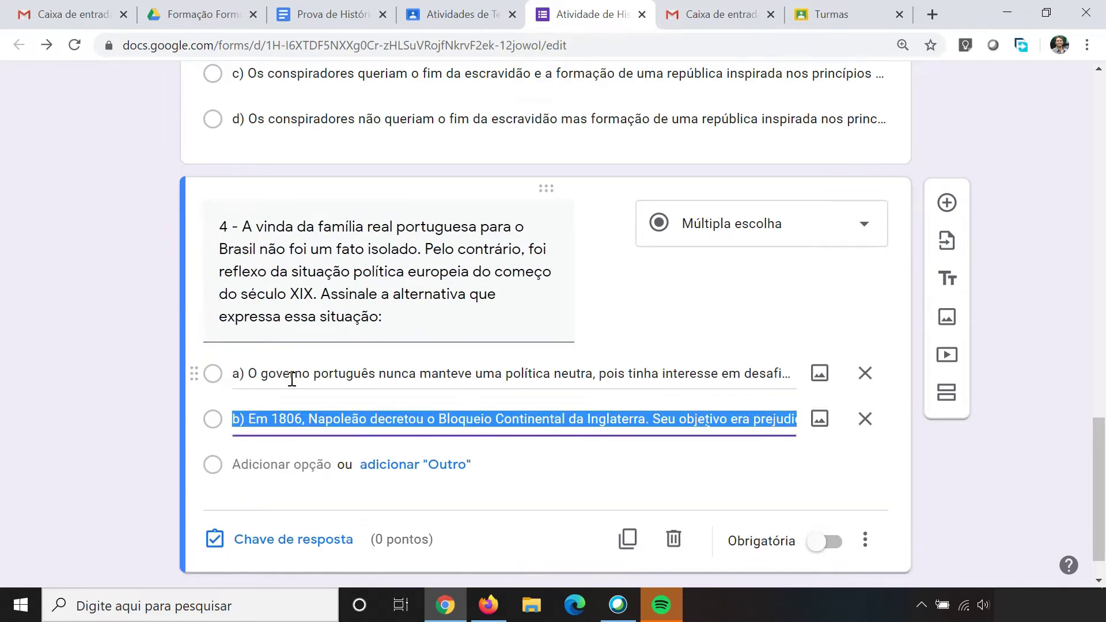
left_click(337, 10)
left_click(544, 7)
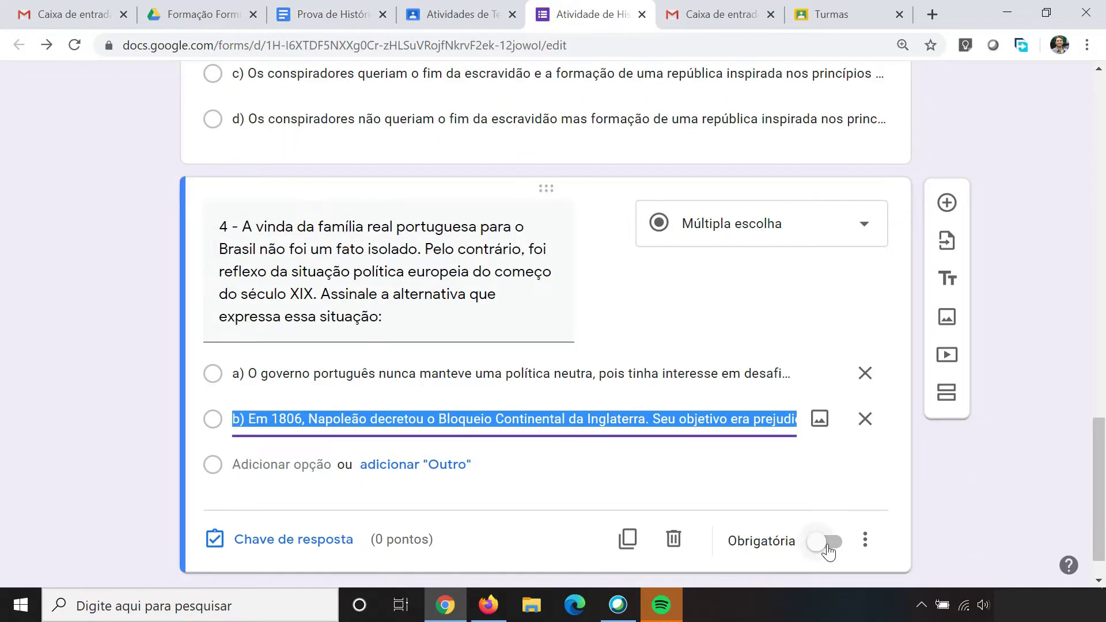
left_click(828, 550)
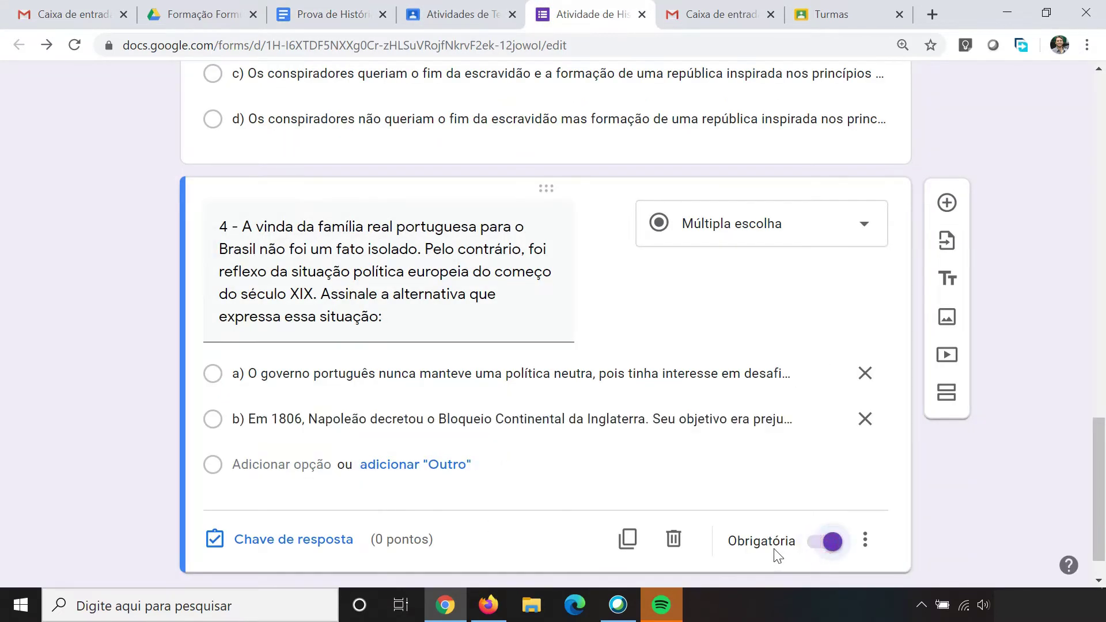
Step: Set question 4's answer key to option b), worth 1 point
left_click(290, 542)
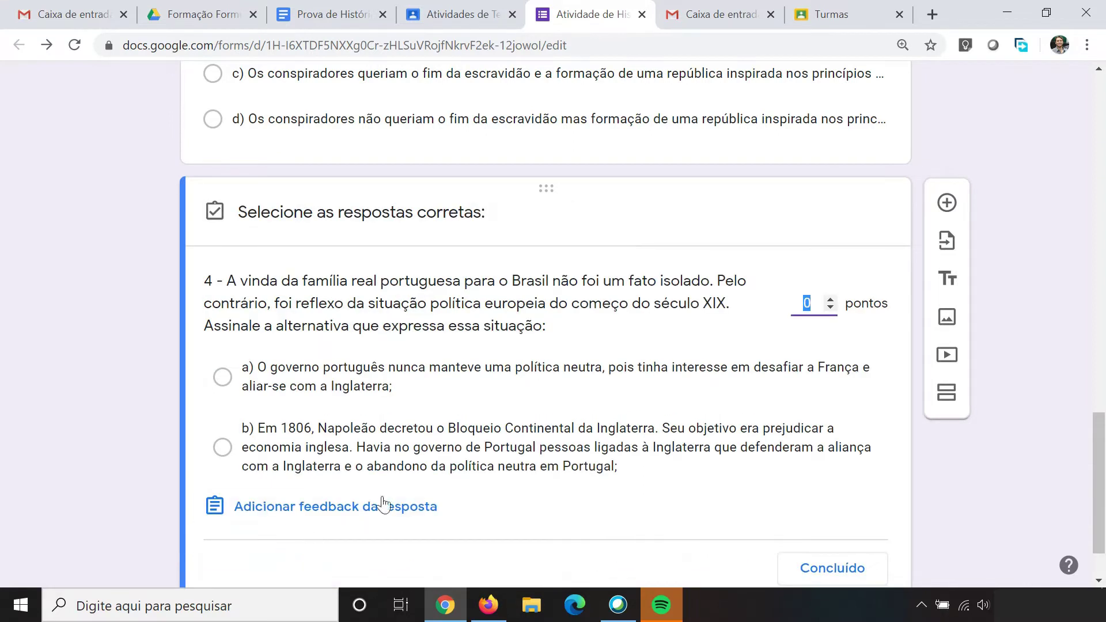
left_click(829, 299)
left_click(222, 447)
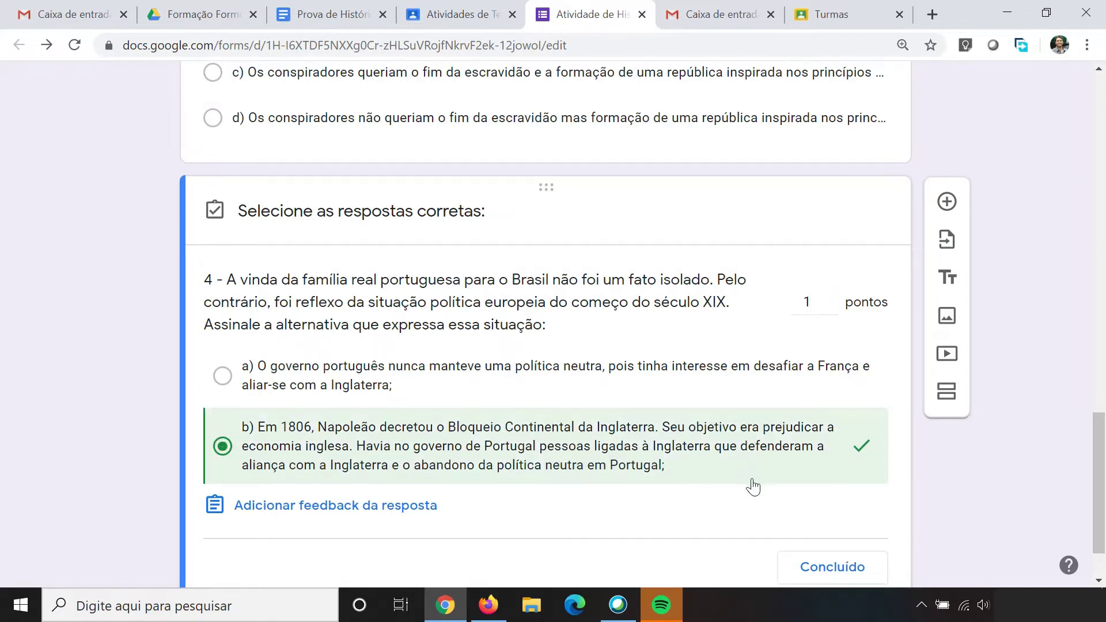
scroll(751, 484, "down", 2)
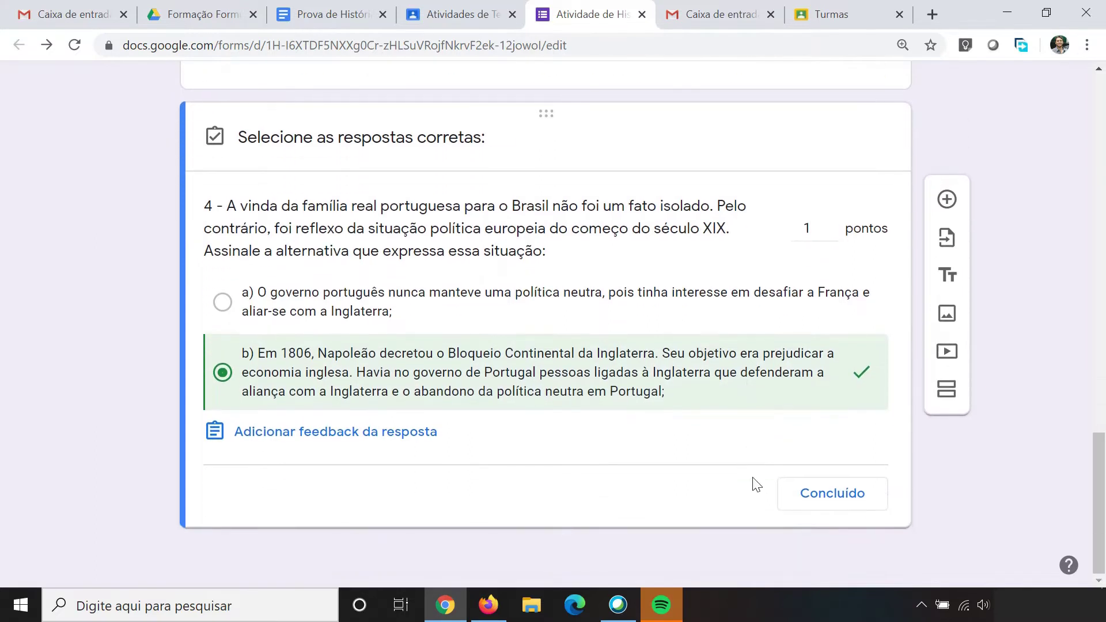
left_click(831, 494)
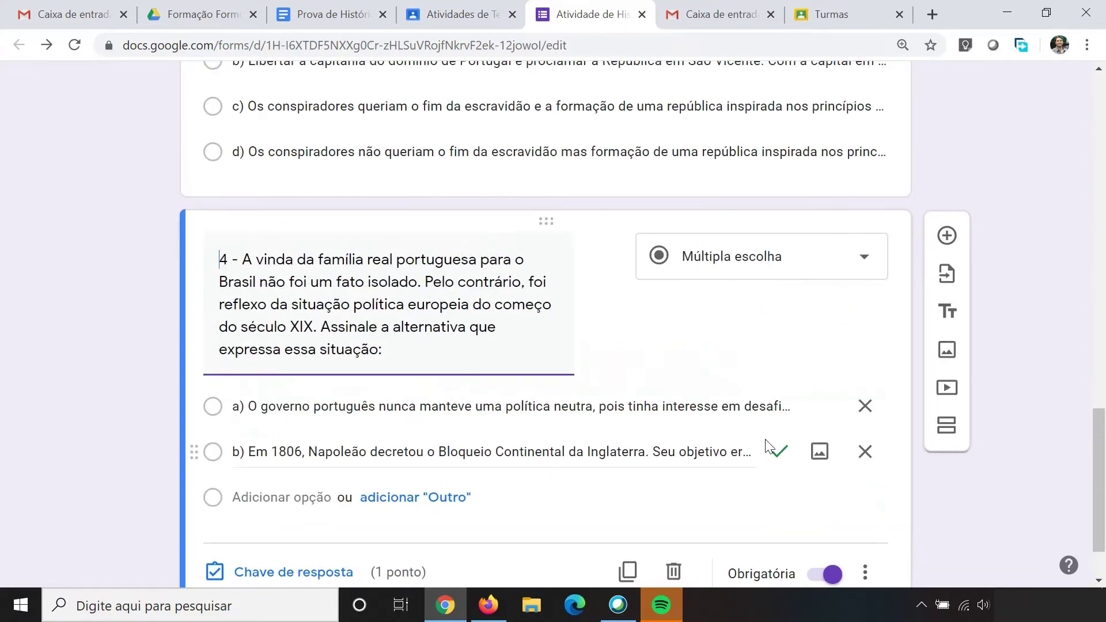
scroll(709, 367, "down", 2)
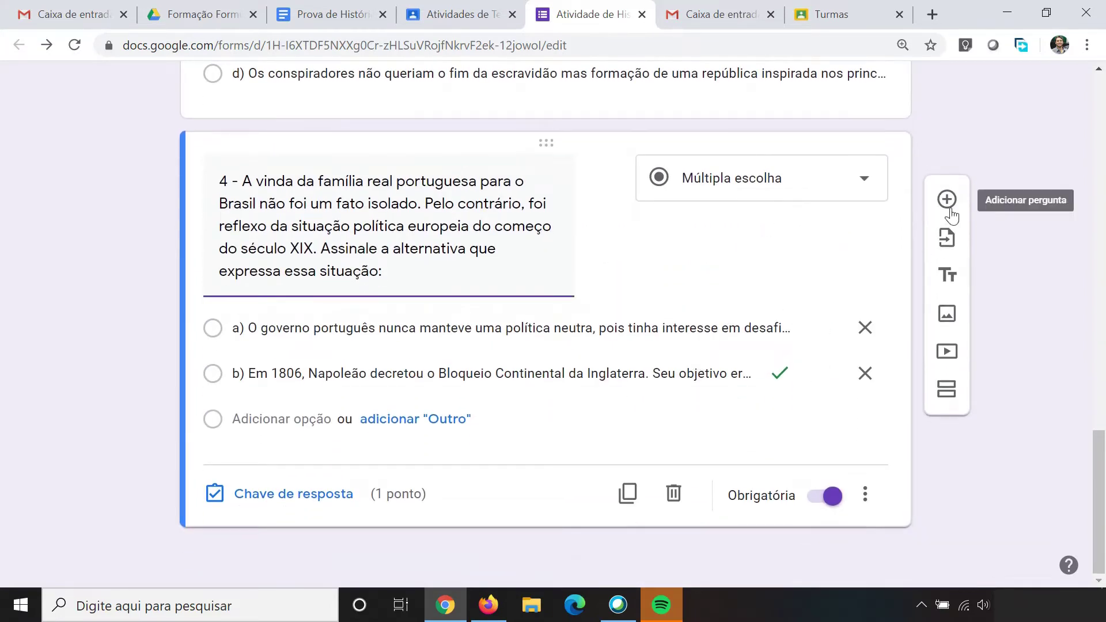
Step: Add a new question titled with question 5's text copied from the exam
left_click(946, 202)
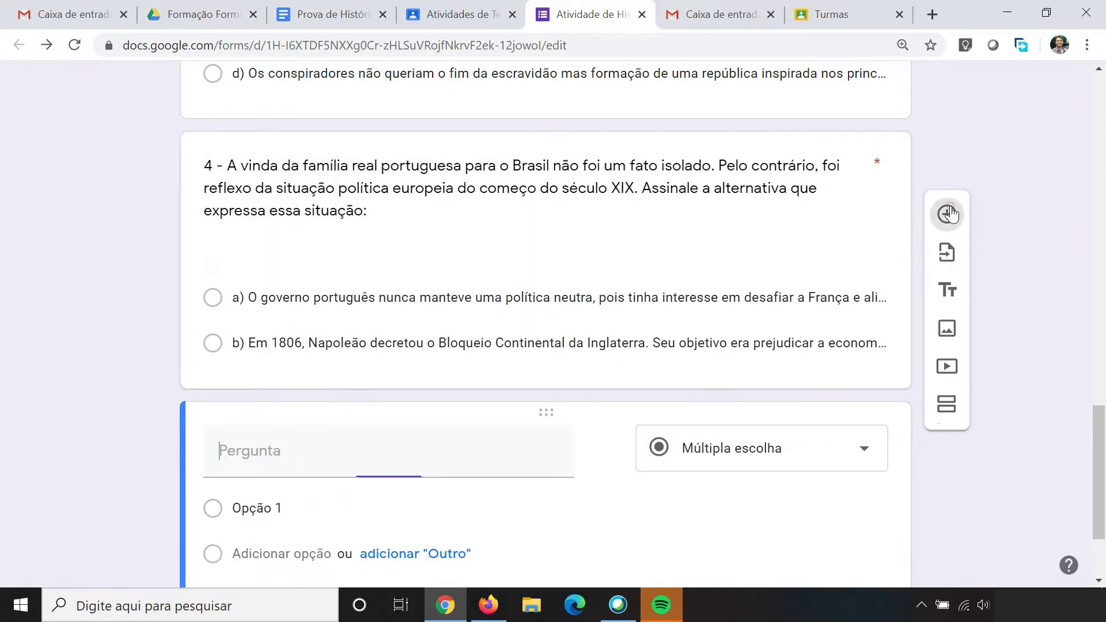
left_click(332, 17)
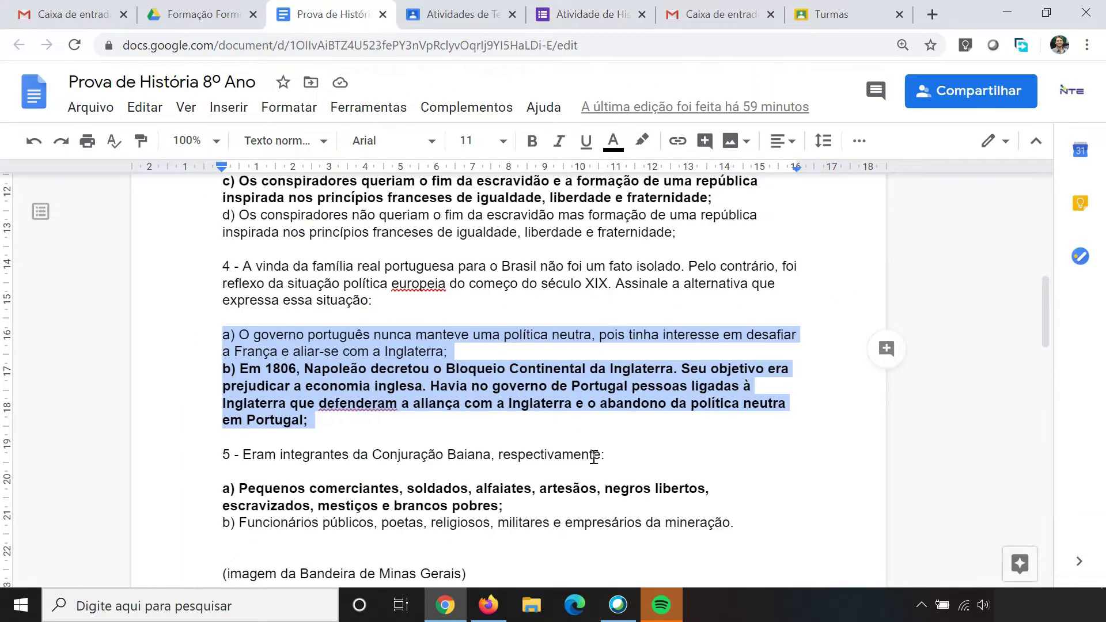
scroll(269, 444, "down", 2)
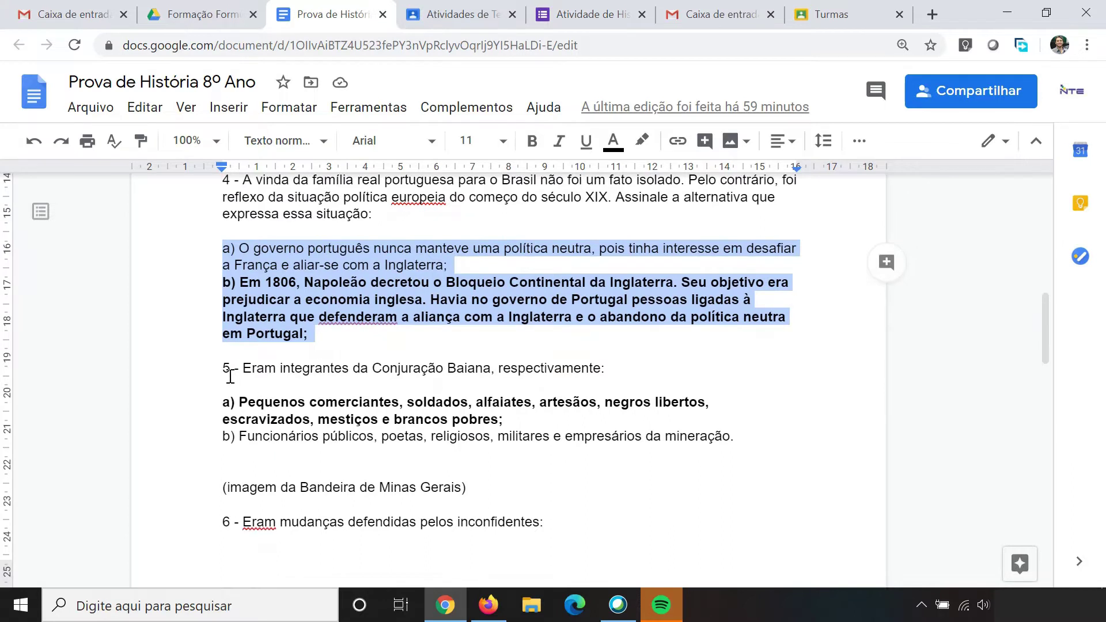
left_click_drag(224, 369, 609, 374)
key("ctrl+c")
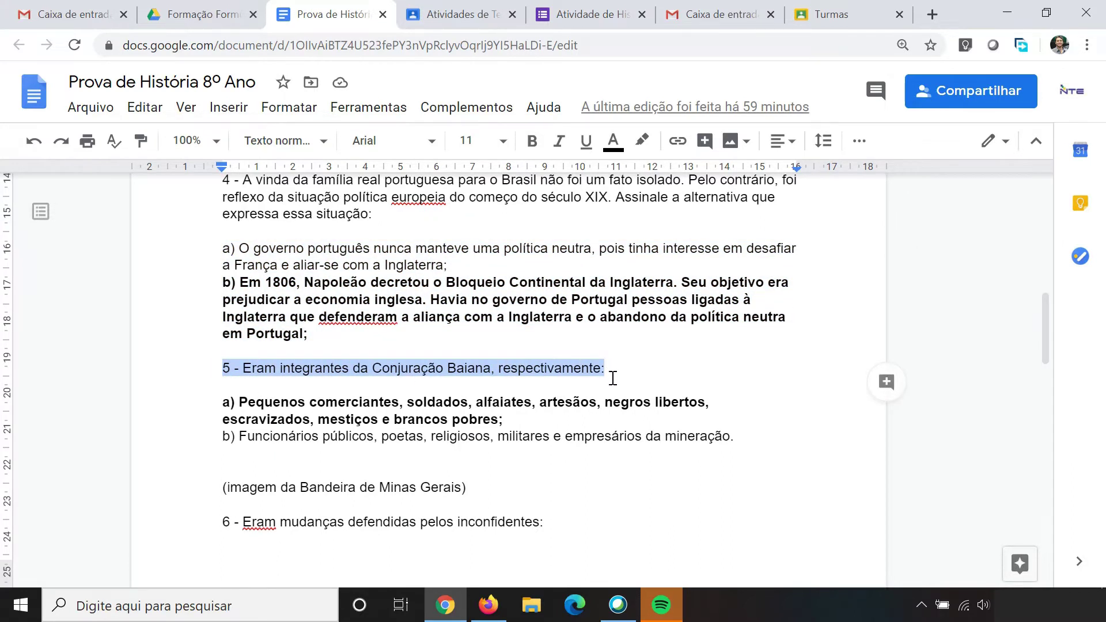
left_click(567, 14)
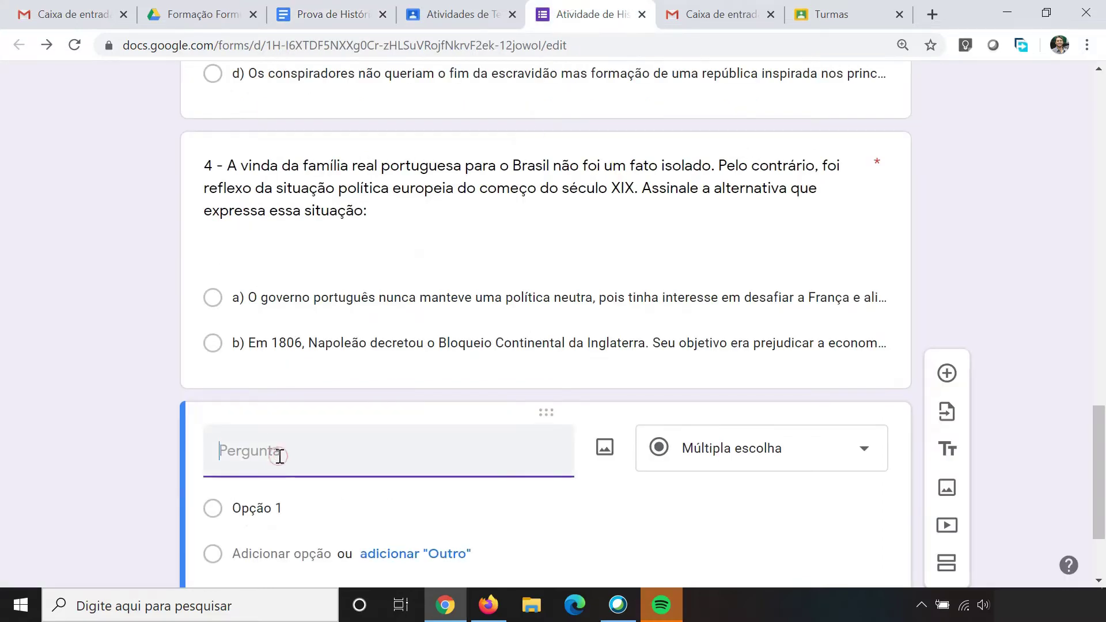
key("ctrl+v")
Step: Paste question 5's options a) and b) from the exam into the question
left_click(336, 15)
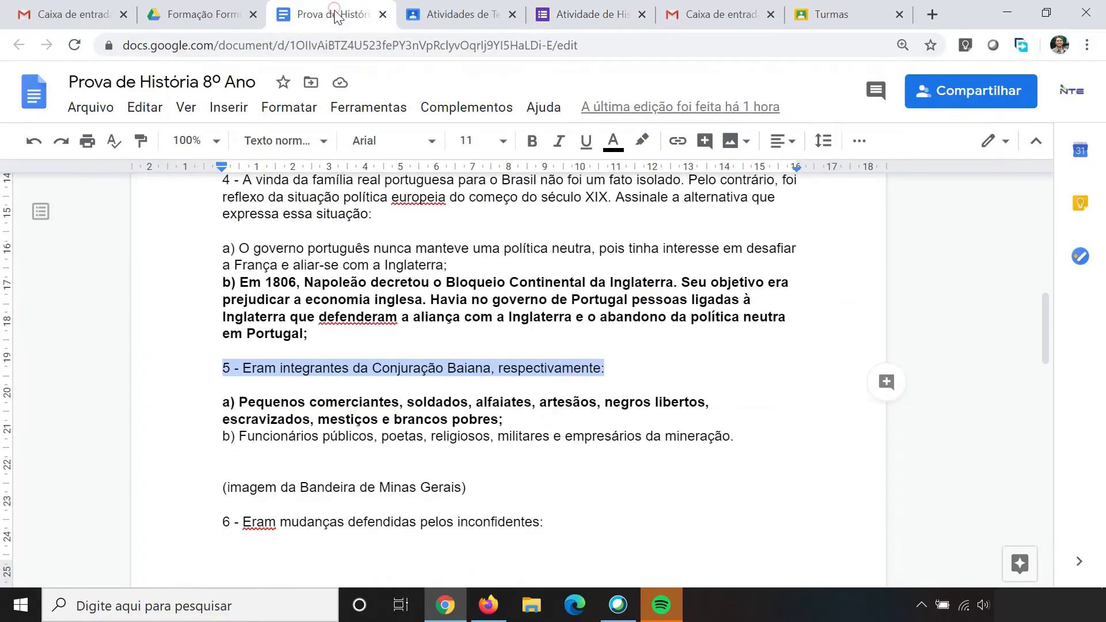
left_click_drag(225, 406, 756, 439)
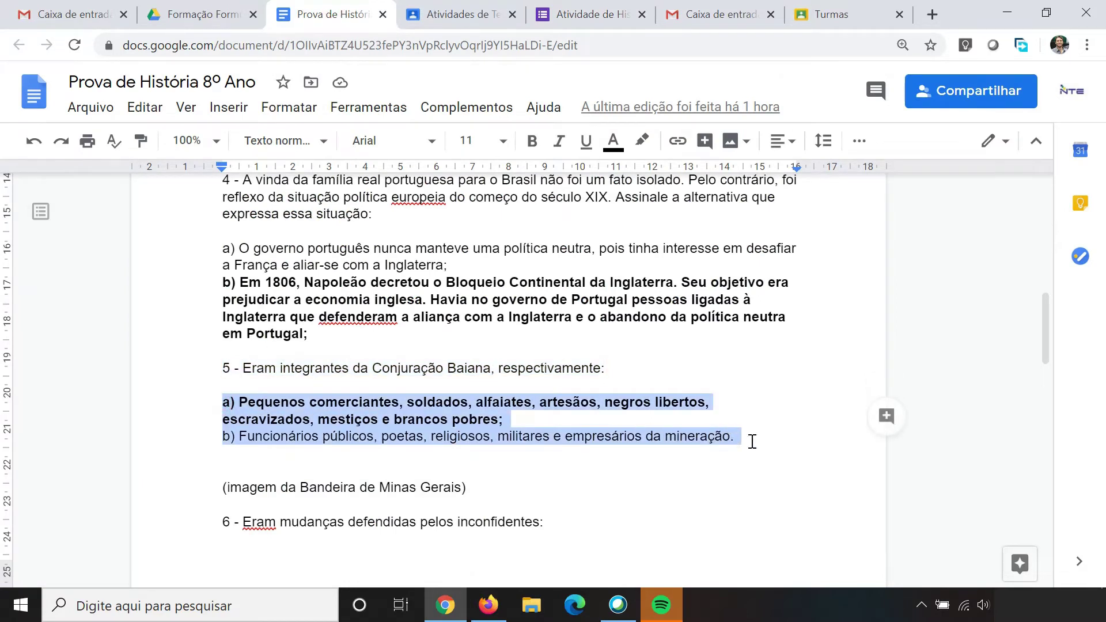
left_click(574, 17)
scroll(260, 390, "down", 3)
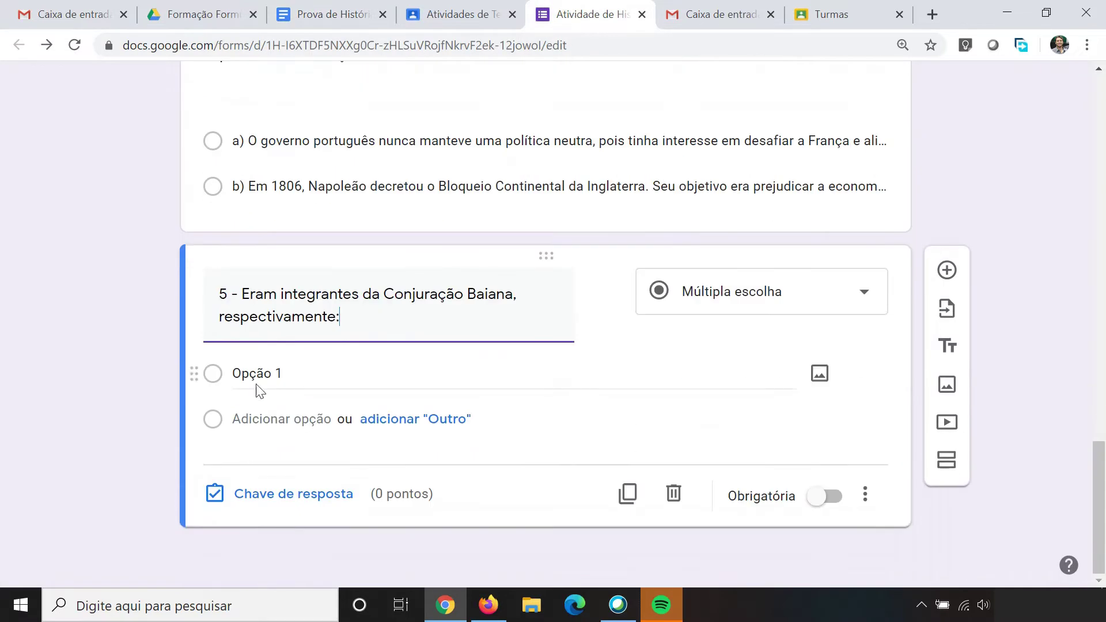
left_click(299, 373)
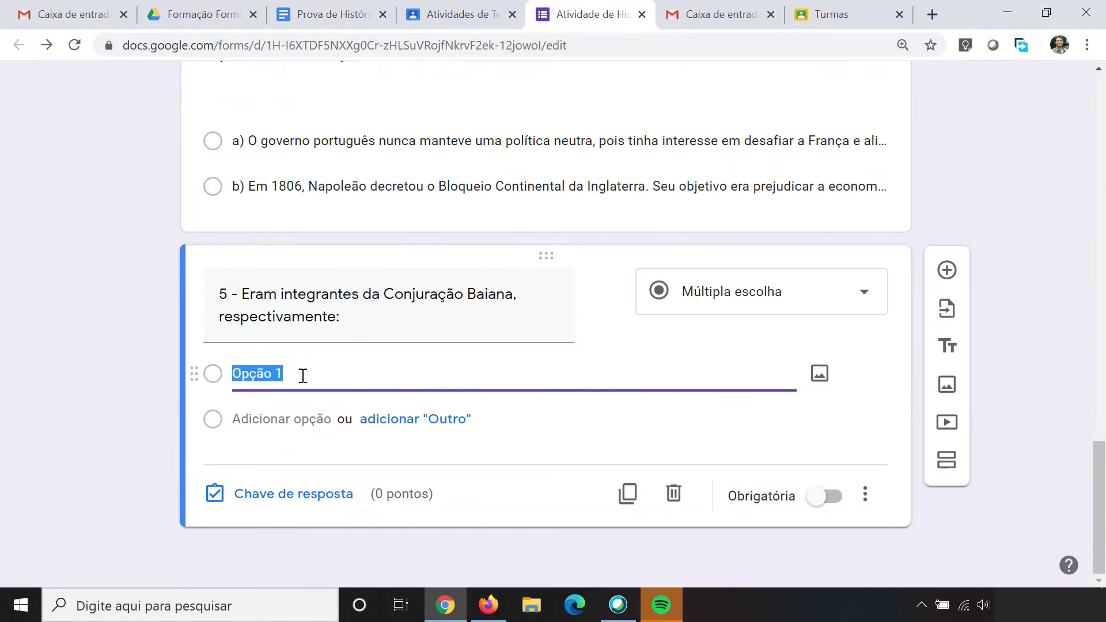
key("ctrl+v")
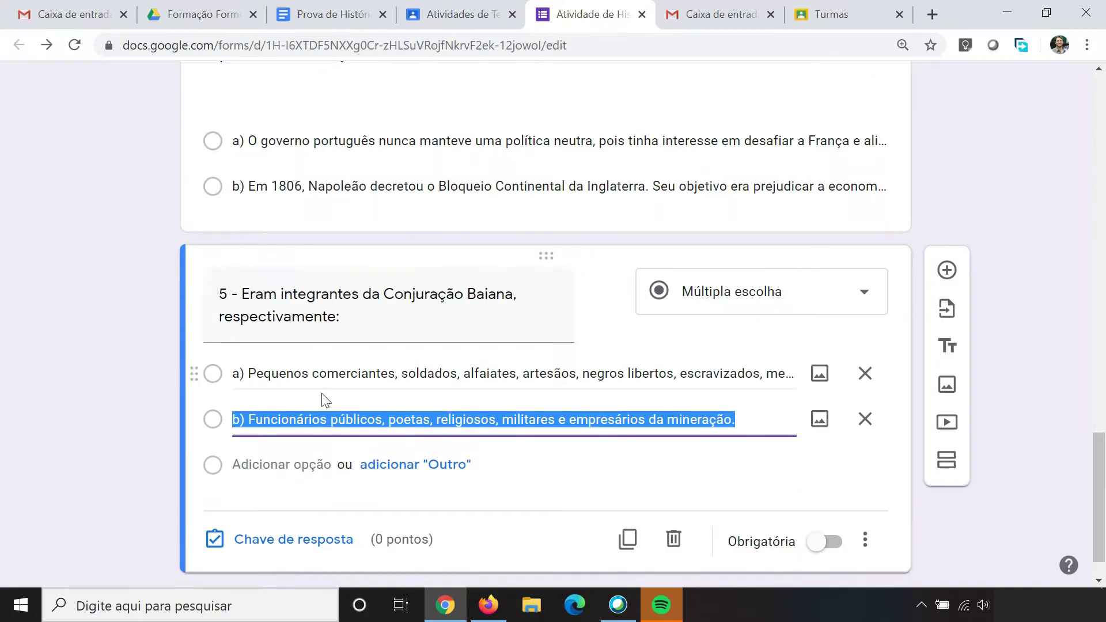
left_click(332, 15)
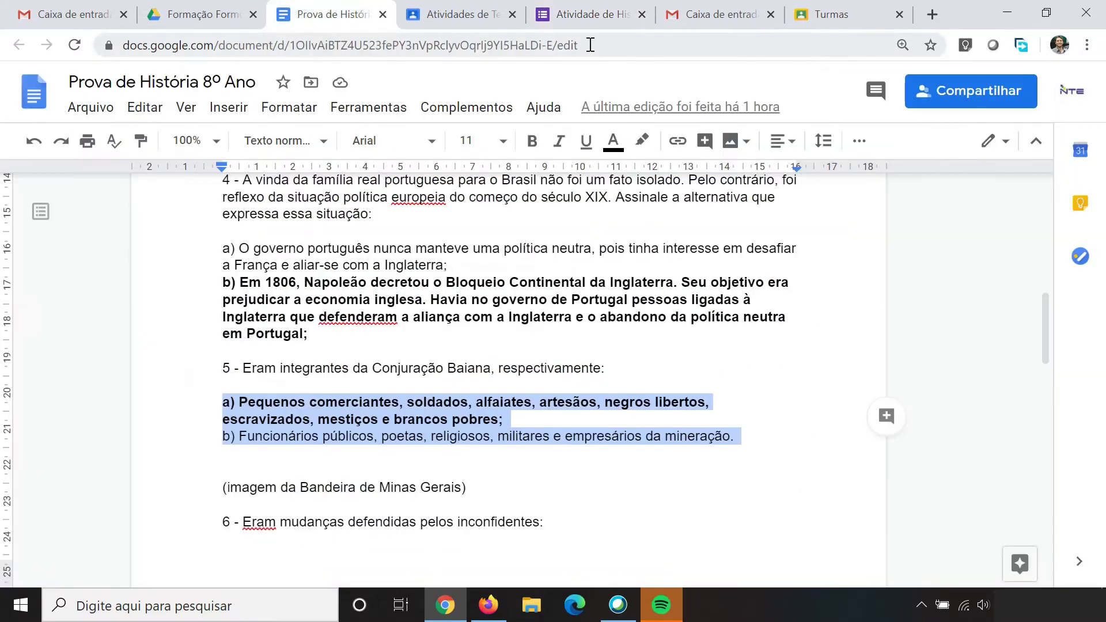
left_click(582, 14)
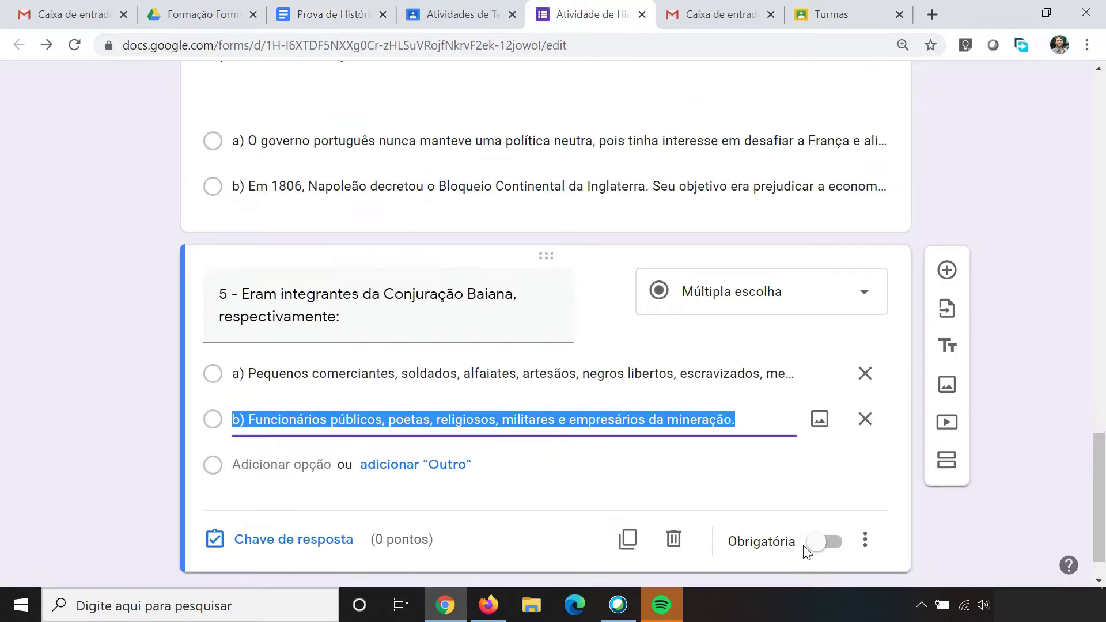
Step: Make question 5 required, worth 1 point, with option a) as the correct answer
left_click(828, 544)
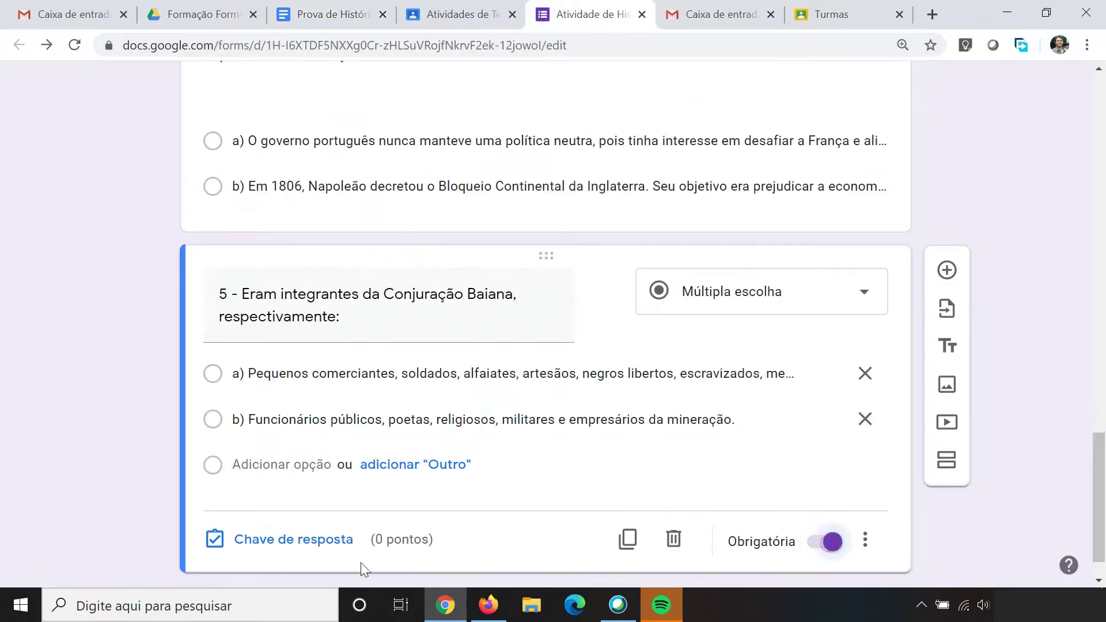
left_click(267, 540)
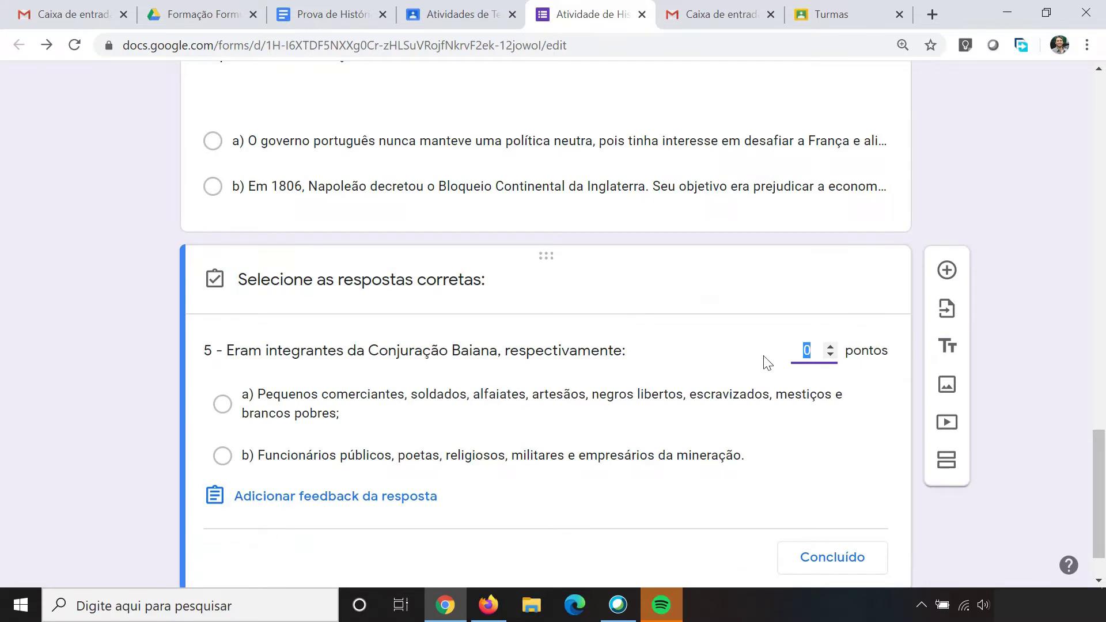
left_click(831, 346)
left_click(222, 405)
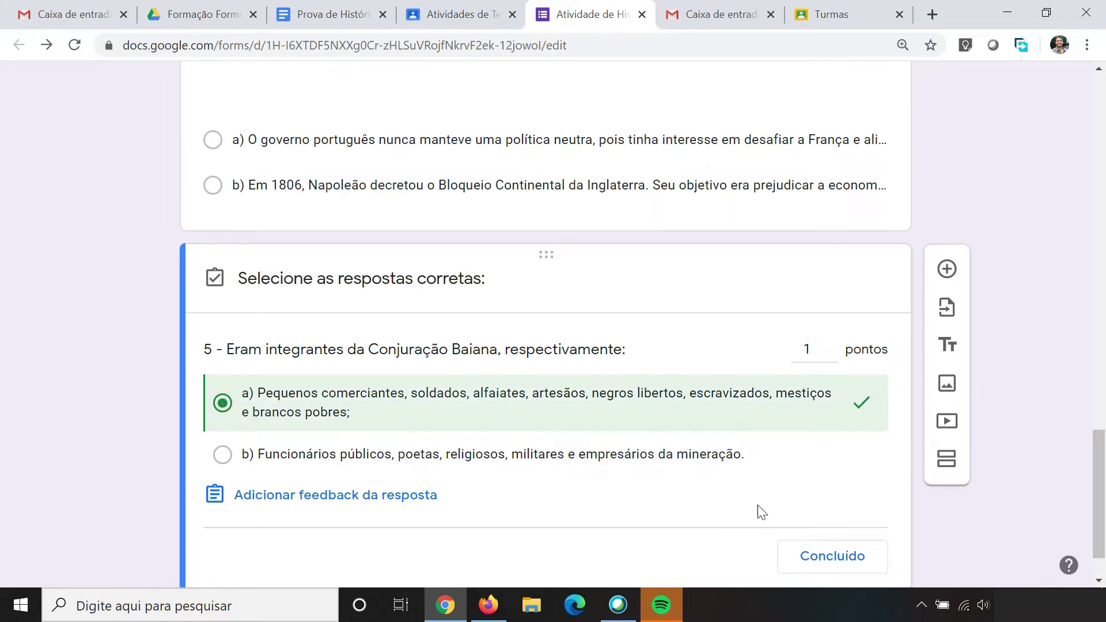
scroll(795, 501, "down", 1)
left_click(820, 493)
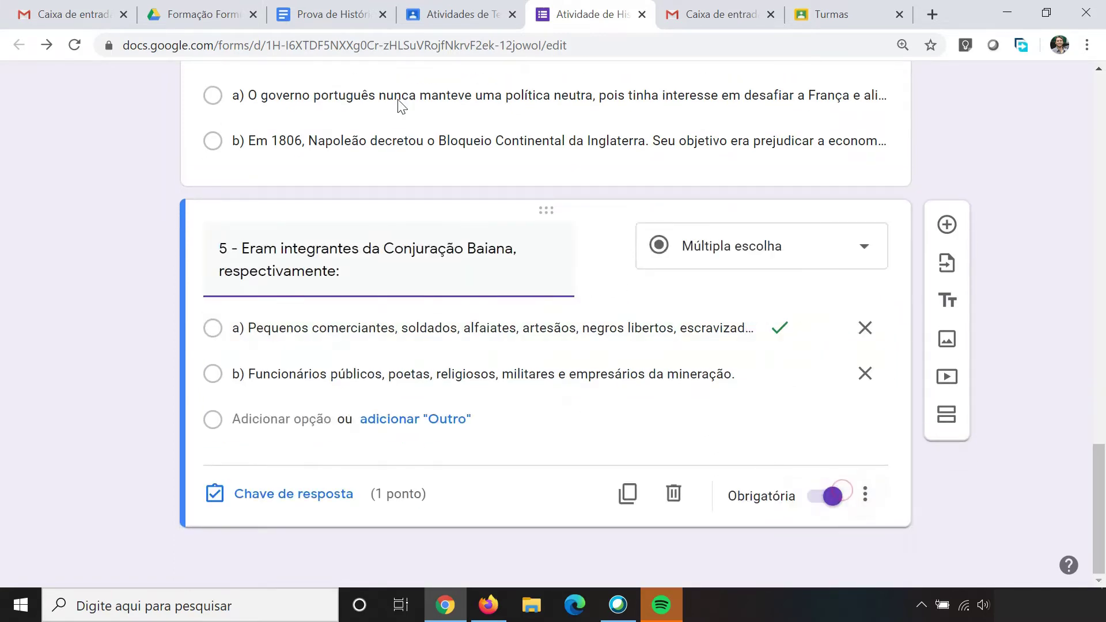
left_click(313, 8)
Step: Find the '(imagem da Bandeira de Minas Gerais)' note before question 6, then open the Drive folder
scroll(360, 427, "down", 1)
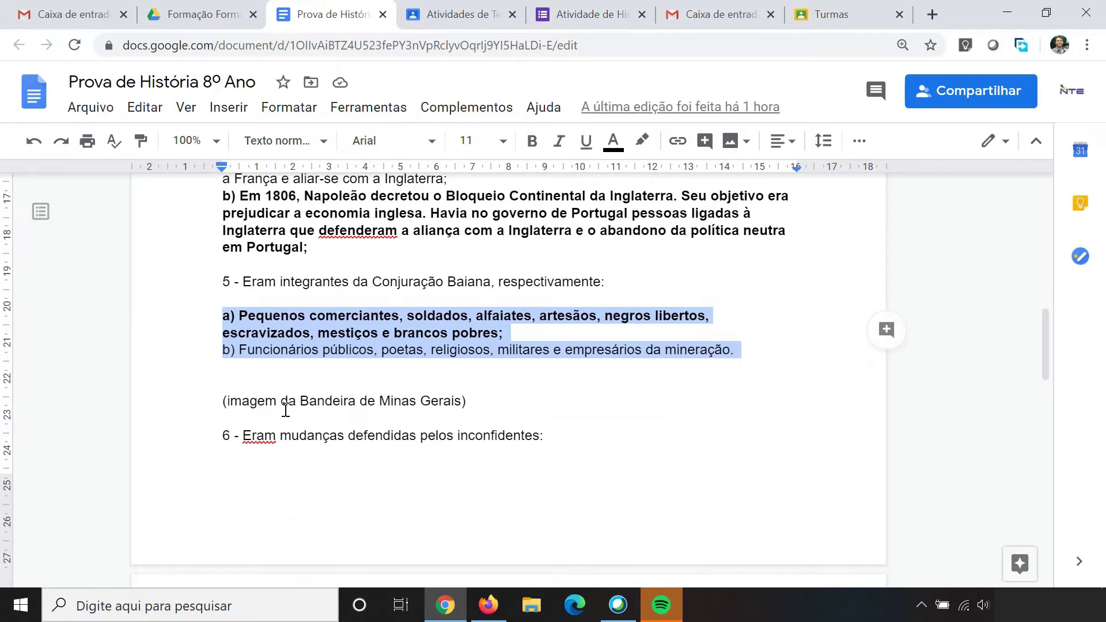
left_click_drag(230, 403, 469, 405)
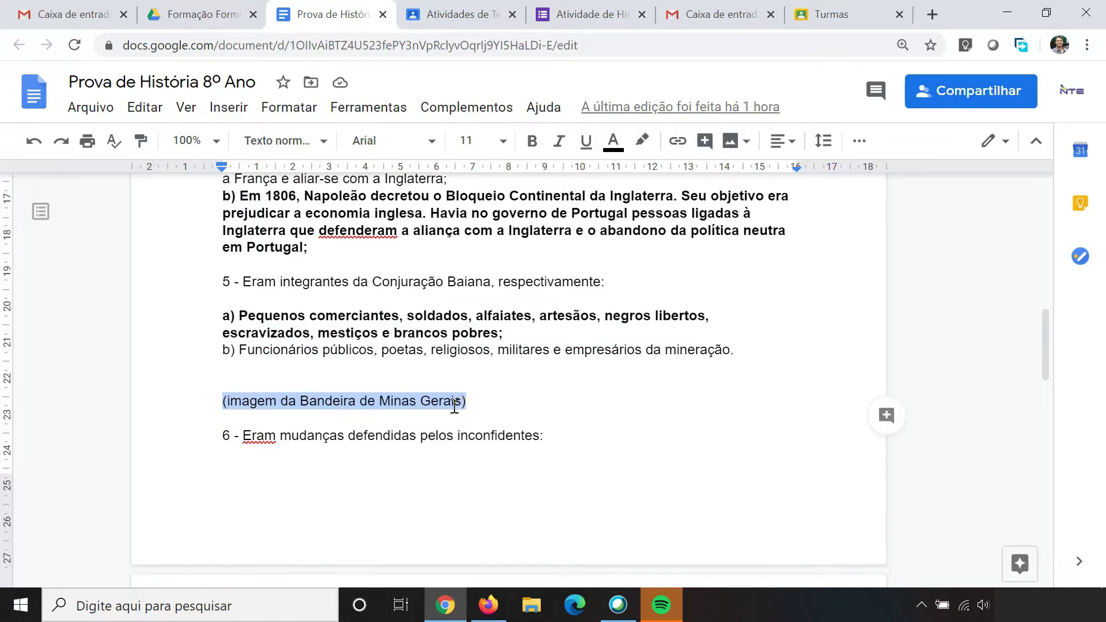
scroll(452, 406, "up", 10)
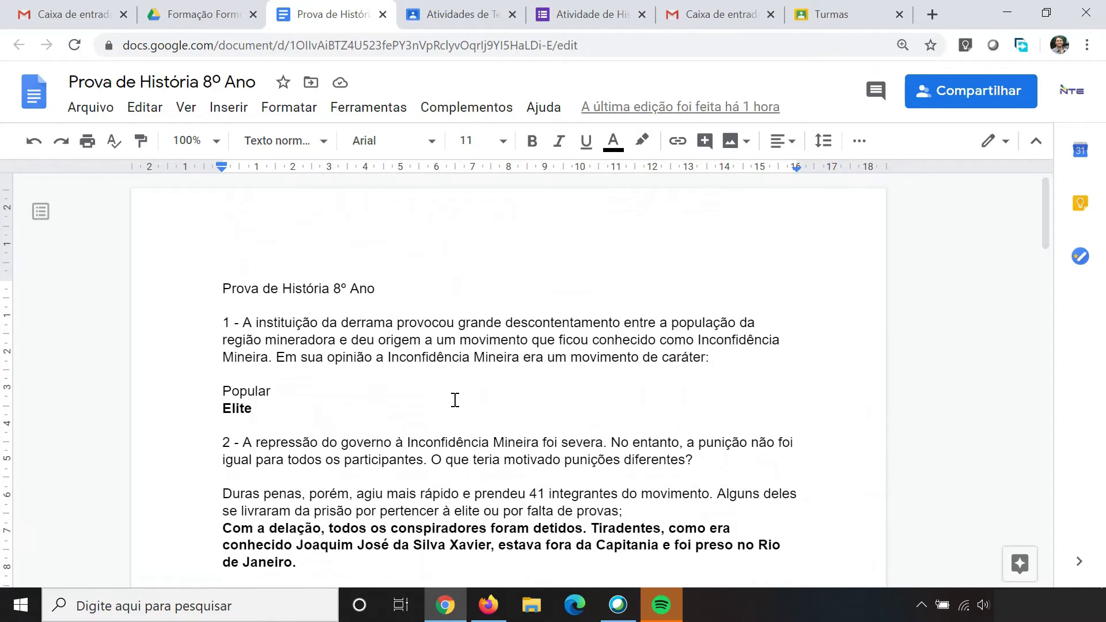
scroll(455, 400, "down", 5)
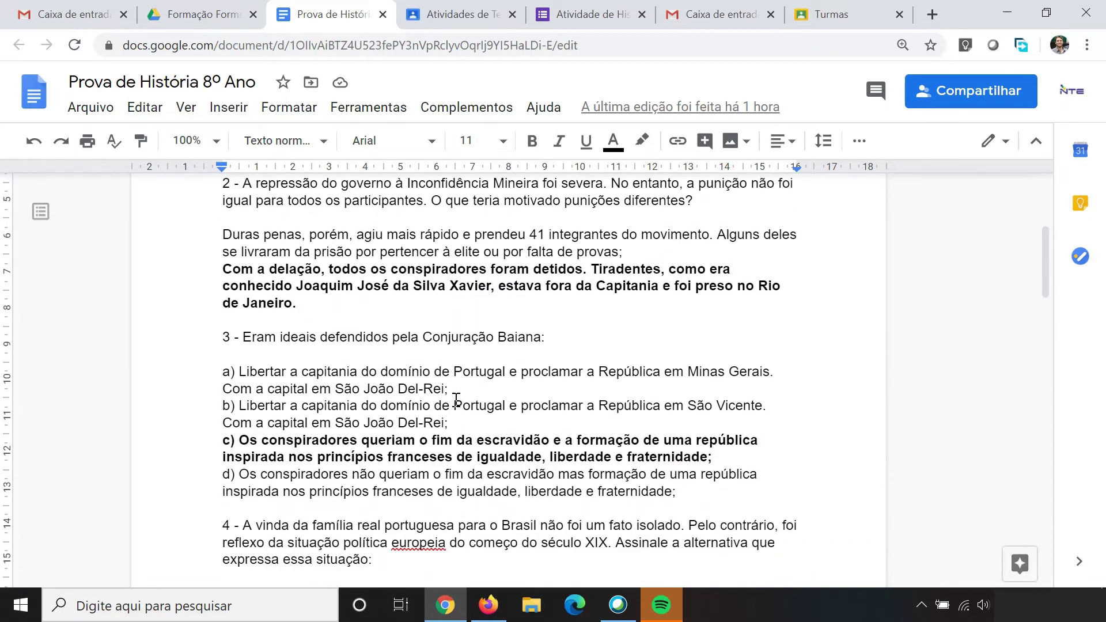
scroll(456, 398, "down", 2)
scroll(455, 399, "down", 8)
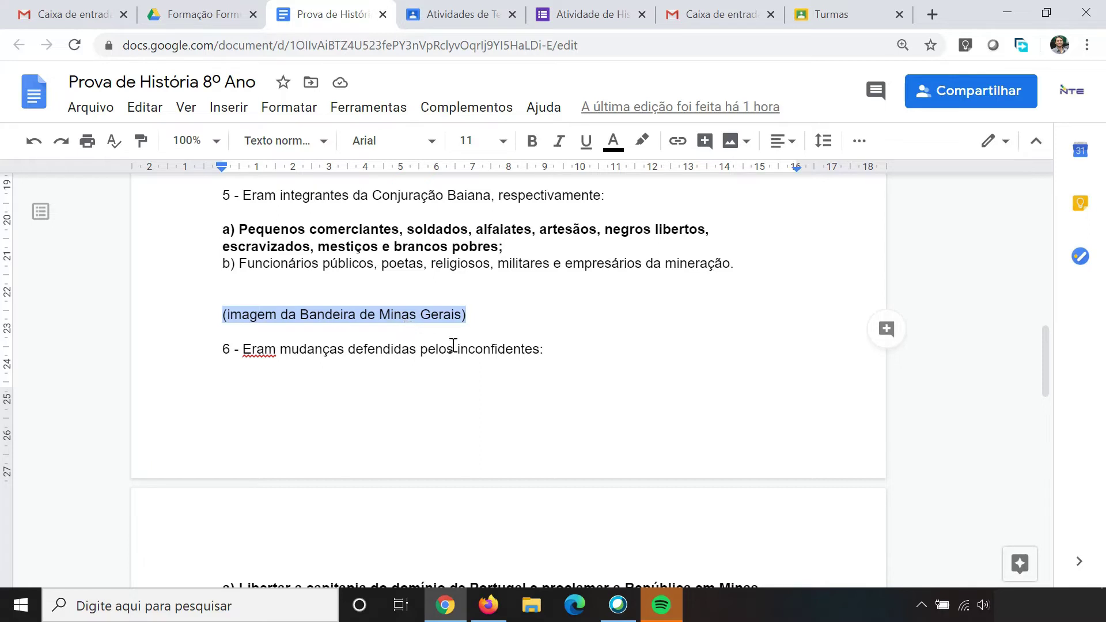
left_click(192, 13)
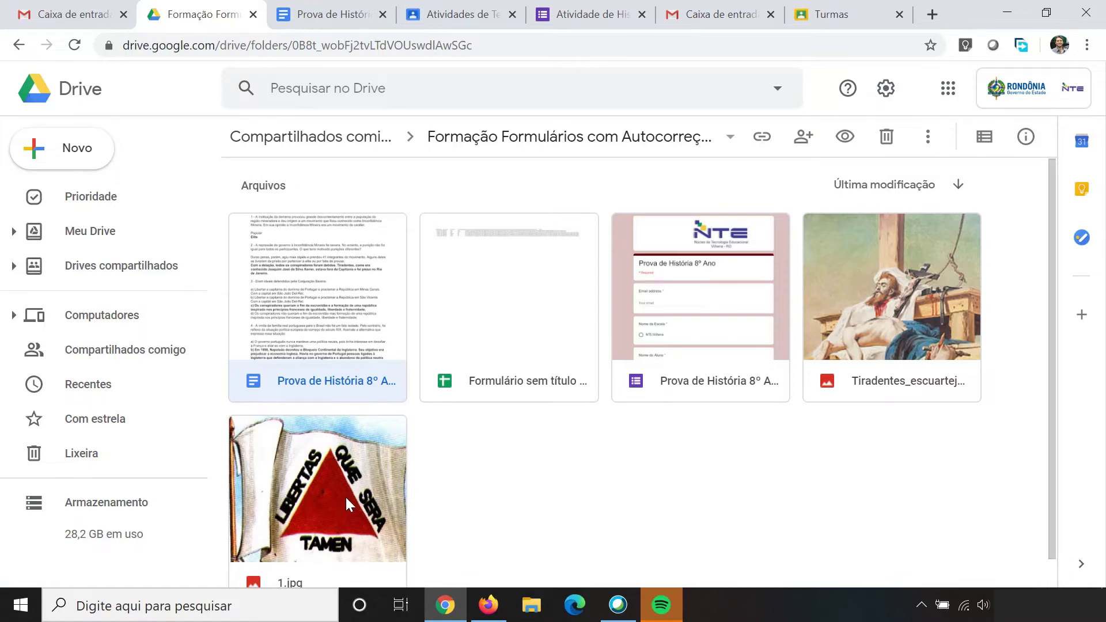
Step: Back in the quiz, open the Inserir imagem dialog after question 5
scroll(345, 495, "down", 1)
left_click(610, 14)
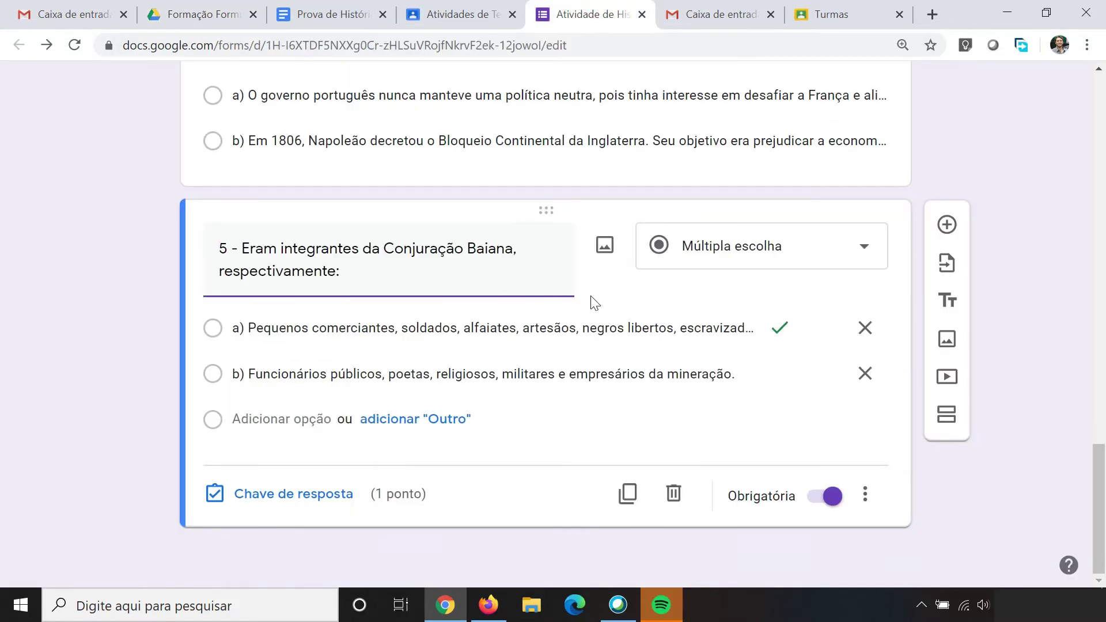
left_click(947, 341)
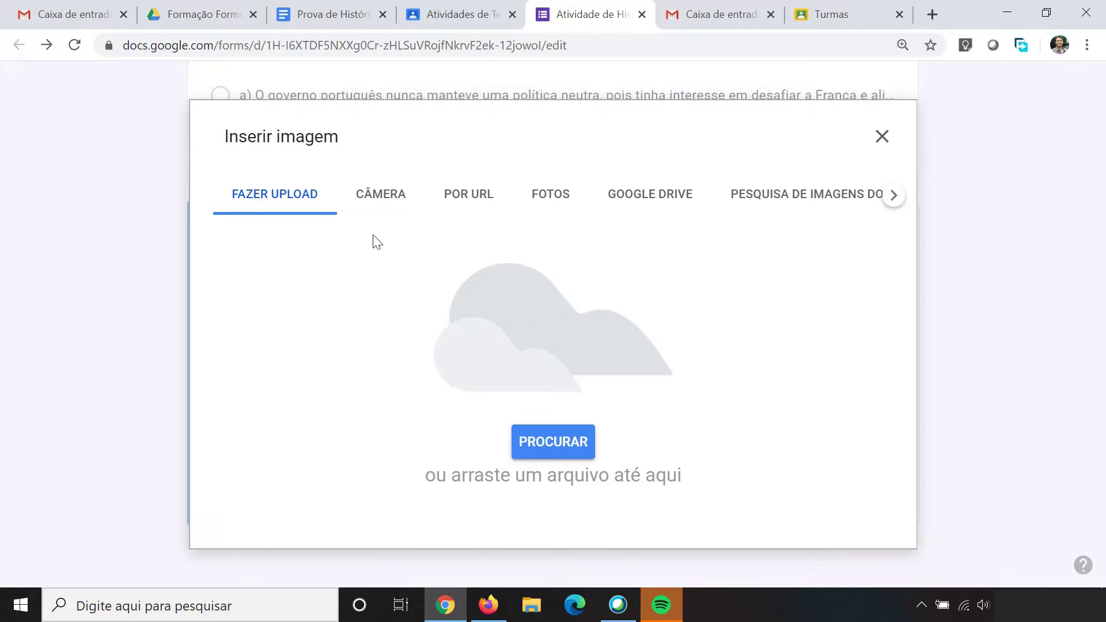
Step: Insert 1.jpg from the shared Formação Drive folder below question 5
left_click(648, 201)
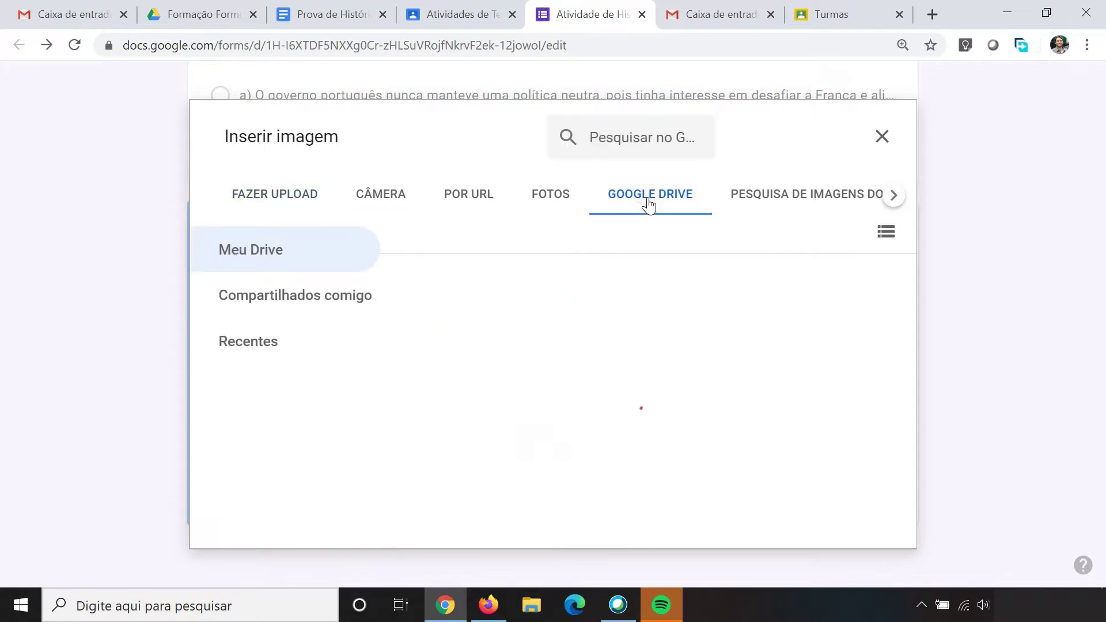
scroll(743, 371, "down", 3)
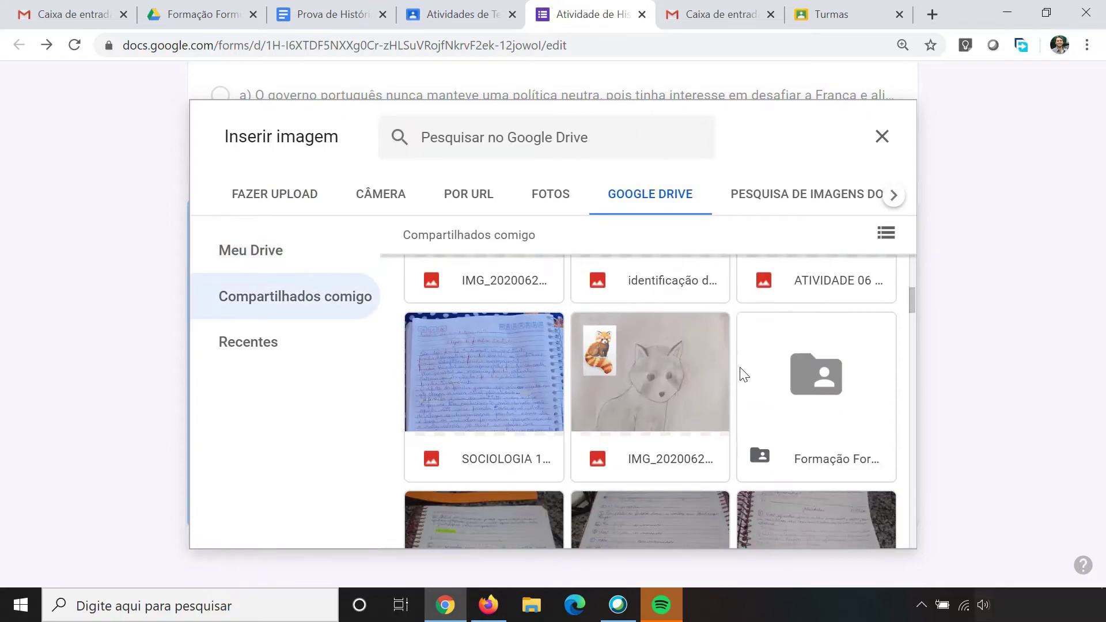
double_click(795, 369)
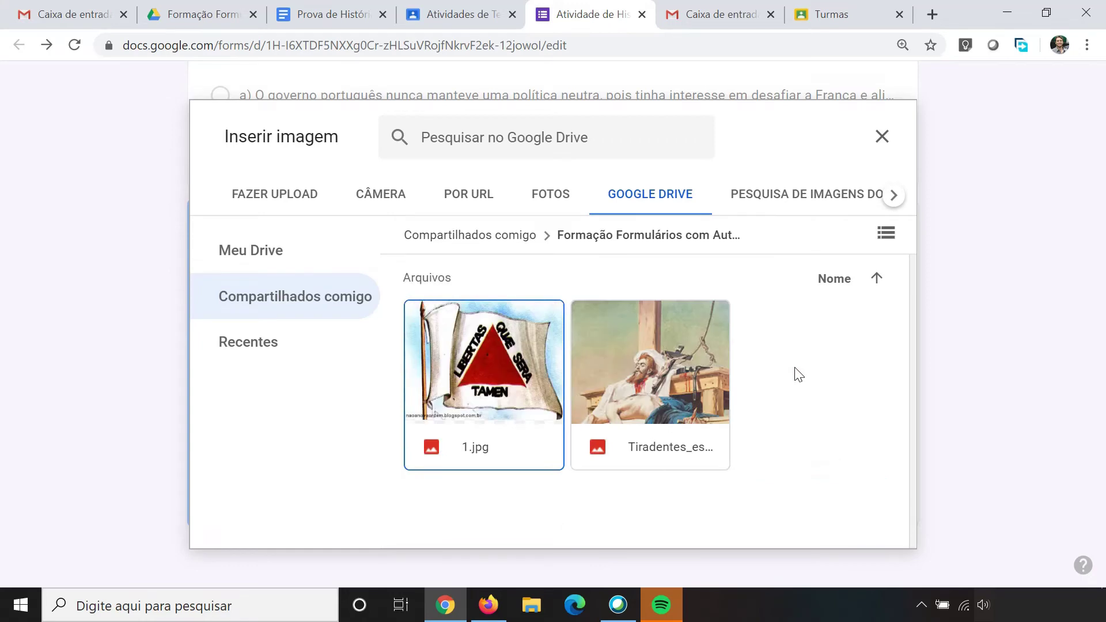
left_click(486, 359)
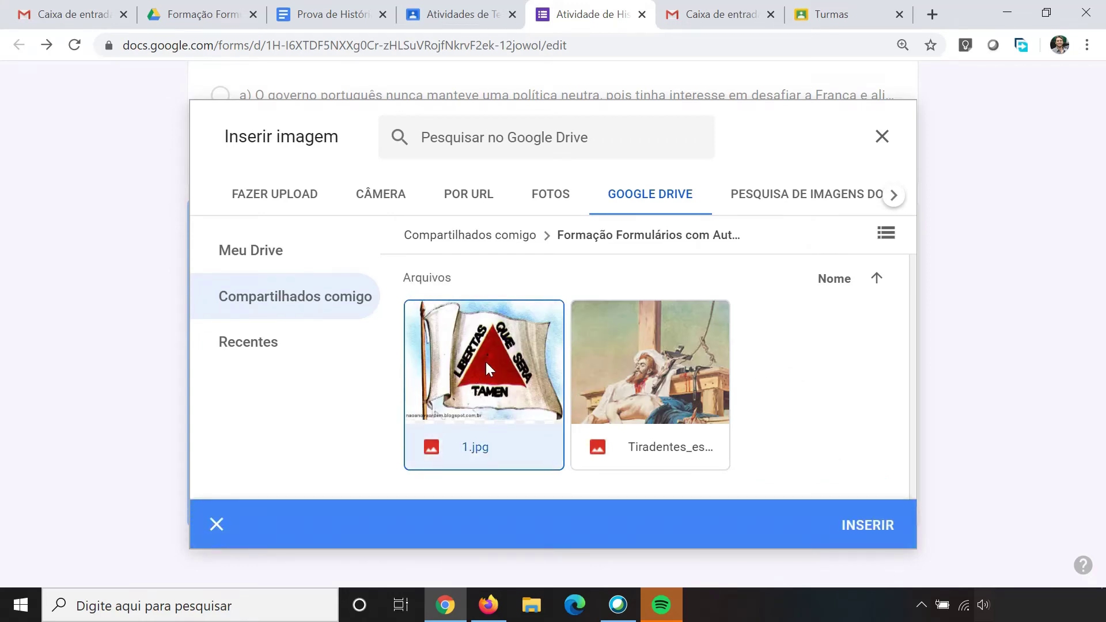
left_click(877, 534)
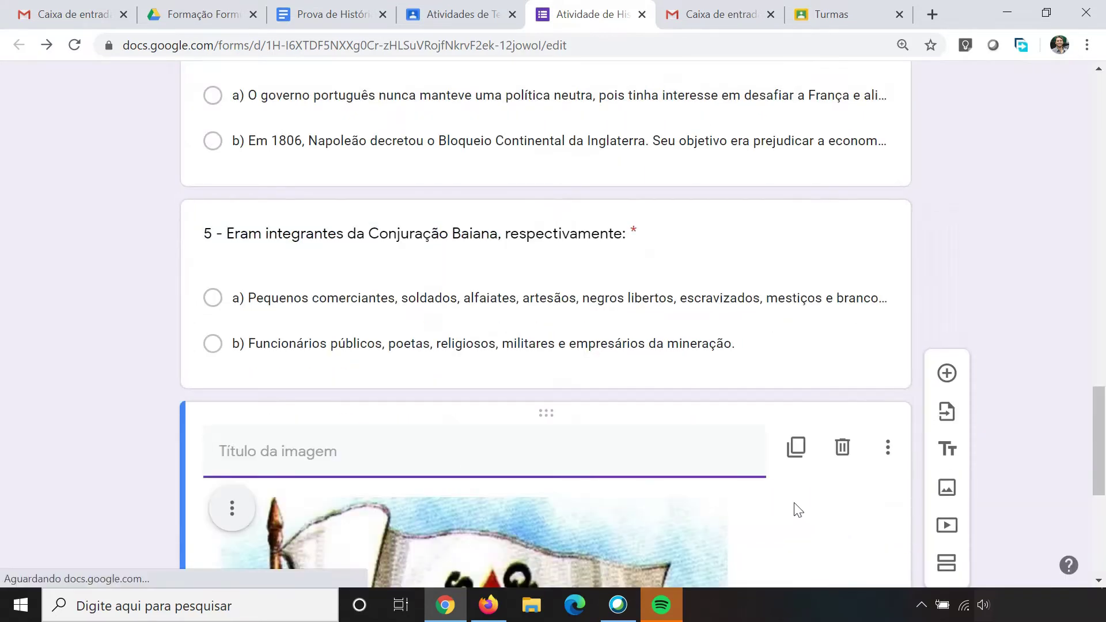
scroll(693, 416, "down", 3)
scroll(534, 366, "down", 1)
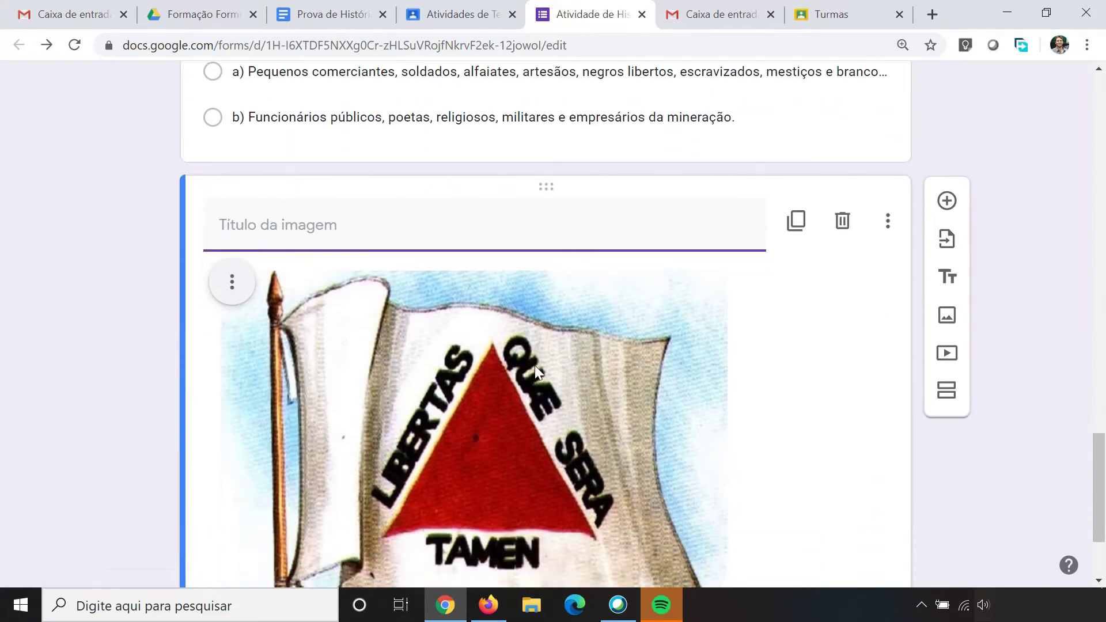
scroll(517, 351, "up", 4)
scroll(479, 324, "up", 1)
scroll(478, 323, "down", 6)
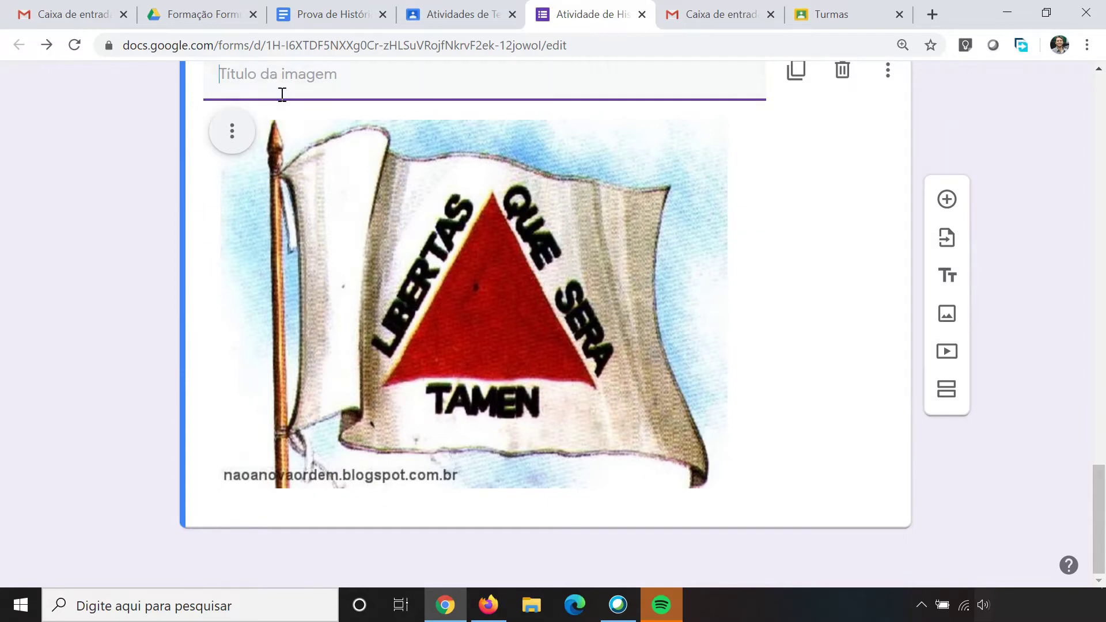
Step: Shrink the flag image and align it to the centre
left_click(471, 286)
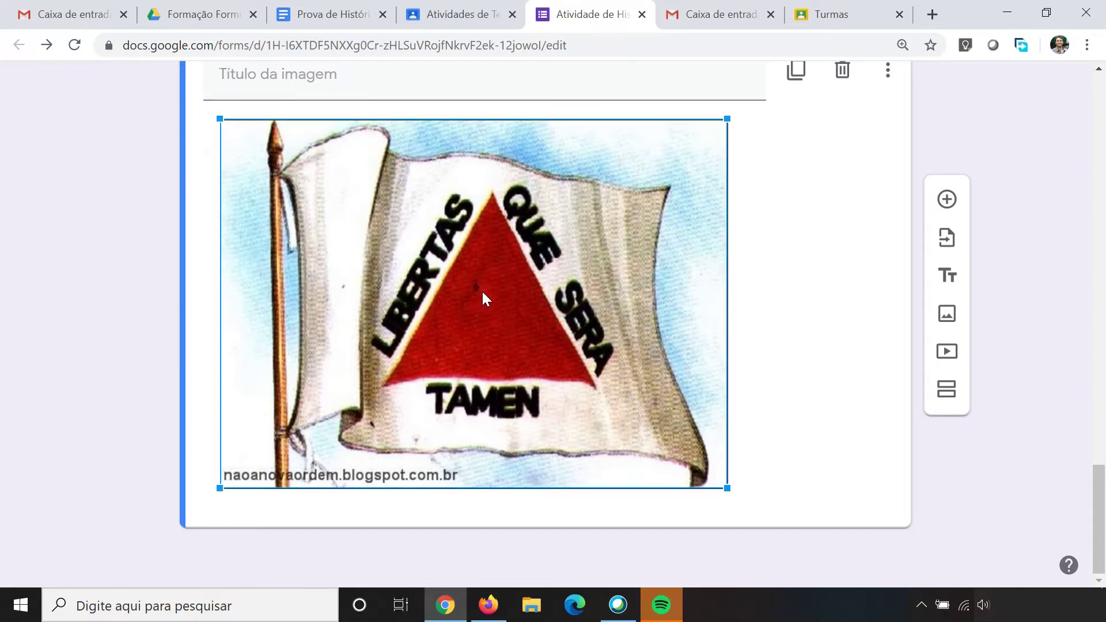
left_click_drag(727, 487, 672, 437)
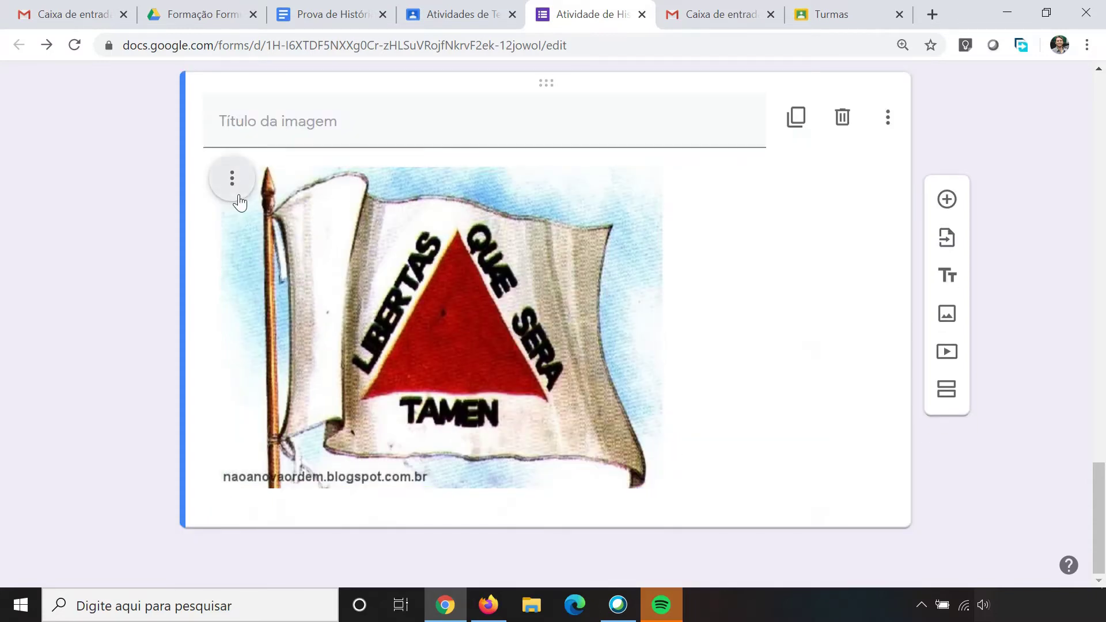
left_click(233, 179)
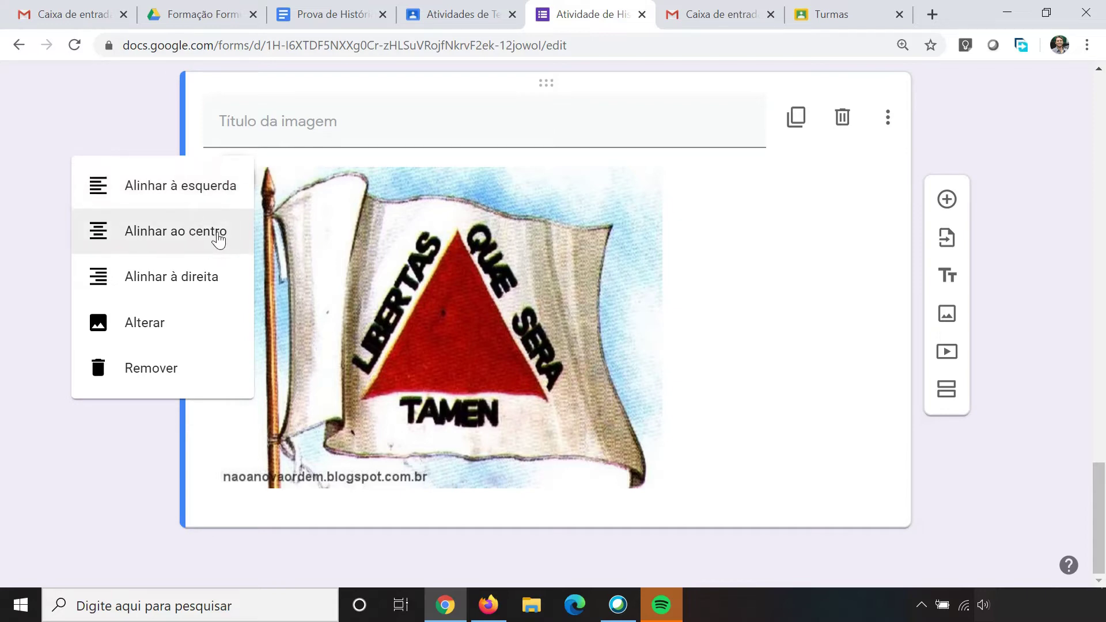
left_click(218, 234)
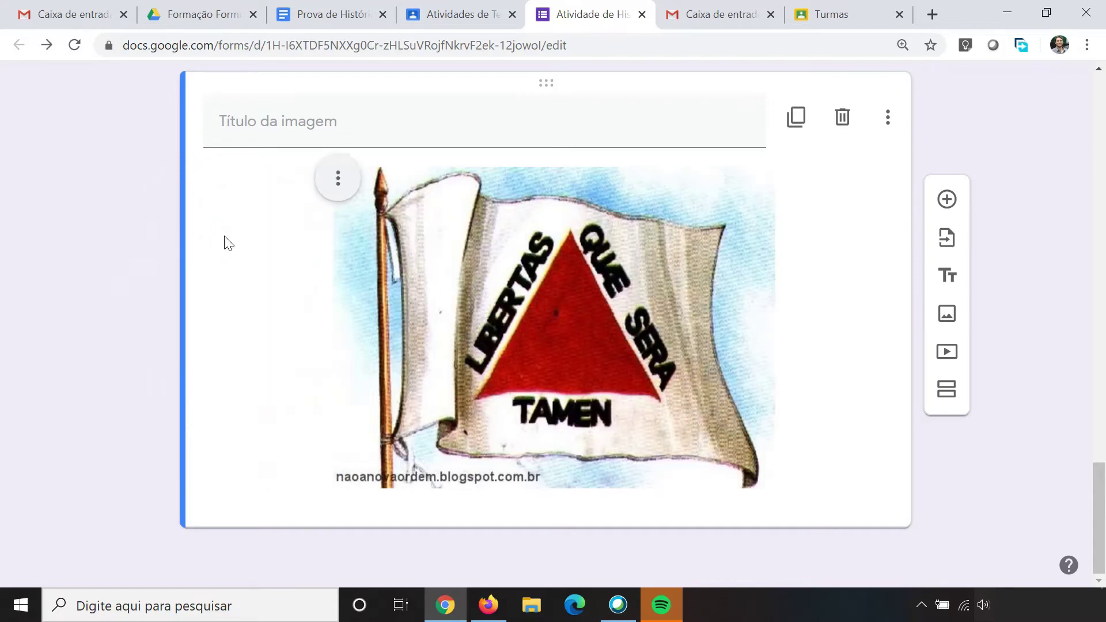
scroll(375, 318, "up", 4)
scroll(374, 316, "down", 4)
Step: Add a new blank question below the flag image
left_click(946, 208)
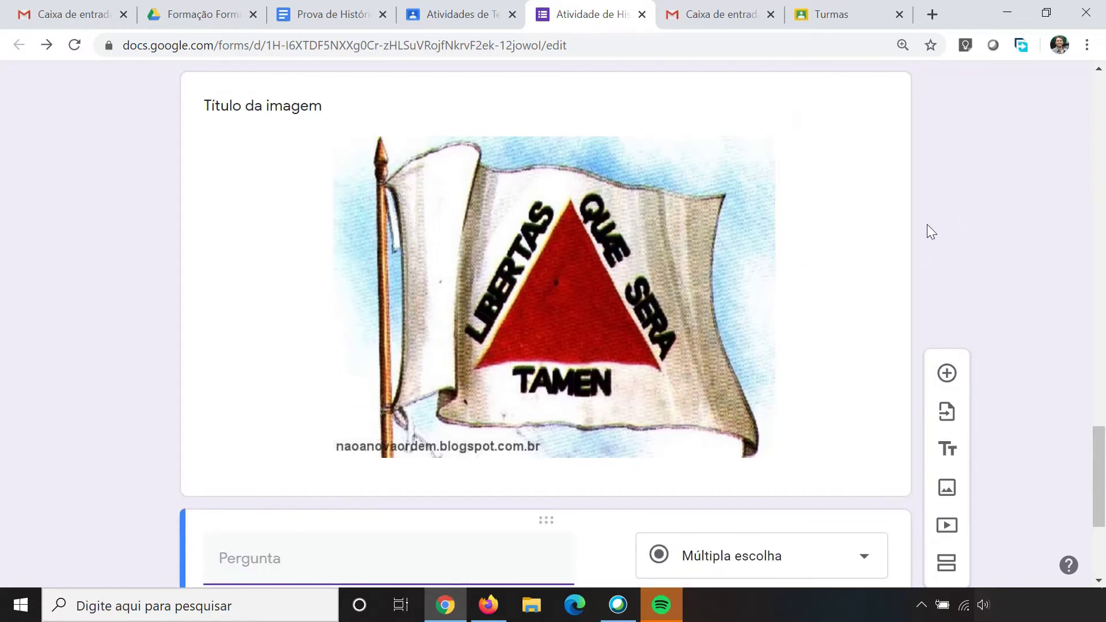
scroll(552, 319, "down", 5)
scroll(518, 314, "up", 5)
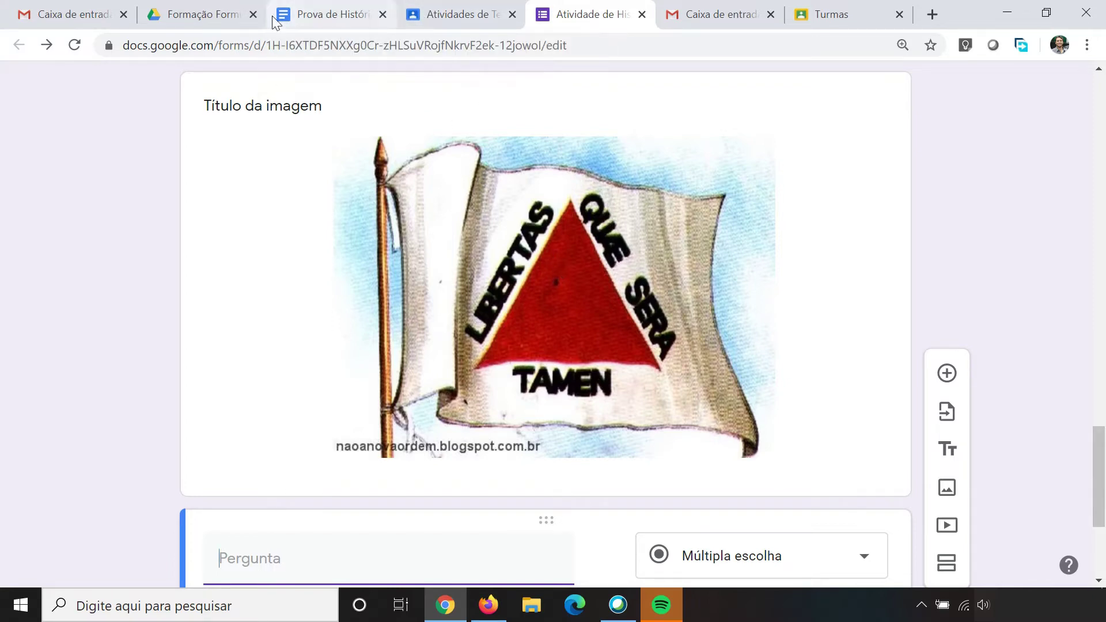
Step: Title the new question '6 - Eram mudanças defendidas pelos inconfidentes:' from the exam
left_click(332, 19)
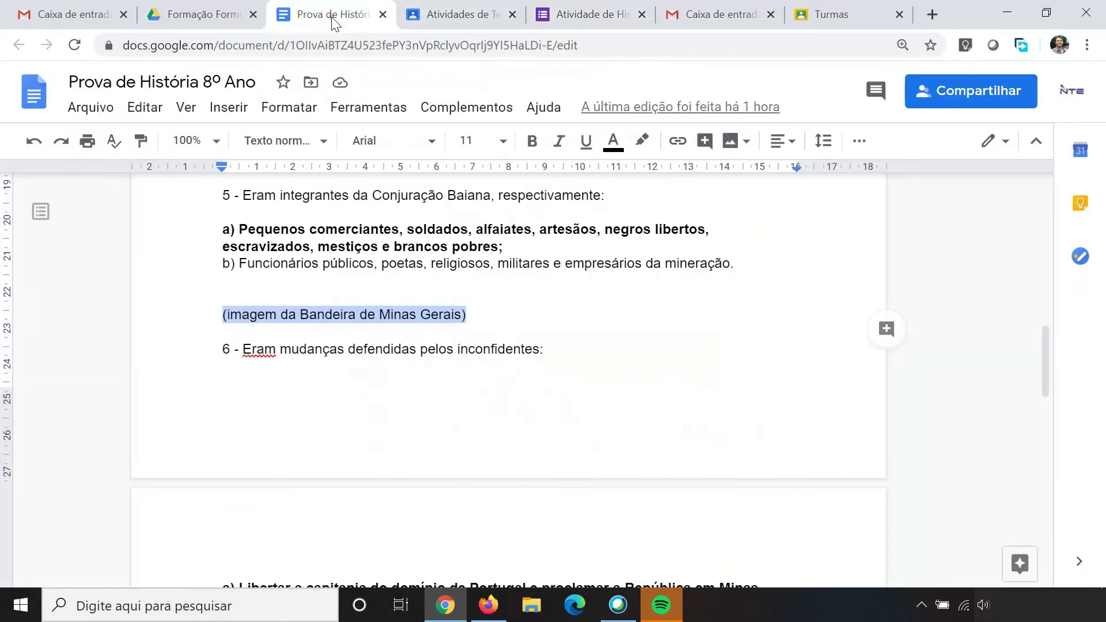
scroll(354, 372, "down", 3)
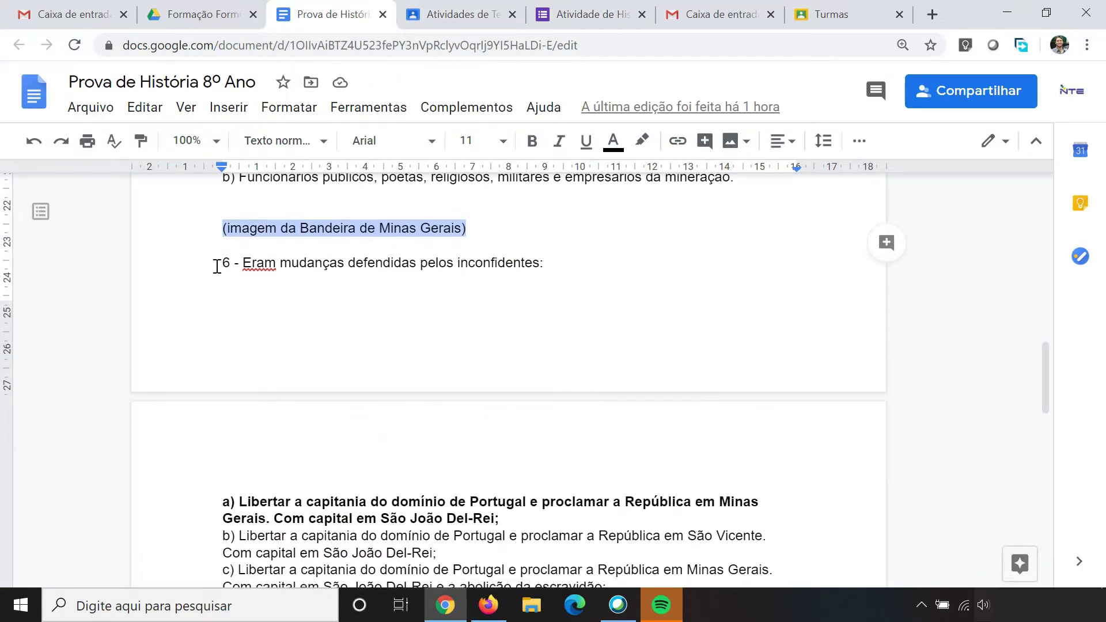
left_click_drag(222, 263, 556, 264)
key("ctrl+c")
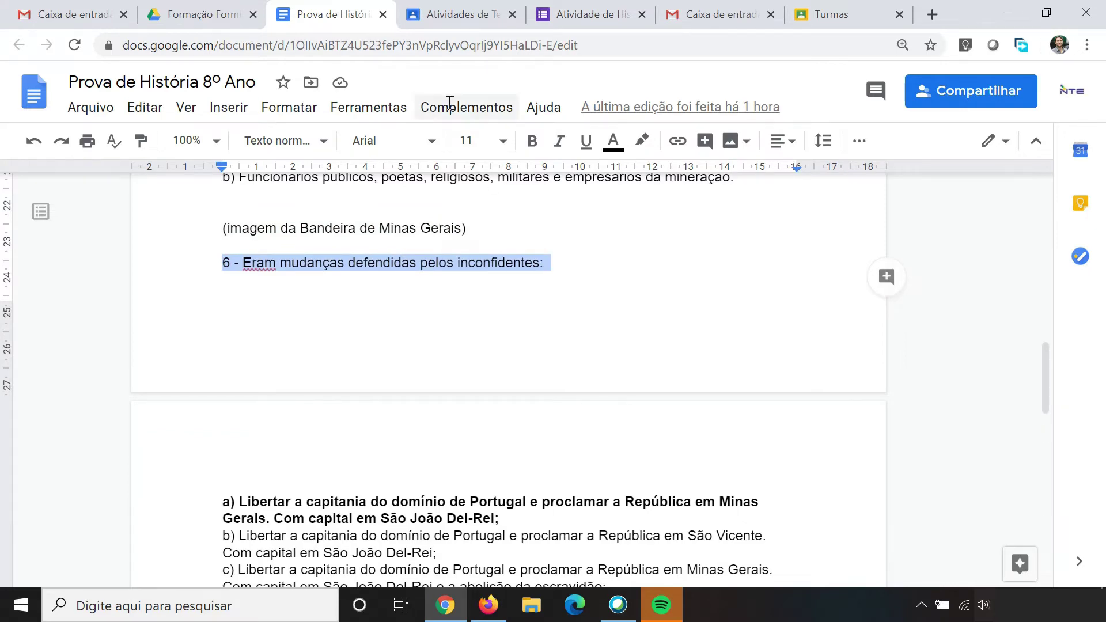
left_click(563, 14)
scroll(399, 347, "down", 3)
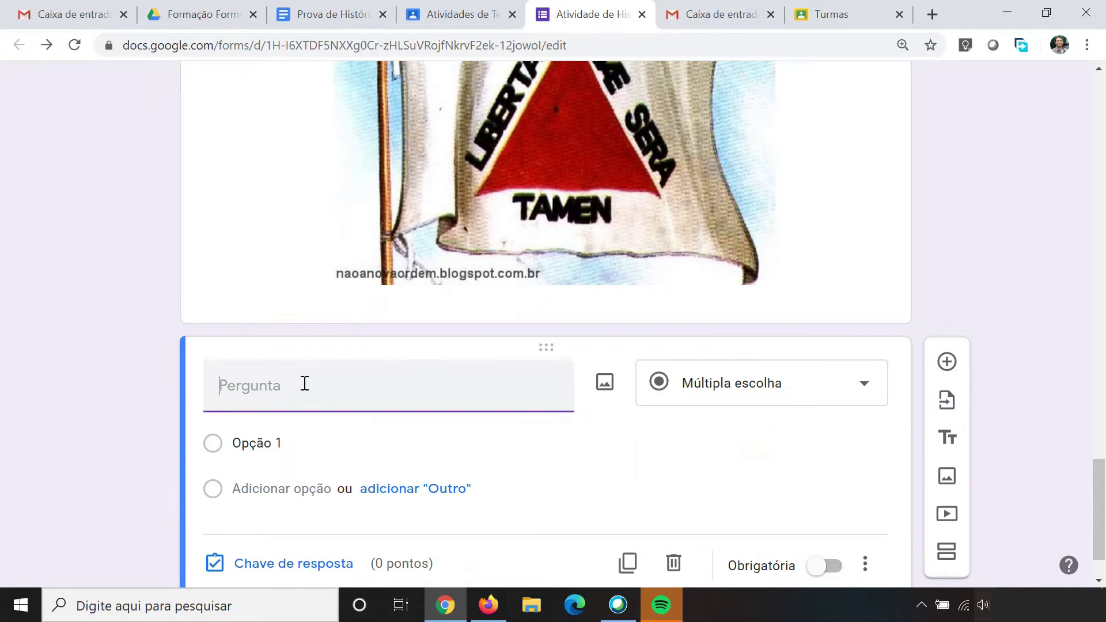
key("ctrl+v")
Step: Copy question 6's options a) to c) from the exam and select the first option field
left_click(331, 14)
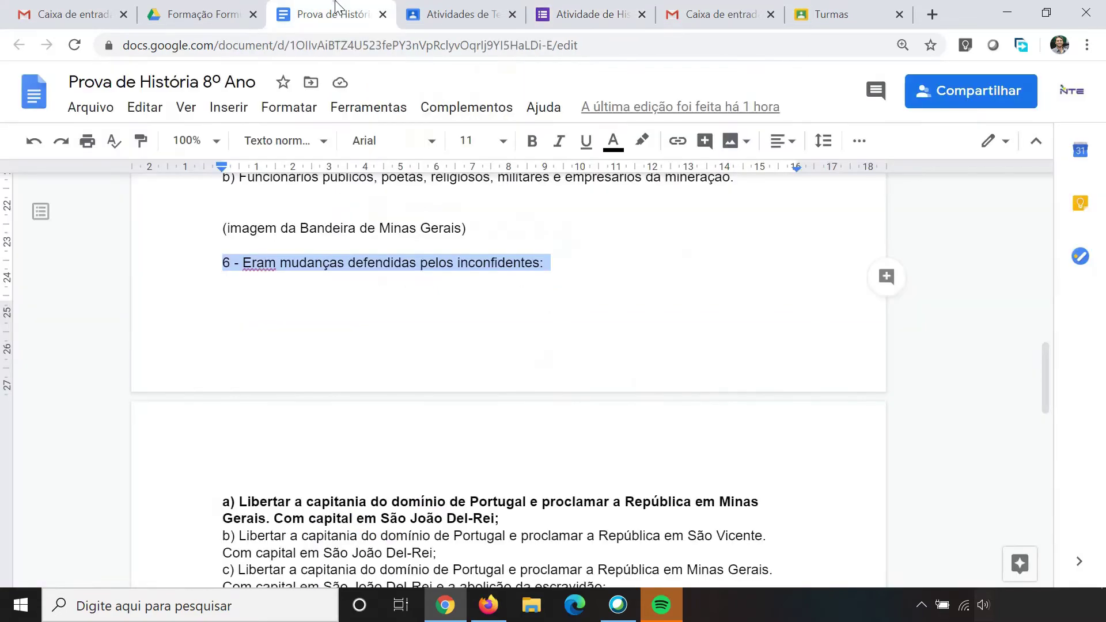
scroll(383, 285, "down", 6)
scroll(382, 285, "up", 2)
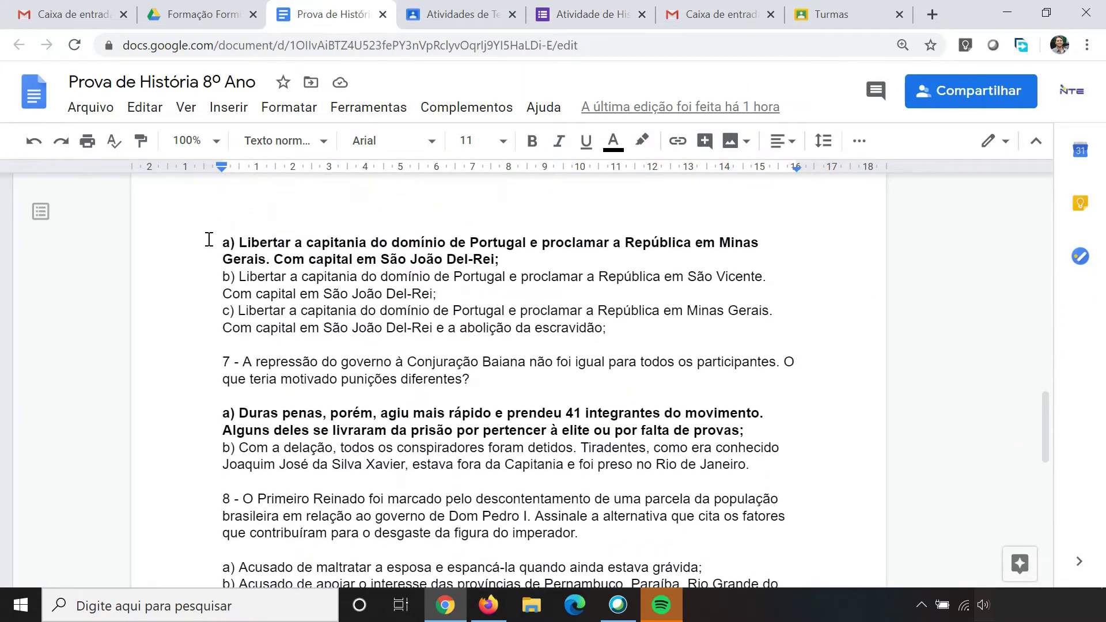
left_click_drag(223, 243, 620, 334)
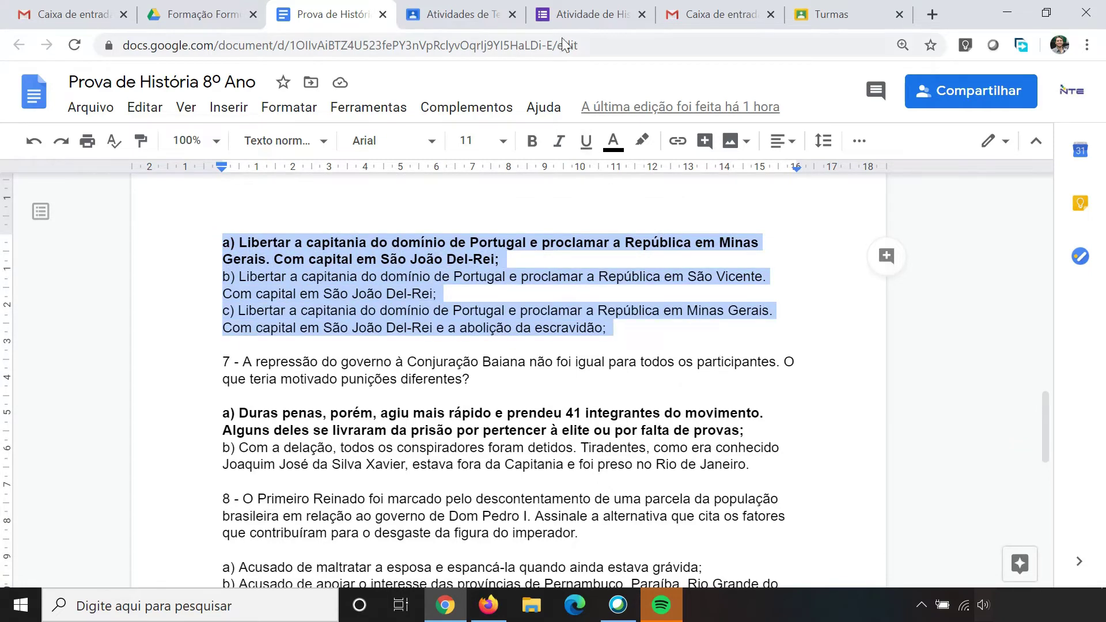
left_click(590, 14)
left_click(303, 465)
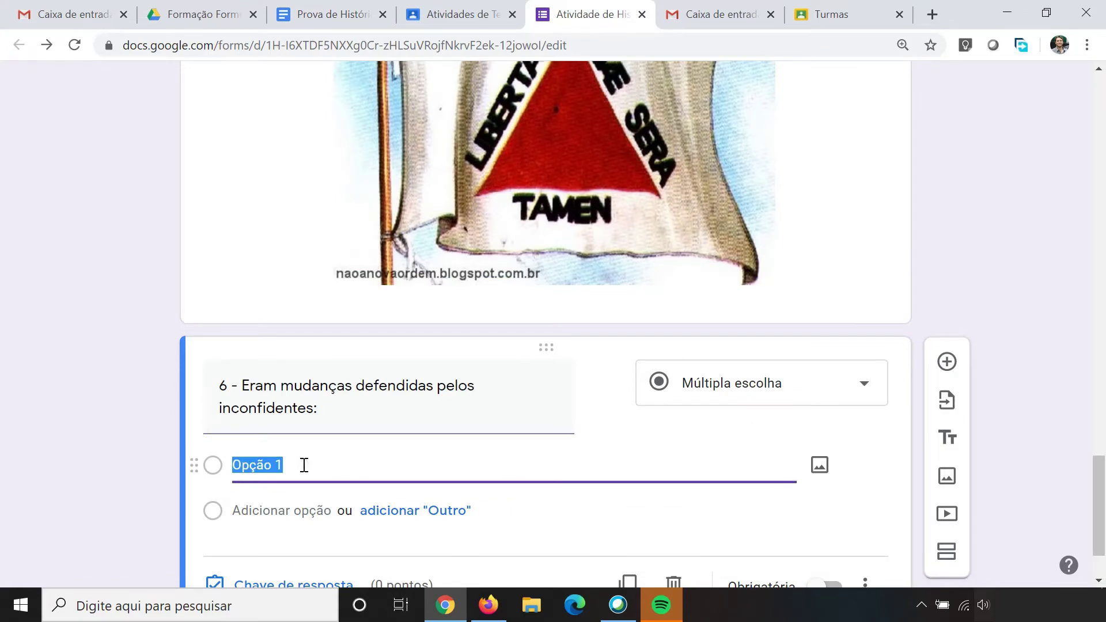
Step: Paste options a)–c), make question 6 required, and set a) as its 1-point answer
key("ctrl+v")
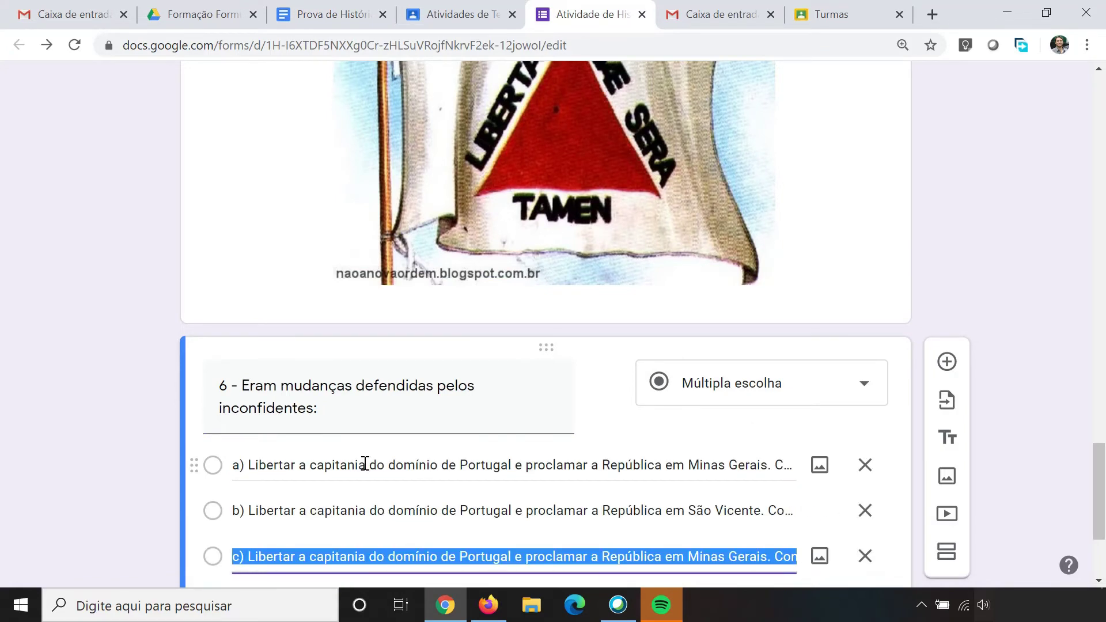
scroll(368, 461, "down", 1)
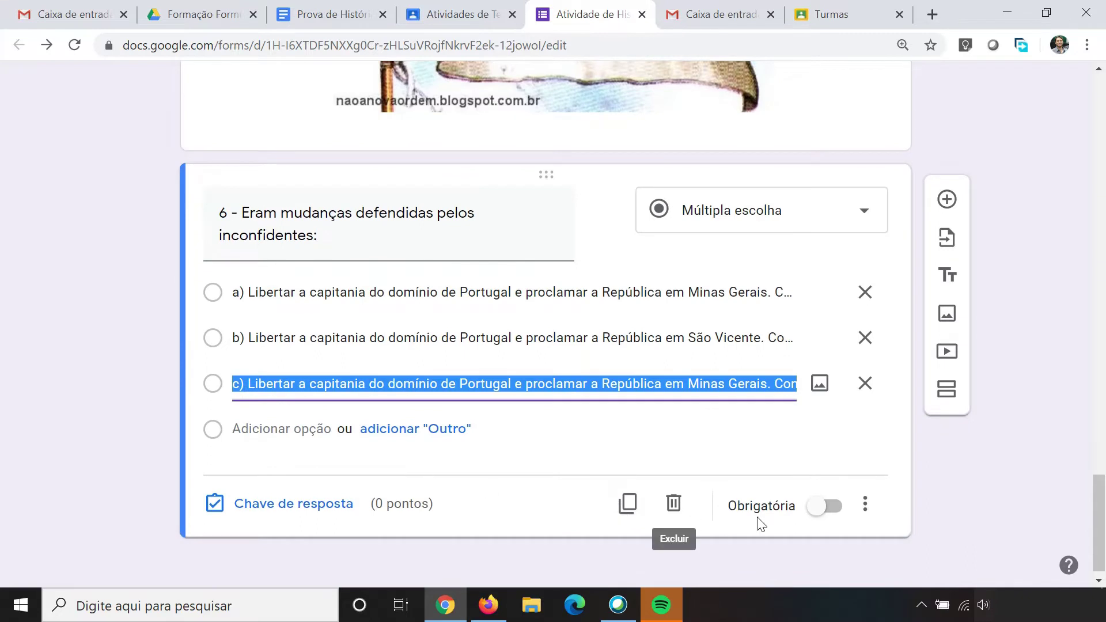
left_click(827, 506)
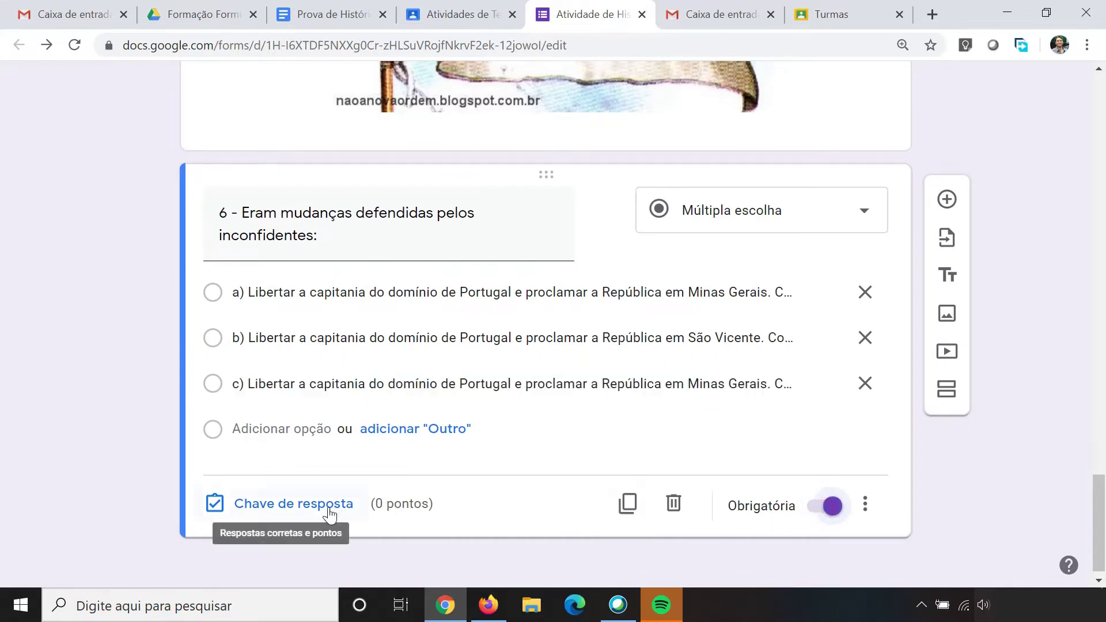
left_click(324, 507)
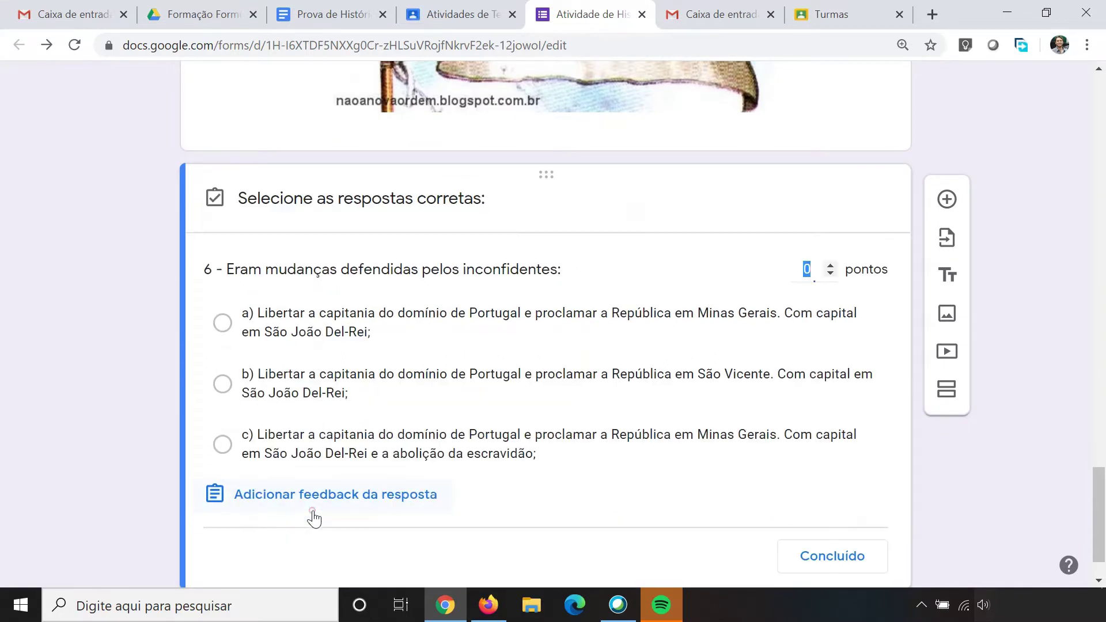
left_click(831, 265)
left_click(223, 325)
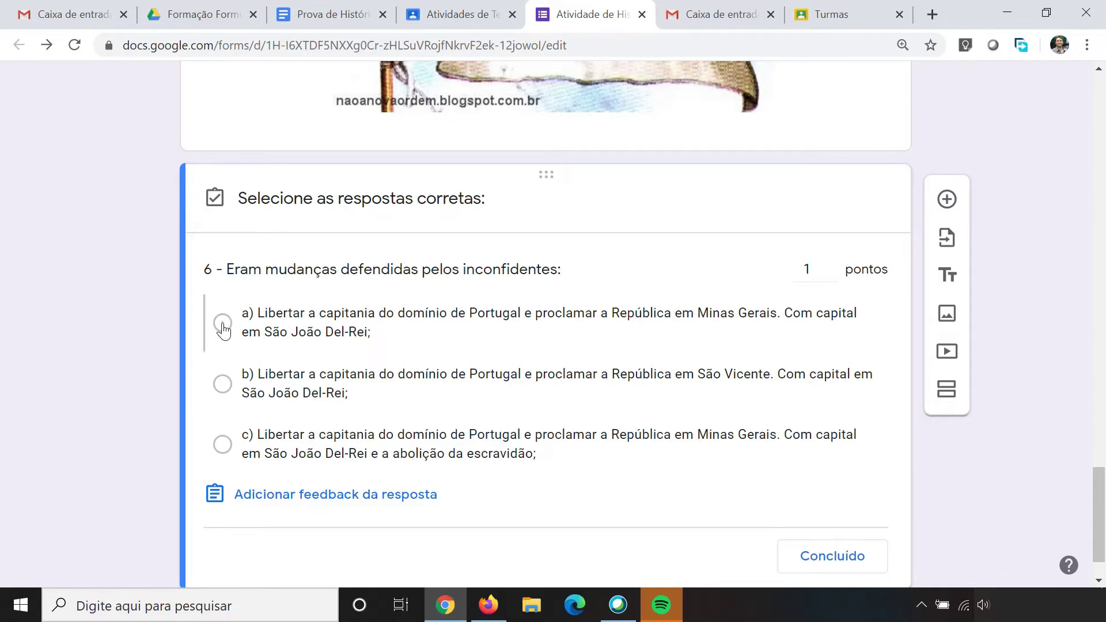
scroll(720, 468, "down", 1)
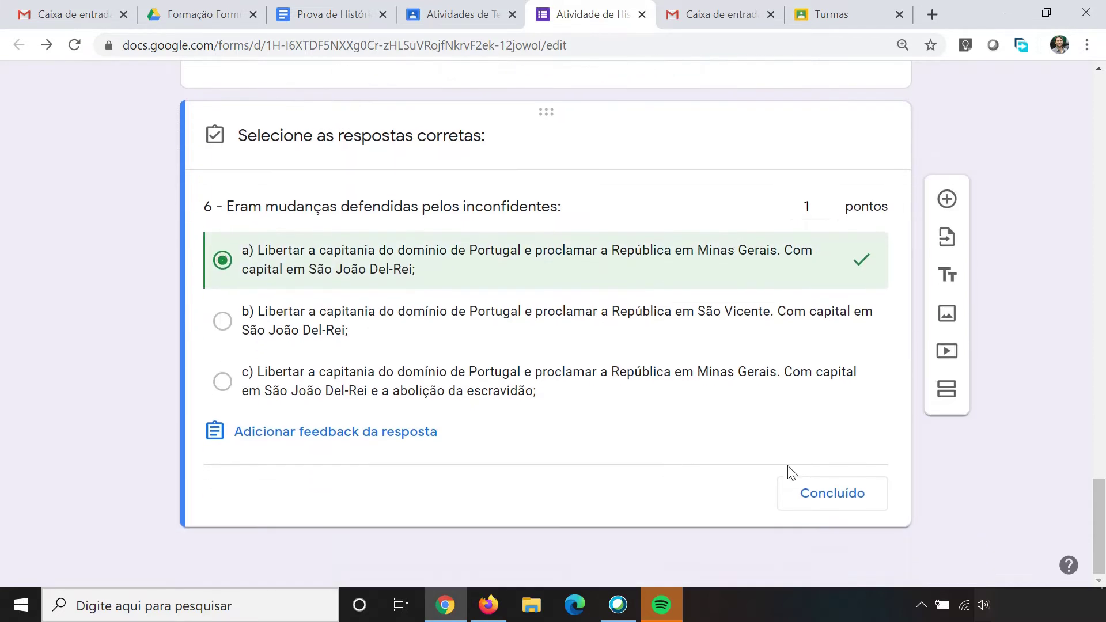
left_click(813, 495)
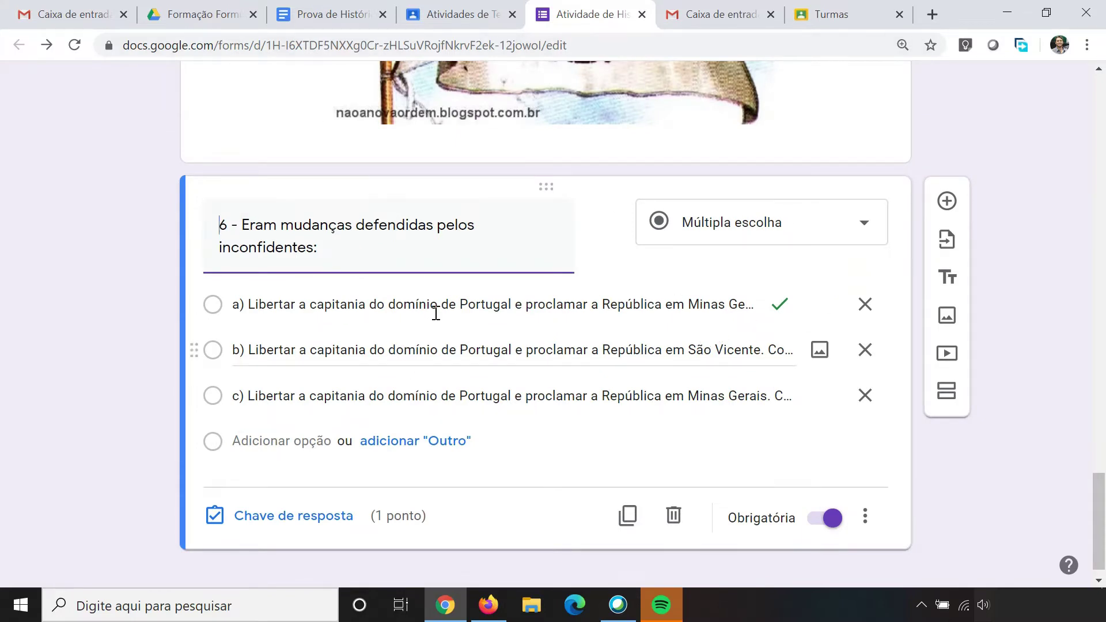
Step: Scroll back to question 1, with its Elite and Popular options, and open it for editing
scroll(603, 345, "up", 7)
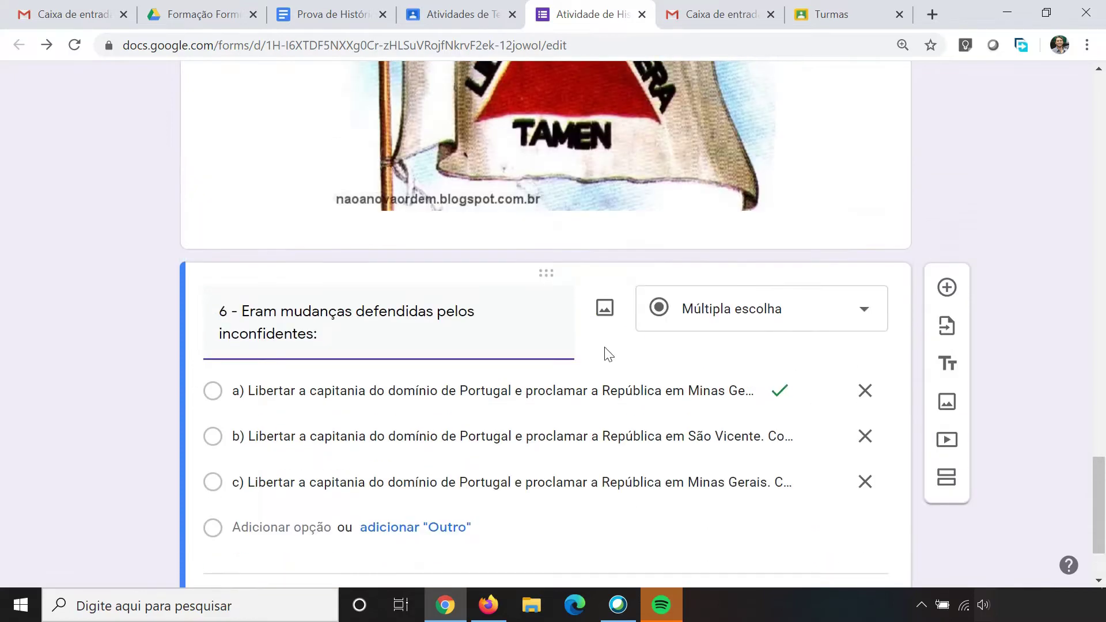
scroll(603, 346, "down", 5)
scroll(486, 351, "up", 20)
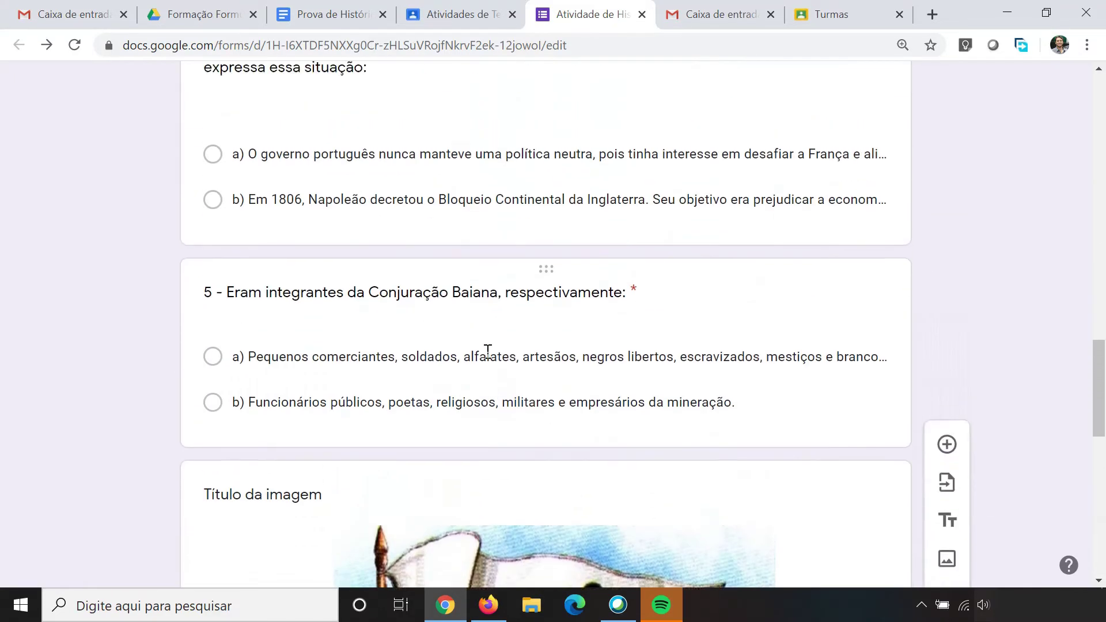
scroll(487, 354, "up", 8)
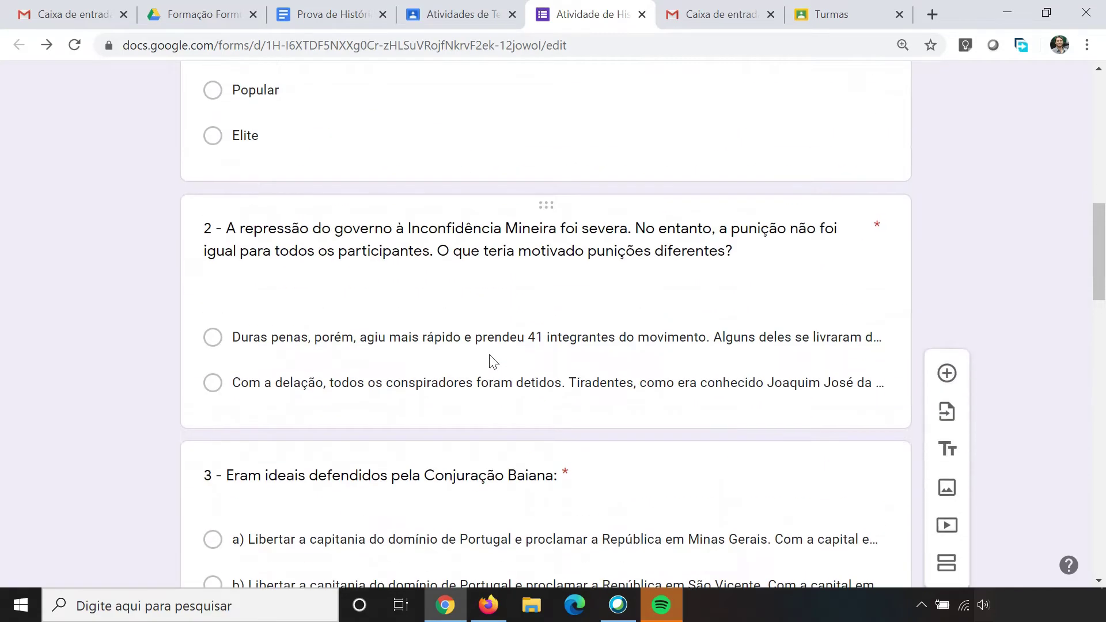
scroll(490, 354, "up", 7)
scroll(491, 356, "down", 9)
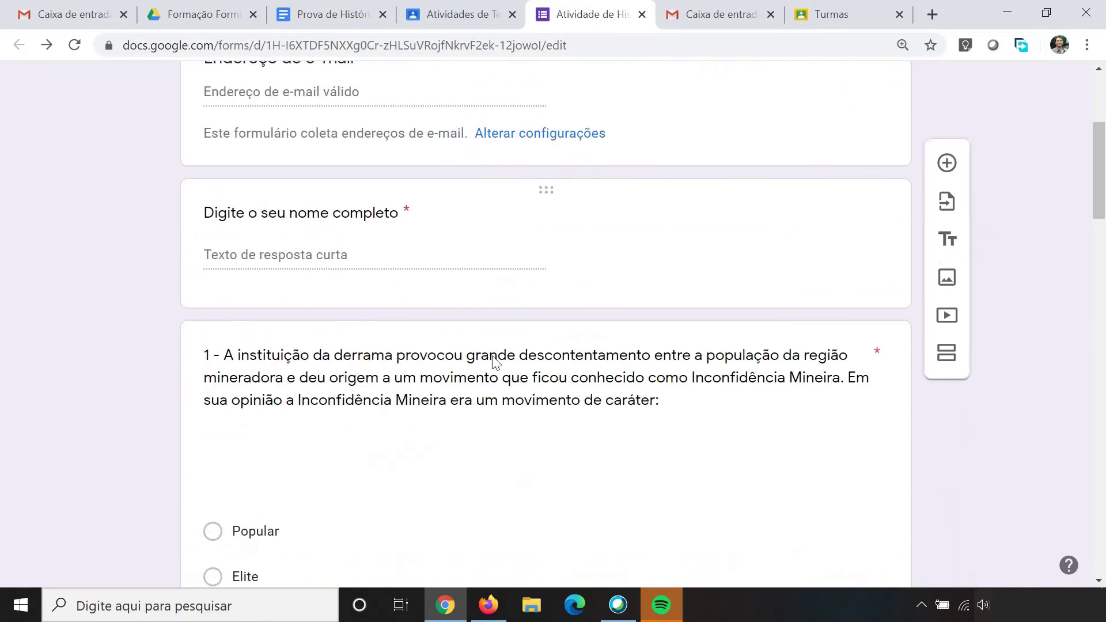
scroll(505, 360, "up", 5)
scroll(504, 352, "down", 9)
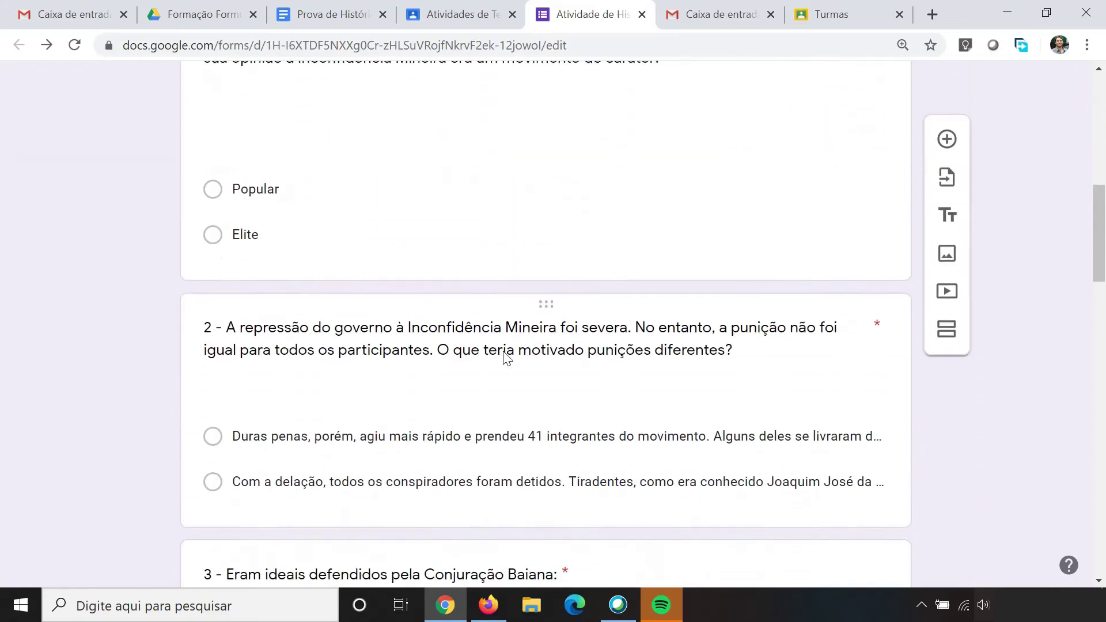
scroll(505, 357, "down", 15)
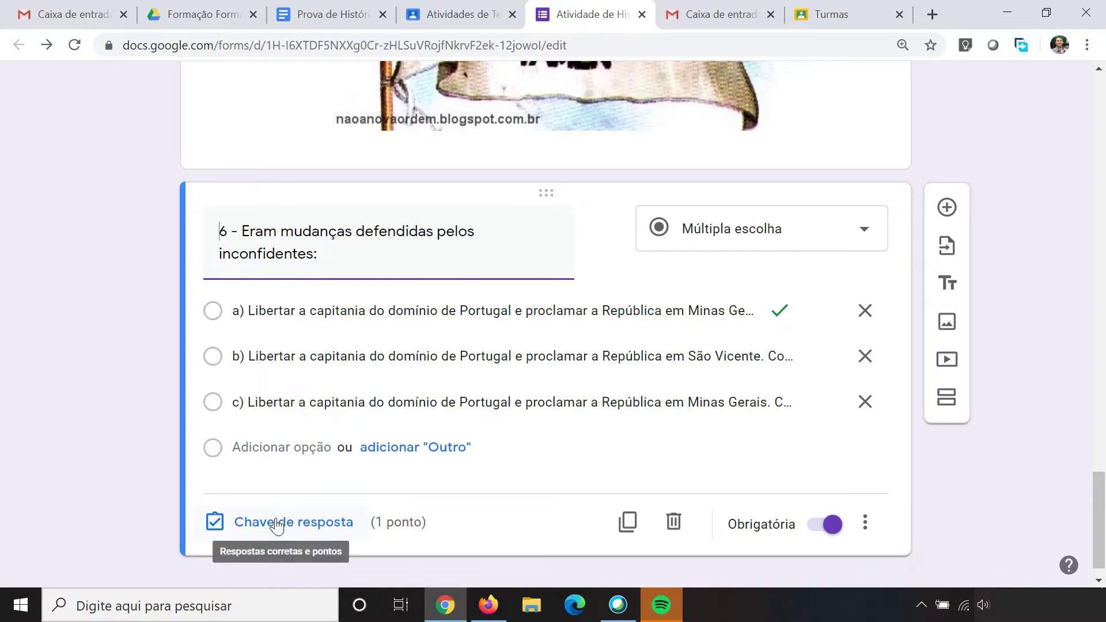
scroll(557, 346, "up", 10)
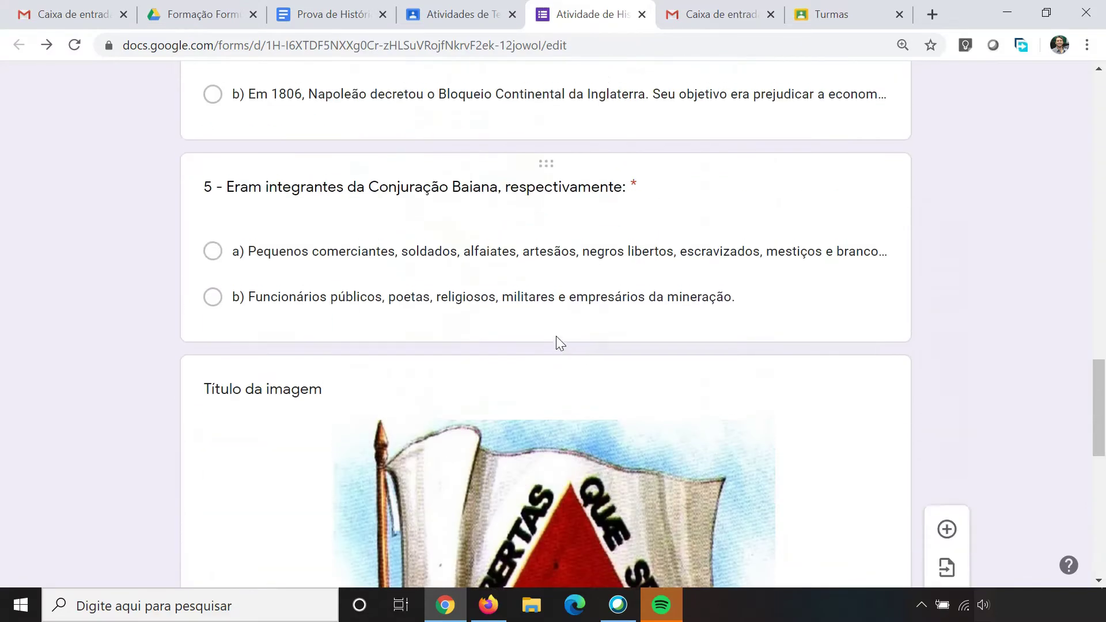
scroll(555, 336, "up", 20)
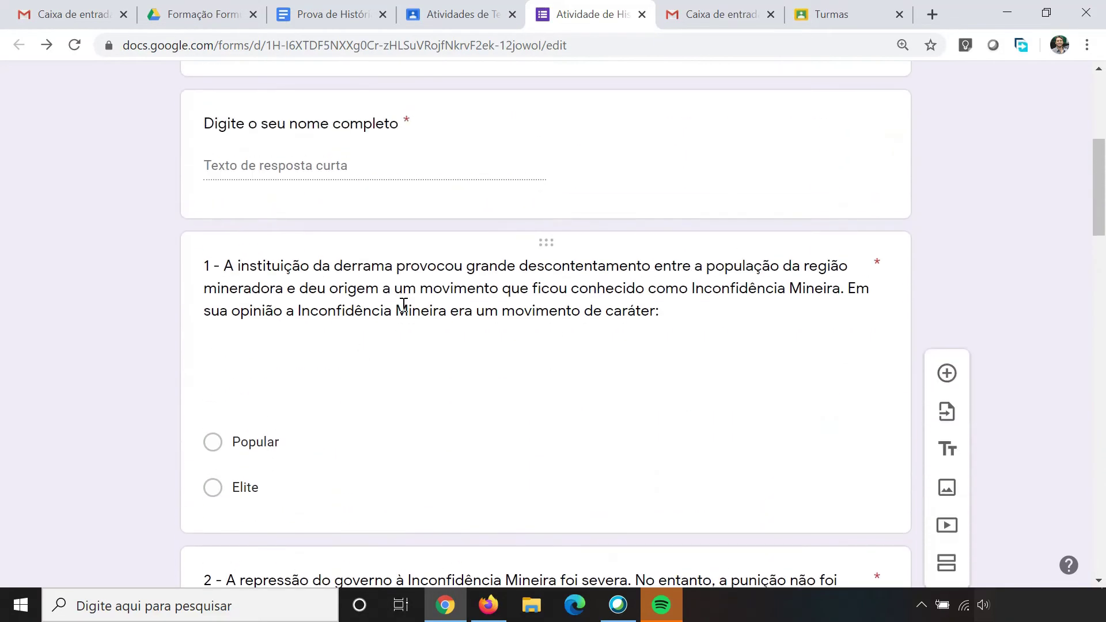
left_click(408, 298)
scroll(554, 304, "down", 5)
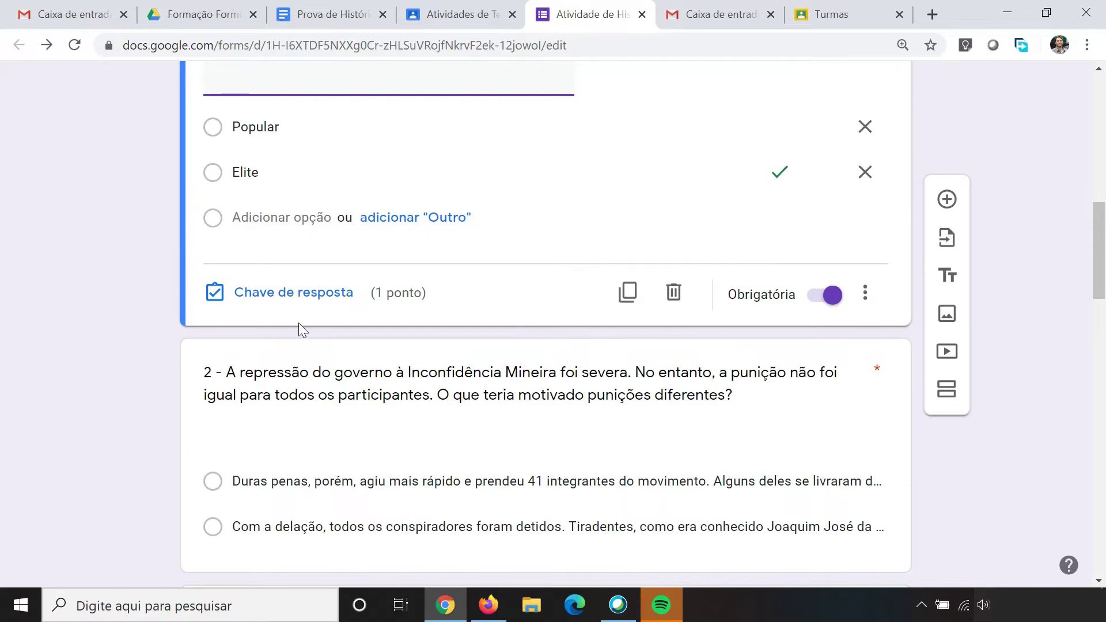
Step: Make Elite question 1's only correct answer, save the answer key, and close the quiz tab
left_click(273, 295)
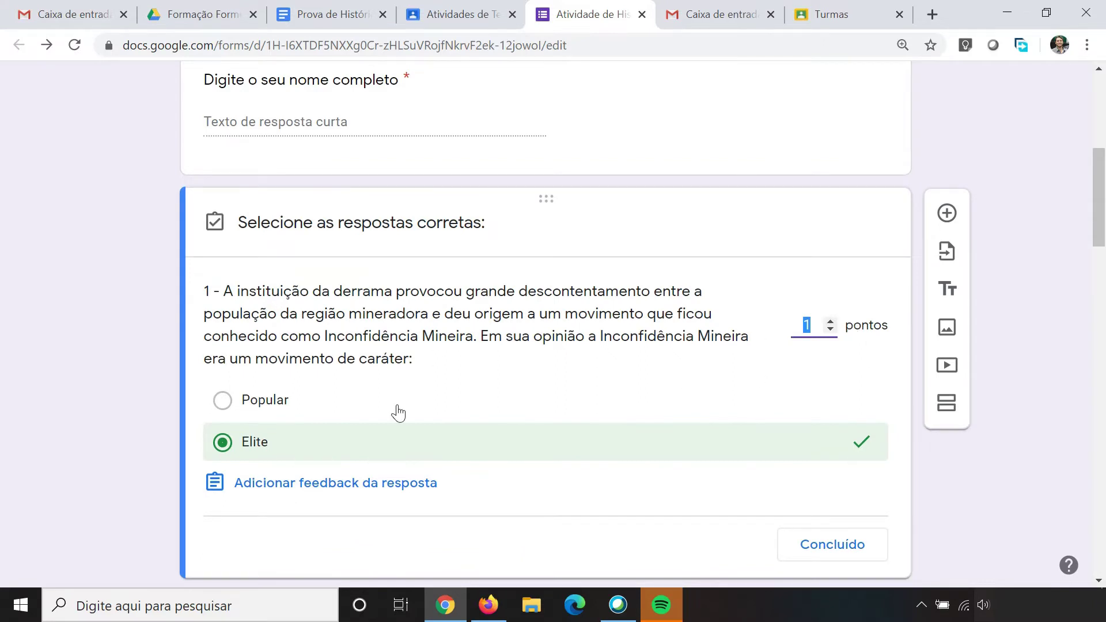
left_click(225, 401)
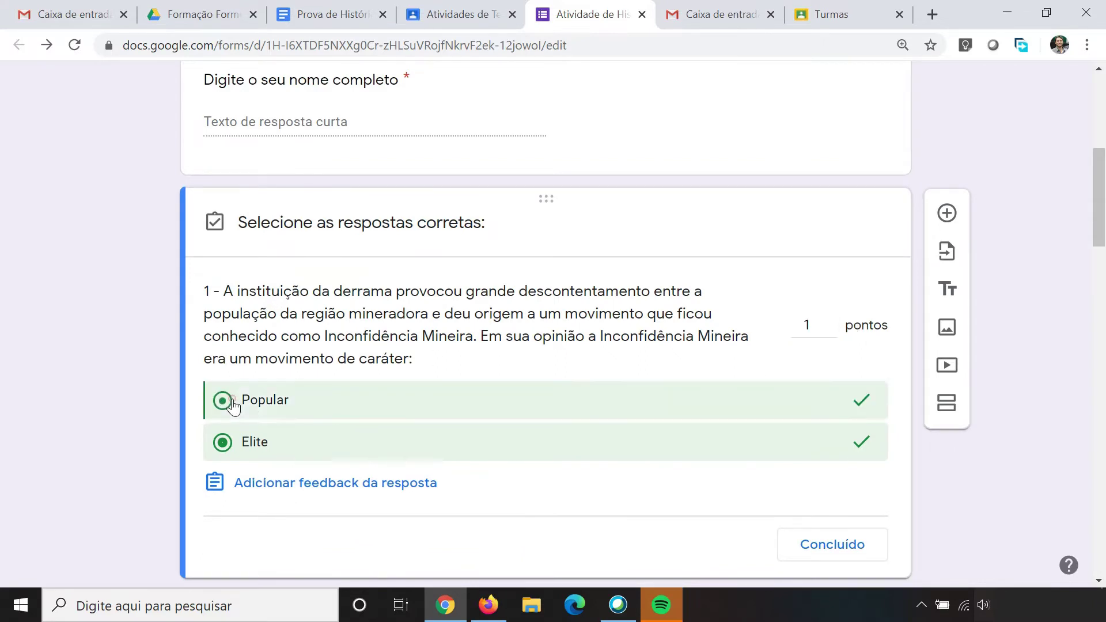
left_click(226, 443)
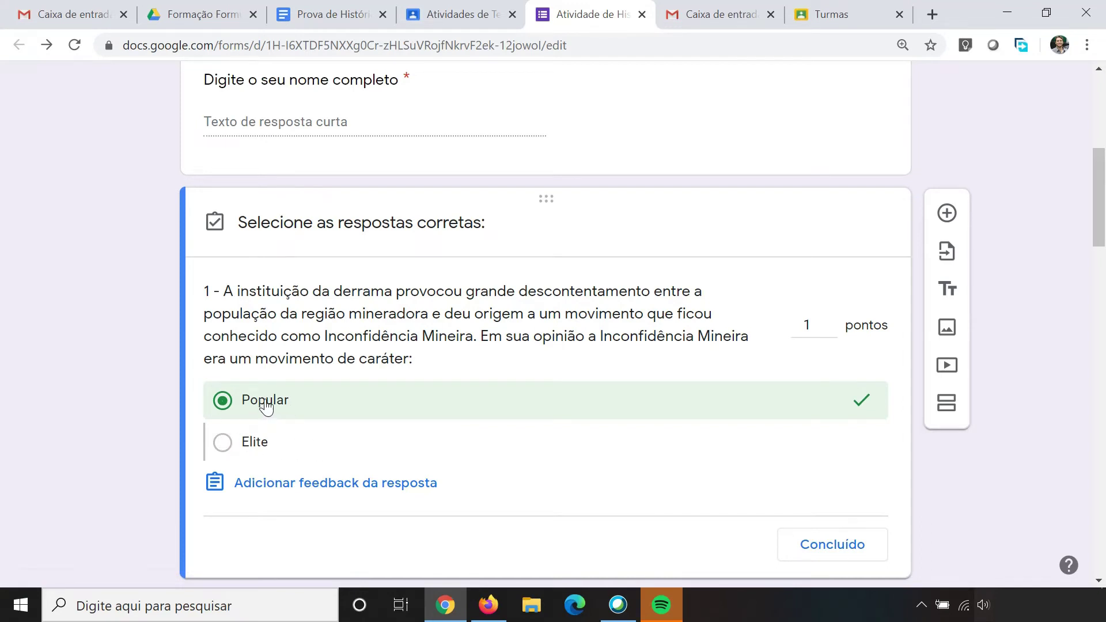
left_click(226, 406)
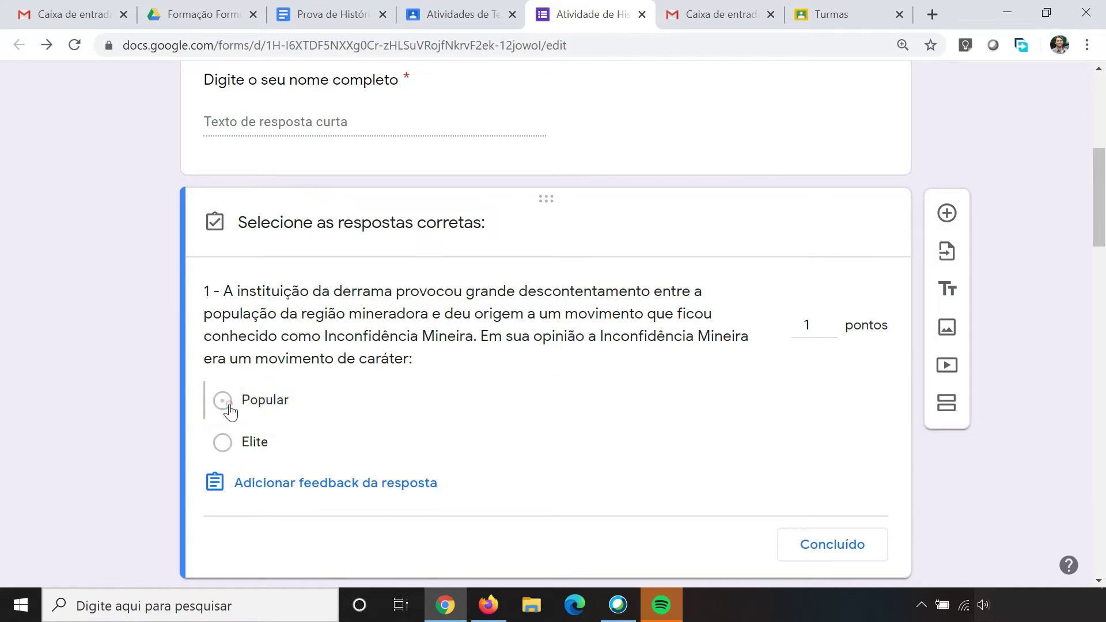
left_click(222, 443)
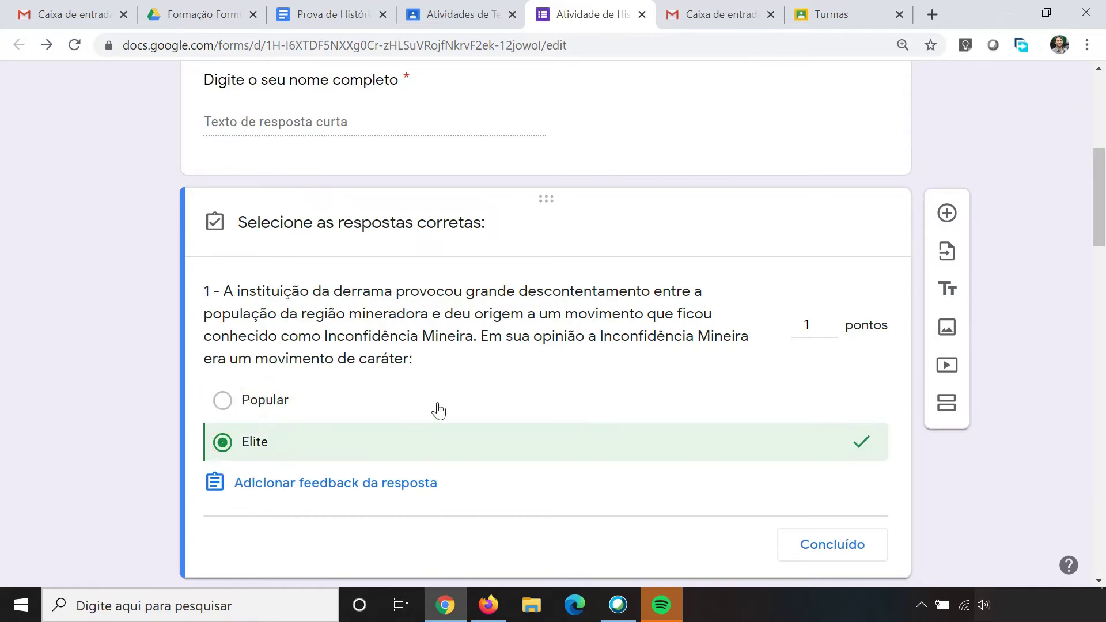
scroll(489, 403, "down", 3)
left_click(813, 373)
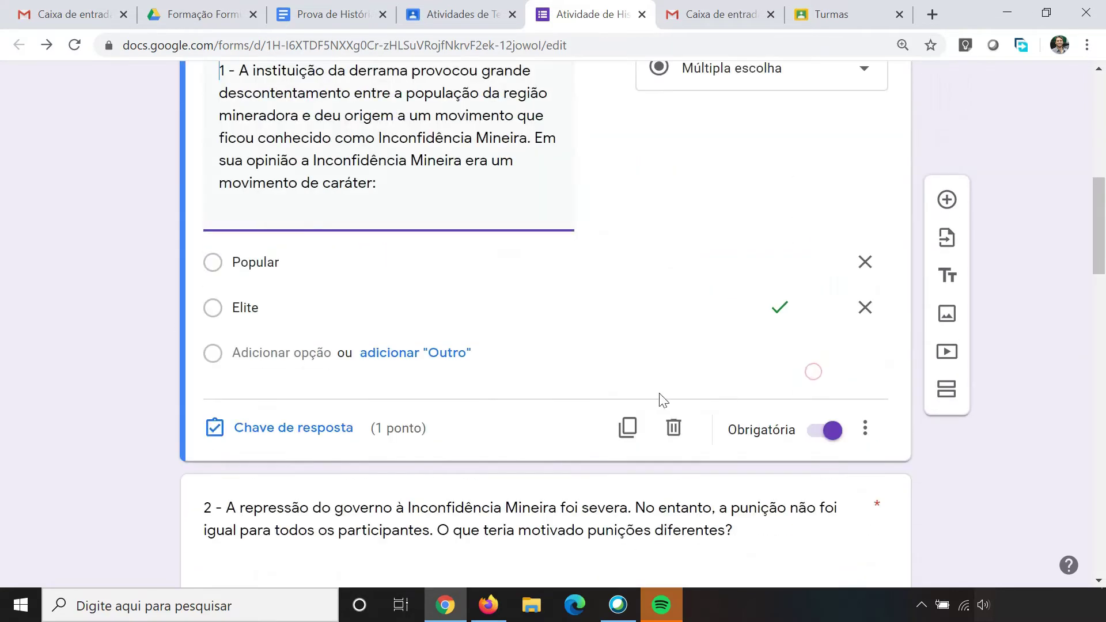
scroll(603, 390, "up", 5)
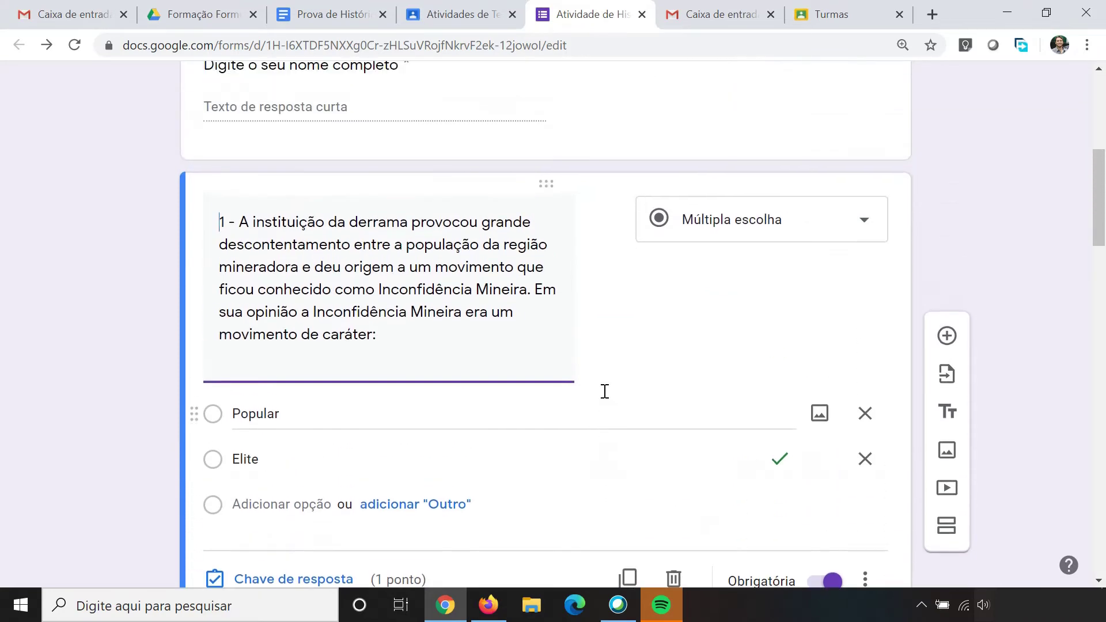
scroll(607, 397, "up", 5)
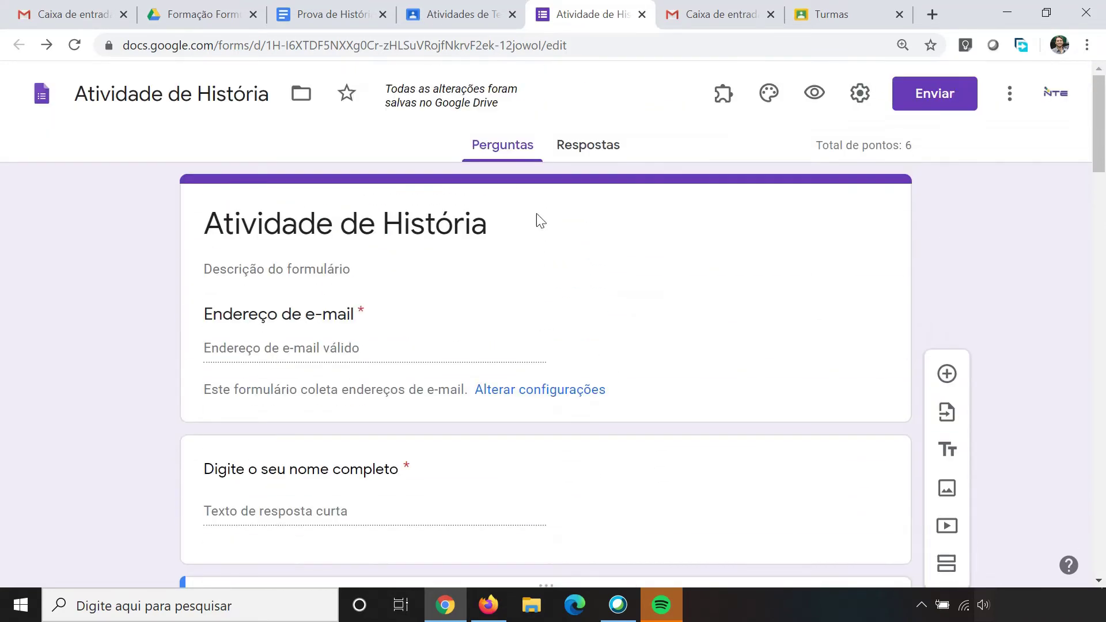
left_click(641, 15)
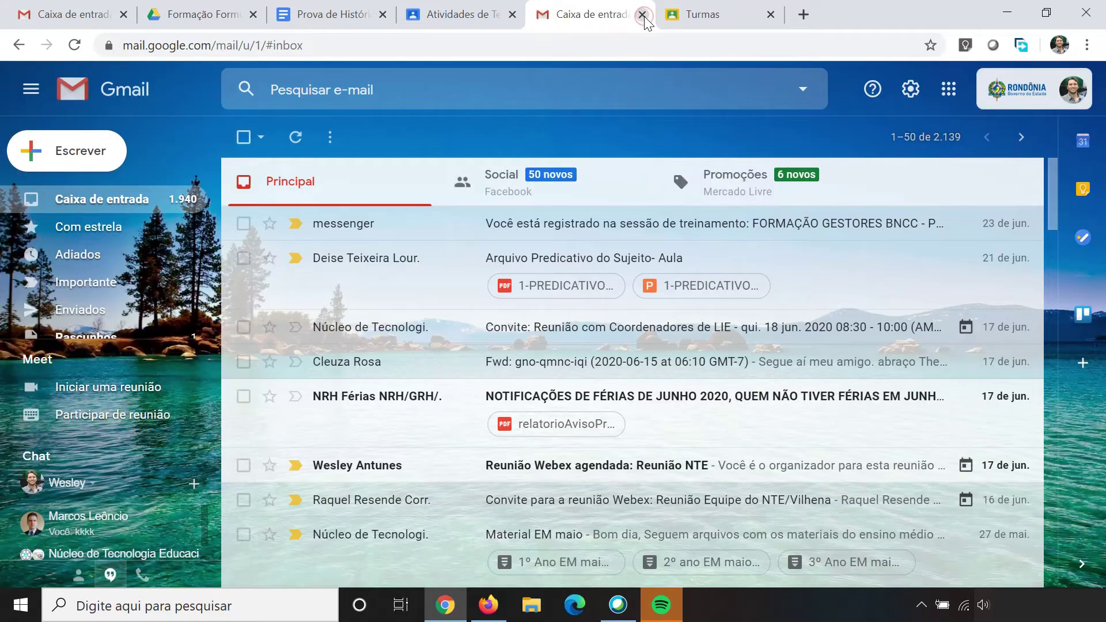
Step: Drop the 25 June schedule and assign Atividade de História to the class immediately
left_click(476, 17)
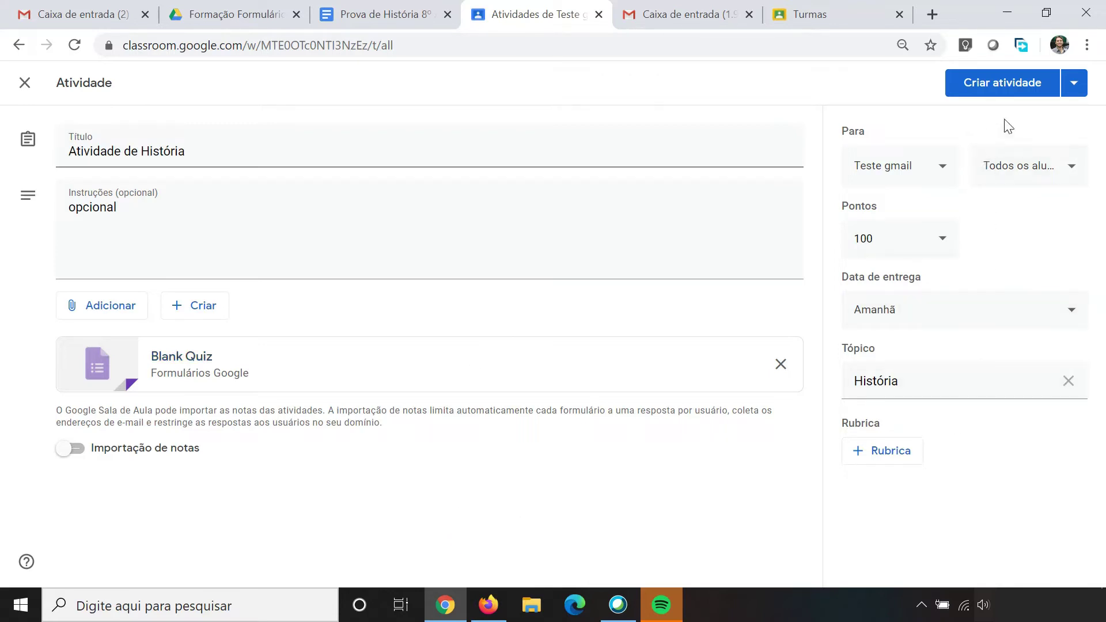
left_click(1078, 89)
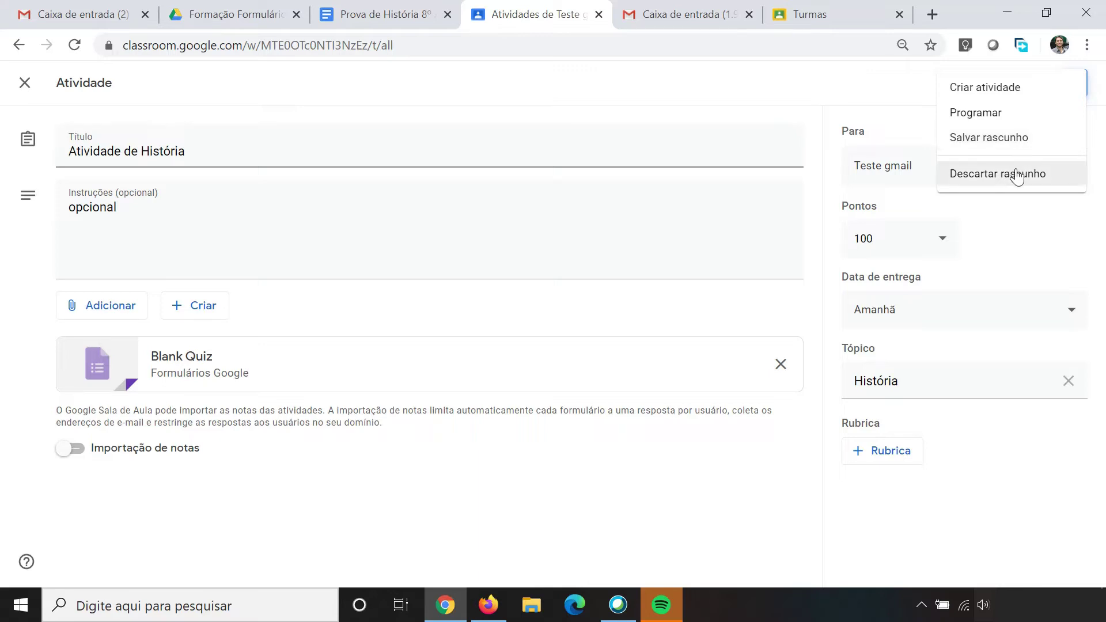
left_click(1004, 115)
left_click(609, 294)
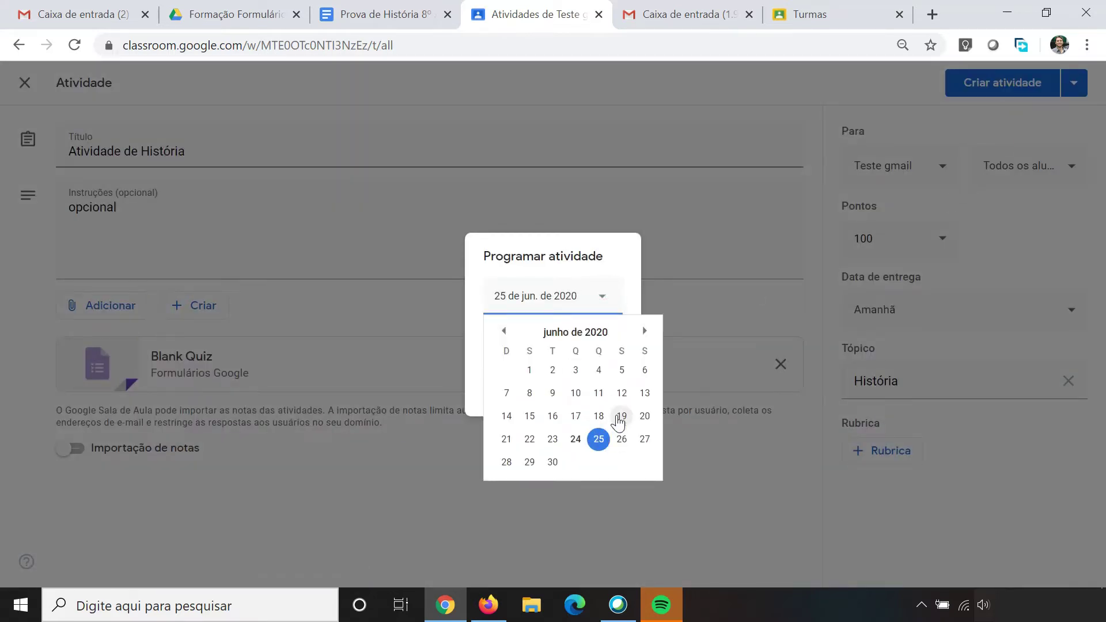
left_click(573, 266)
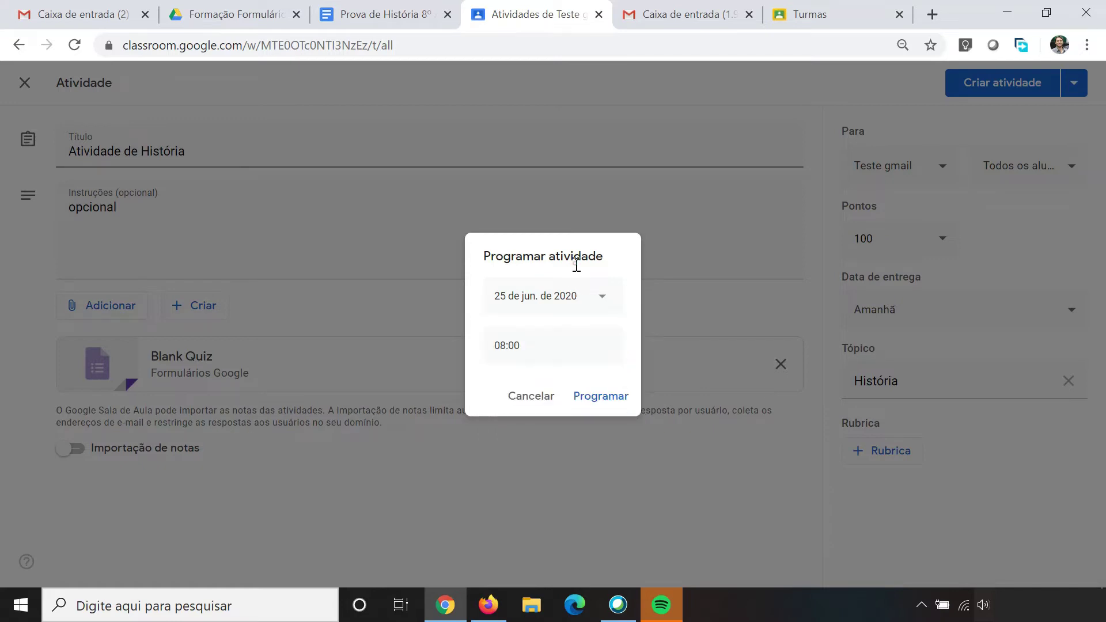
left_click(559, 346)
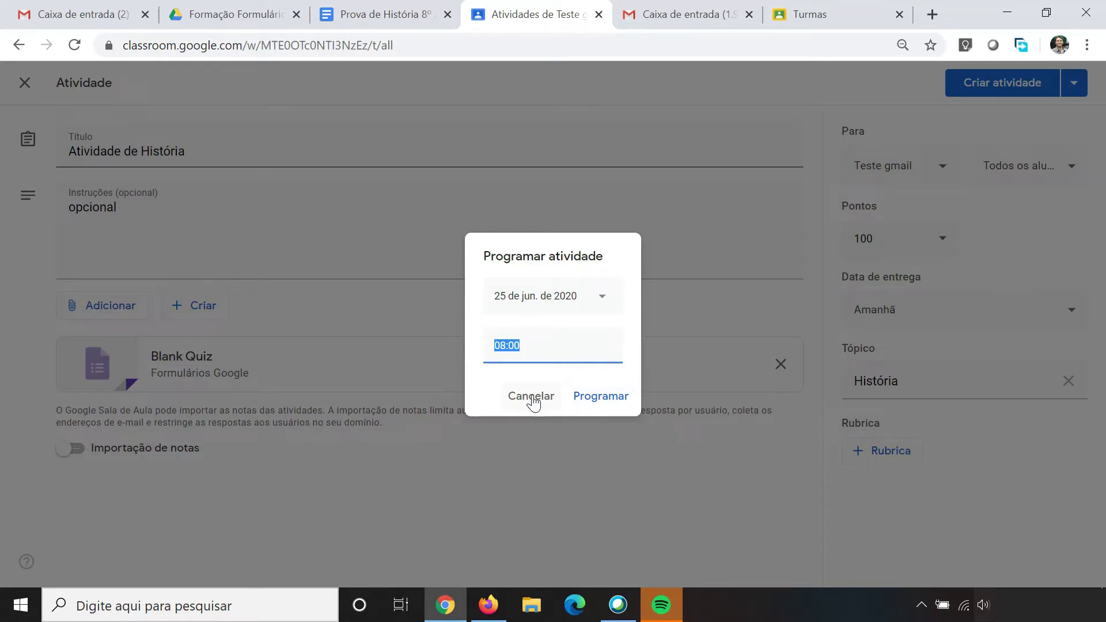
left_click(531, 397)
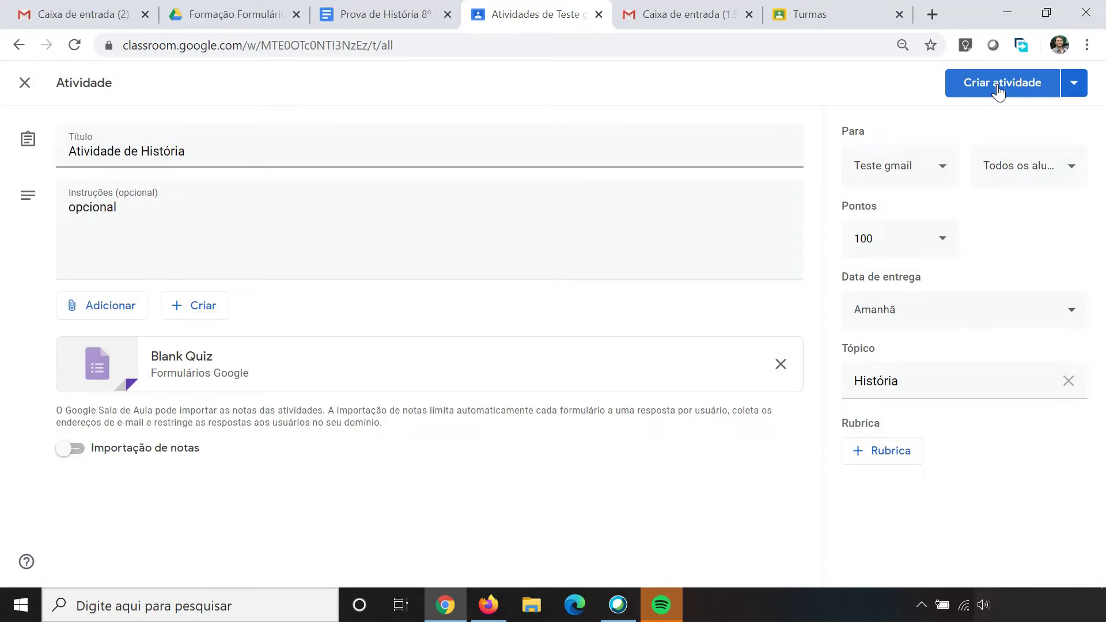
left_click(999, 91)
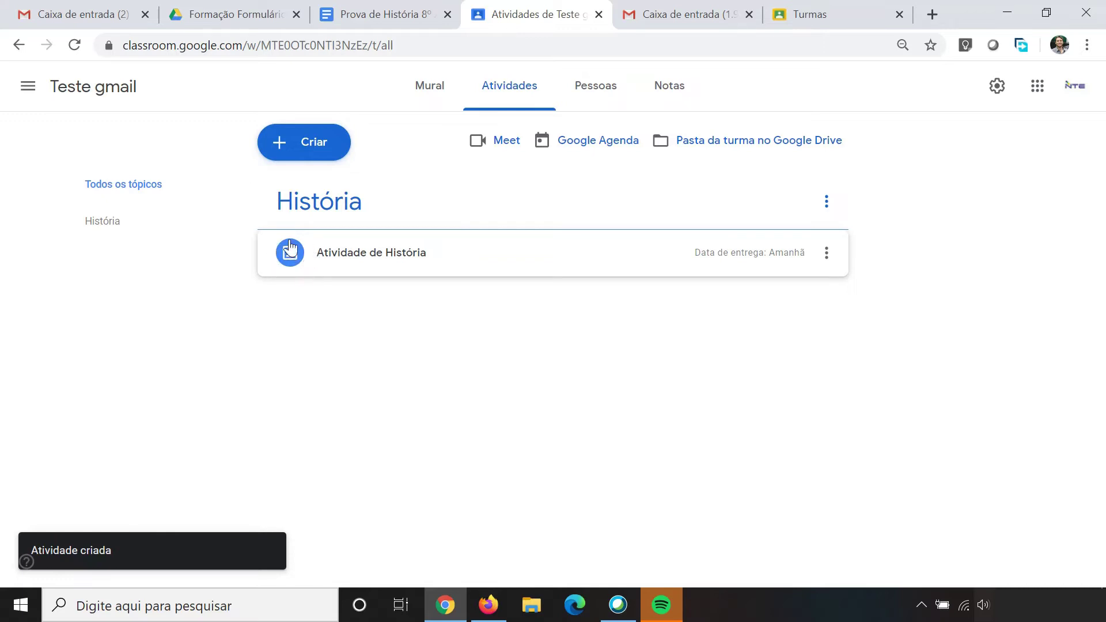
Step: Edit the posted Atividade de História assignment to remove its due date and save it
left_click(407, 266)
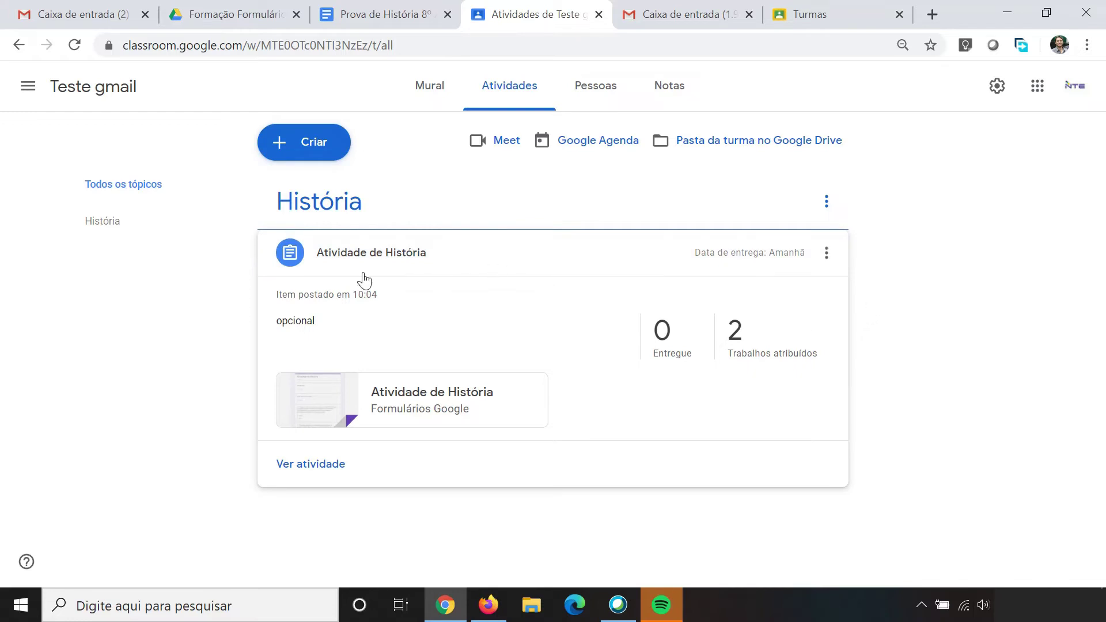
left_click(828, 253)
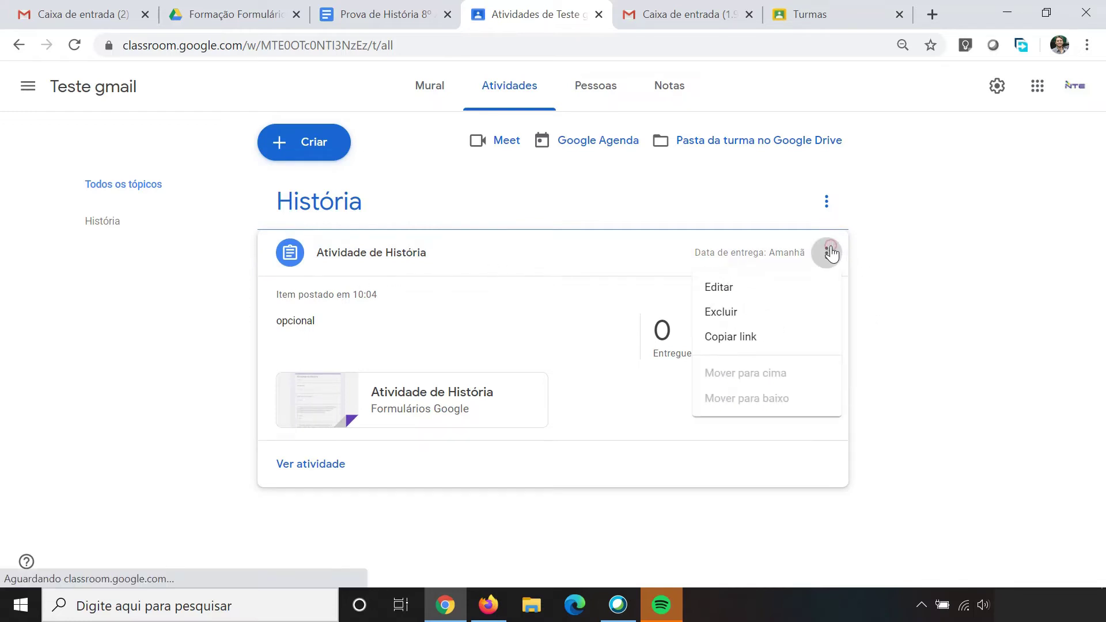
left_click(748, 289)
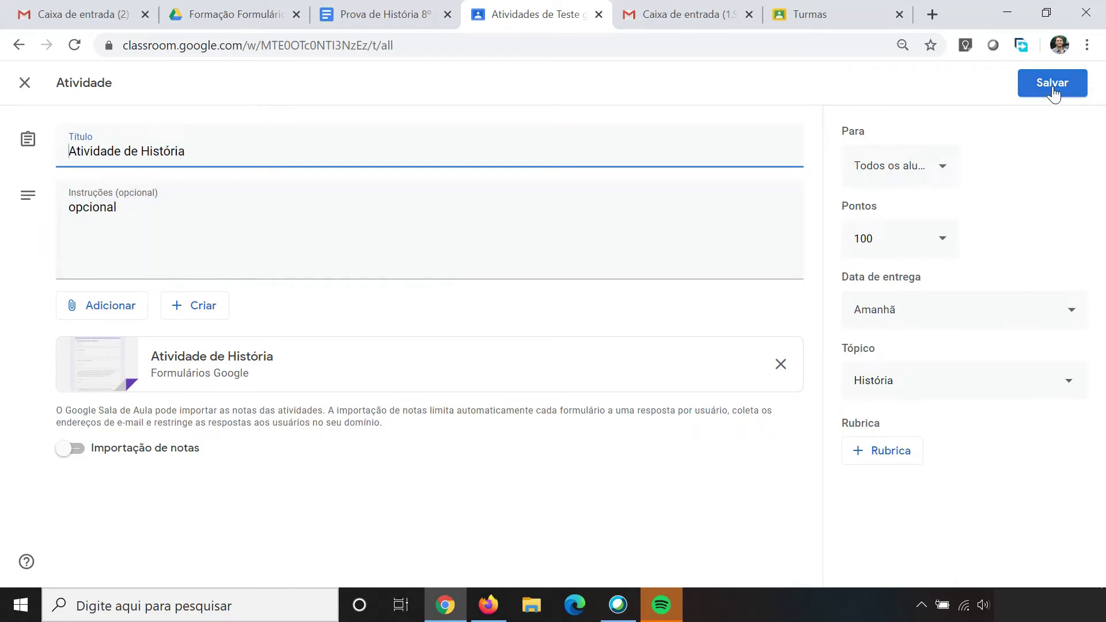
left_click(25, 84)
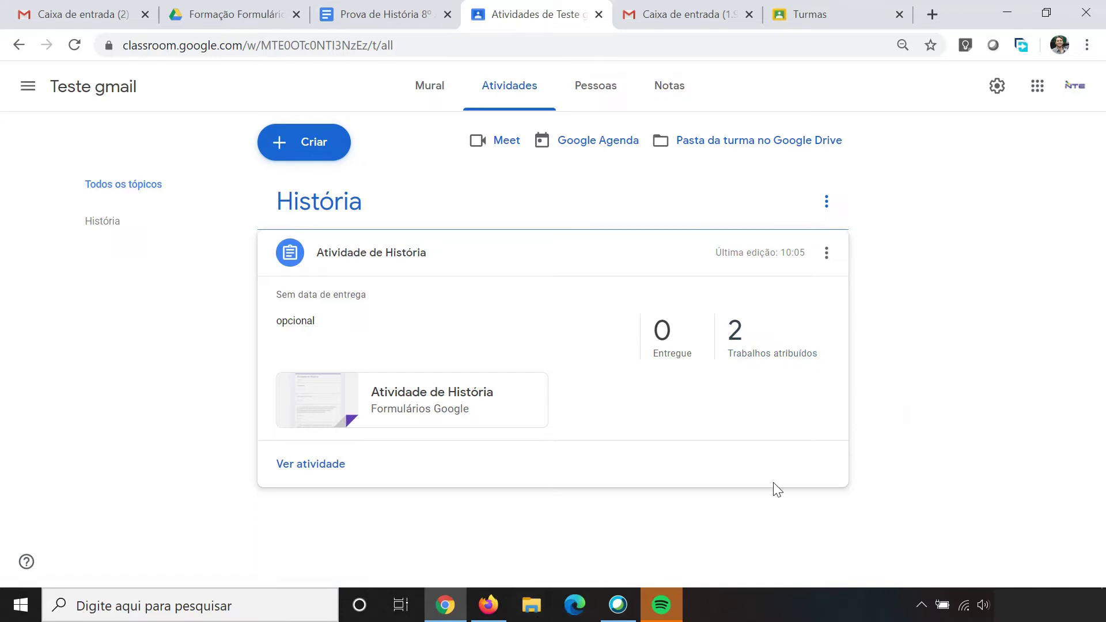
Step: As the student, open the Atividade de História post from the stream, then its attached quiz
left_click(497, 608)
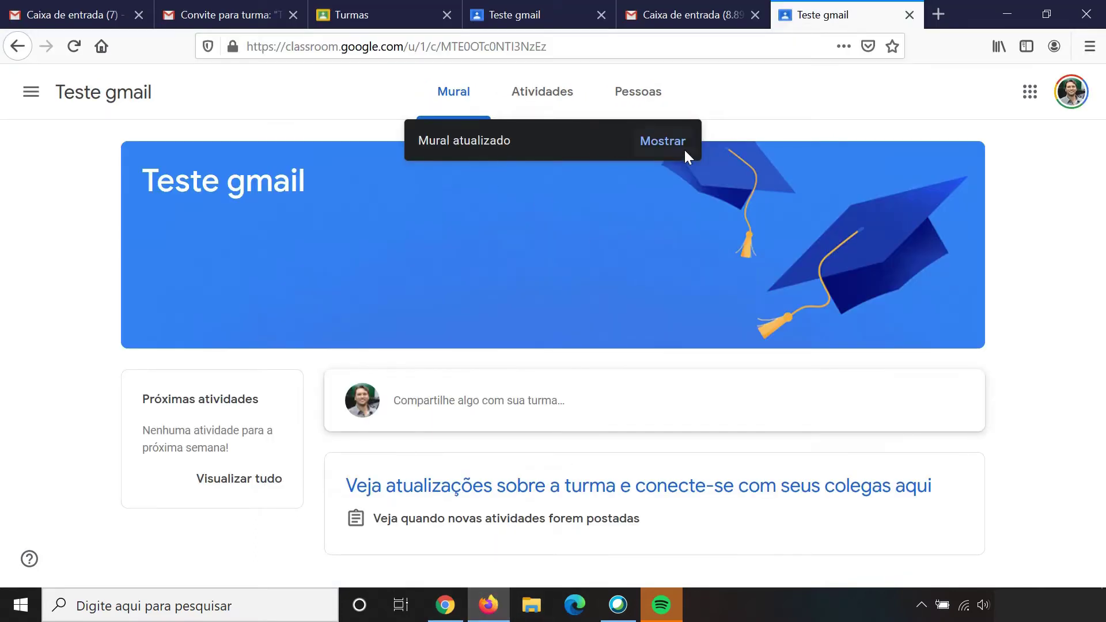
left_click(657, 151)
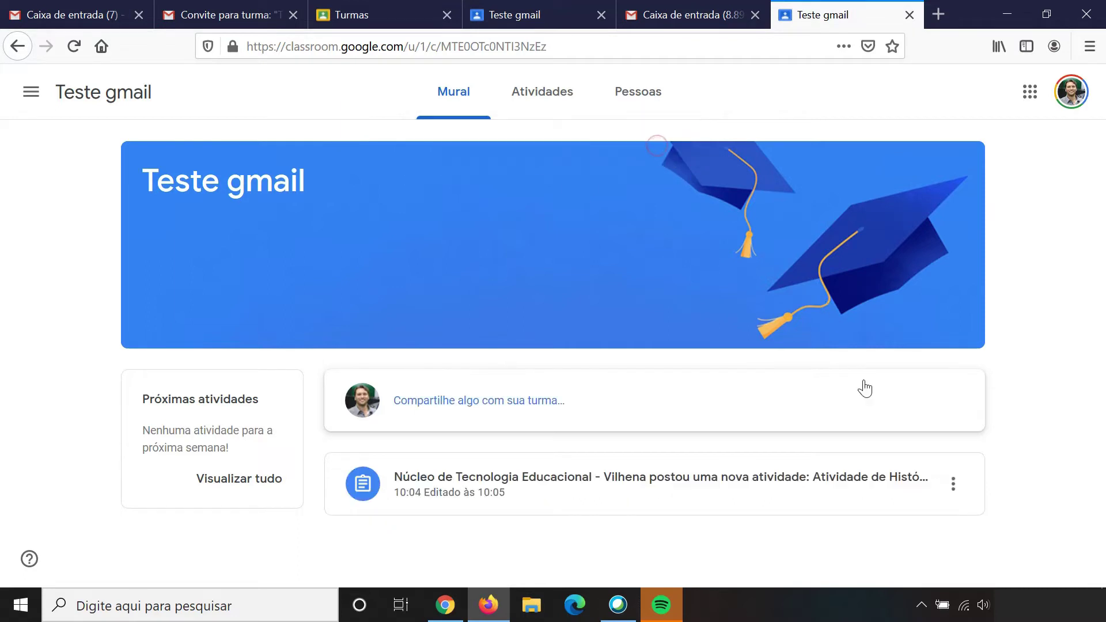
left_click(466, 479)
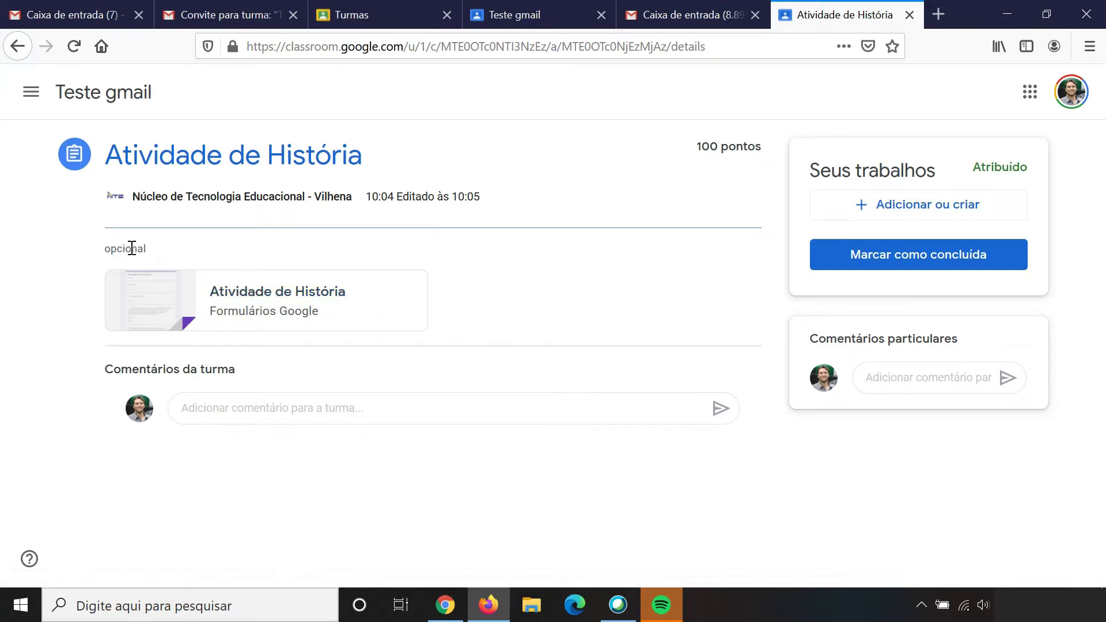
left_click_drag(148, 249, 107, 250)
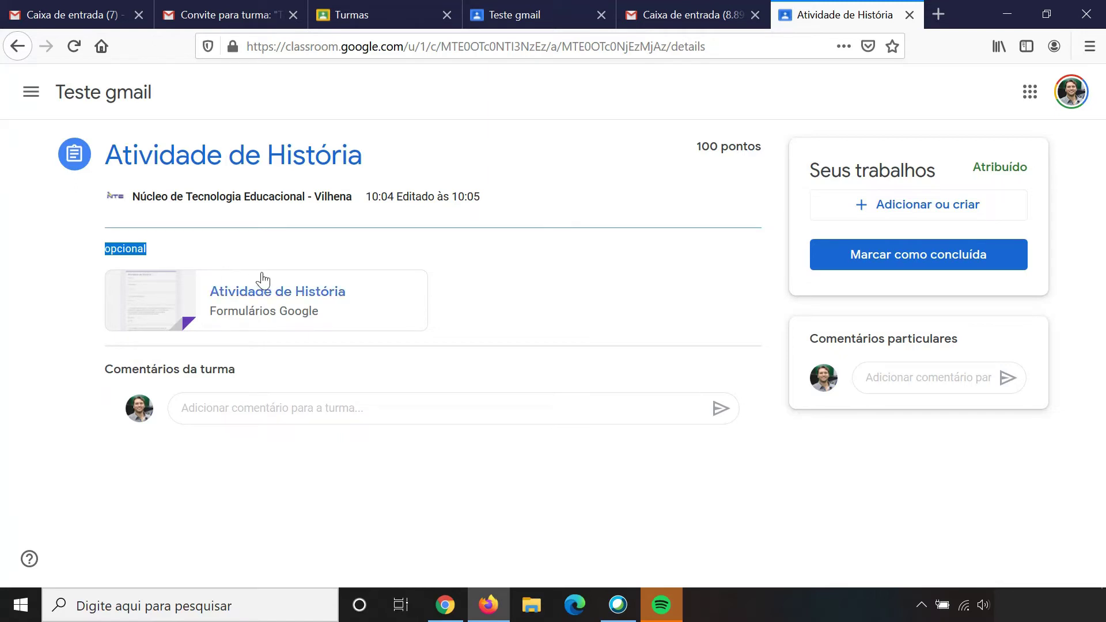
left_click(281, 312)
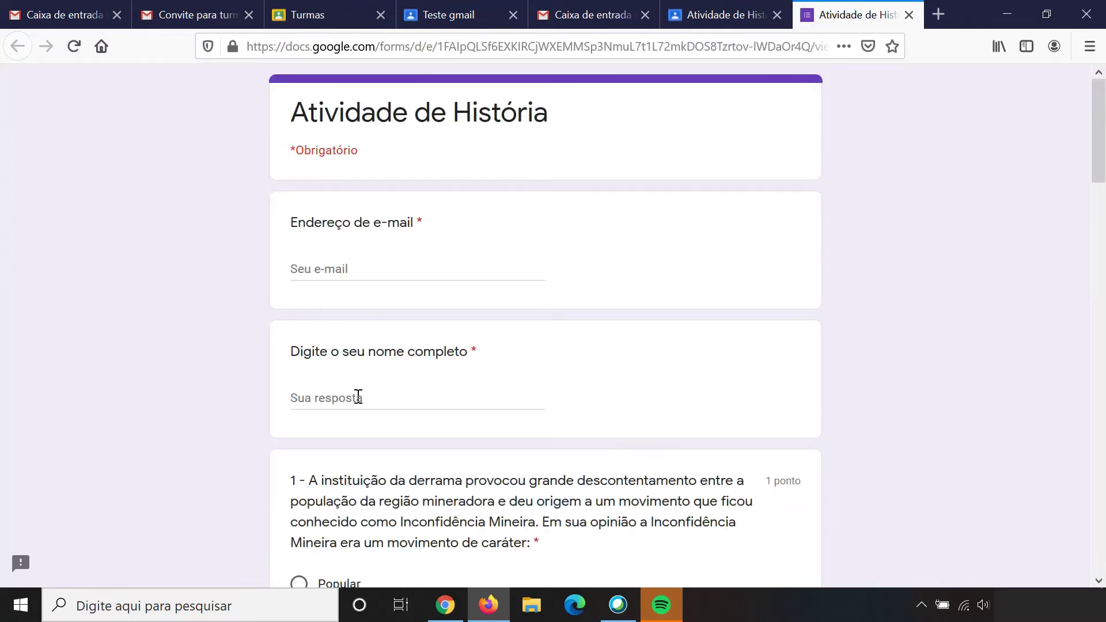
Step: Enter the student's e-mail address and full name at the top of the quiz
scroll(355, 398, "down", 10)
scroll(354, 401, "down", 10)
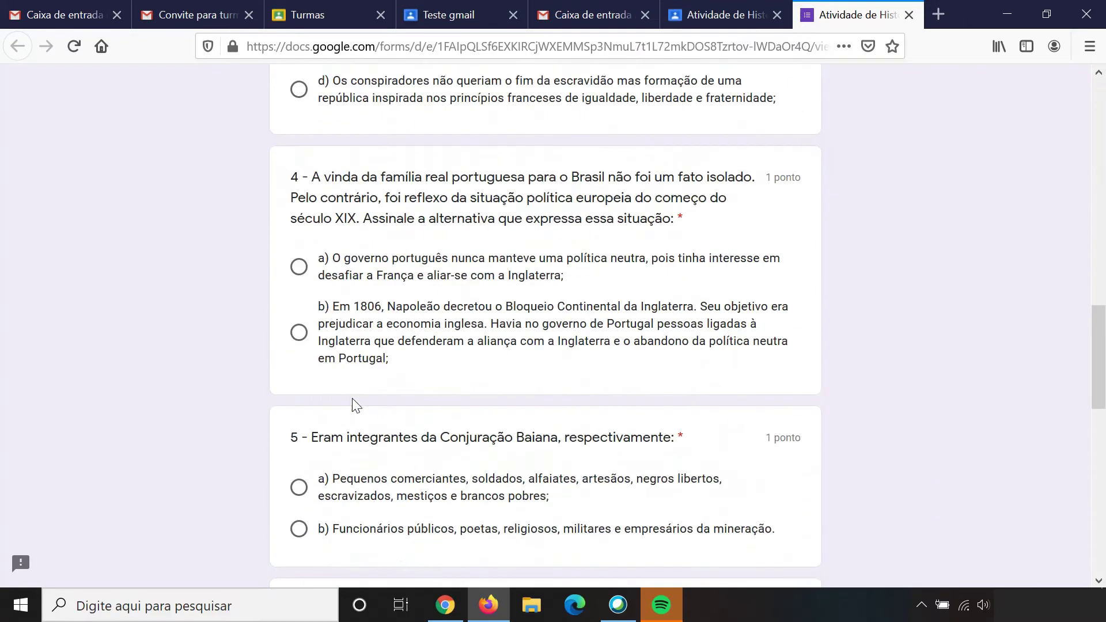
key("Home")
left_click(355, 269)
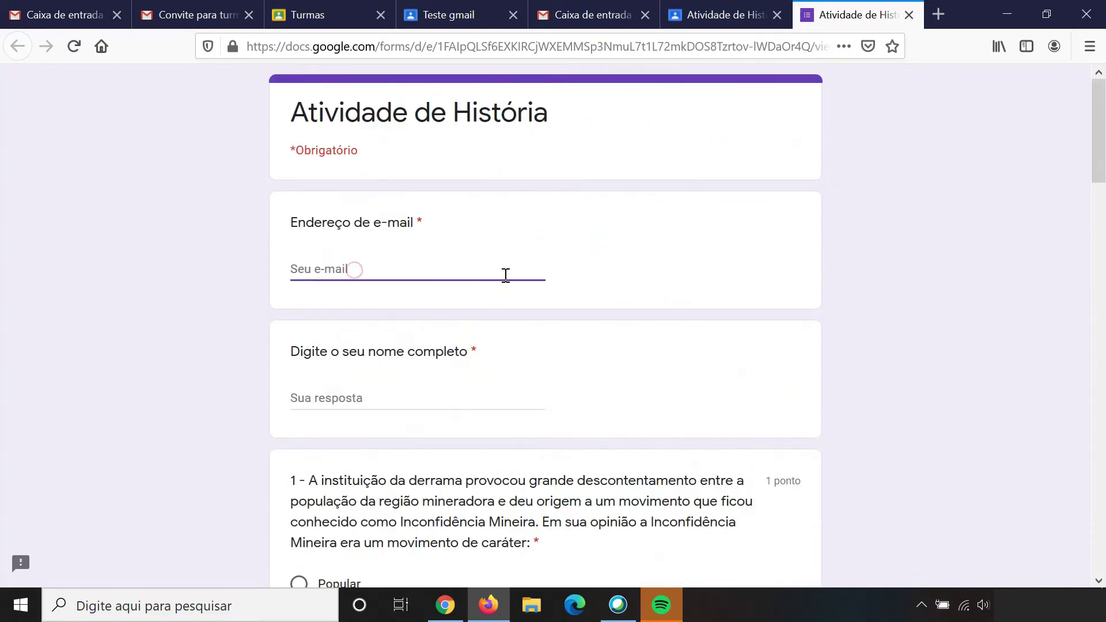
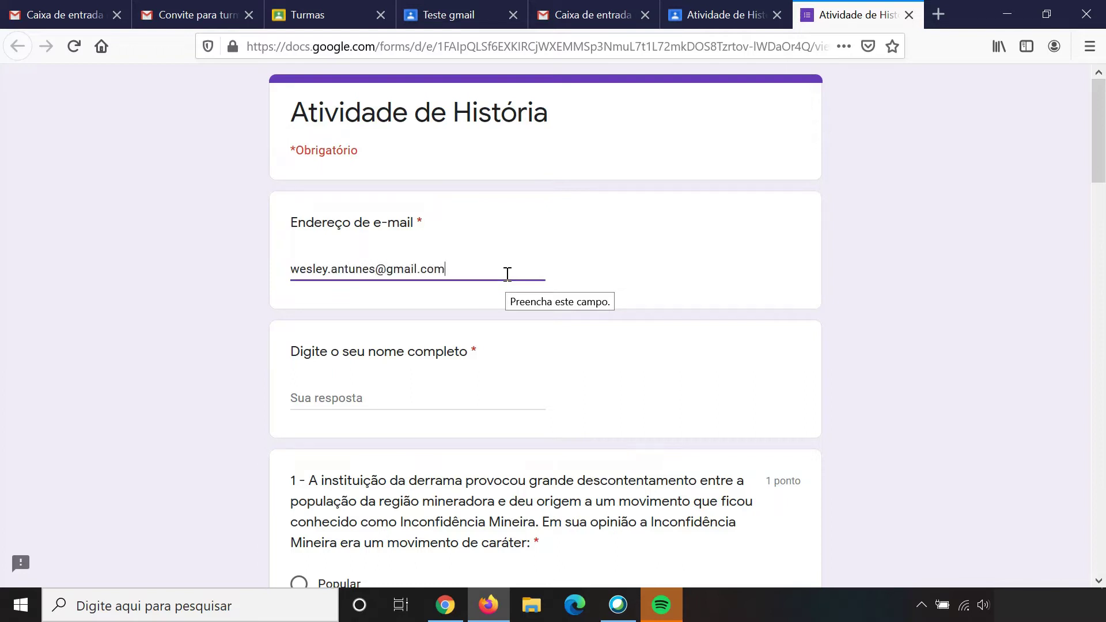
key("Tab")
type("We")
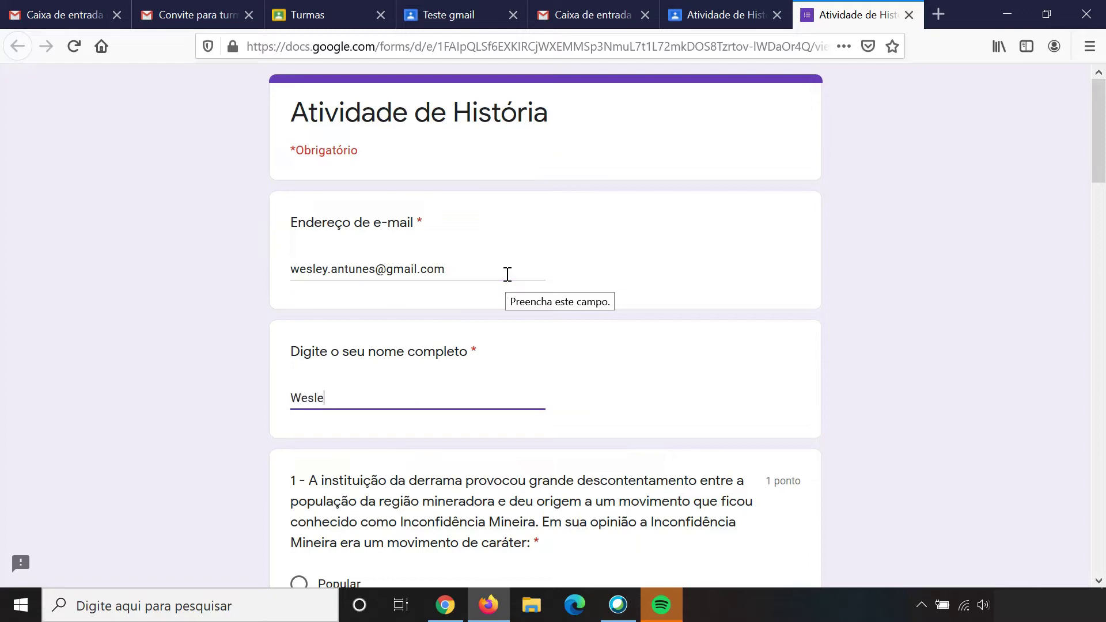
left_click(205, 313)
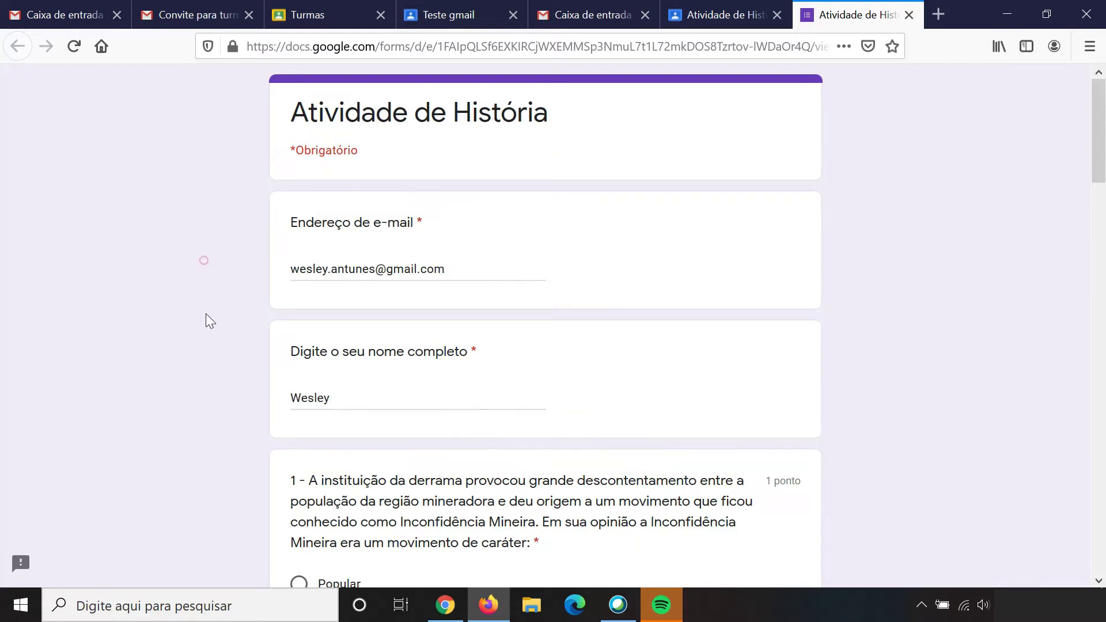
Step: Answer questions 1–3 with Elite, the second option, and c)
scroll(346, 374, "down", 5)
left_click(299, 348)
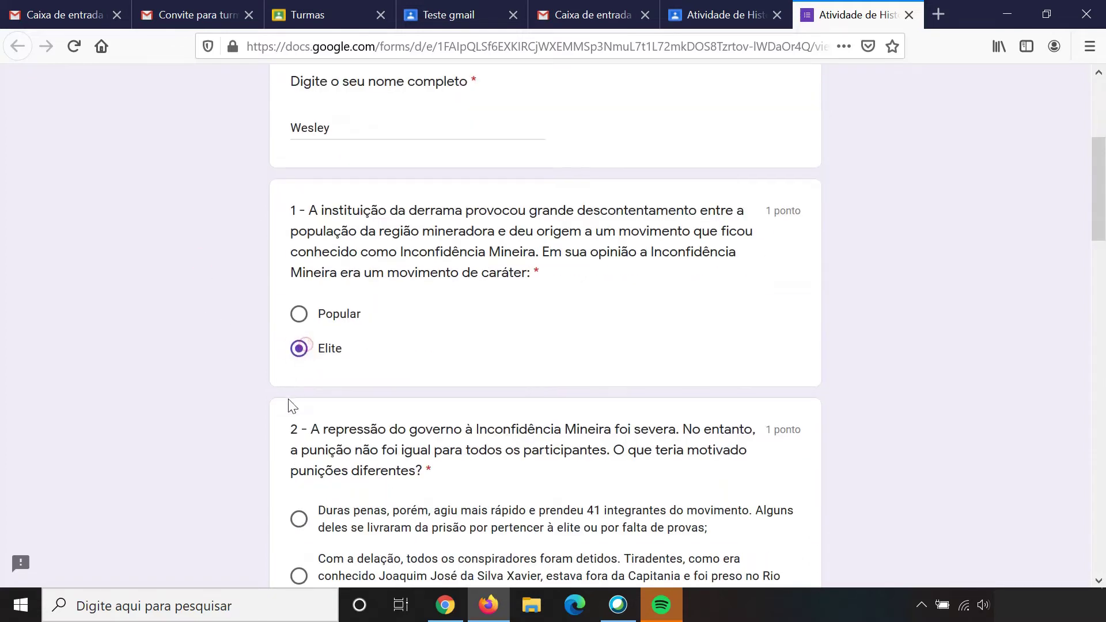
scroll(290, 400, "down", 6)
left_click(299, 217)
scroll(308, 323, "down", 2)
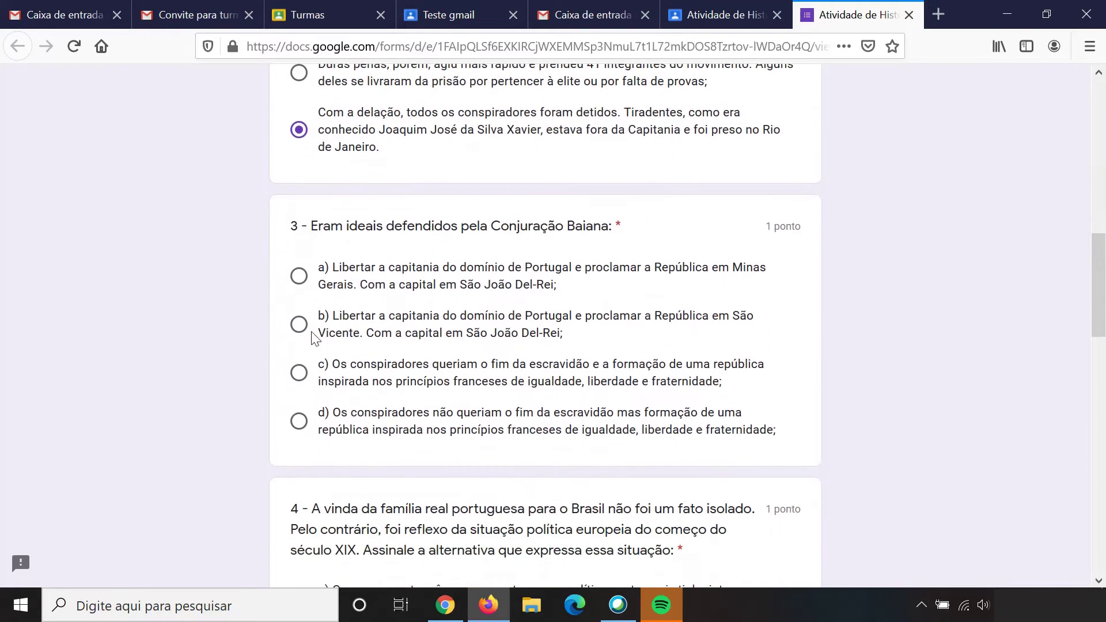
left_click(300, 370)
Step: Answer questions 4–6 with b), a) and a), then submit the quiz
scroll(306, 371, "down", 5)
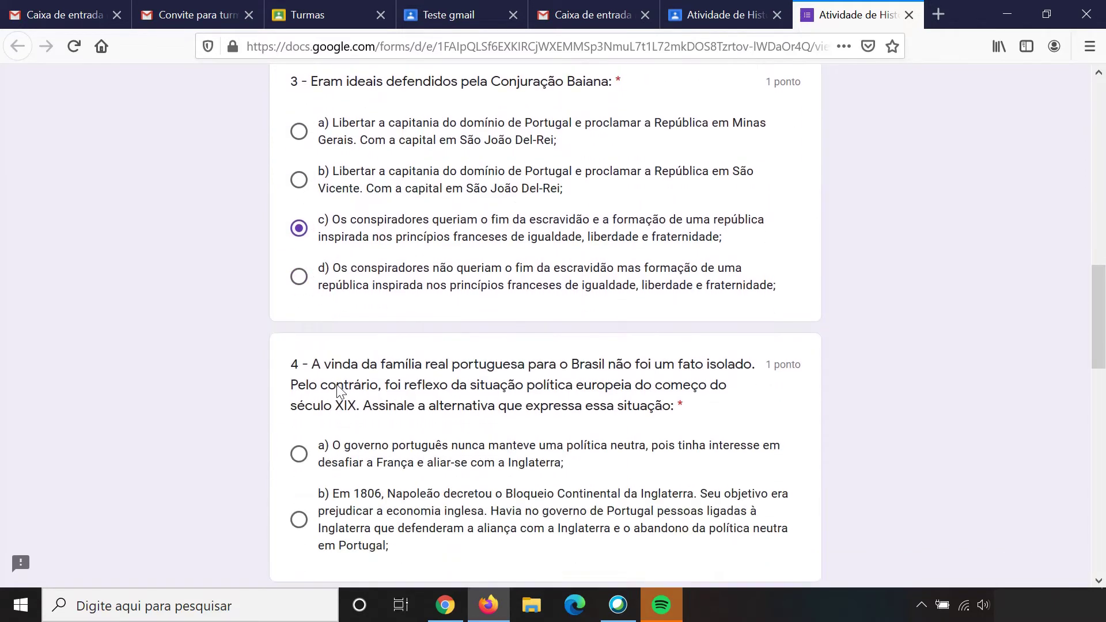
left_click(299, 392)
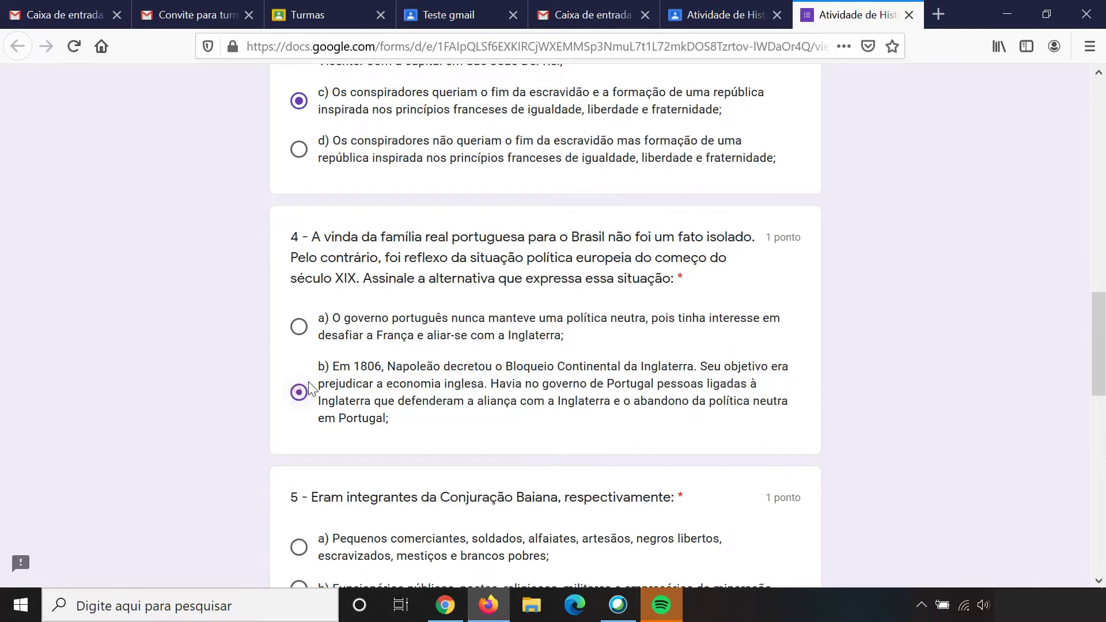
scroll(303, 380, "down", 5)
left_click(299, 277)
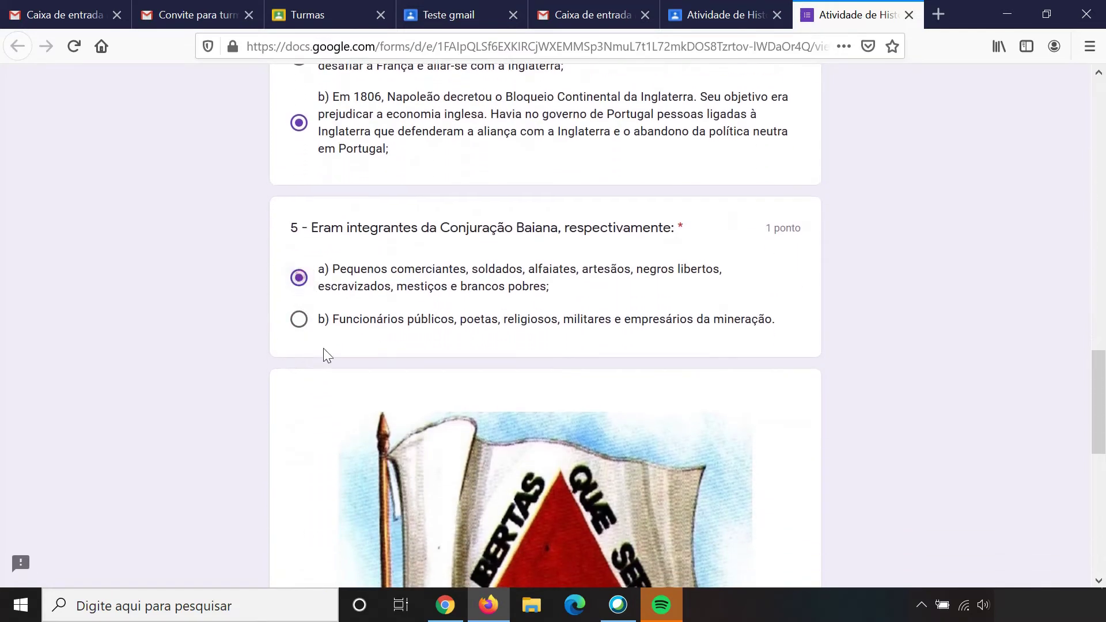
scroll(323, 351, "down", 9)
scroll(325, 353, "down", 1)
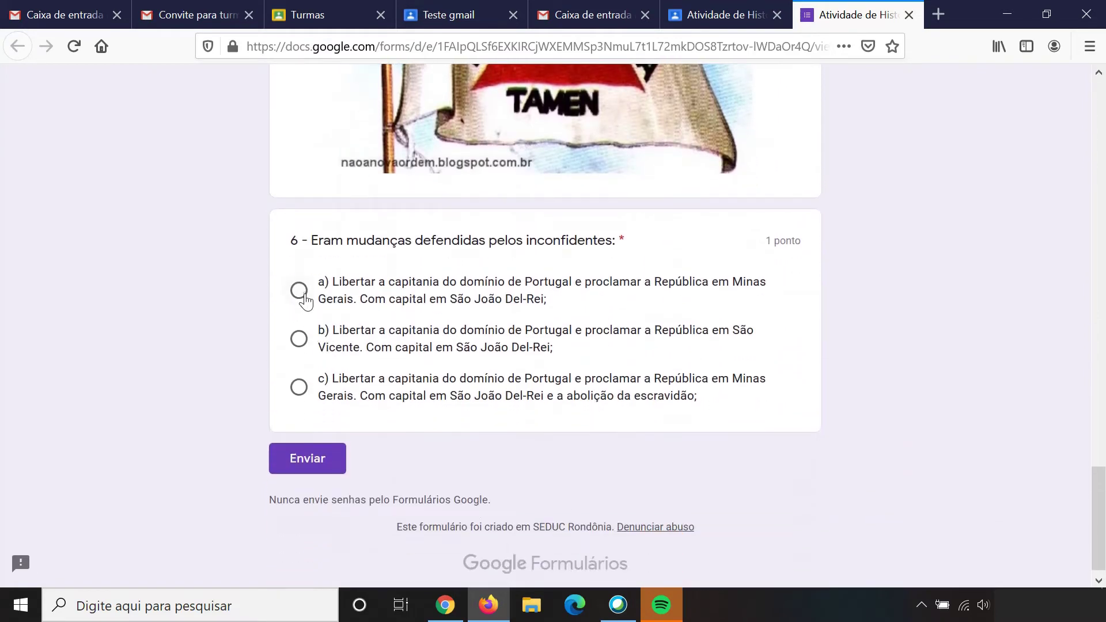
left_click(299, 290)
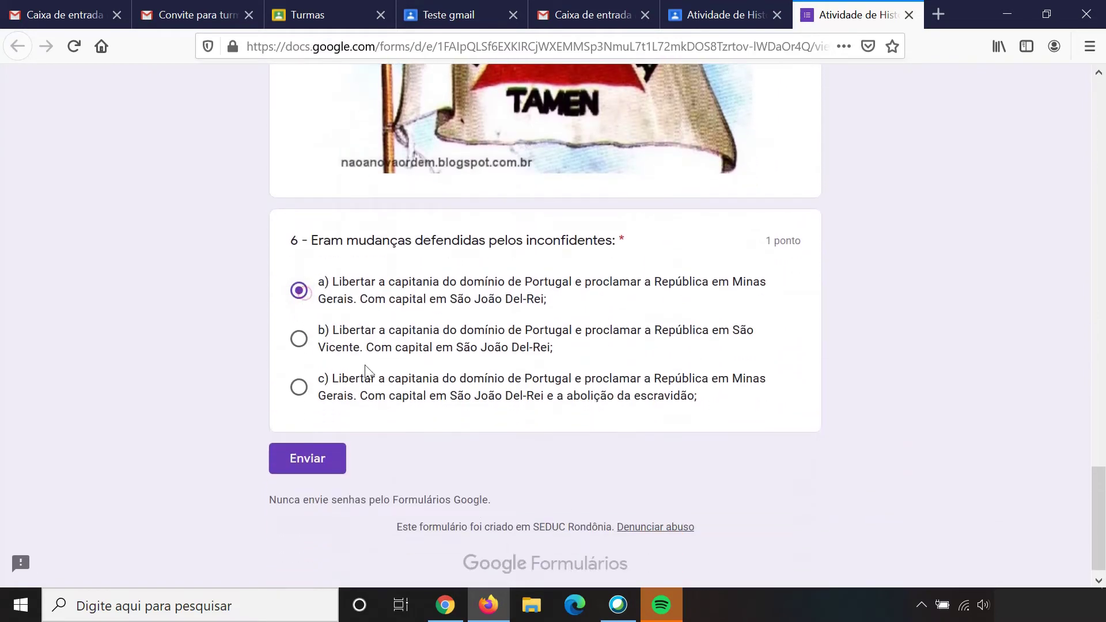
left_click(296, 468)
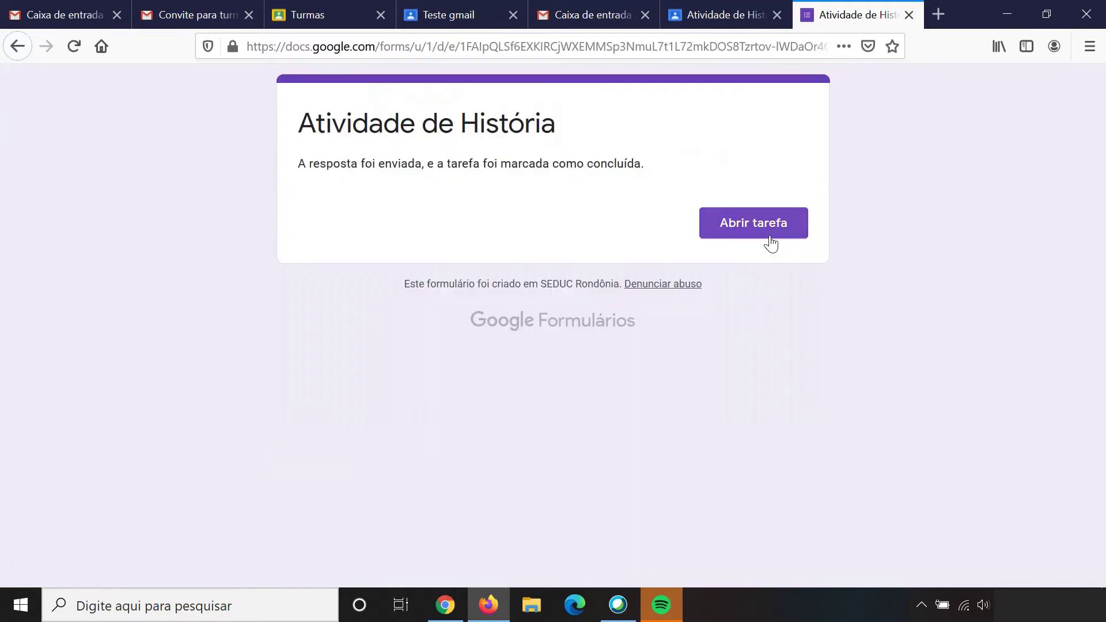
Step: Open the turned-in assignment as the student, then return to the teacher's Classroom window
left_click(769, 236)
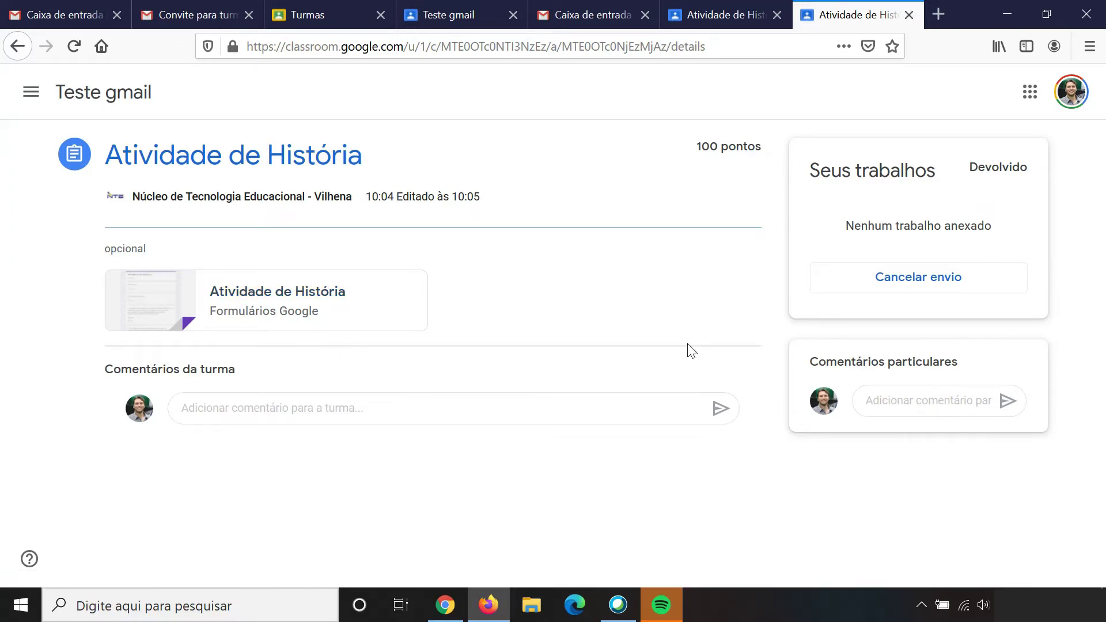
left_click(446, 606)
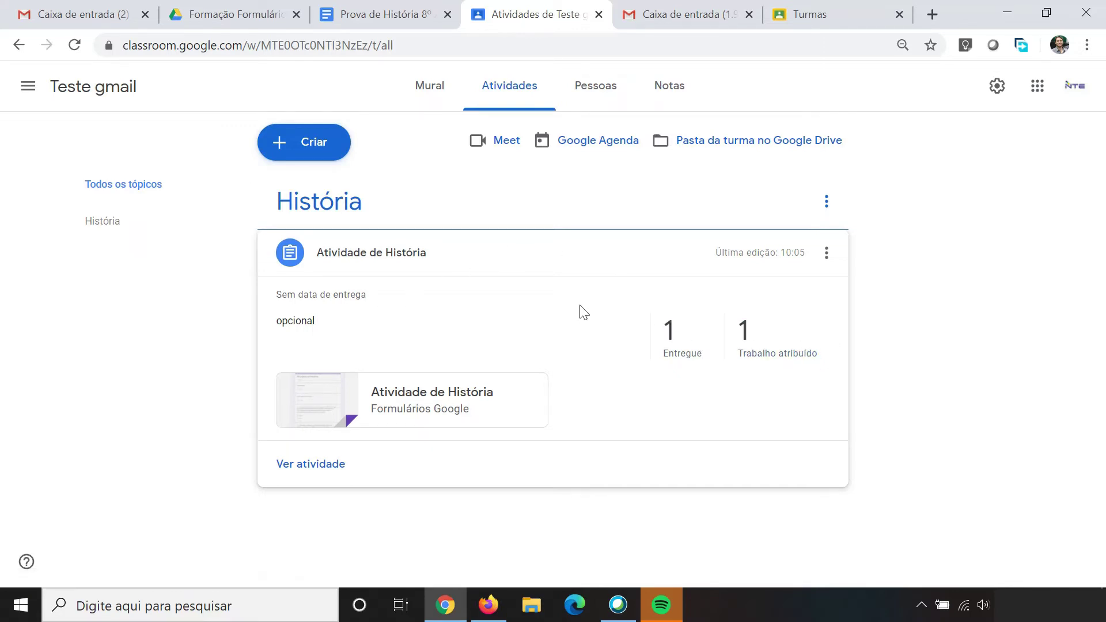
Step: Open the Atividade de História student work and its attached Google Forms quiz in a new tab
left_click(298, 468)
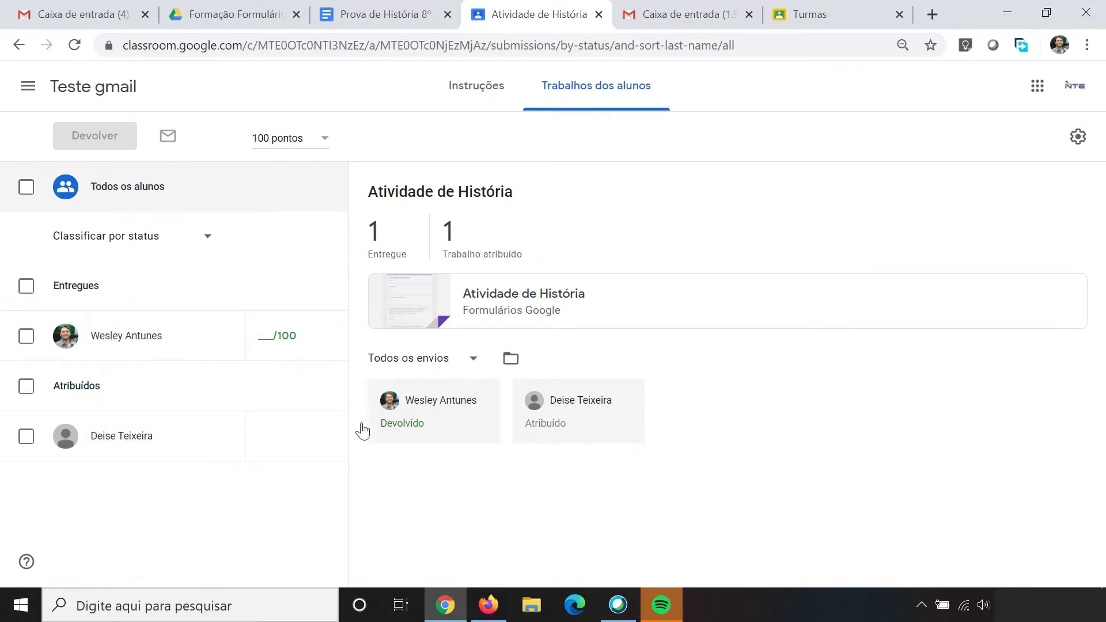
left_click(556, 302)
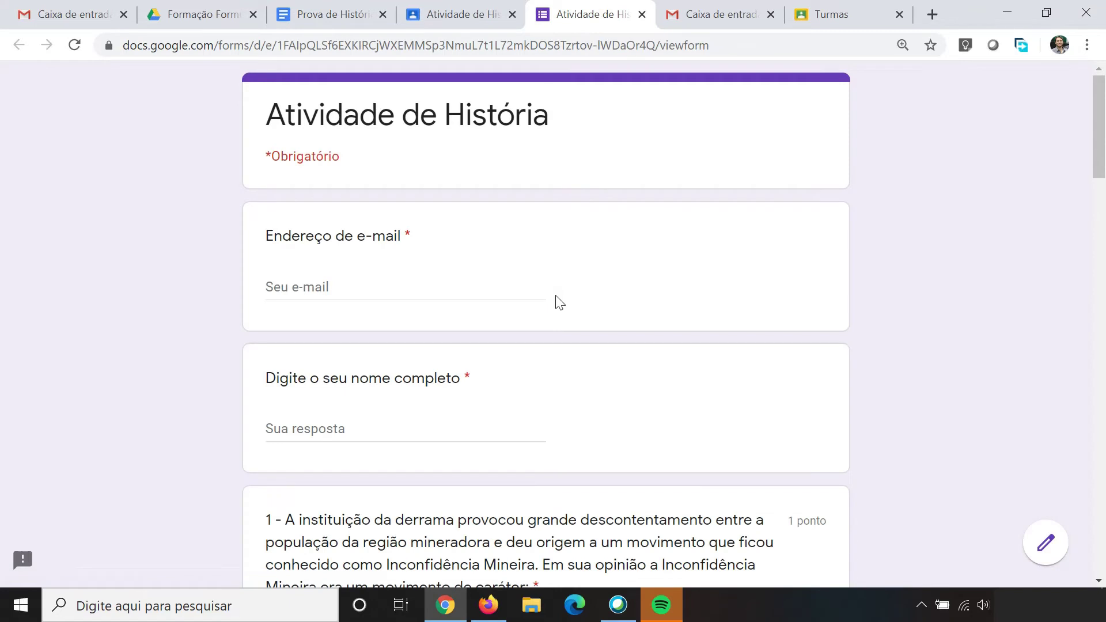
Step: Switch the form into editing and view its Respostas summary of one submission
left_click(1047, 547)
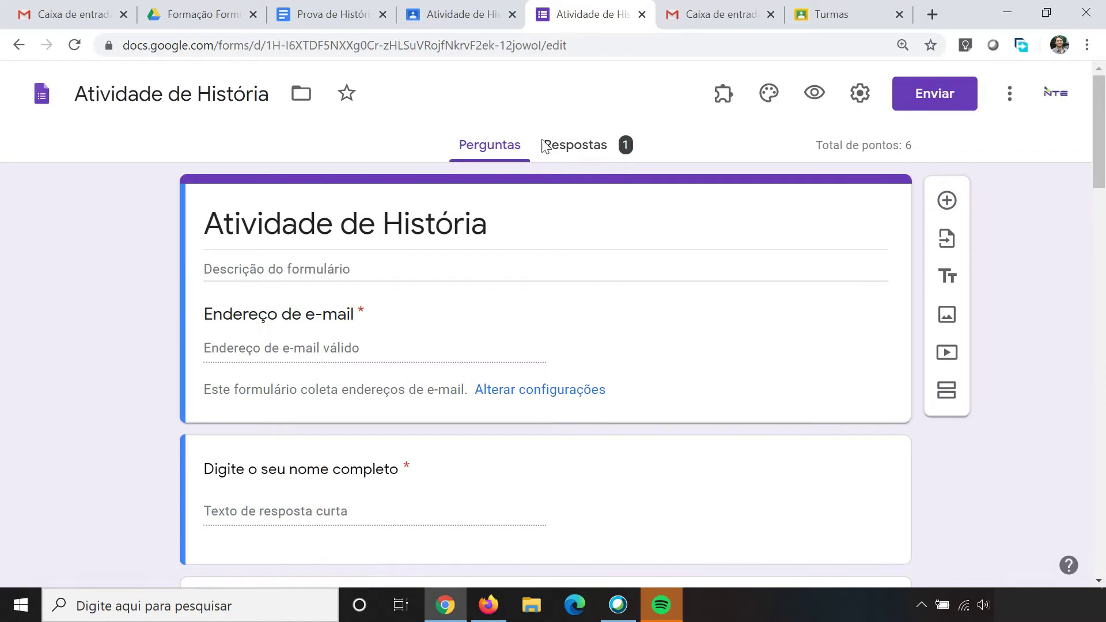
left_click(578, 153)
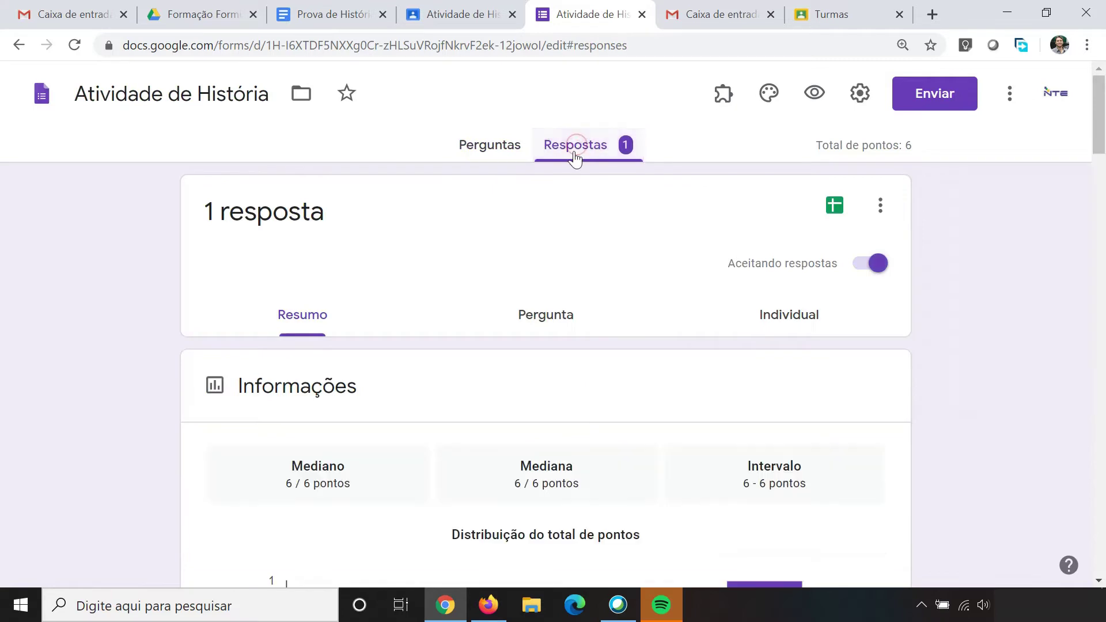
scroll(143, 370, "down", 1)
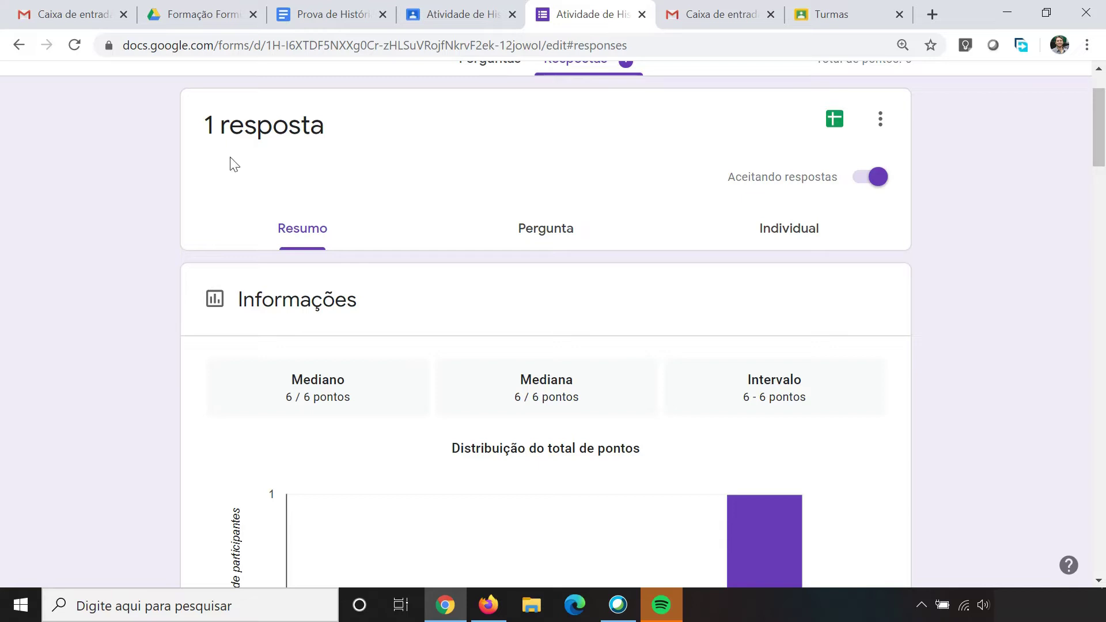
scroll(288, 249, "down", 2)
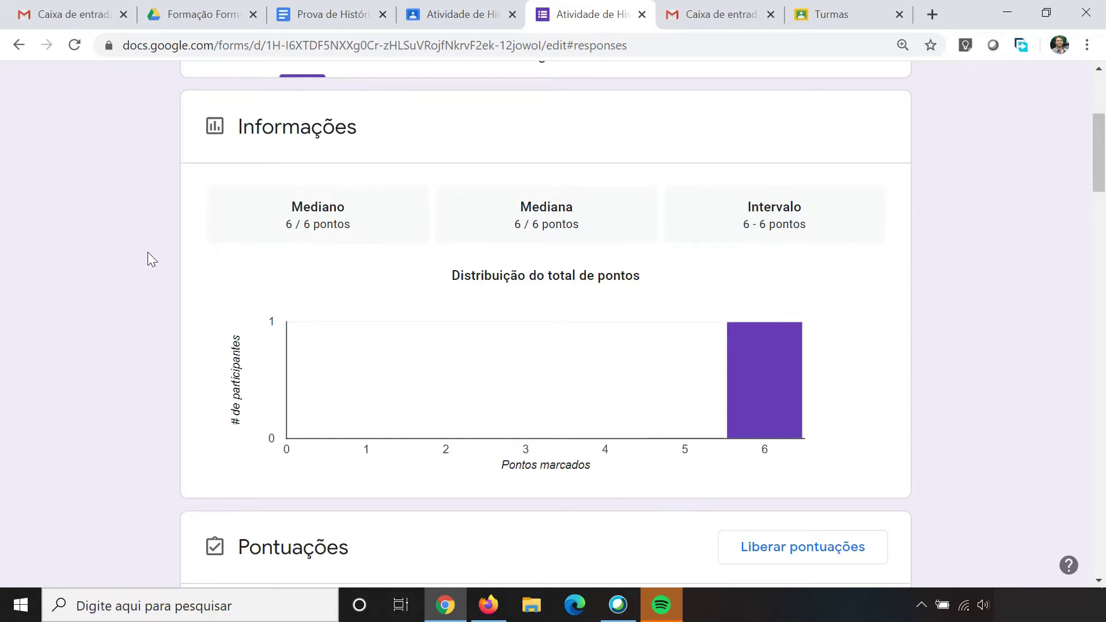
scroll(181, 257, "down", 1)
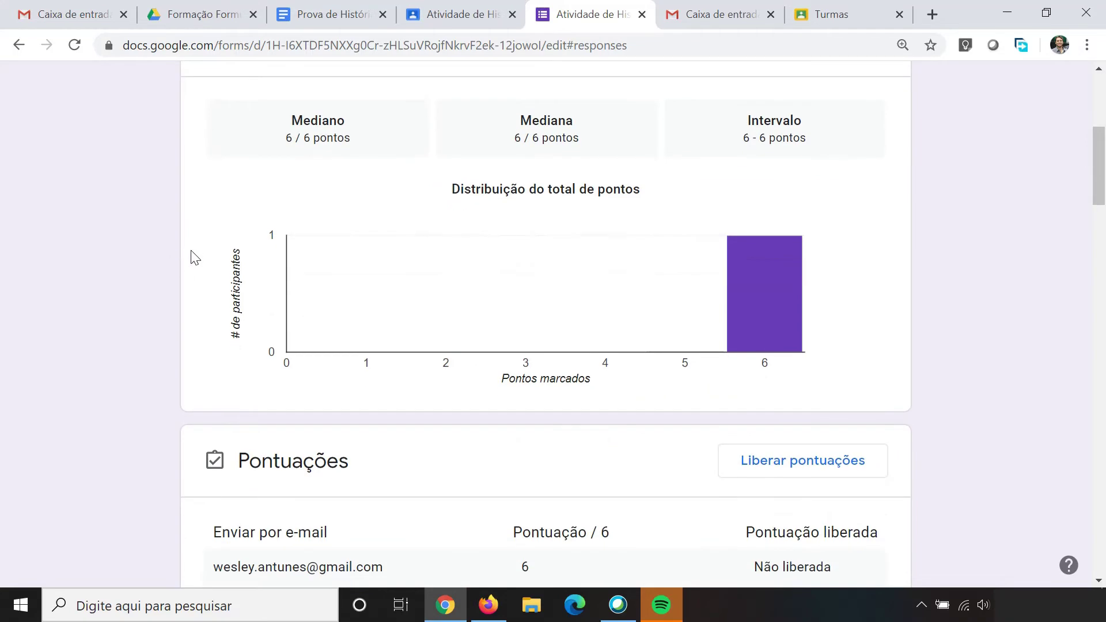
scroll(124, 231, "down", 5)
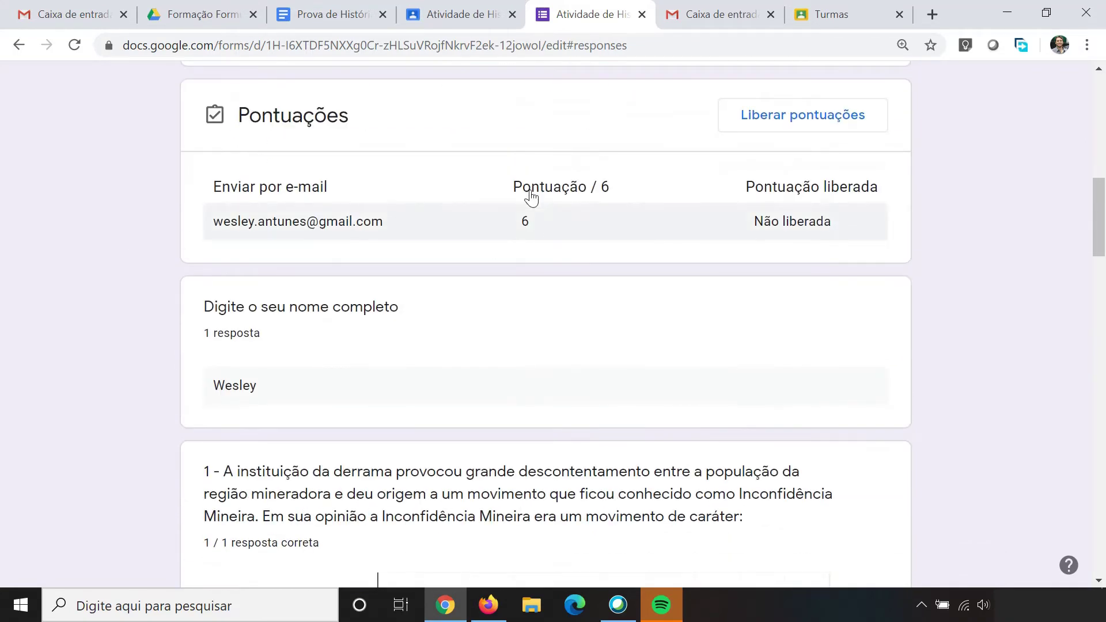
Step: Review the 6/6 score and the per-question charts of correct answers
left_click_drag(248, 115, 352, 134)
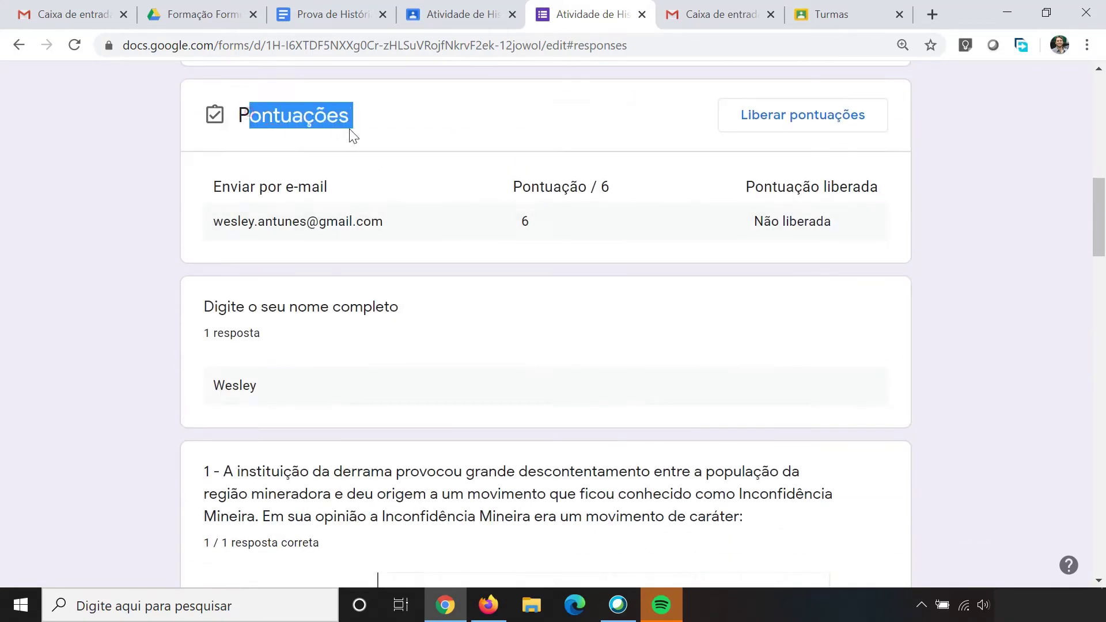
left_click(437, 123)
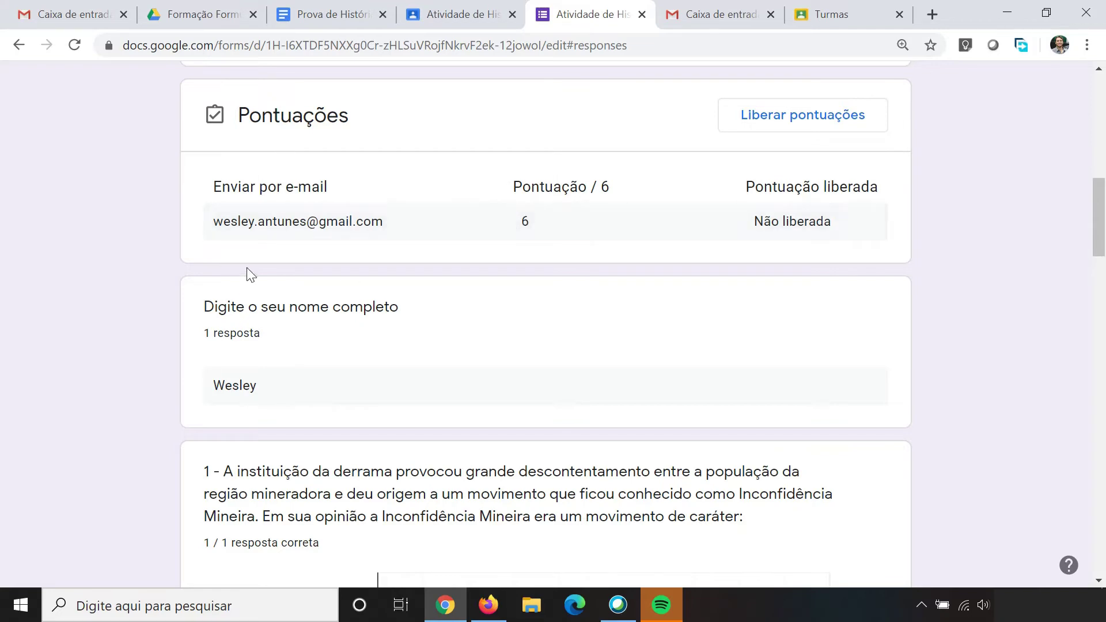
scroll(247, 271, "down", 6)
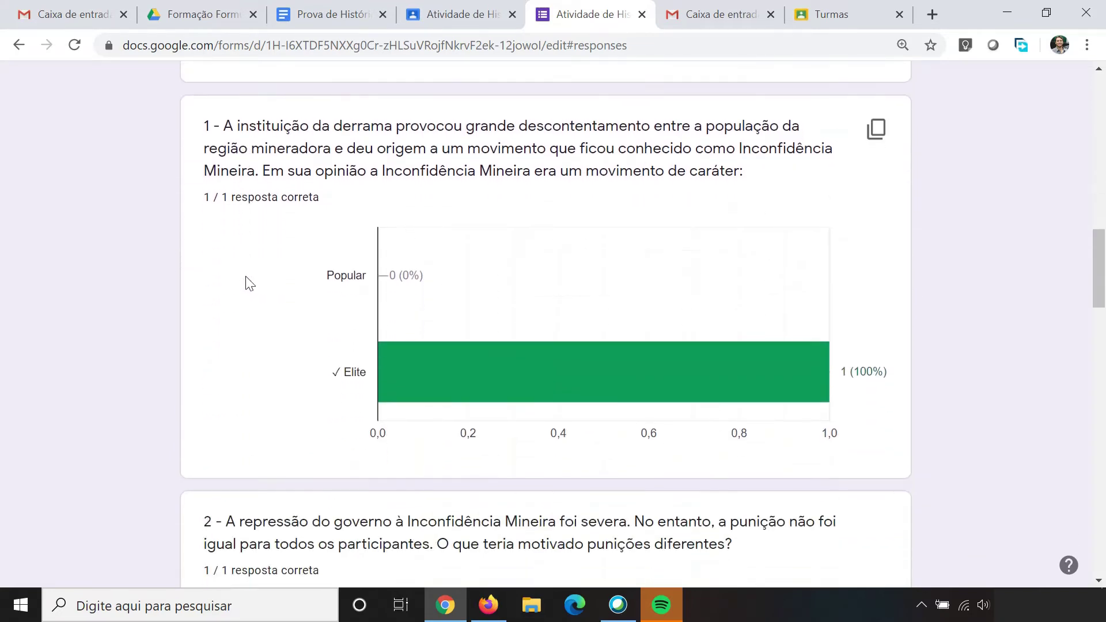
scroll(449, 292, "down", 14)
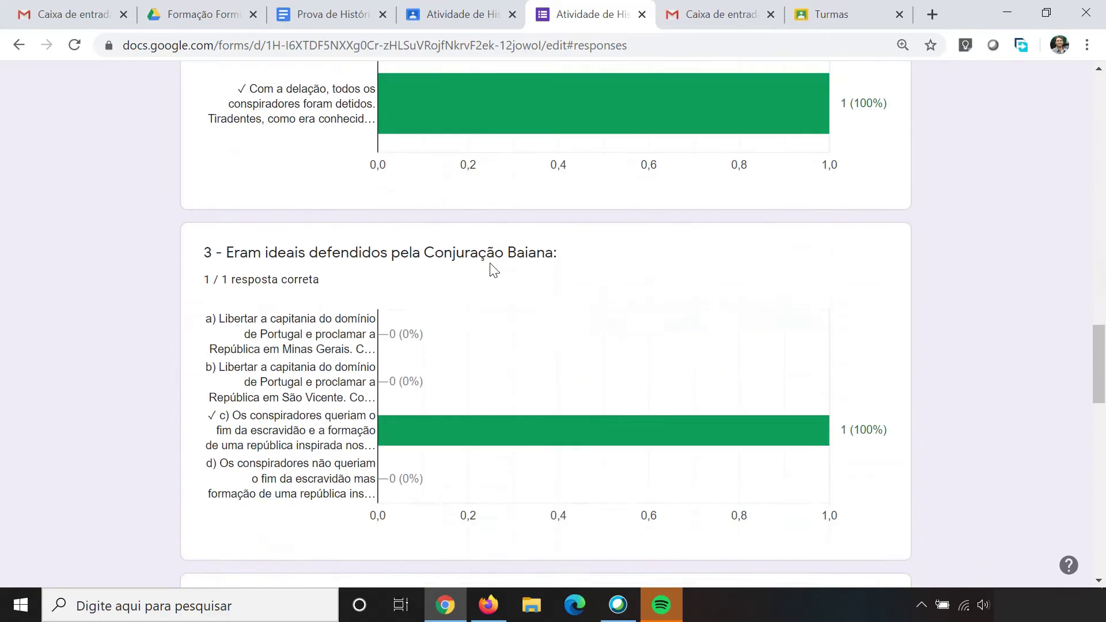
scroll(493, 269, "down", 17)
scroll(493, 269, "up", 7)
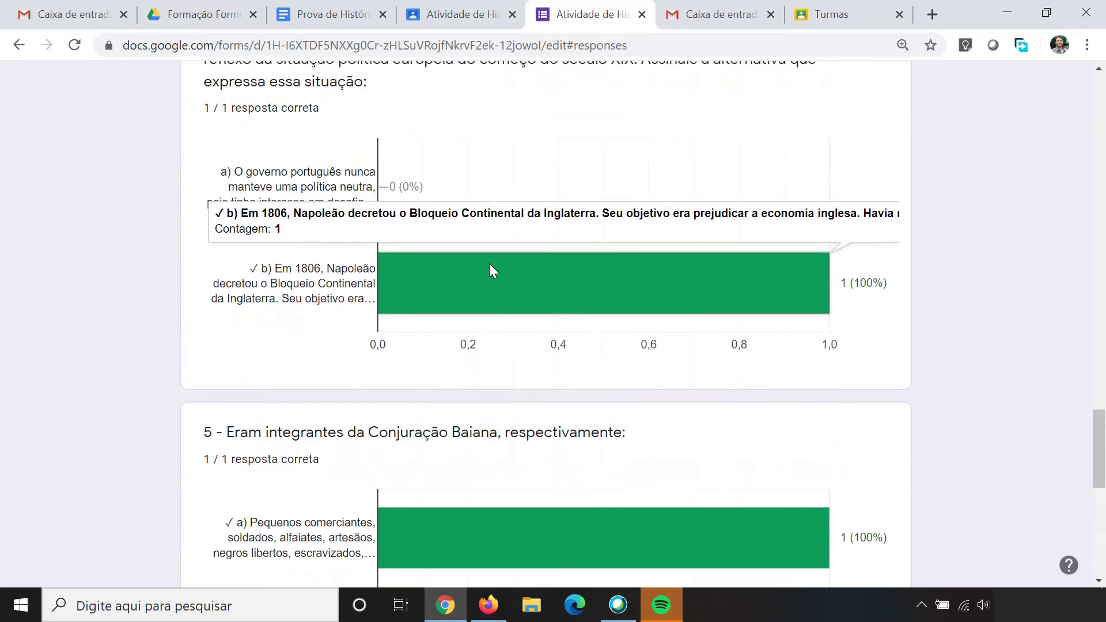
scroll(494, 269, "up", 20)
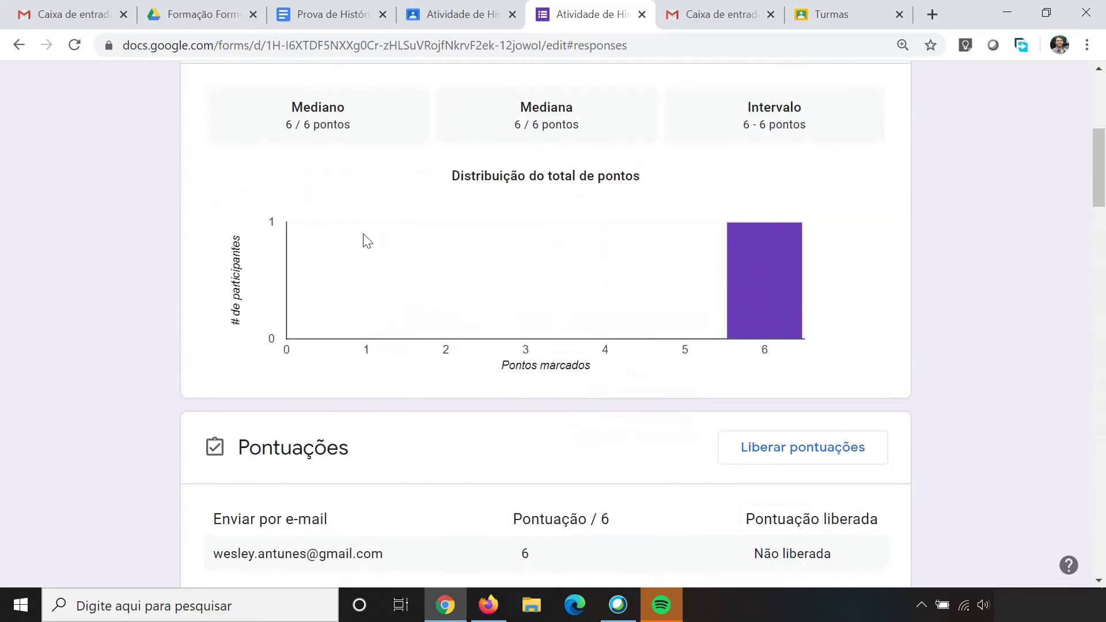
scroll(367, 241, "up", 2)
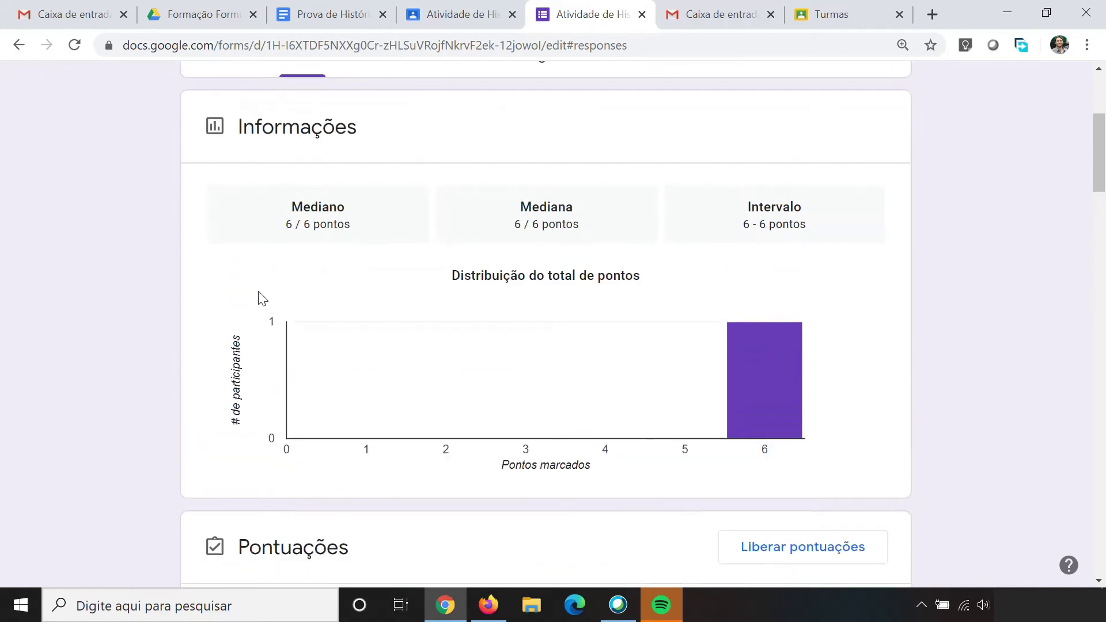
scroll(202, 283, "up", 3)
scroll(202, 283, "down", 5)
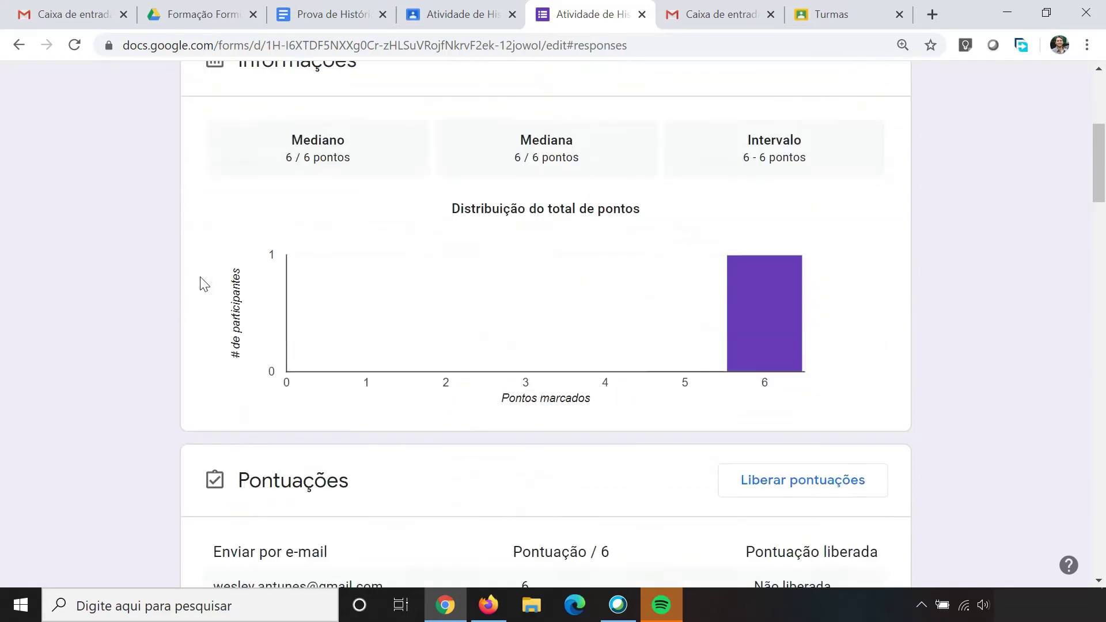
scroll(64, 268, "down", 4)
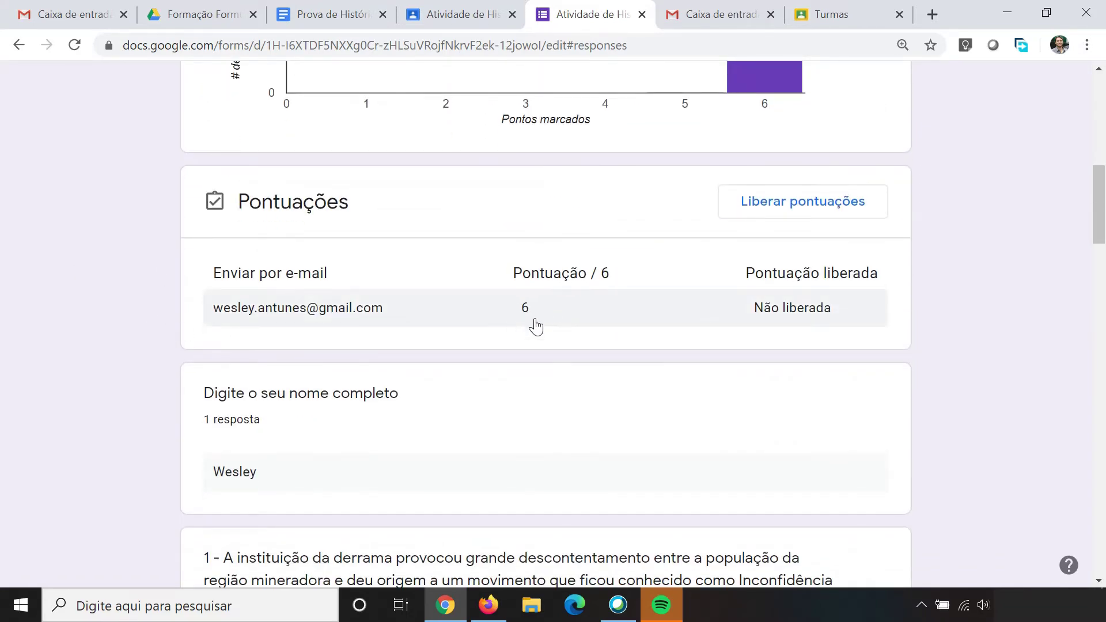
Step: Enter 6 as the student's draft grade out of 100, cross-checking the form score
left_click(452, 17)
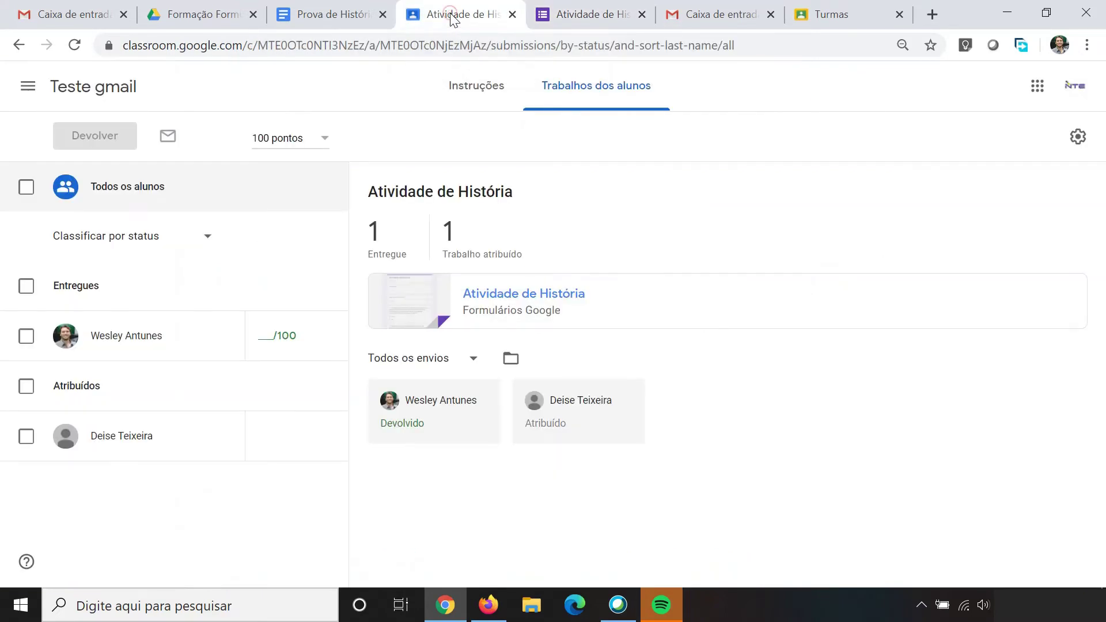
left_click(265, 335)
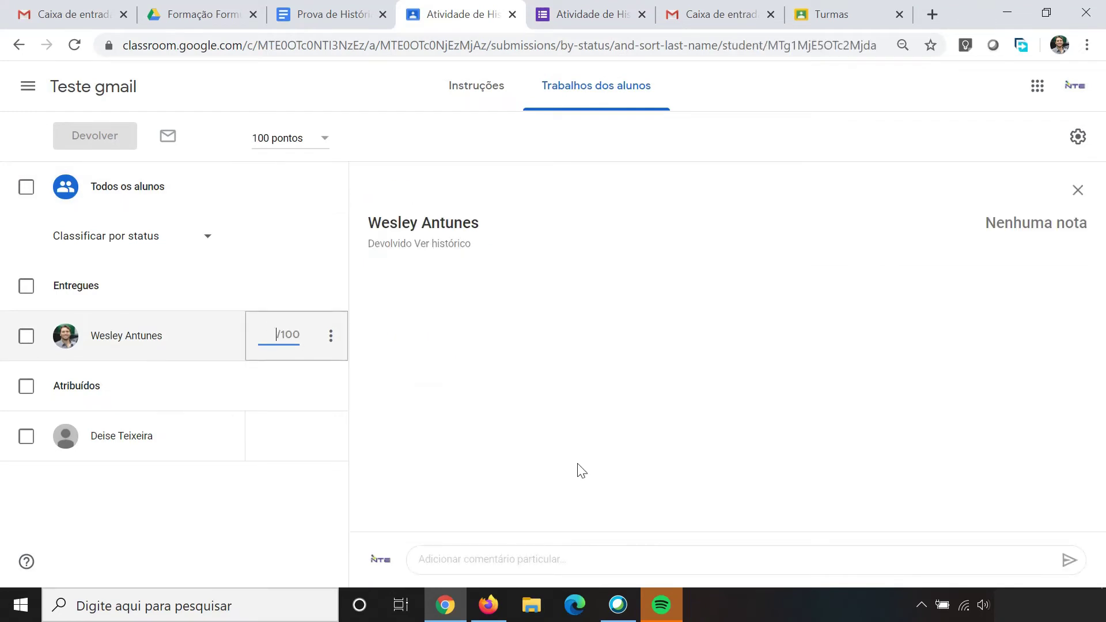
type("6")
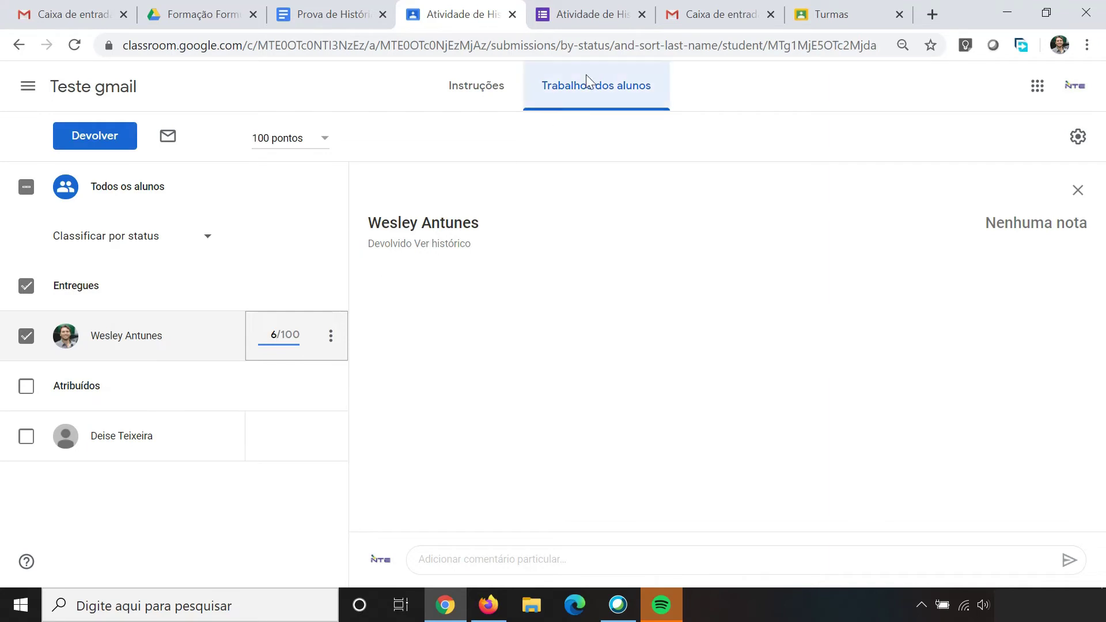
left_click(576, 13)
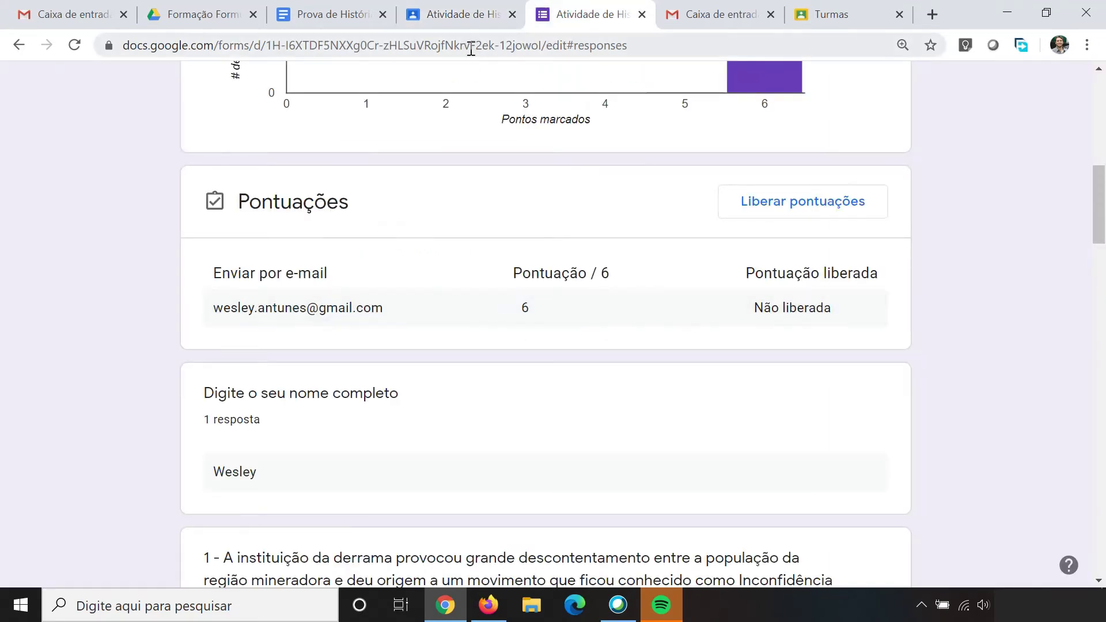
left_click(460, 14)
left_click(464, 149)
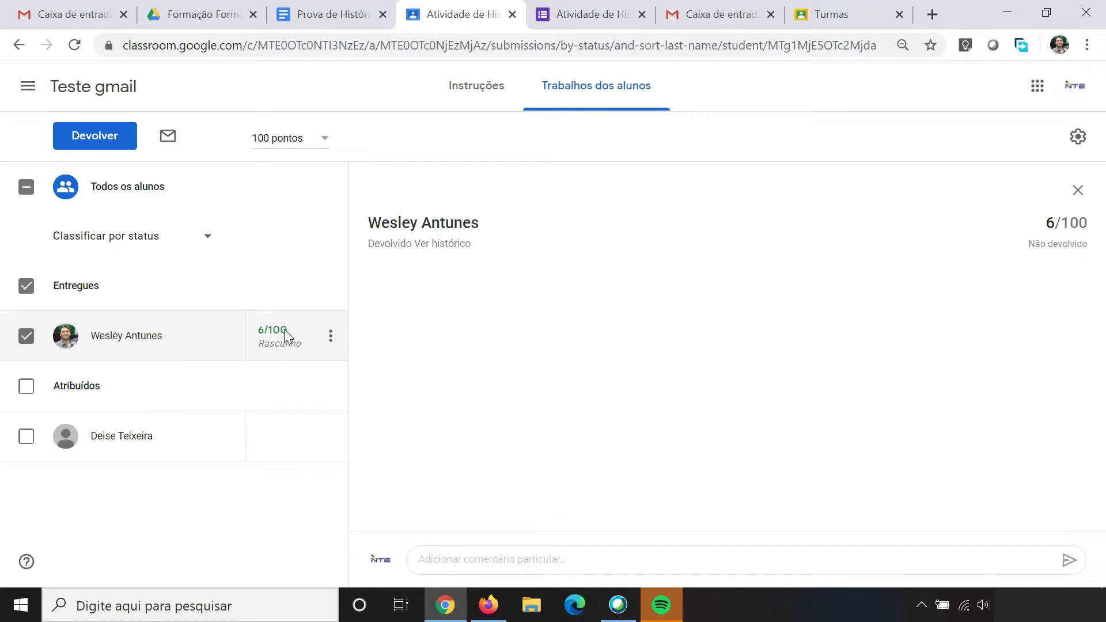
left_click(291, 330)
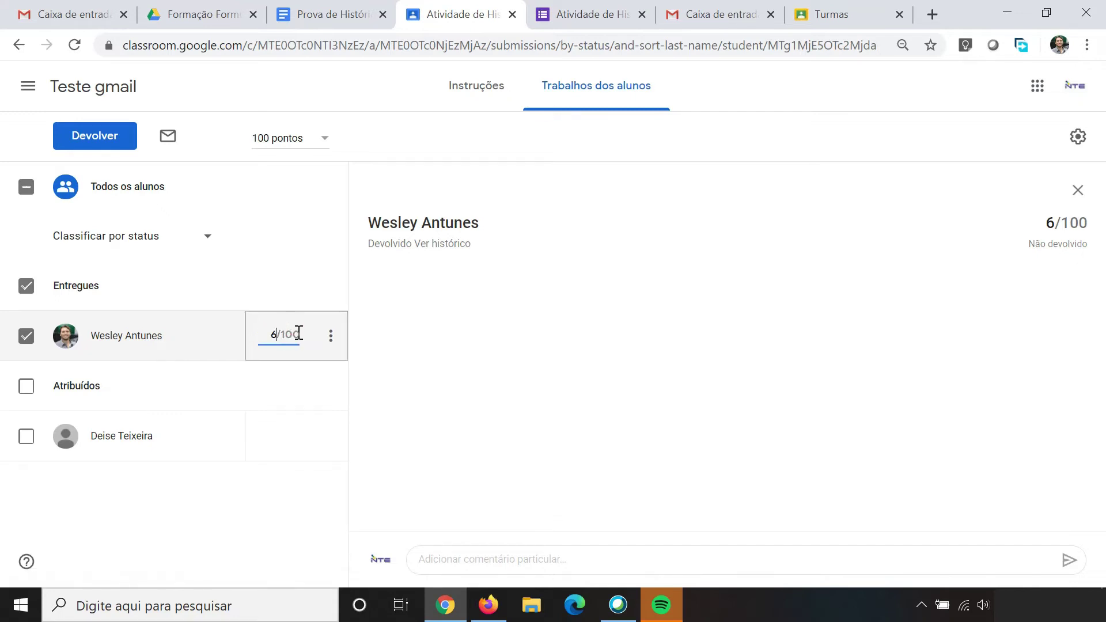
left_click(296, 331)
Step: Finish grading, then go through Turmas to the Turma teste seduc Atividades page
left_click(464, 397)
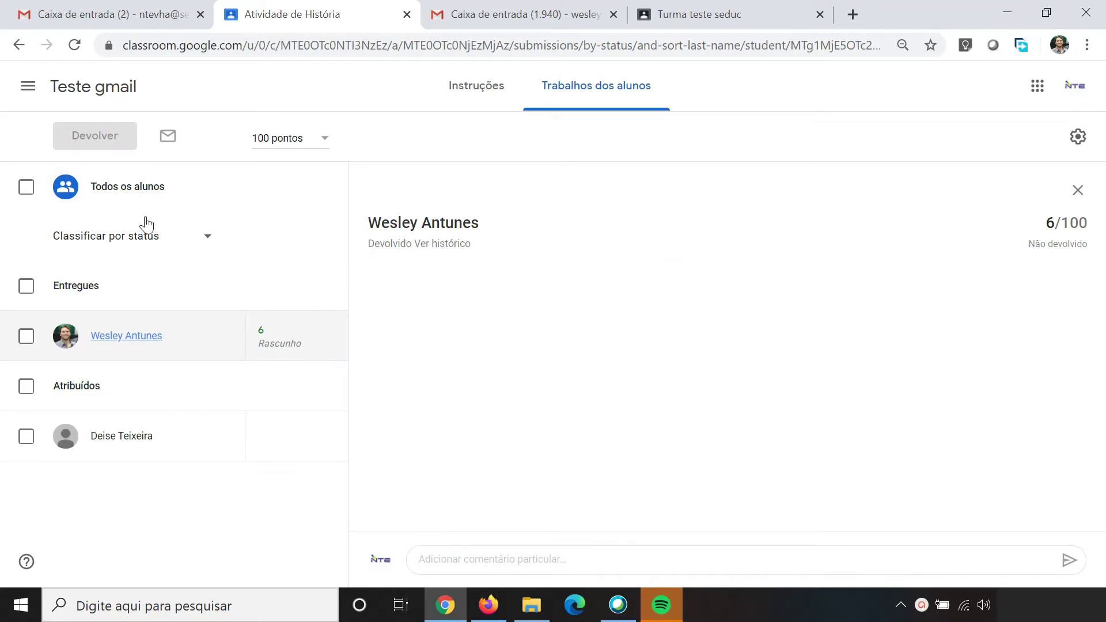
left_click(124, 191)
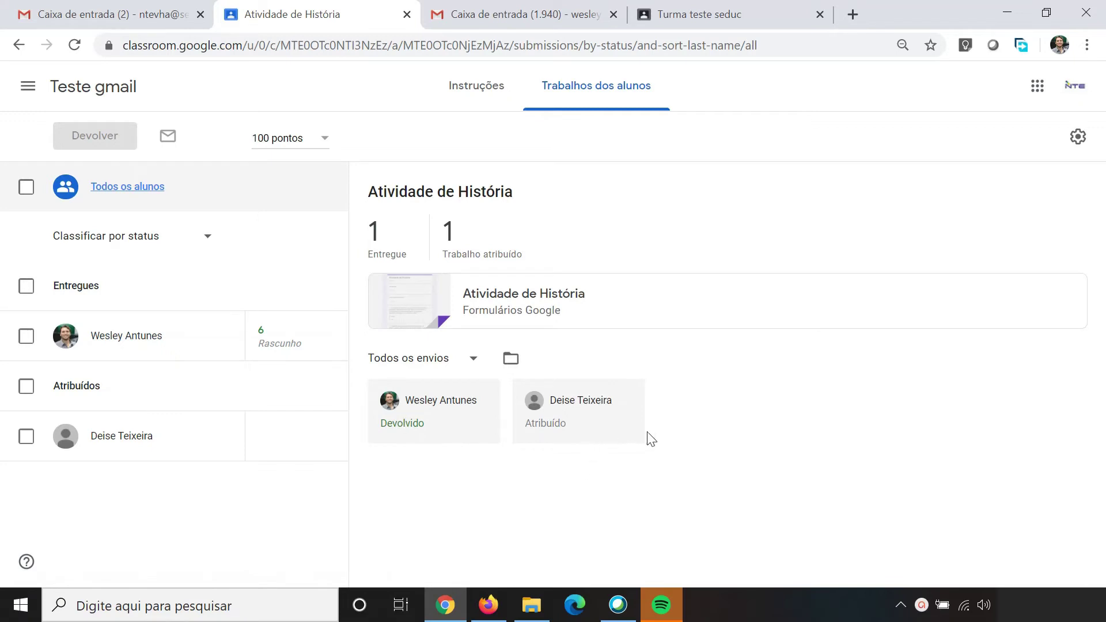
left_click(26, 86)
left_click(72, 95)
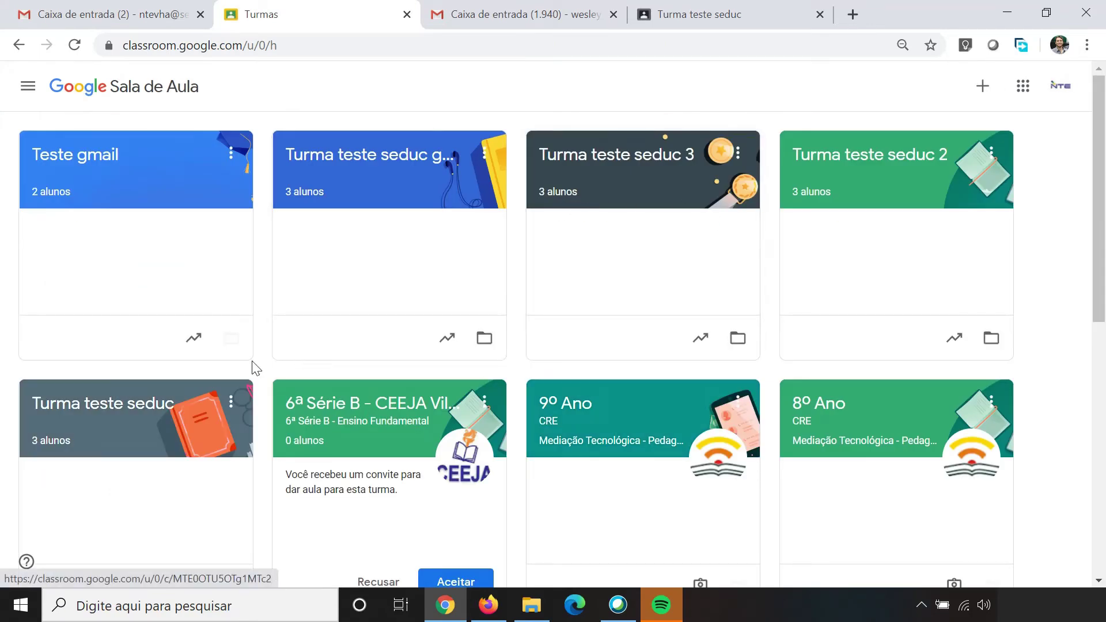
left_click(126, 409)
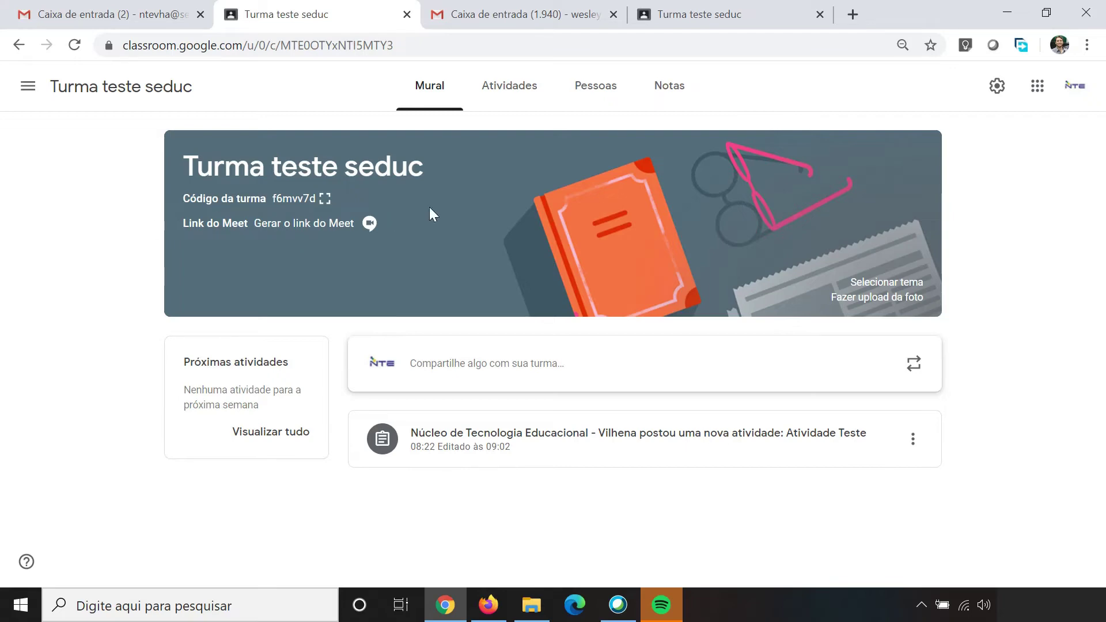
left_click(508, 105)
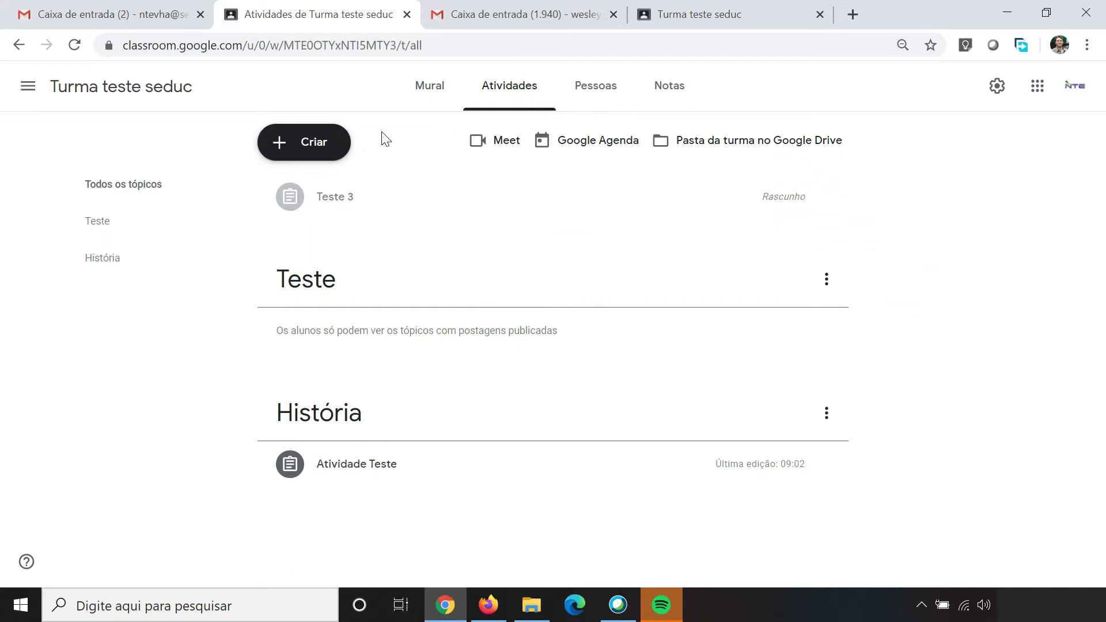
Step: Create a new quiz assignment titled Teste 2 with instructions 'Opcional'
left_click(338, 144)
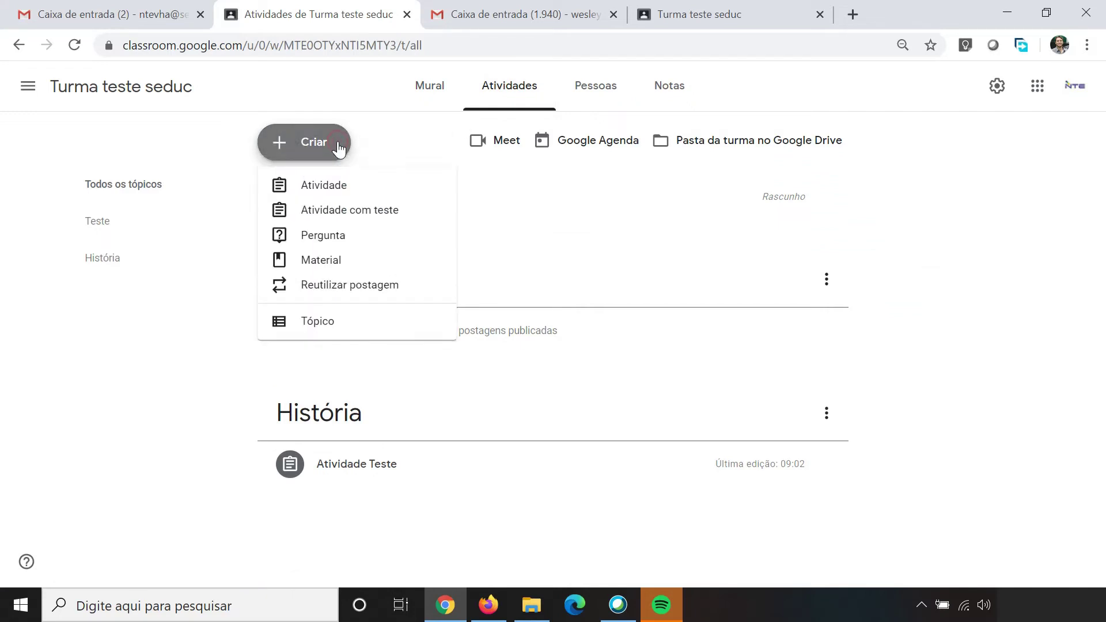
left_click(331, 217)
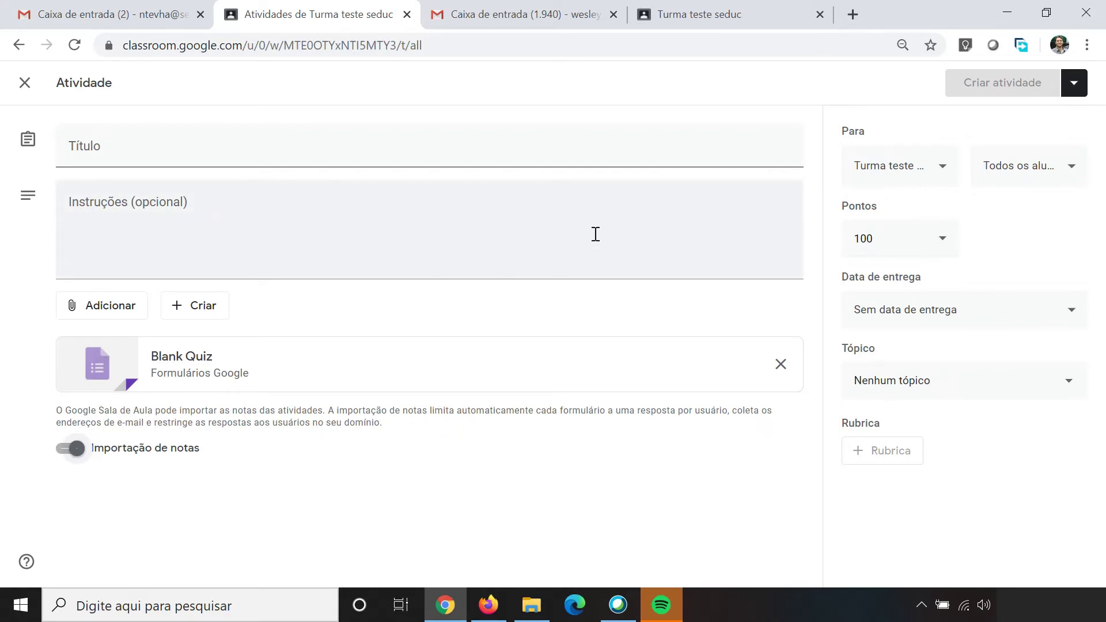
left_click(132, 151)
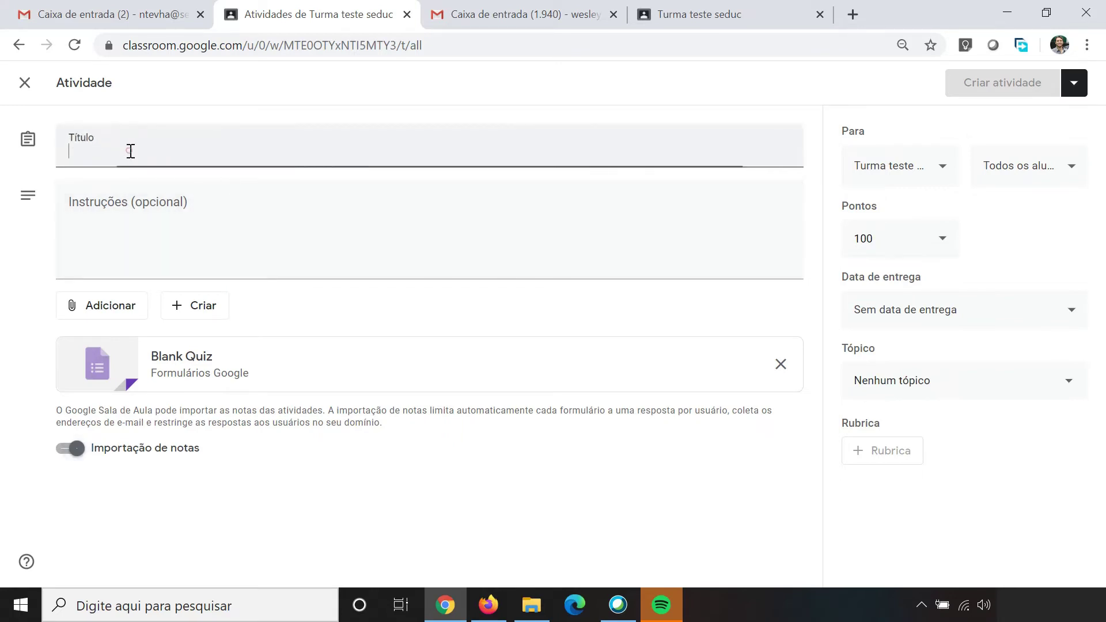
type("T")
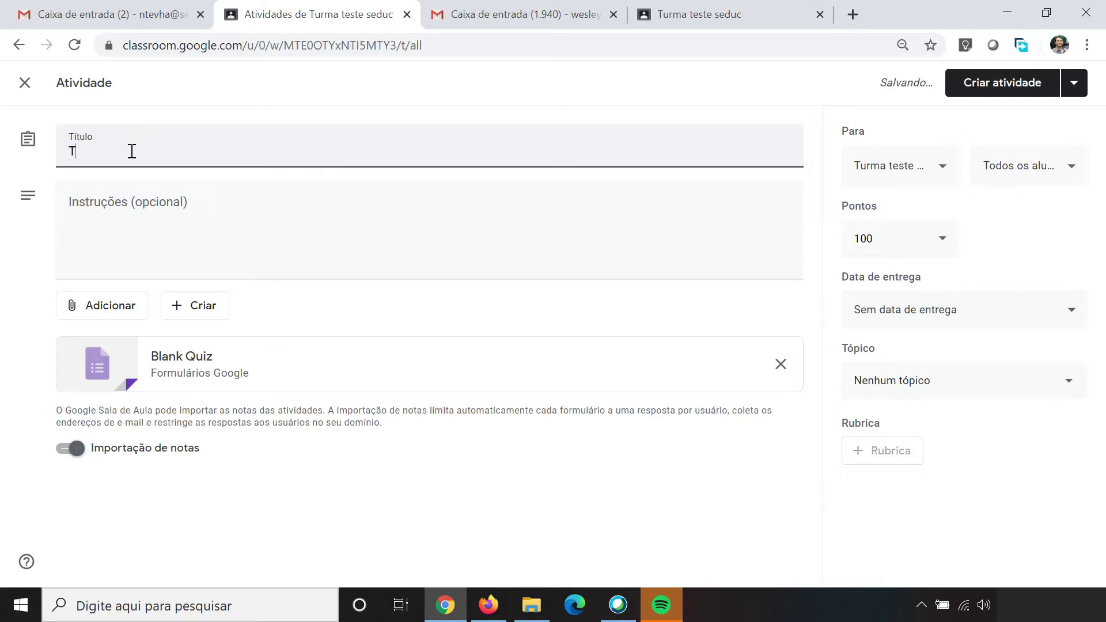
type("este 2")
left_click(174, 212)
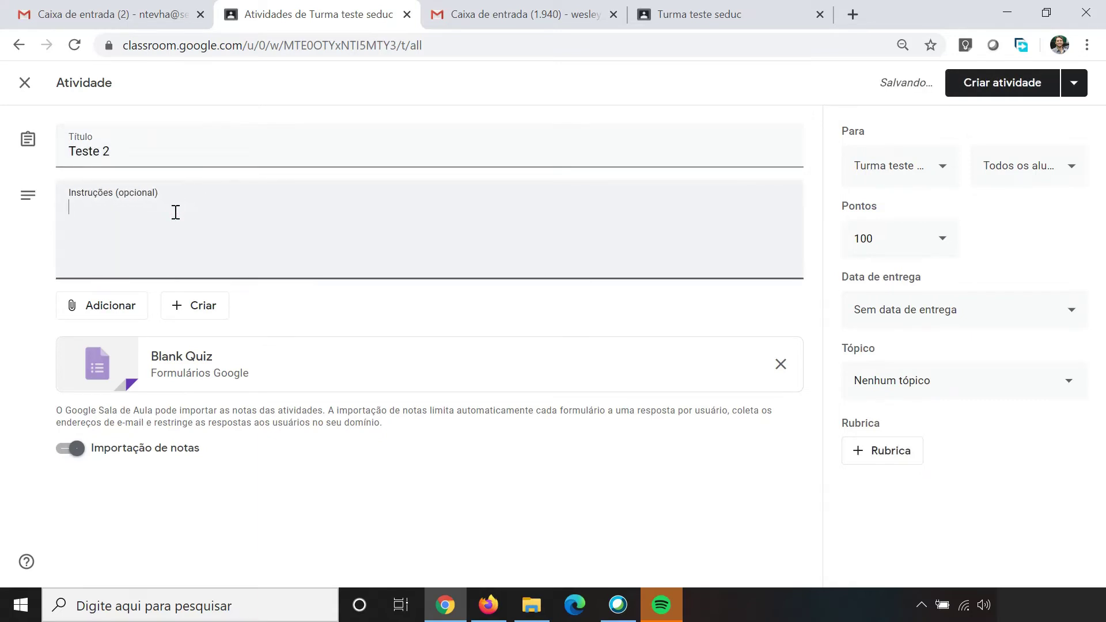
type("Opcional")
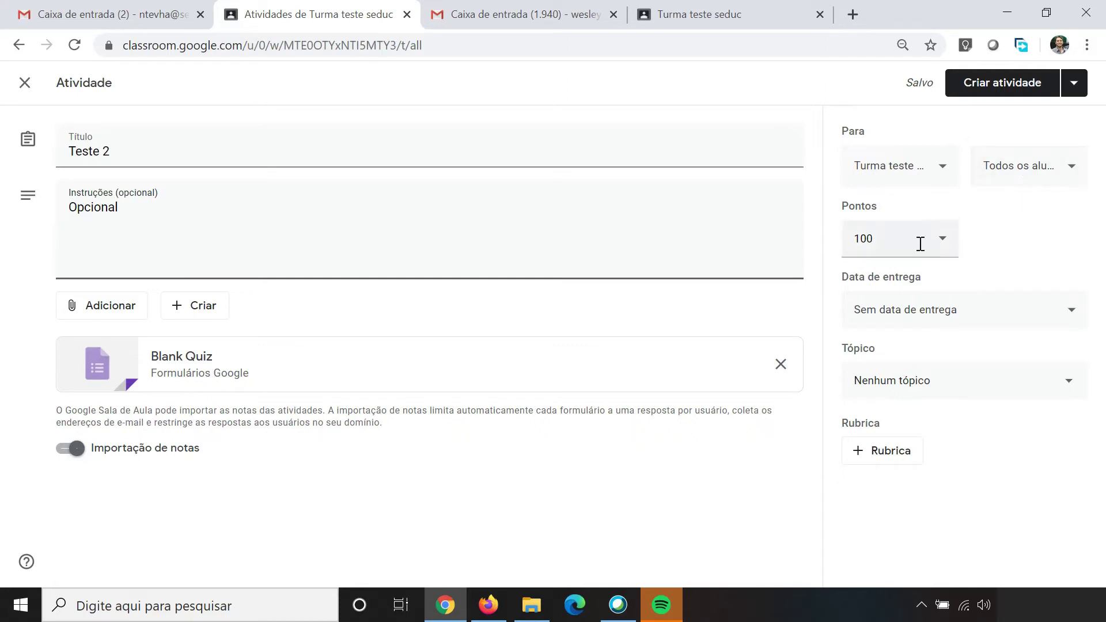
Step: Set the activity's points to Sem nota and open its Blank Quiz in Forms
left_click(941, 241)
left_click(904, 275)
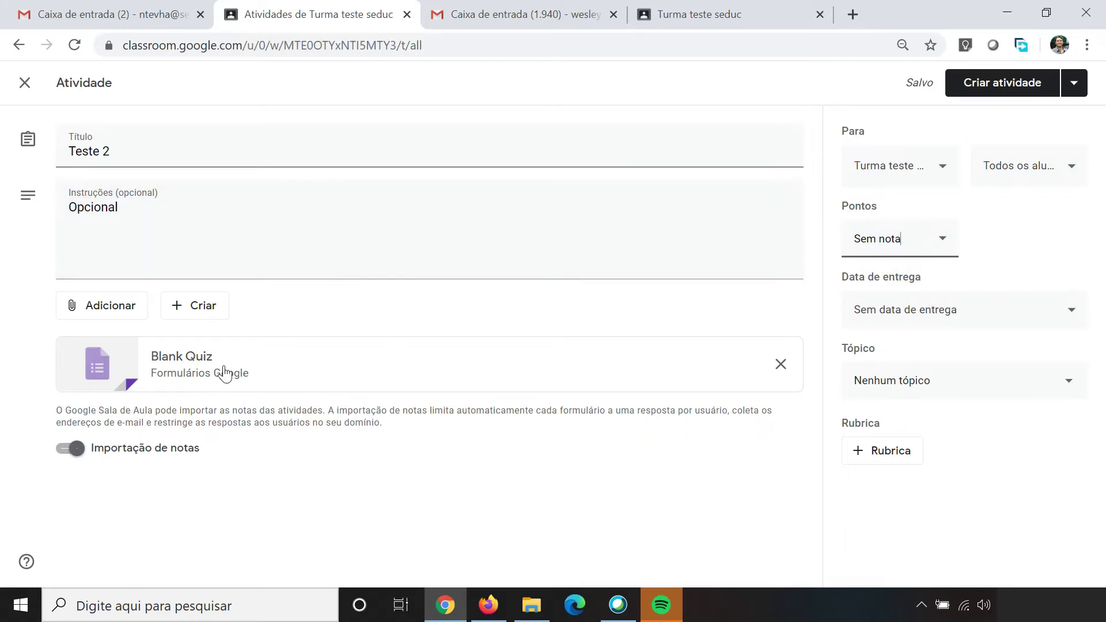
left_click(206, 366)
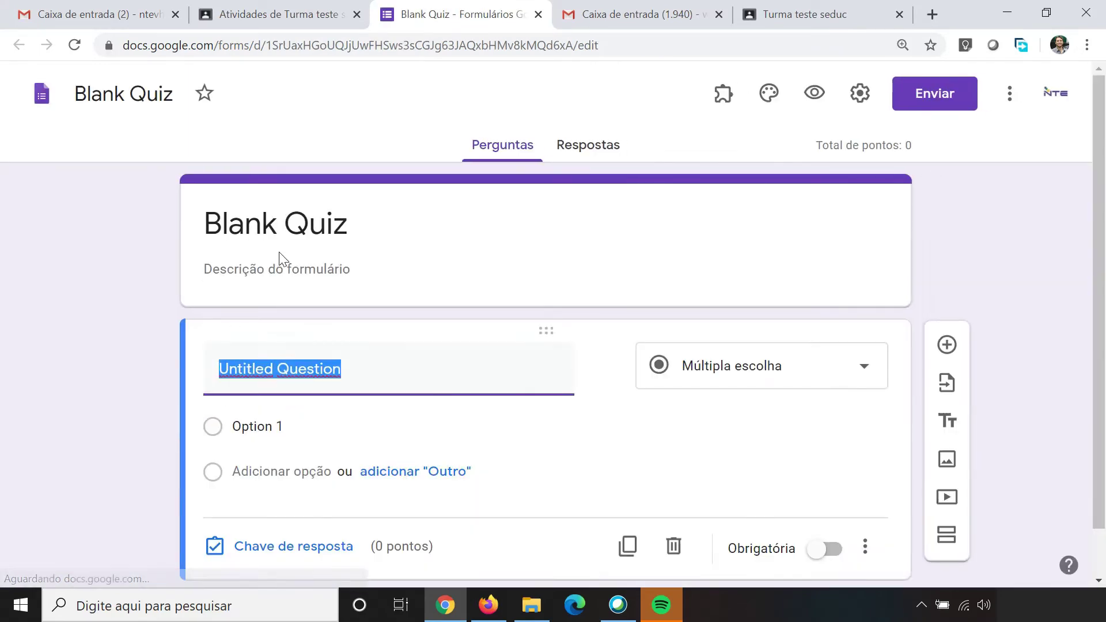
Step: Rename both the quiz heading and the form's file name to Teste 2
left_click(229, 224)
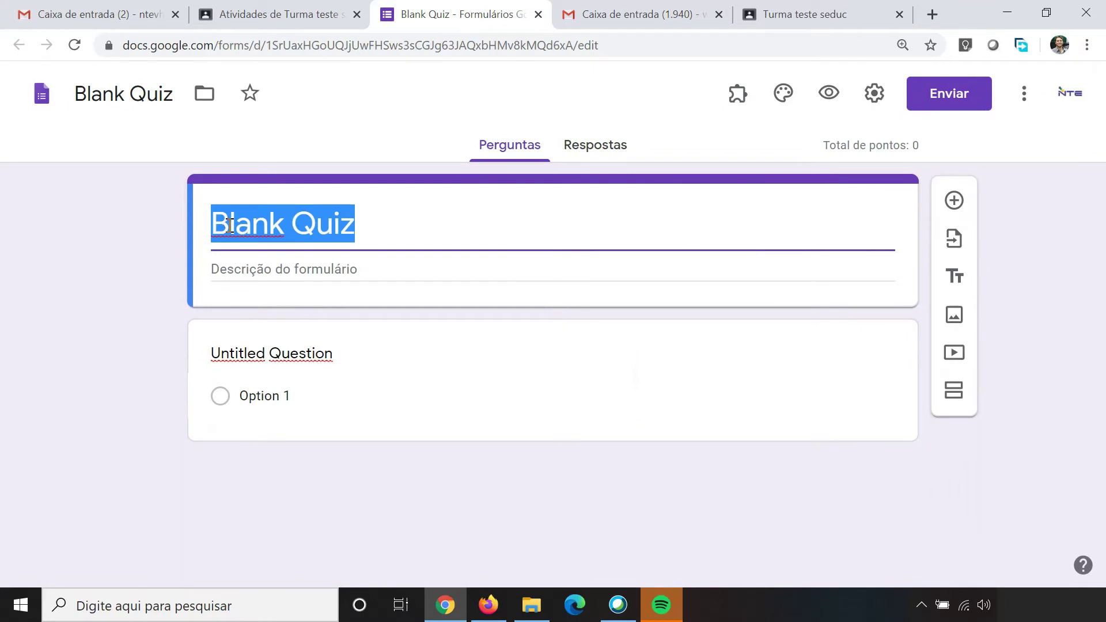
type("Teste 2")
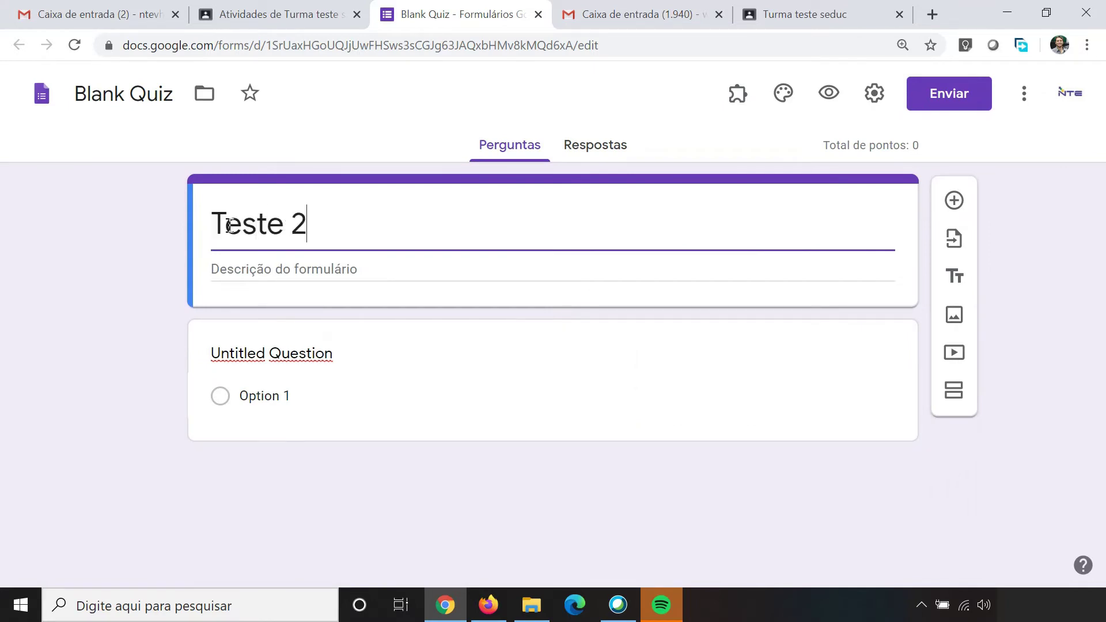
left_click(64, 224)
left_click(304, 231)
key("ctrl+c")
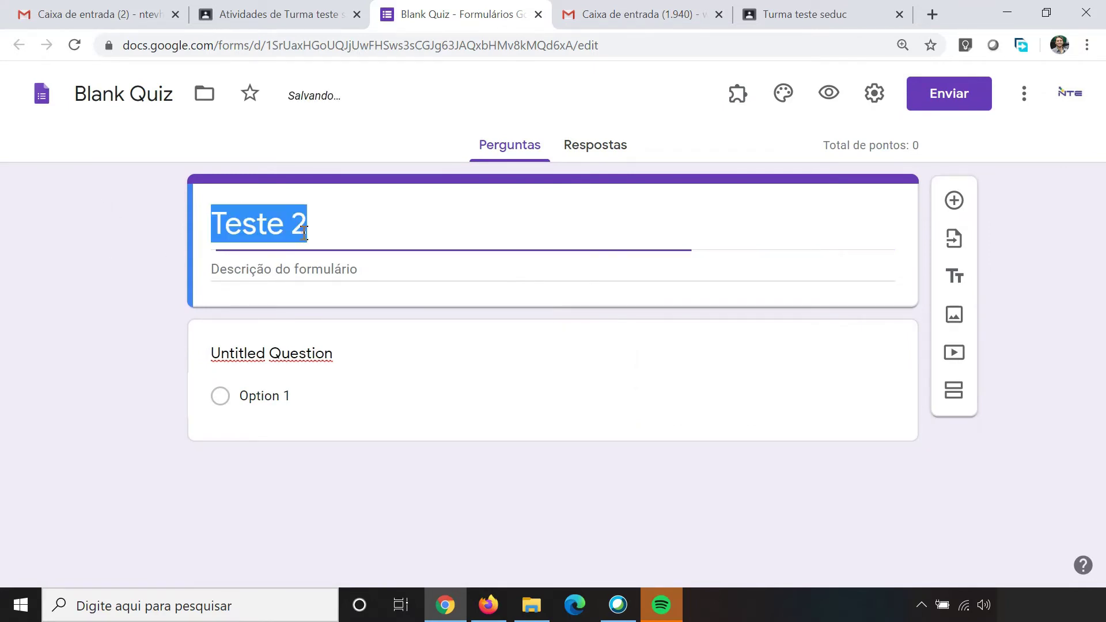
left_click(158, 94)
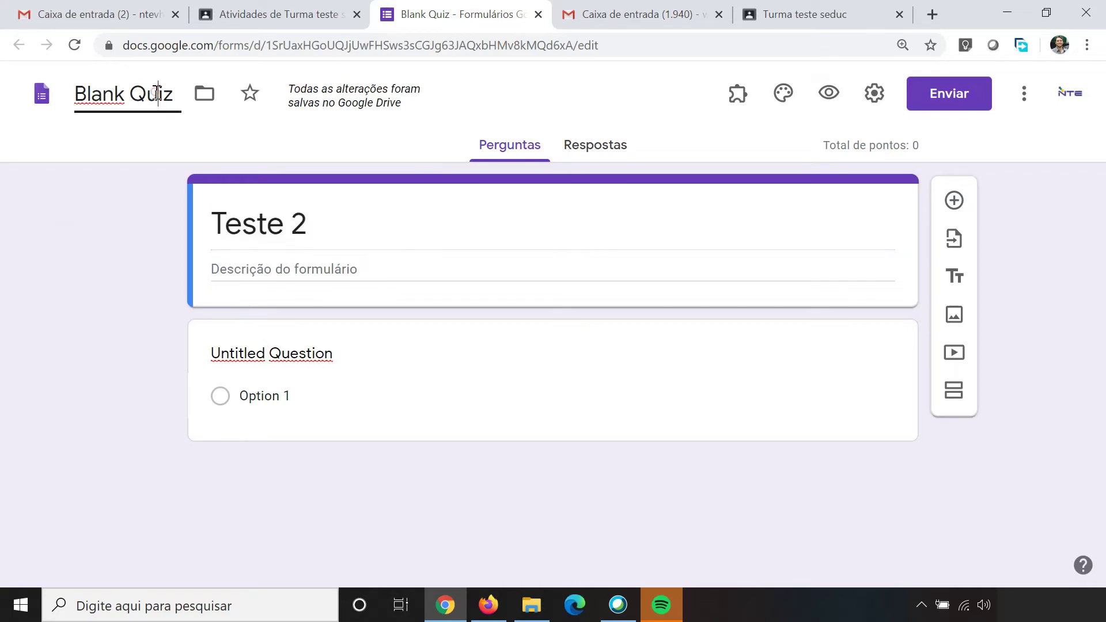
triple_click(157, 93)
key("ctrl+v")
left_click(82, 188)
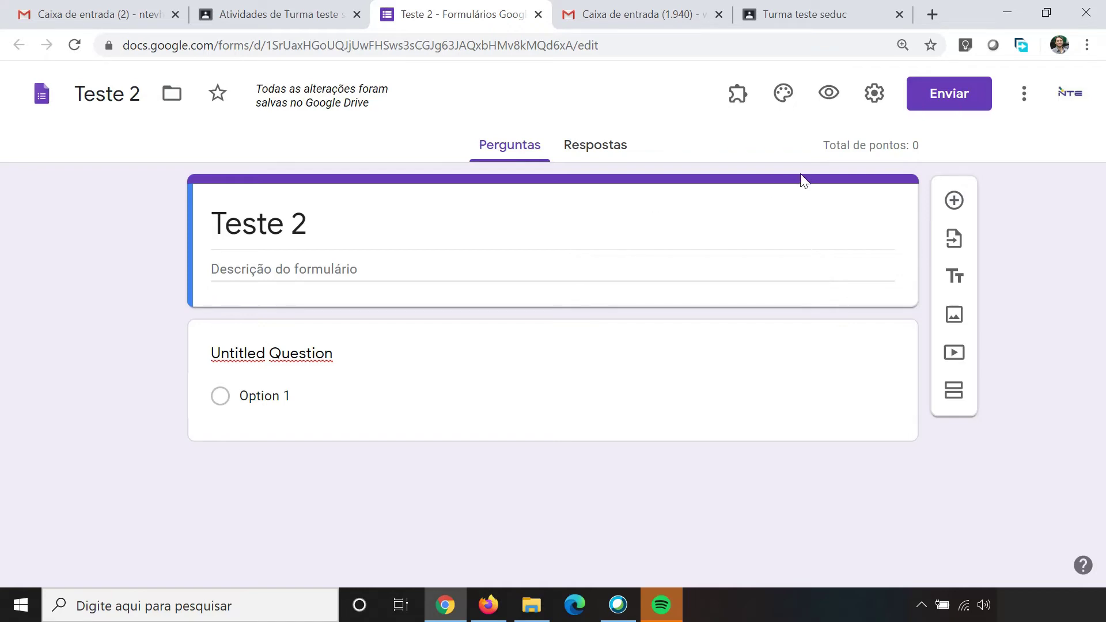
Step: Collect e-mails, limit to one response, release grades later, and hide missed and correct answers
left_click(874, 94)
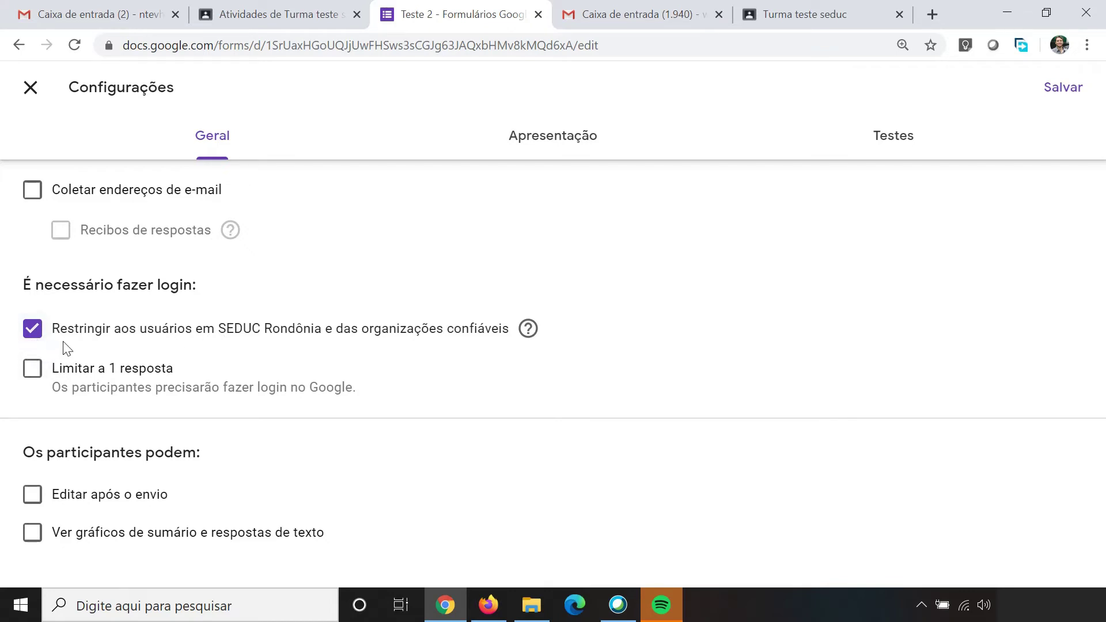
left_click(30, 371)
left_click(33, 196)
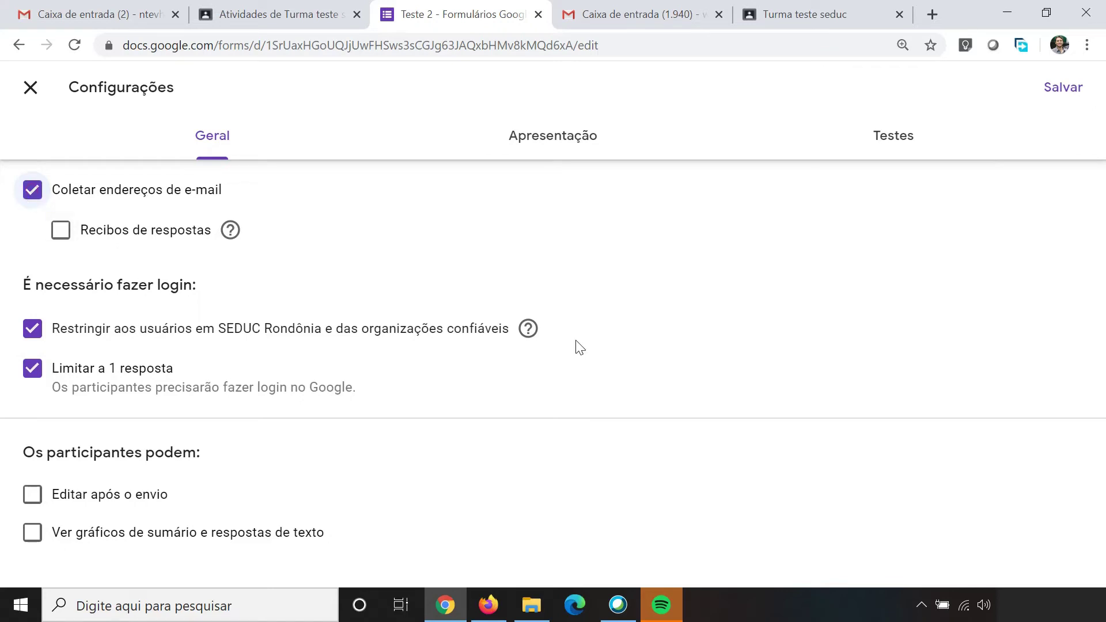
left_click(894, 142)
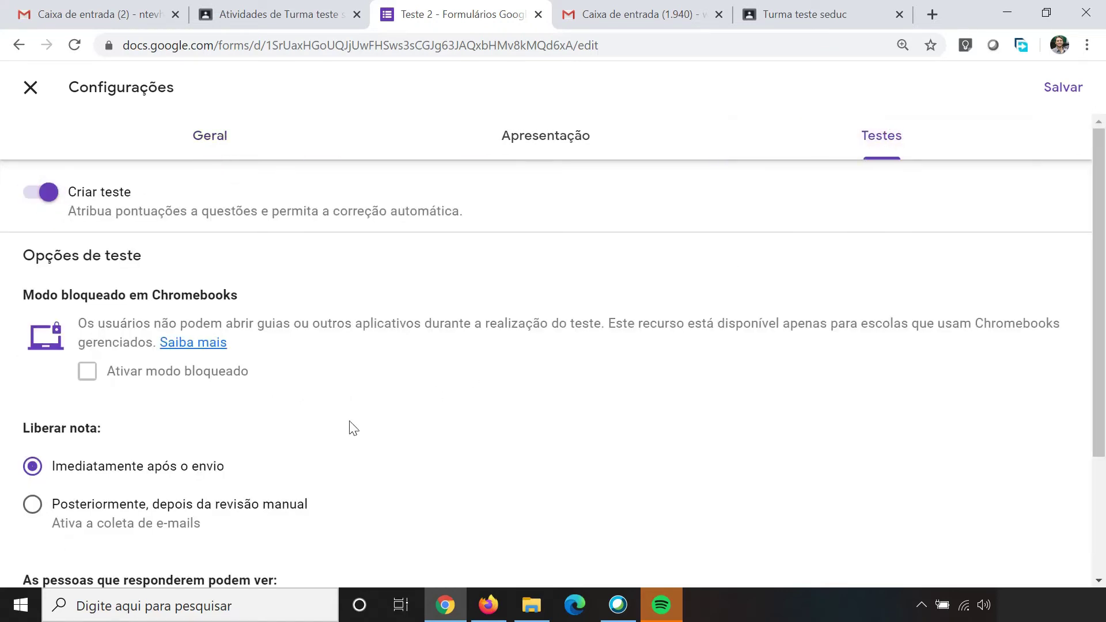
left_click(38, 509)
scroll(399, 384, "down", 3)
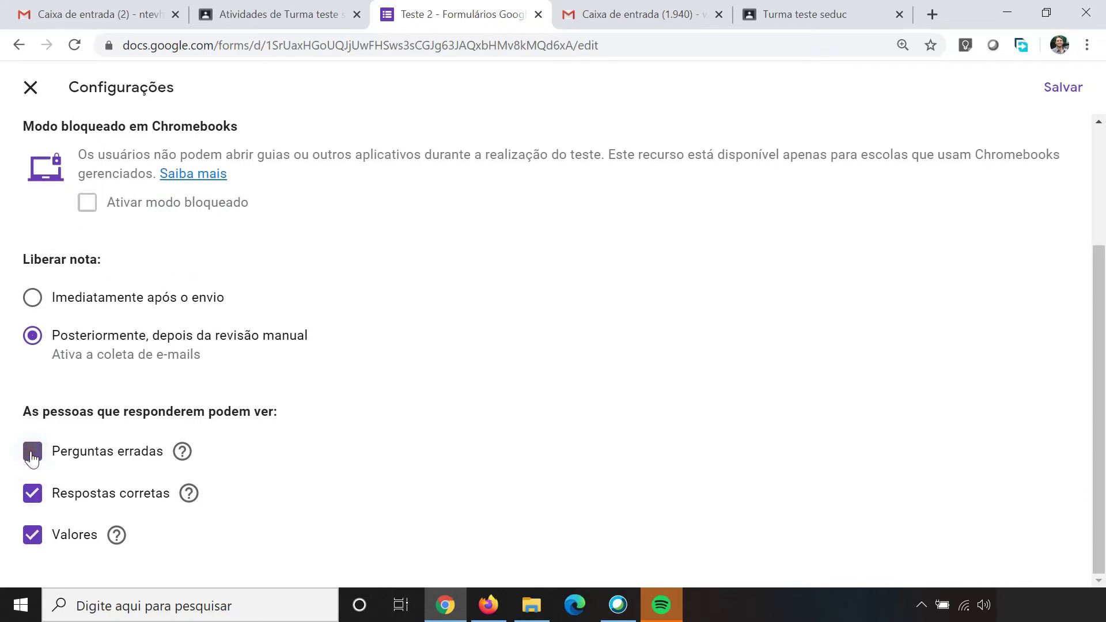
left_click(32, 501)
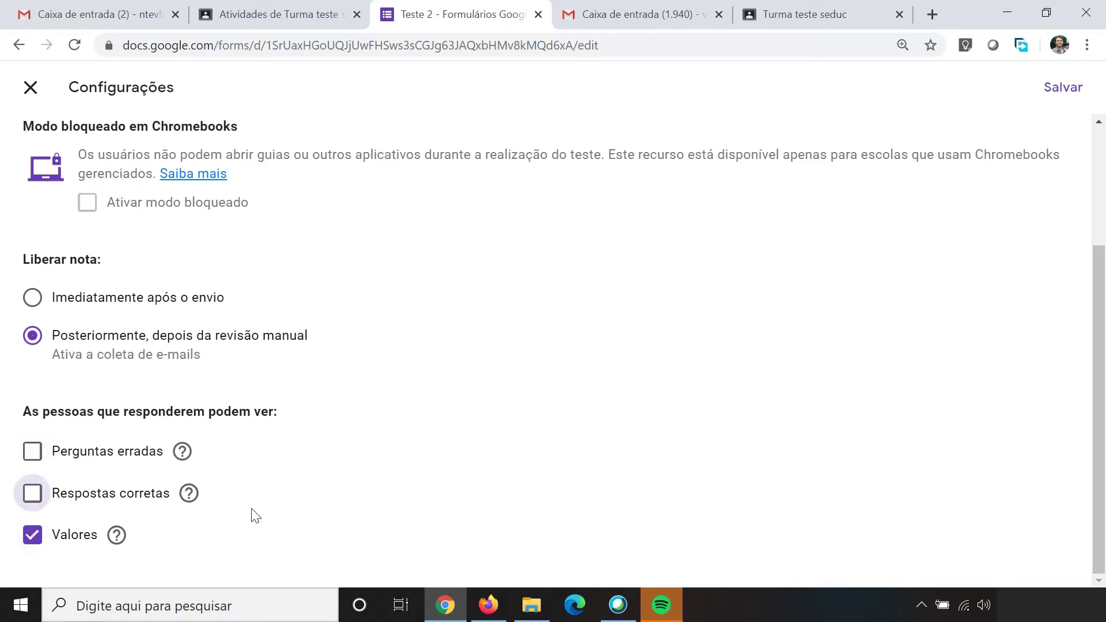
scroll(476, 369, "up", 3)
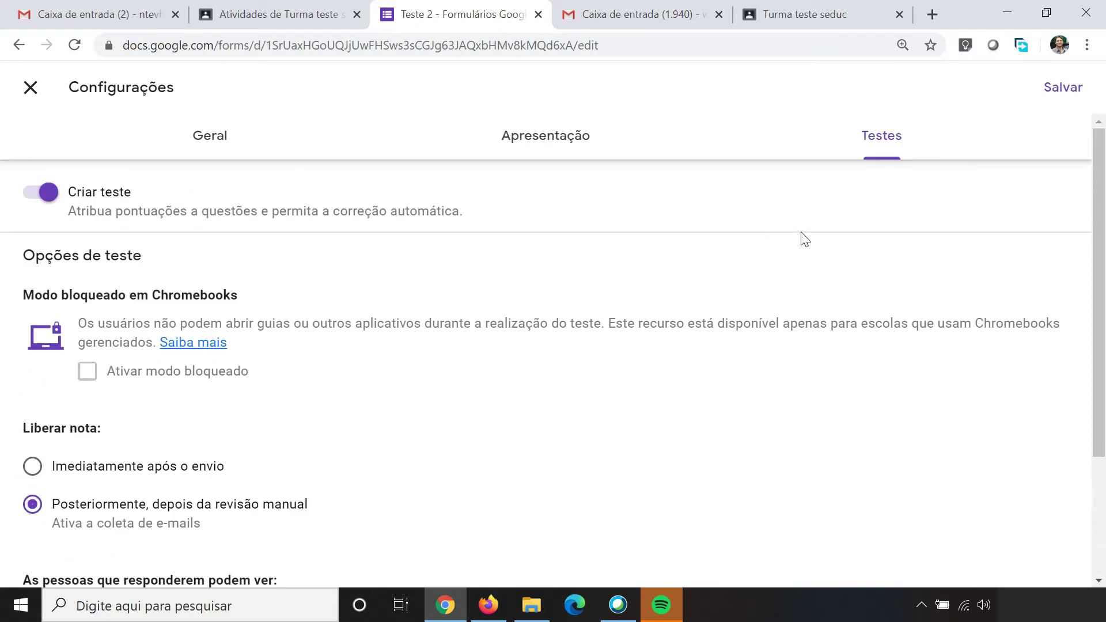
Step: Save the settings and make question one a required short answer 'Digite o seu nome completo'
left_click(1068, 97)
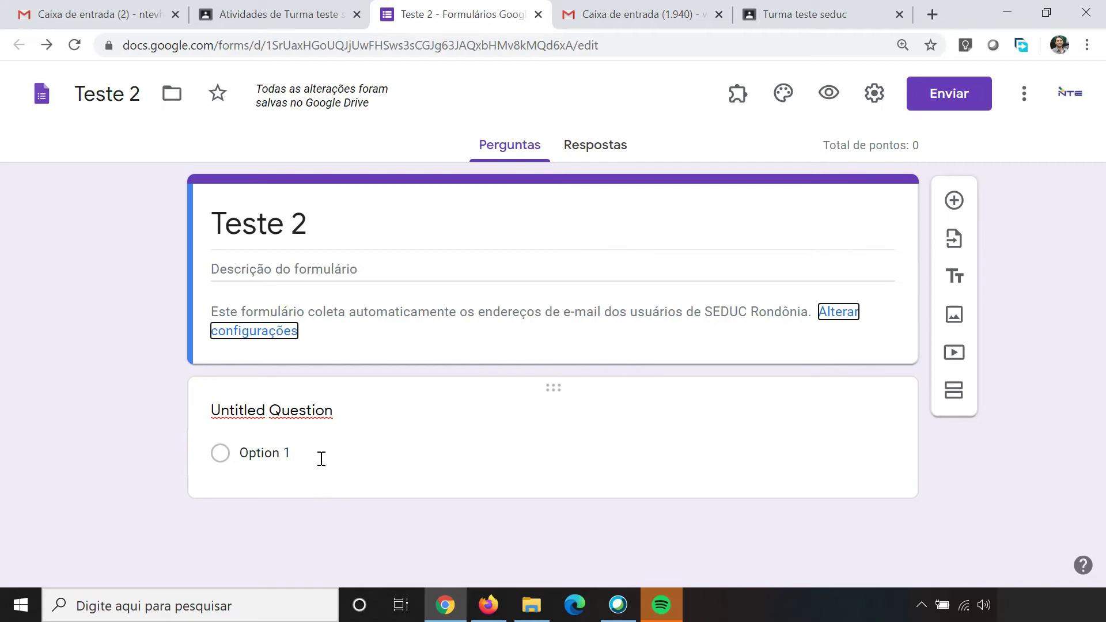
left_click(393, 455)
left_click(720, 430)
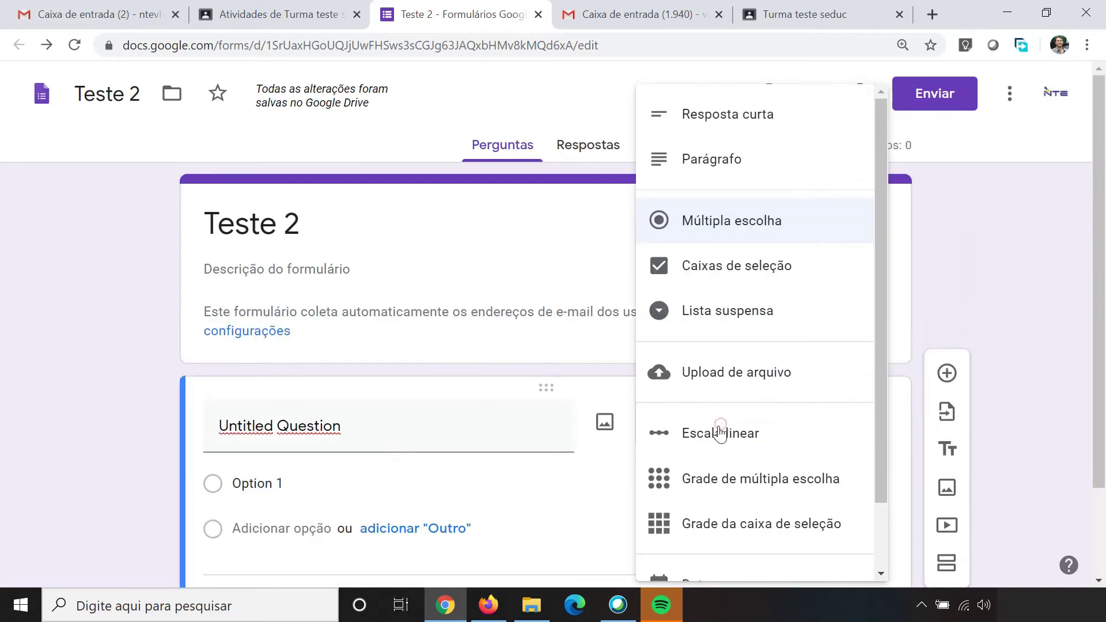
left_click(754, 113)
left_click(364, 429)
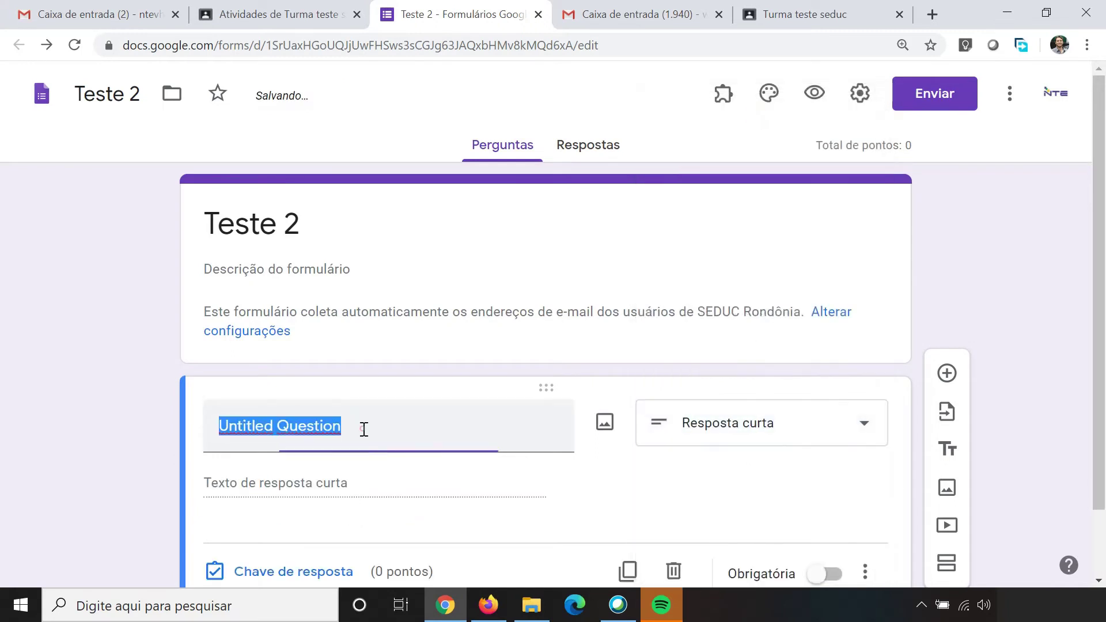
type("D")
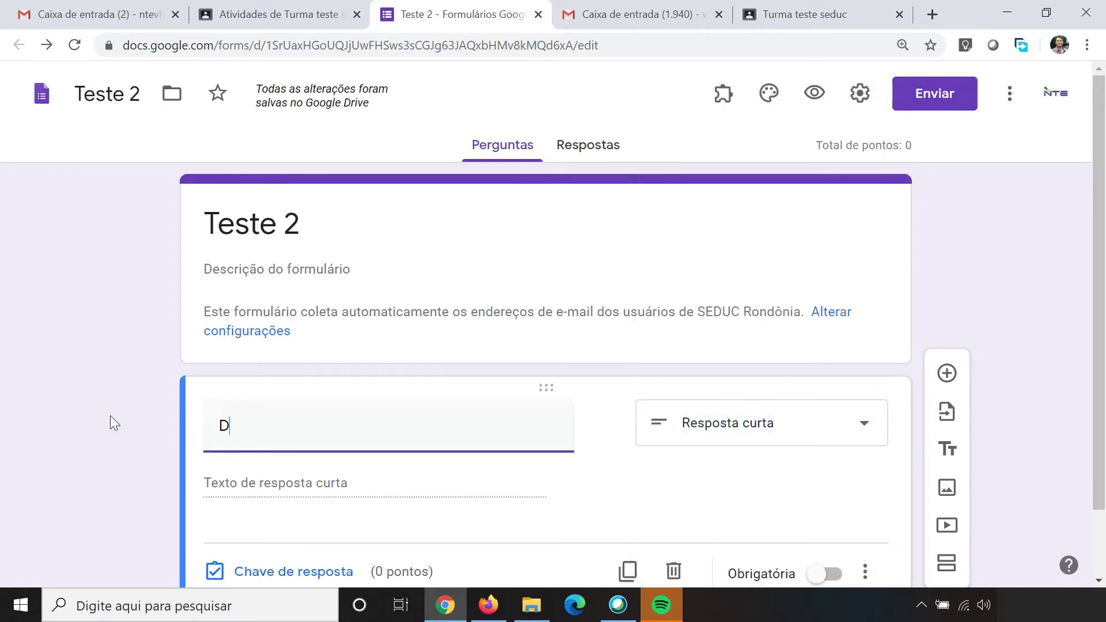
type("igite o seu nome co")
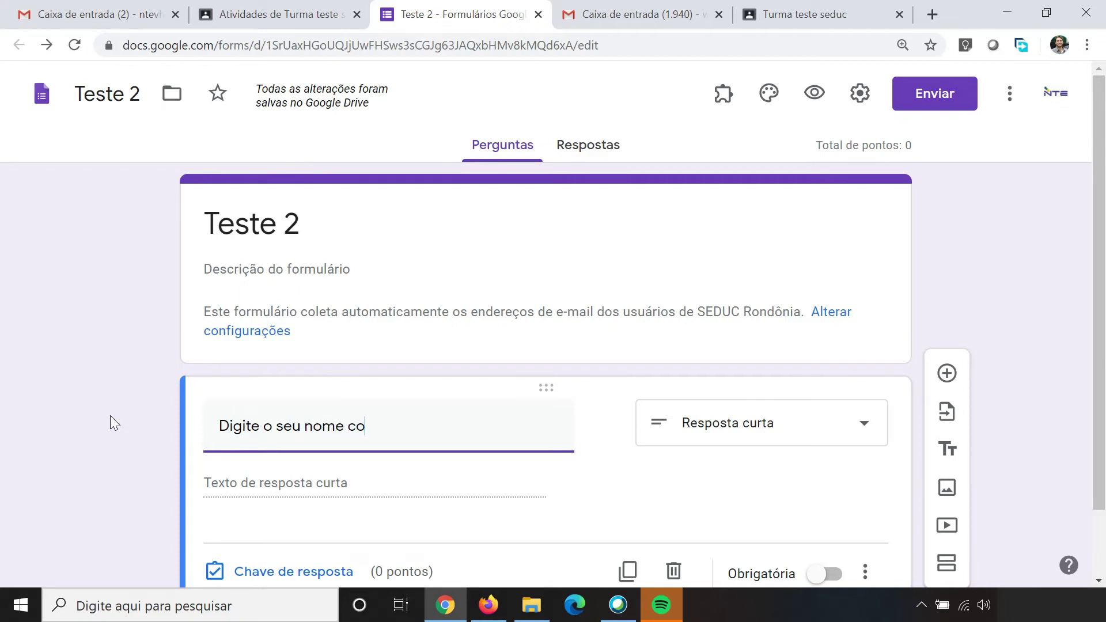
type("mpleto")
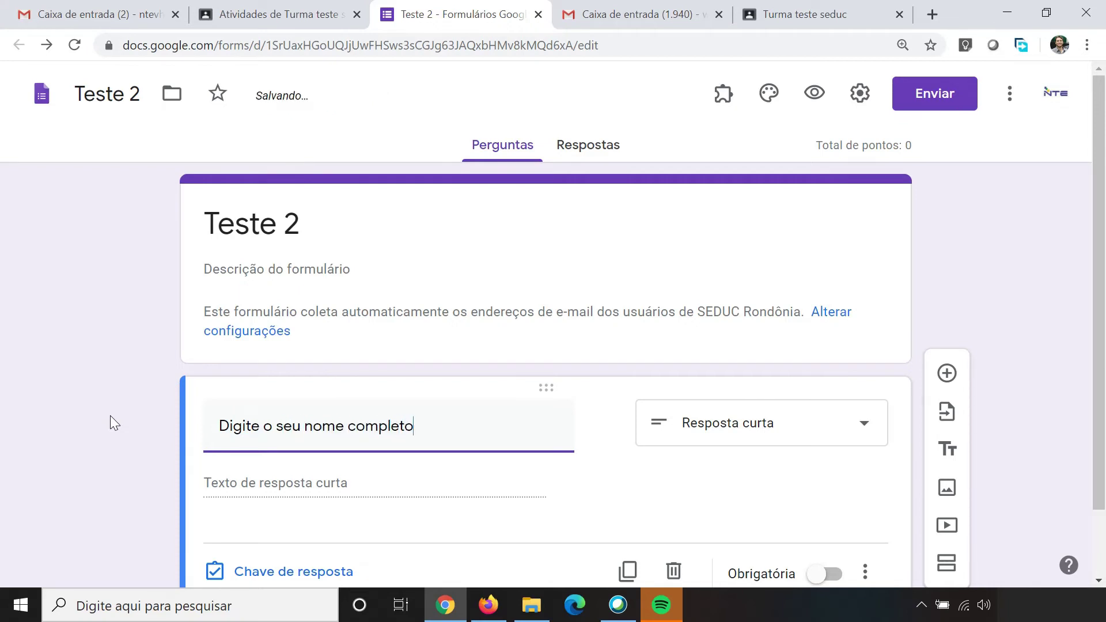
scroll(325, 413, "down", 1)
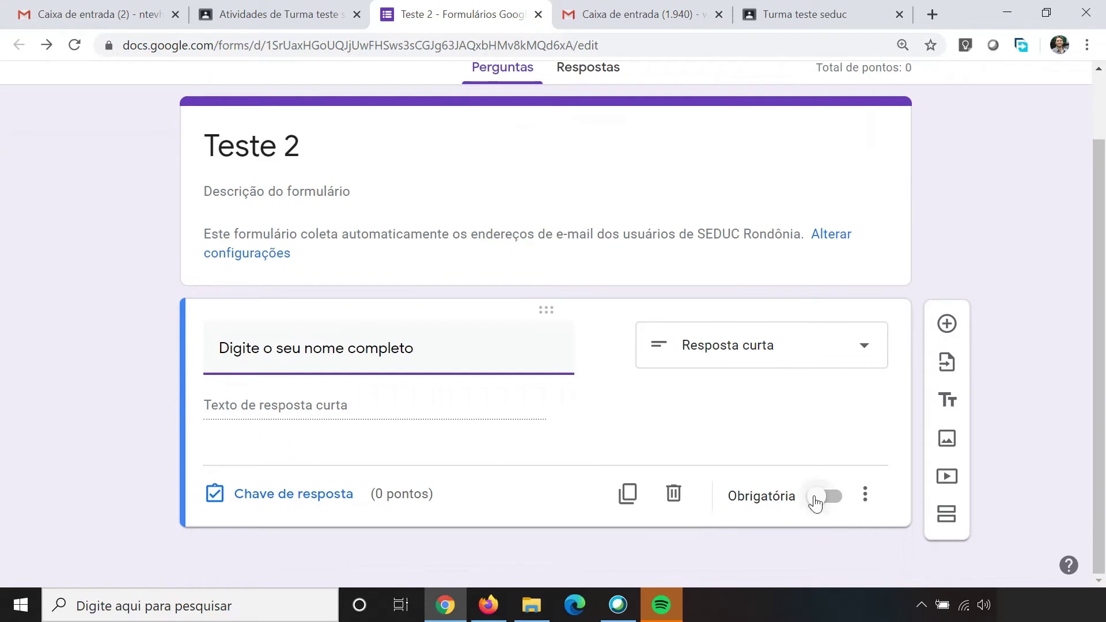
left_click(814, 498)
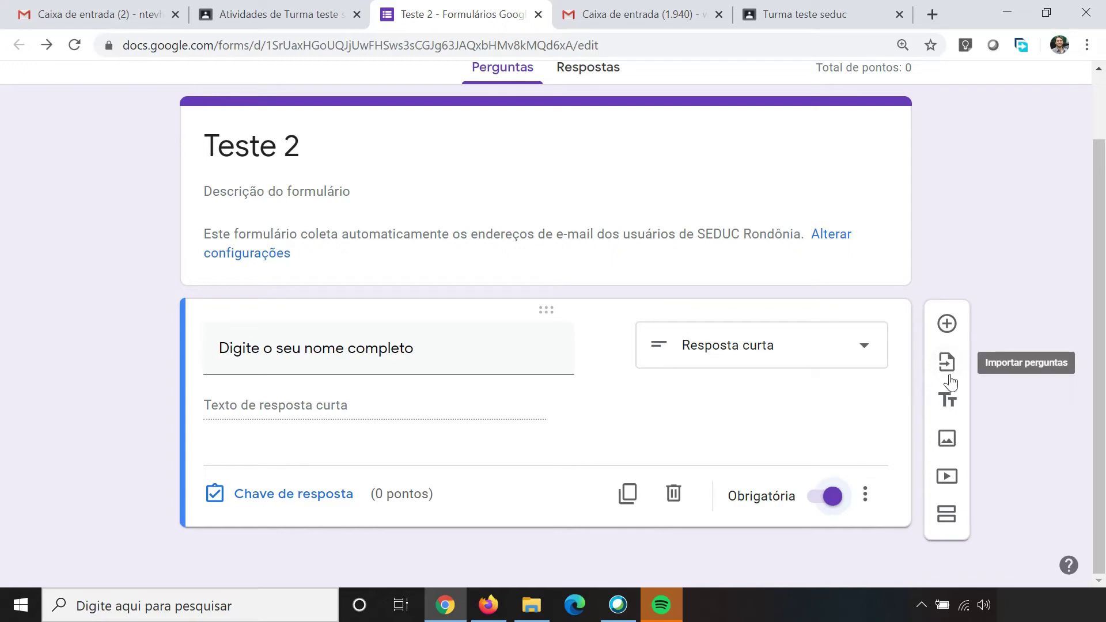
Step: Import question 1ª on the authors of O príncipe and Leviatã from the 23/06/2020 form
left_click(948, 371)
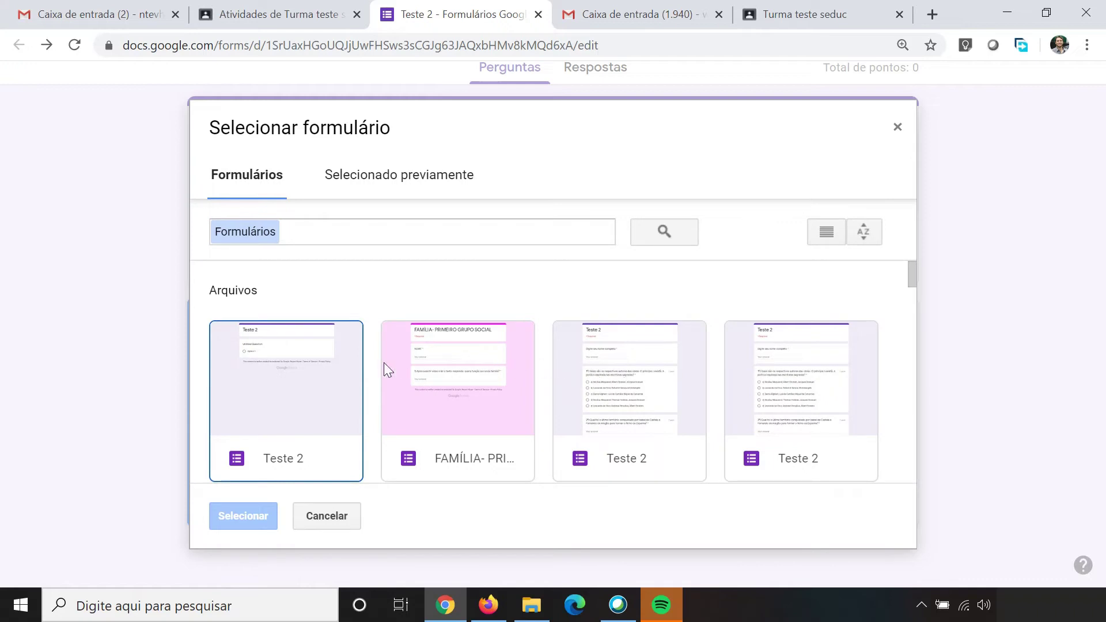
scroll(354, 362, "down", 5)
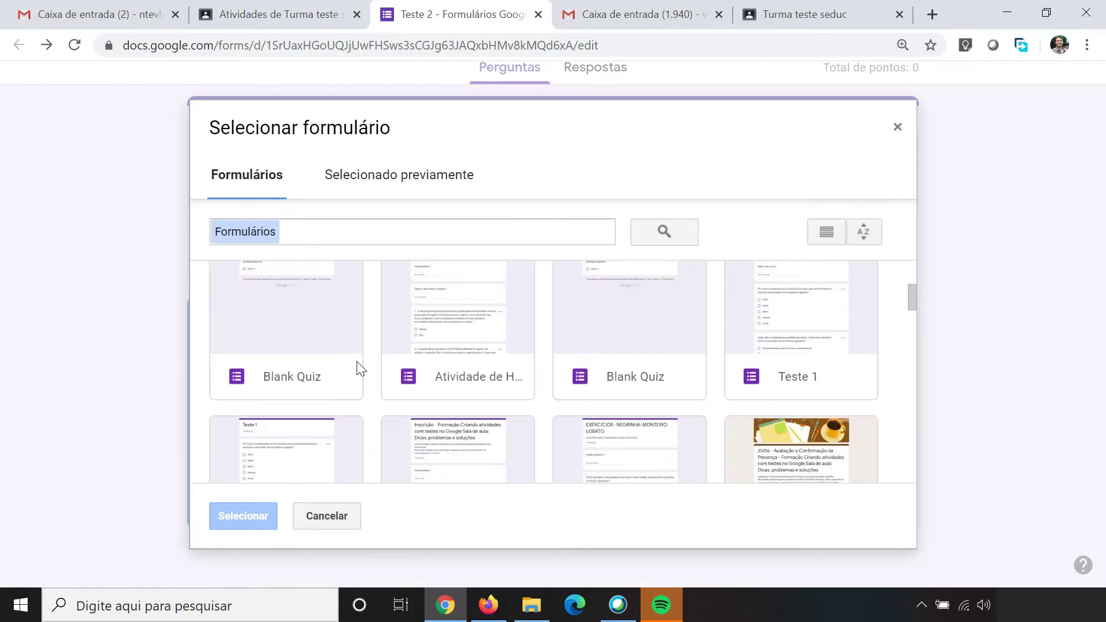
scroll(398, 360, "down", 8)
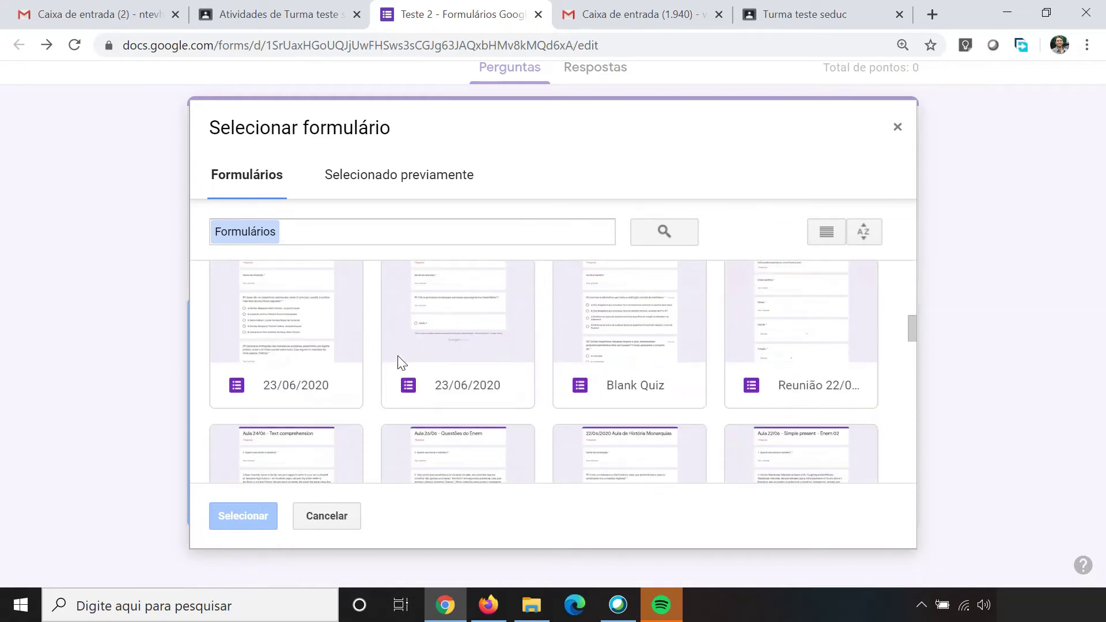
scroll(403, 360, "up", 2)
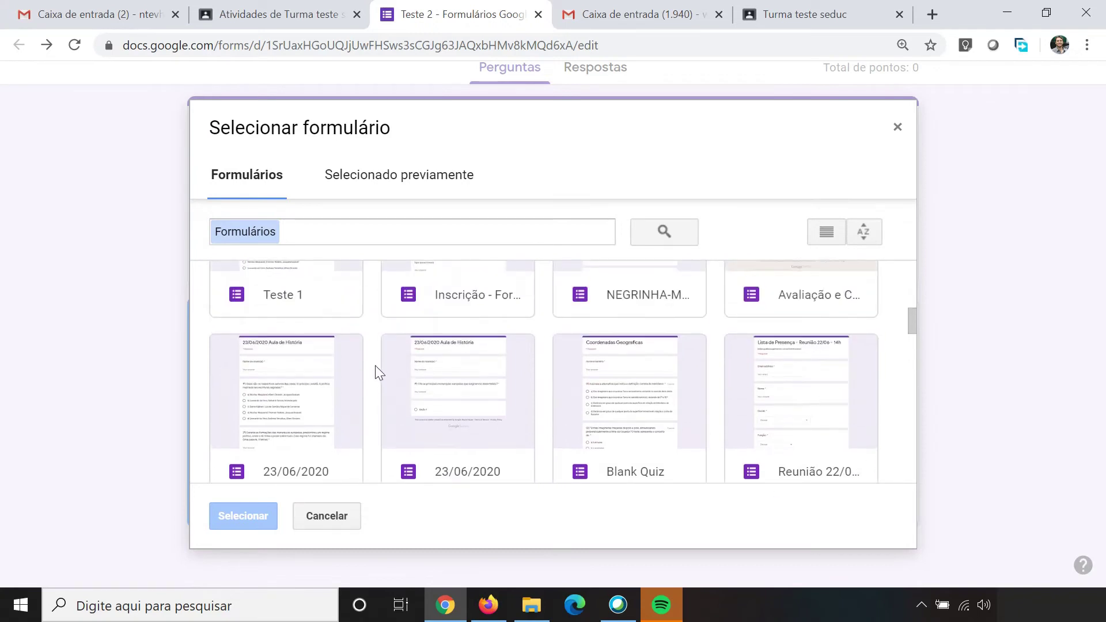
left_click(272, 393)
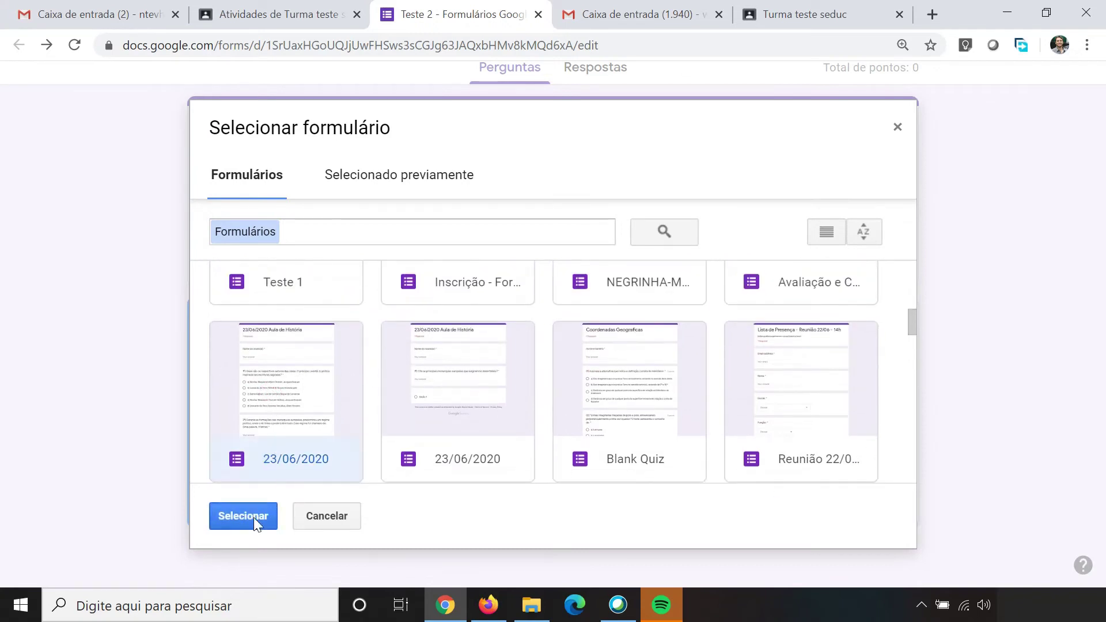
left_click(251, 518)
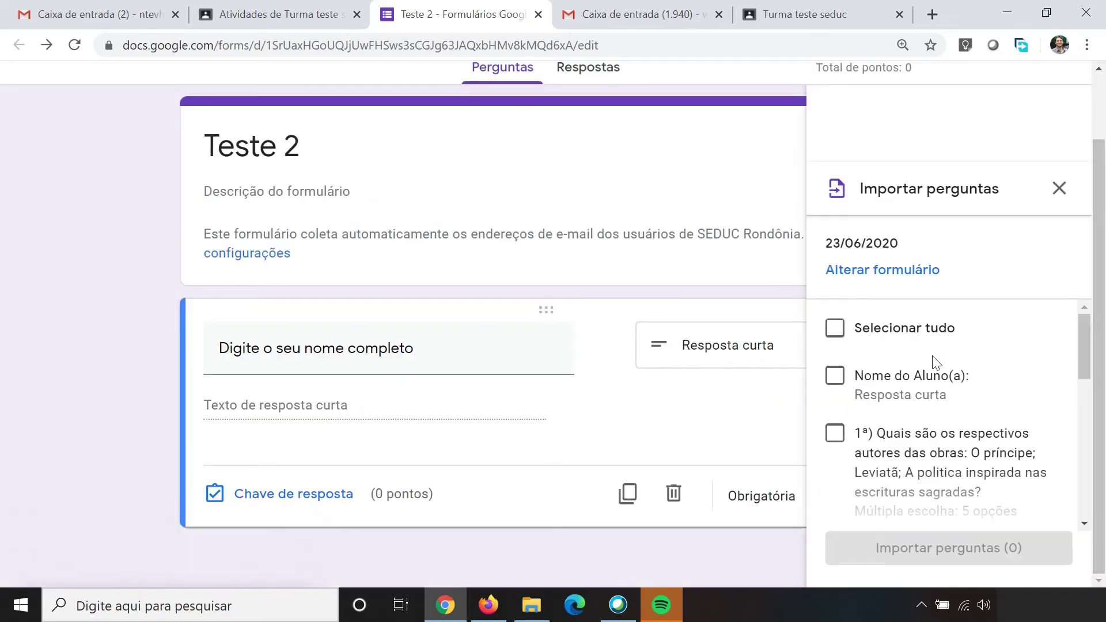
scroll(938, 397, "down", 1)
scroll(905, 410, "down", 1)
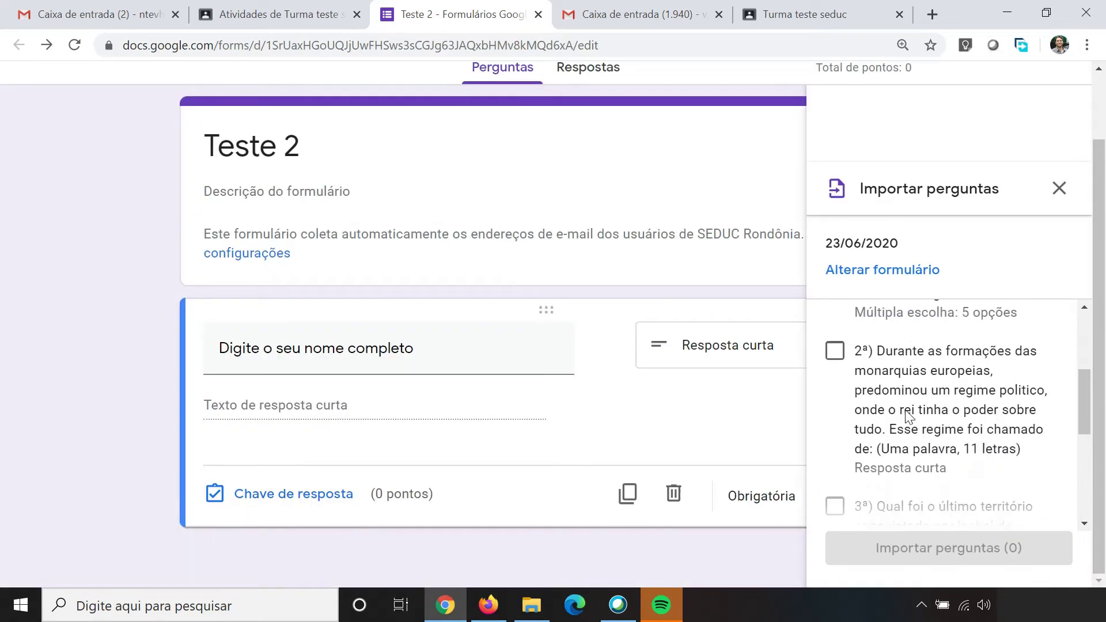
scroll(907, 410, "up", 1)
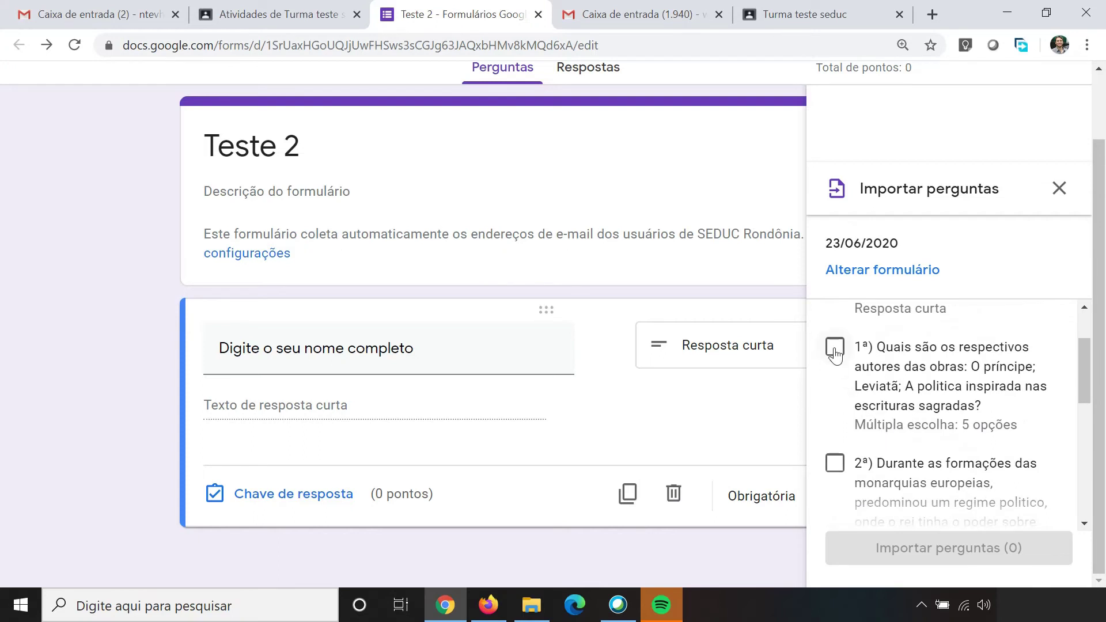
left_click(834, 348)
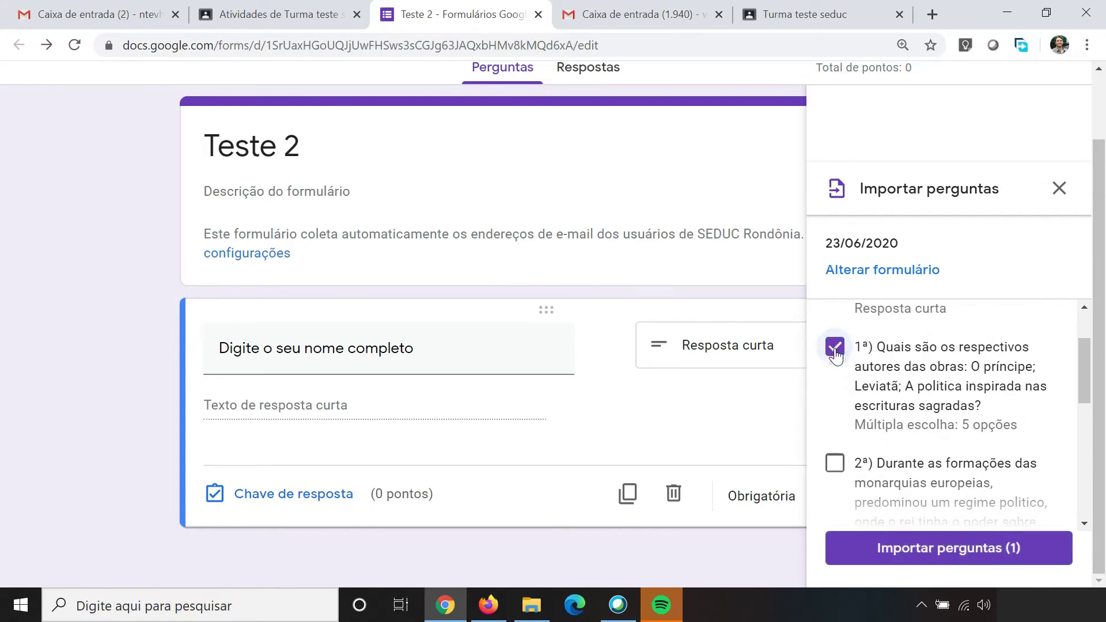
left_click(943, 553)
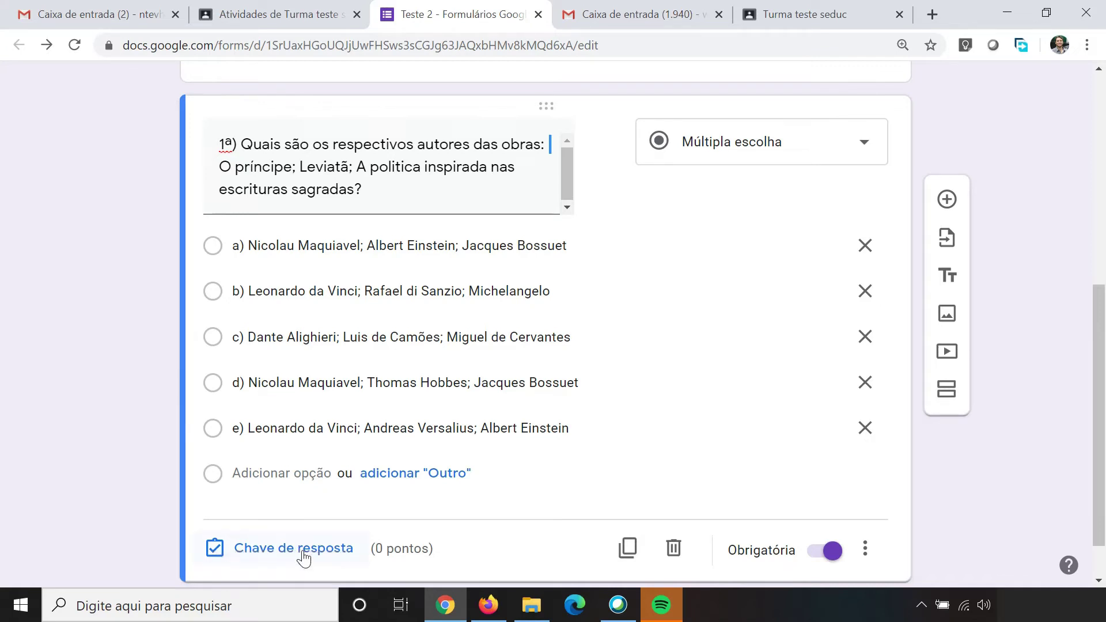
Step: In the answer key, mark option d) correct for question 1ª and set it to 1 point
left_click(304, 556)
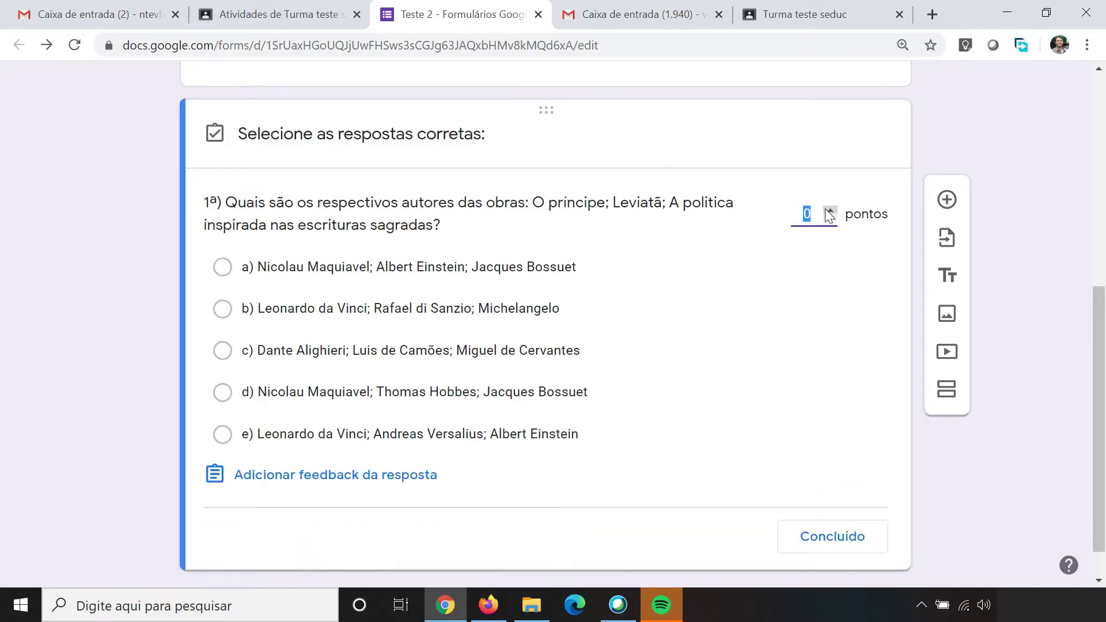
left_click(828, 210)
left_click(270, 397)
left_click(270, 397)
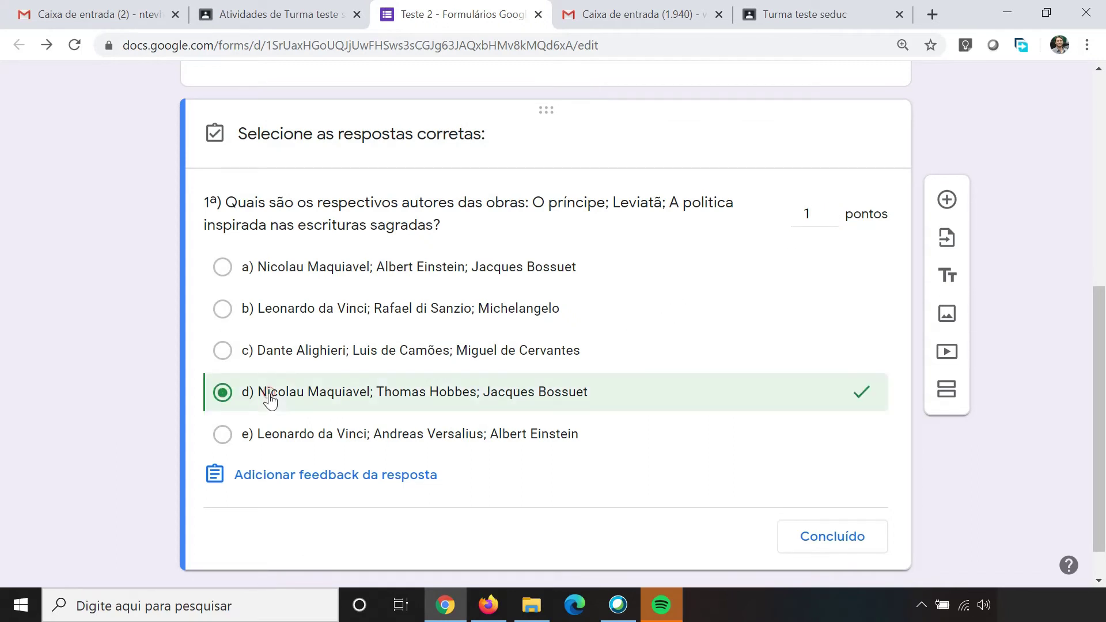
left_click(831, 541)
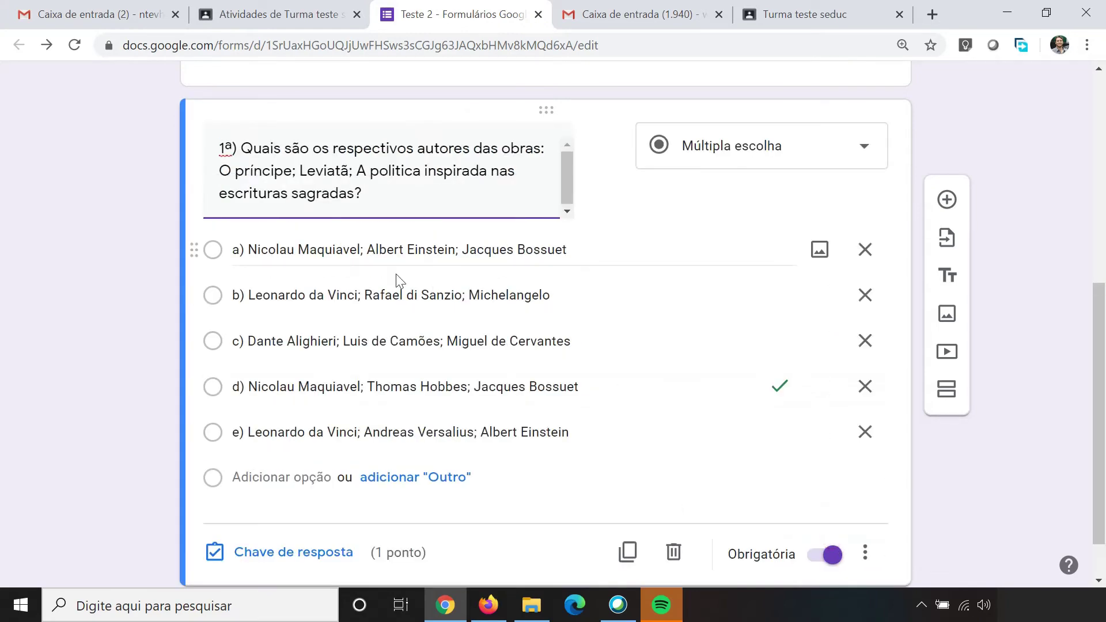
scroll(333, 260, "down", 1)
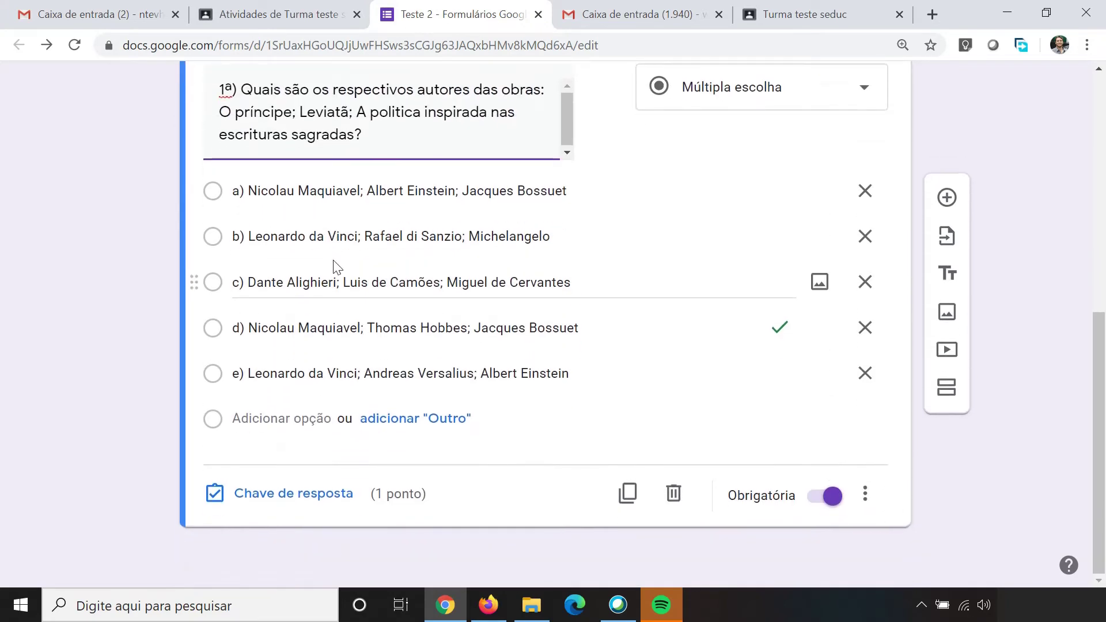
left_click(592, 326)
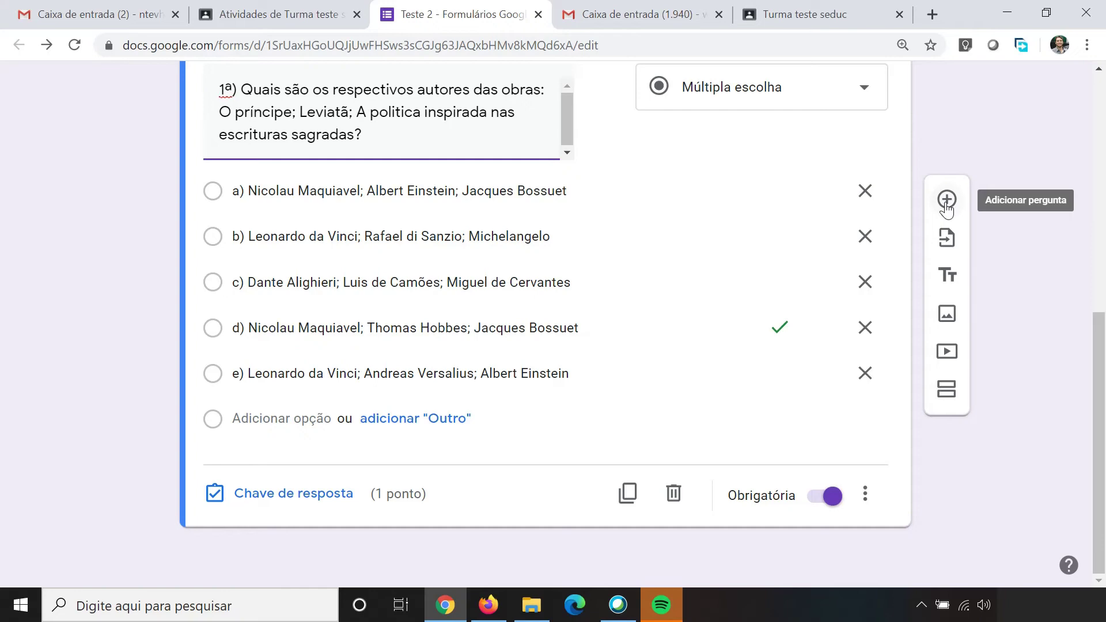
Step: Import question 3ª on the Kingdom of Spain from the 23/06/2020 form as a Parágrafo question
left_click(946, 238)
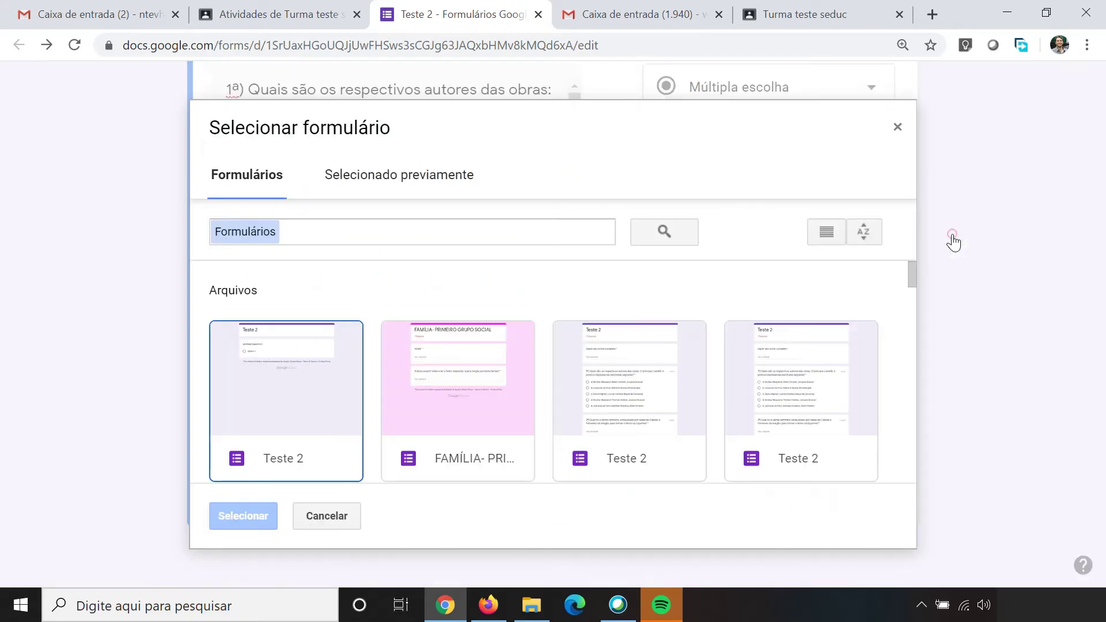
scroll(363, 395, "down", 9)
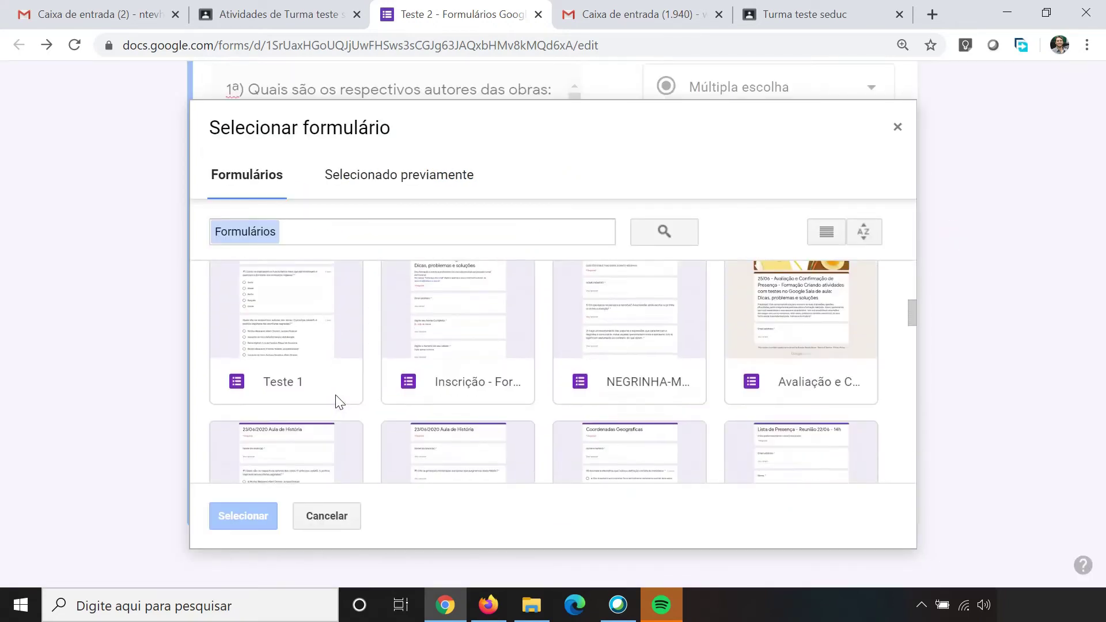
left_click(286, 316)
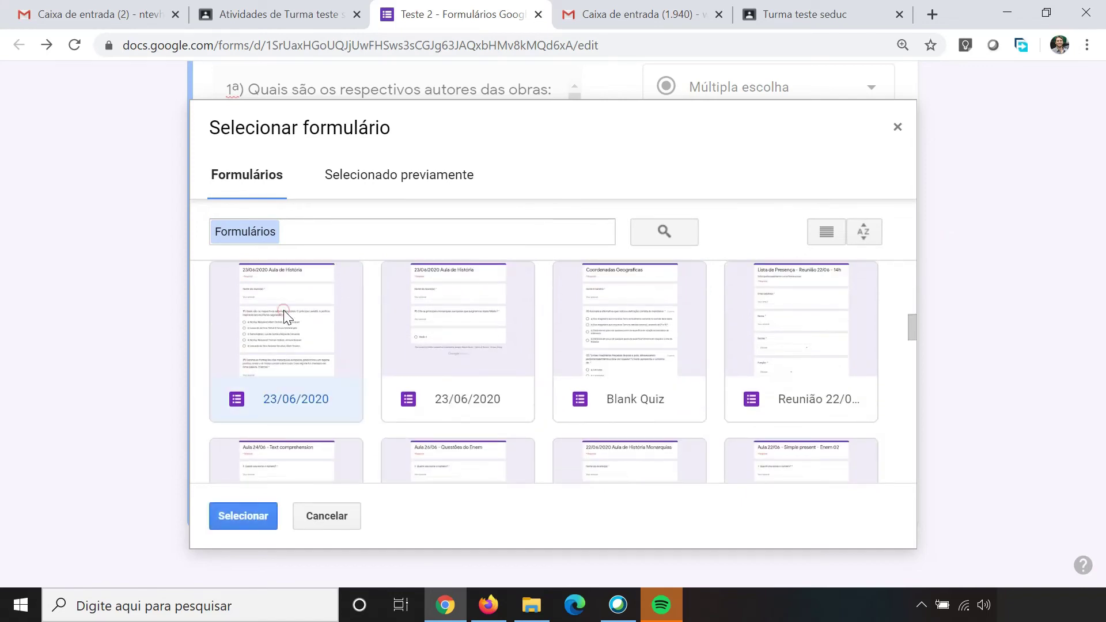
left_click(244, 512)
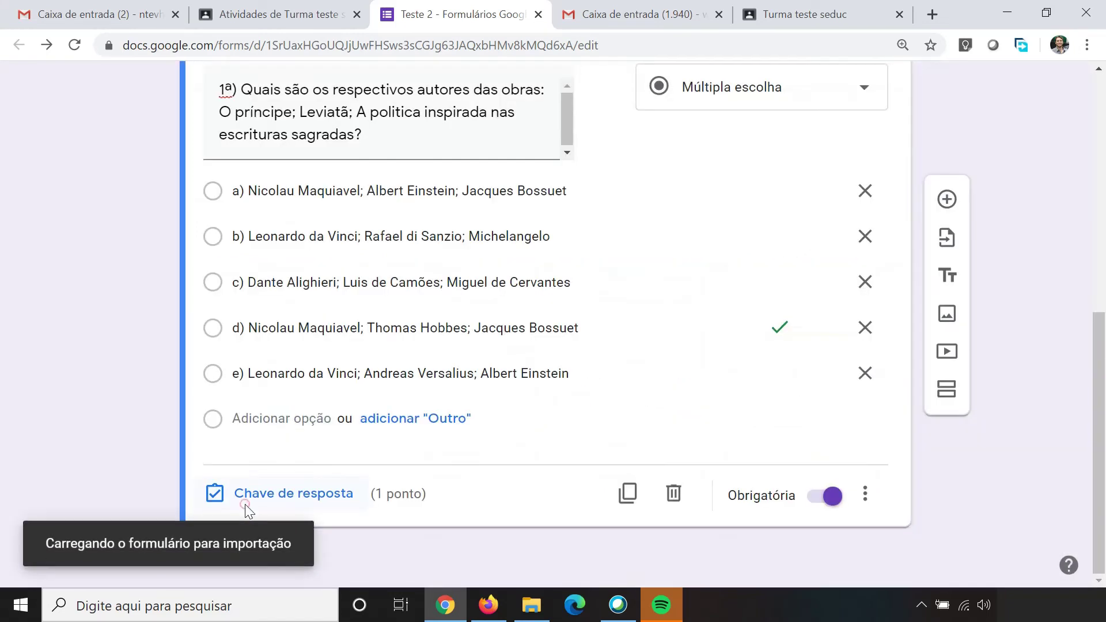
scroll(928, 410, "down", 3)
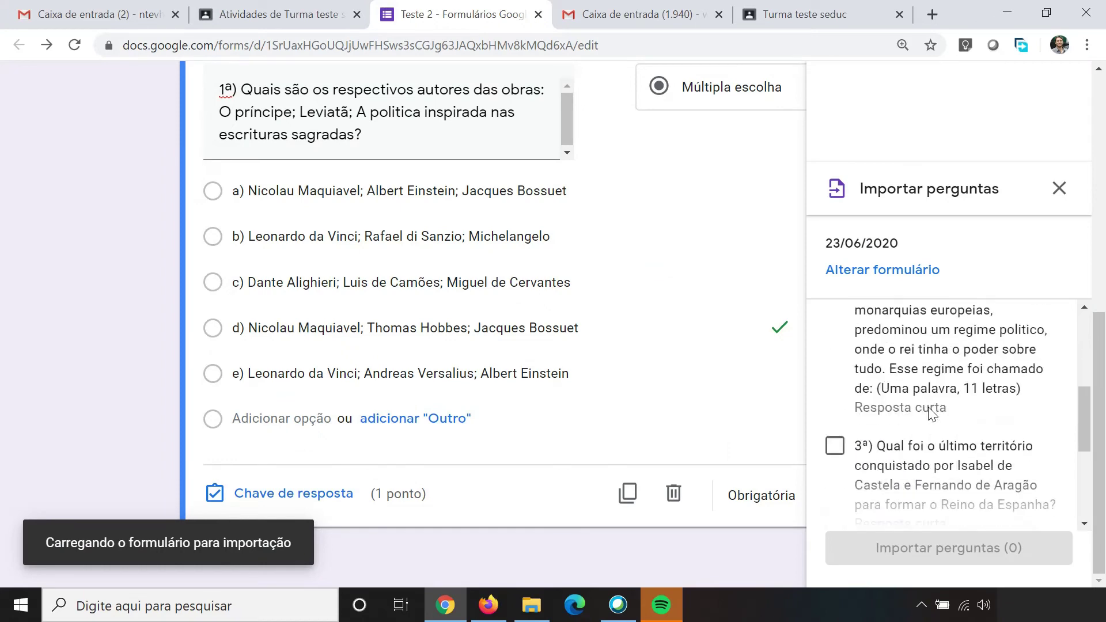
scroll(928, 410, "down", 2)
left_click(835, 362)
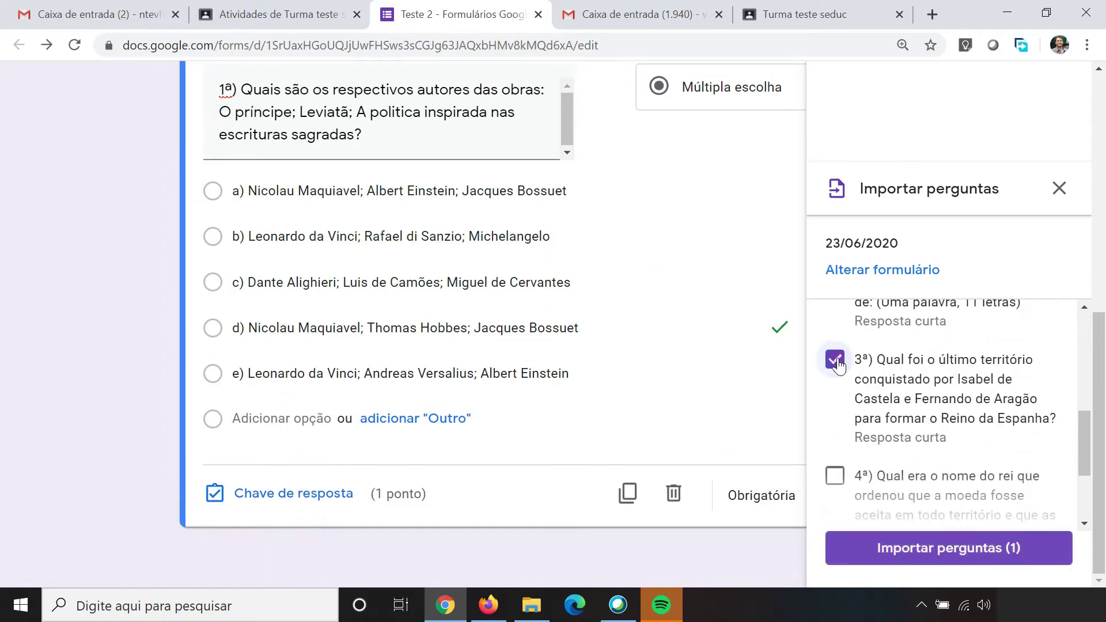
left_click(927, 550)
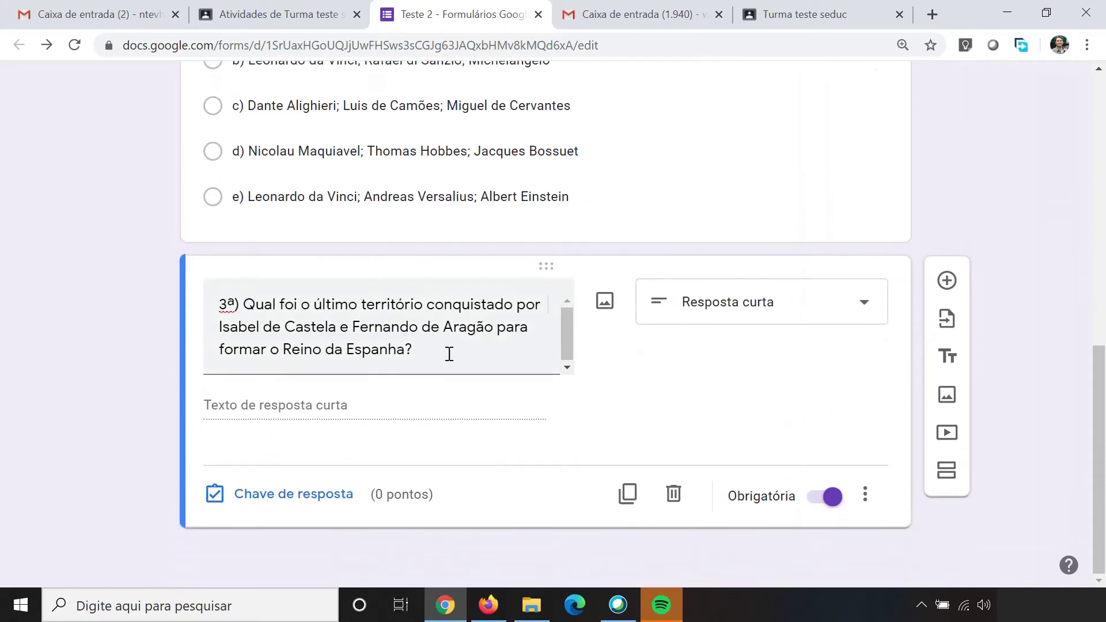
left_click(848, 306)
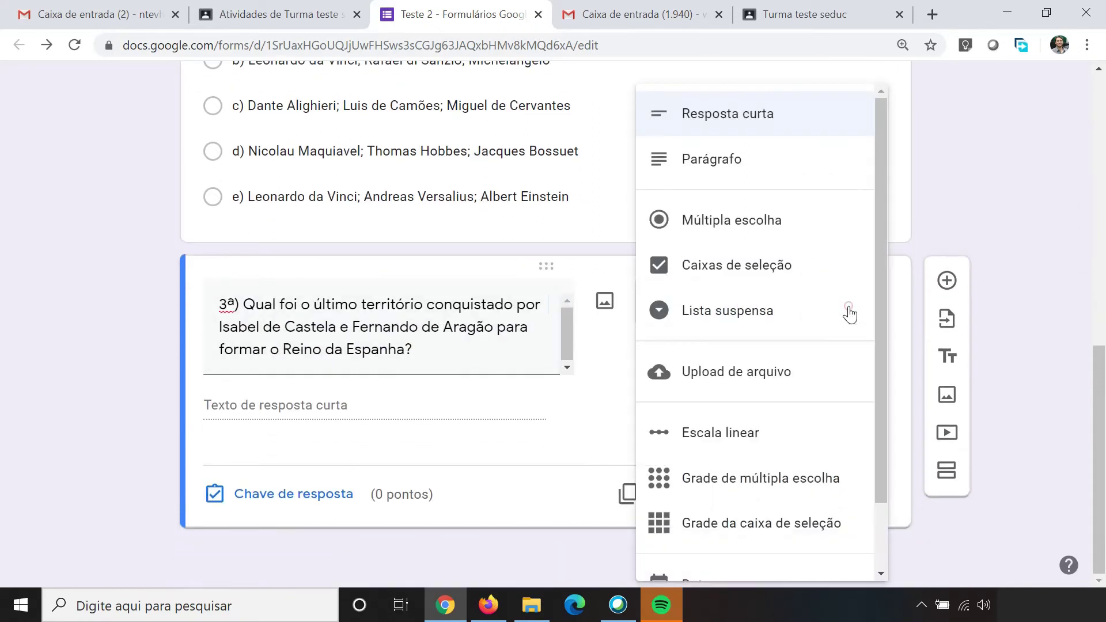
left_click(743, 160)
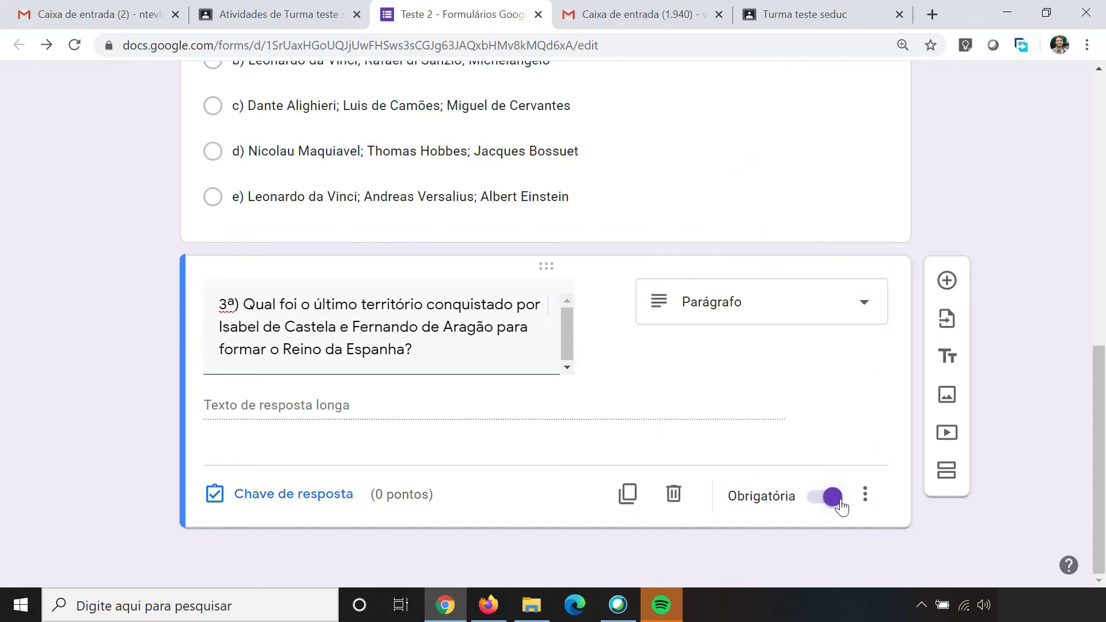
Step: Set the imported paragraph question's answer-key value to 1 point
left_click(310, 503)
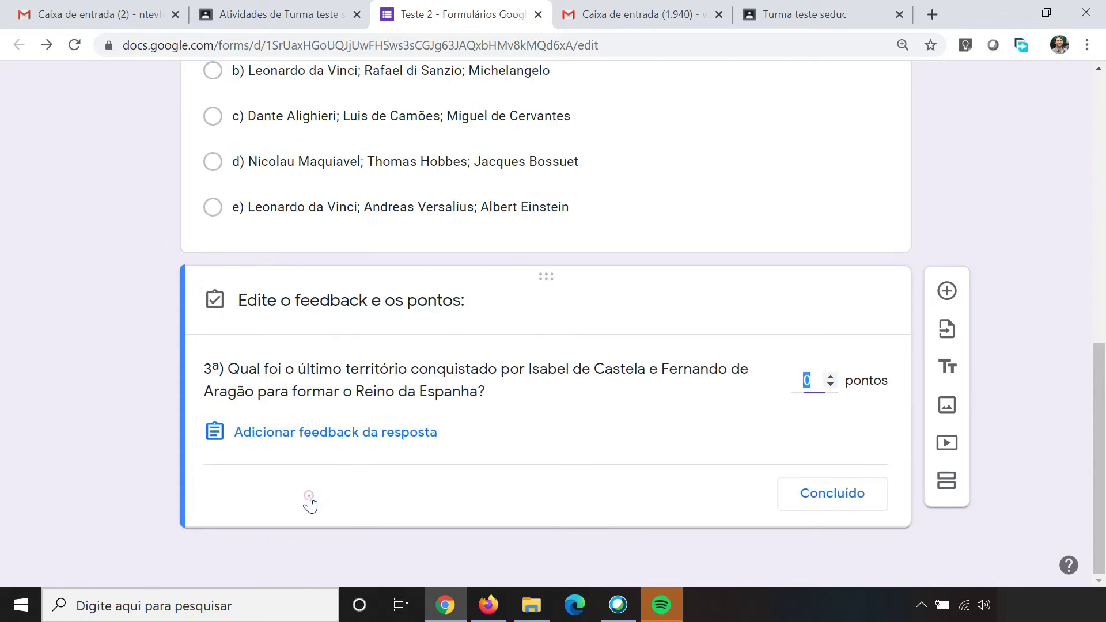
left_click(833, 378)
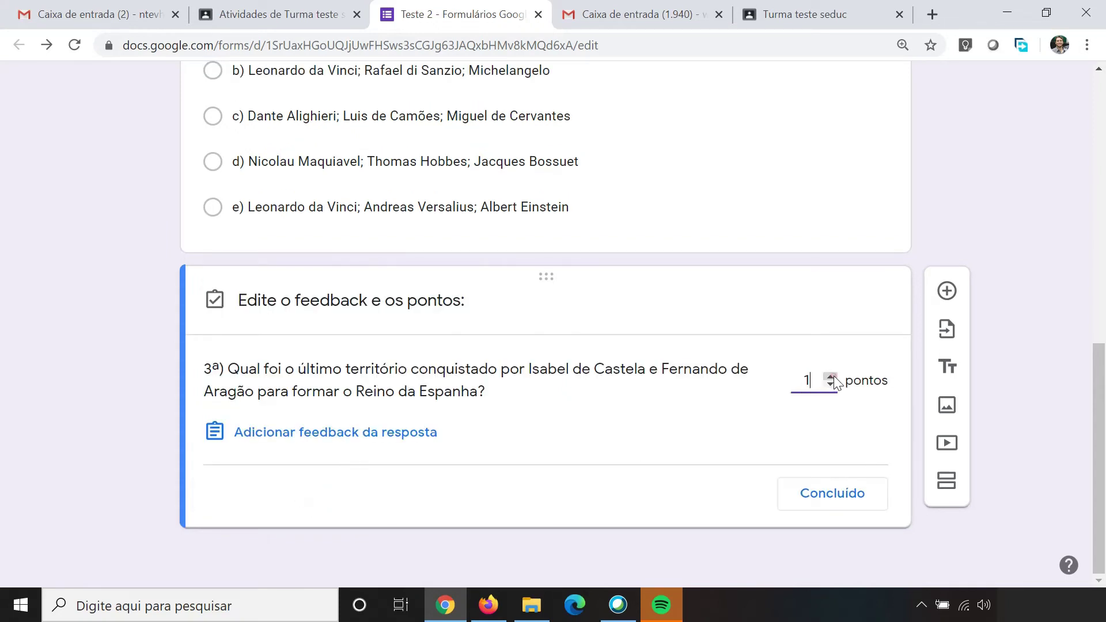
left_click(823, 501)
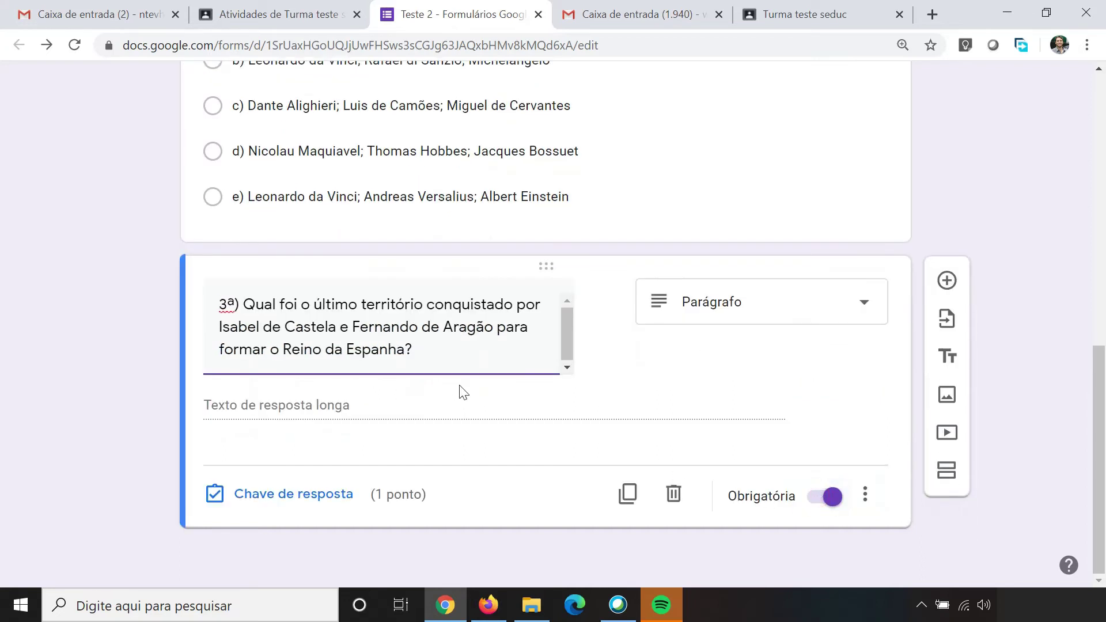
Step: Renumber the Spain question from 3ª to 2ª and close the Teste 2 form
key("BackSpace")
type("2")
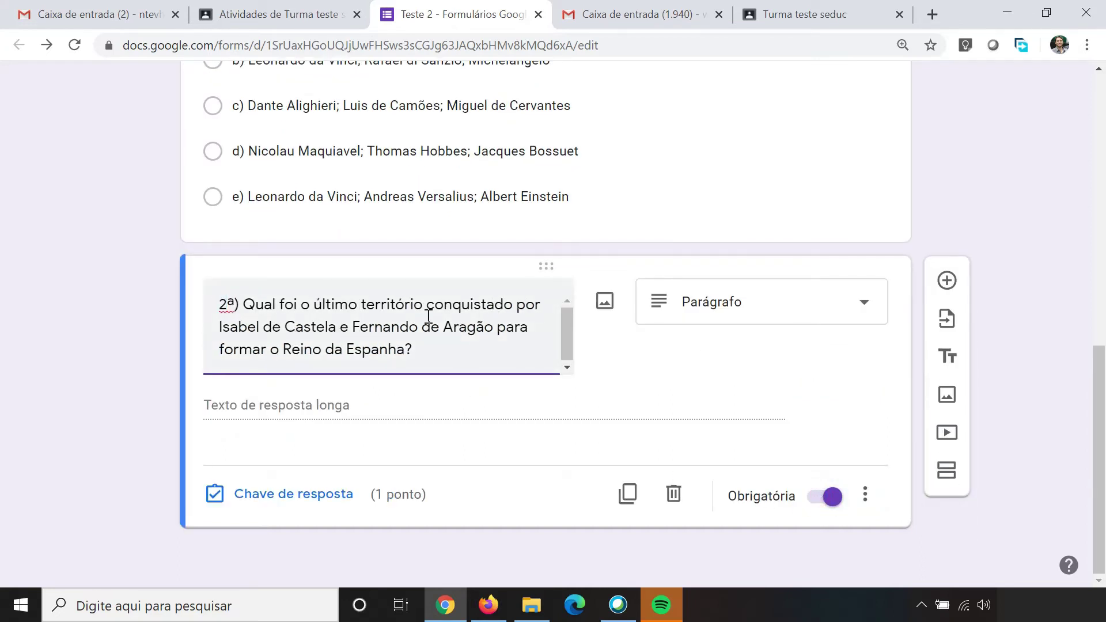
scroll(371, 343, "up", 7)
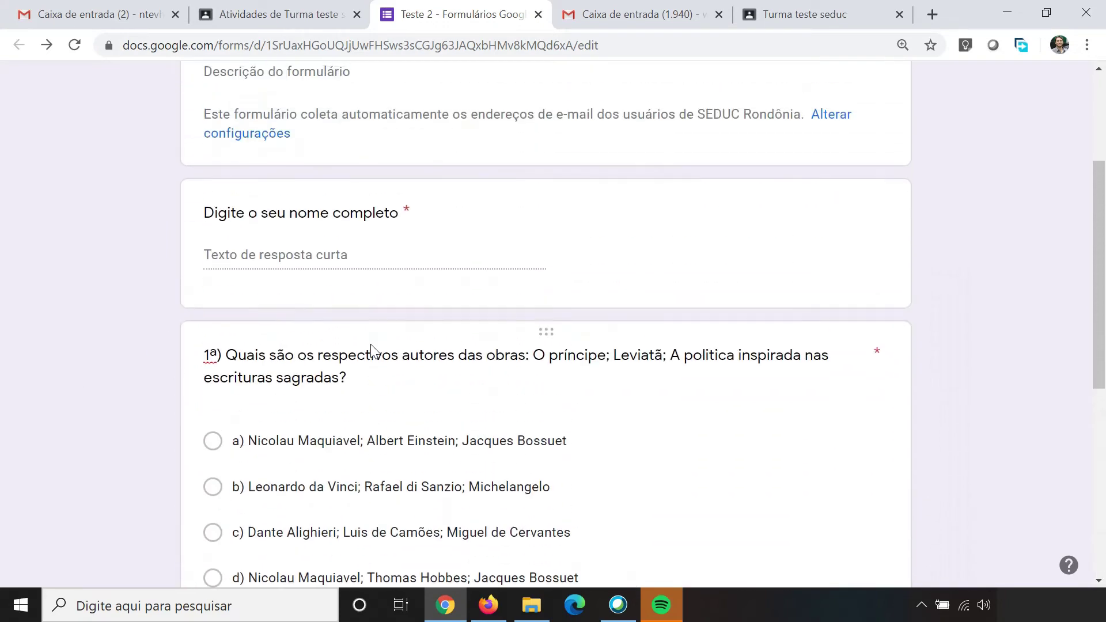
scroll(371, 343, "down", 7)
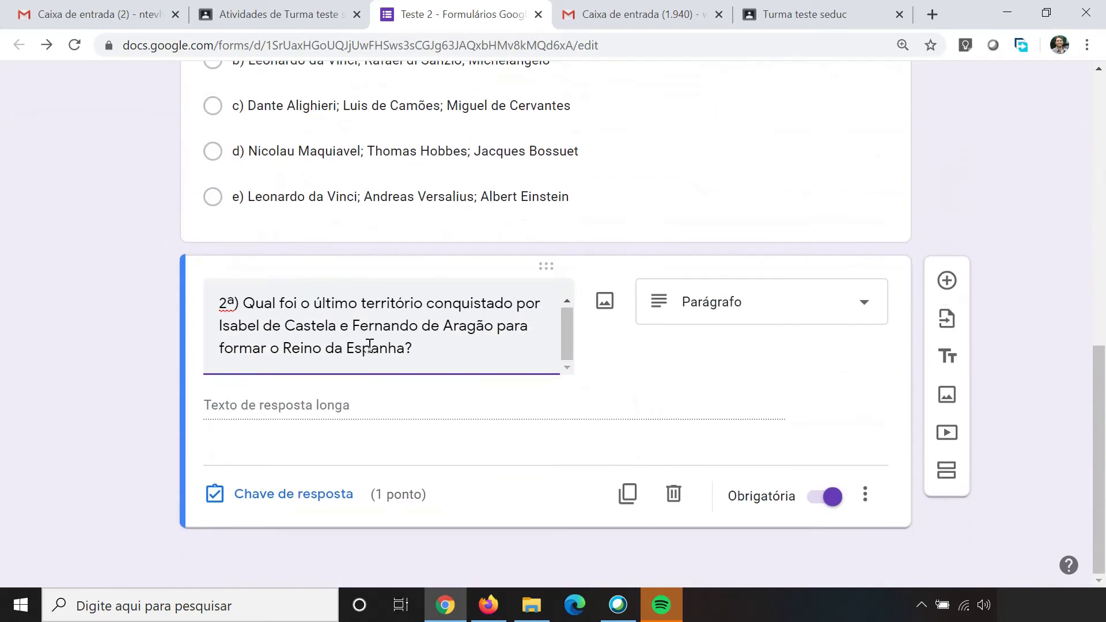
scroll(529, 313, "up", 8)
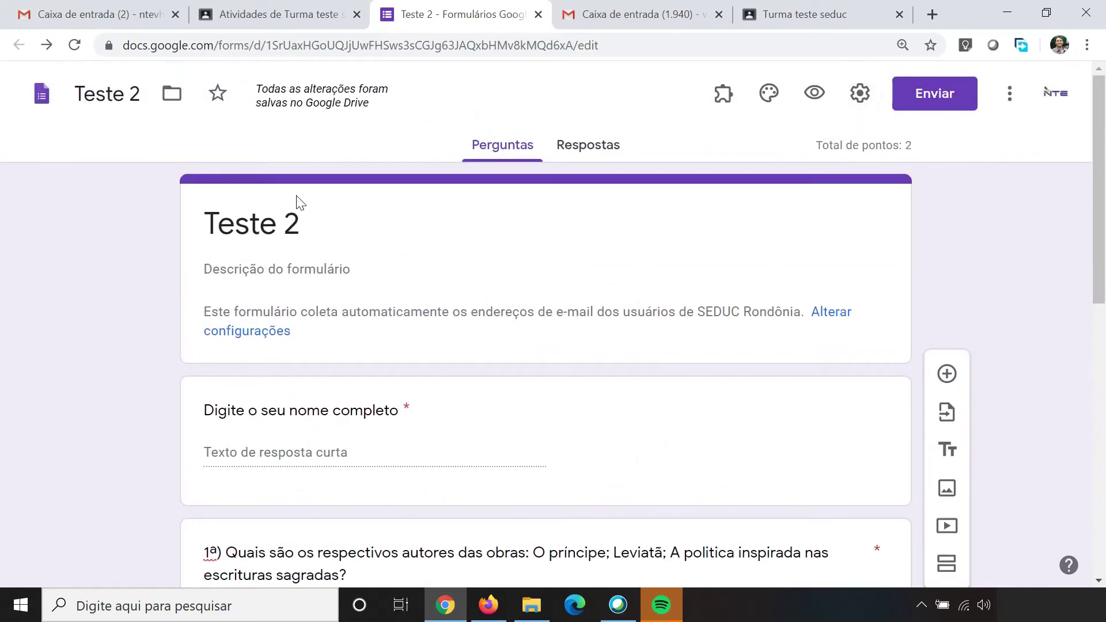
left_click(538, 15)
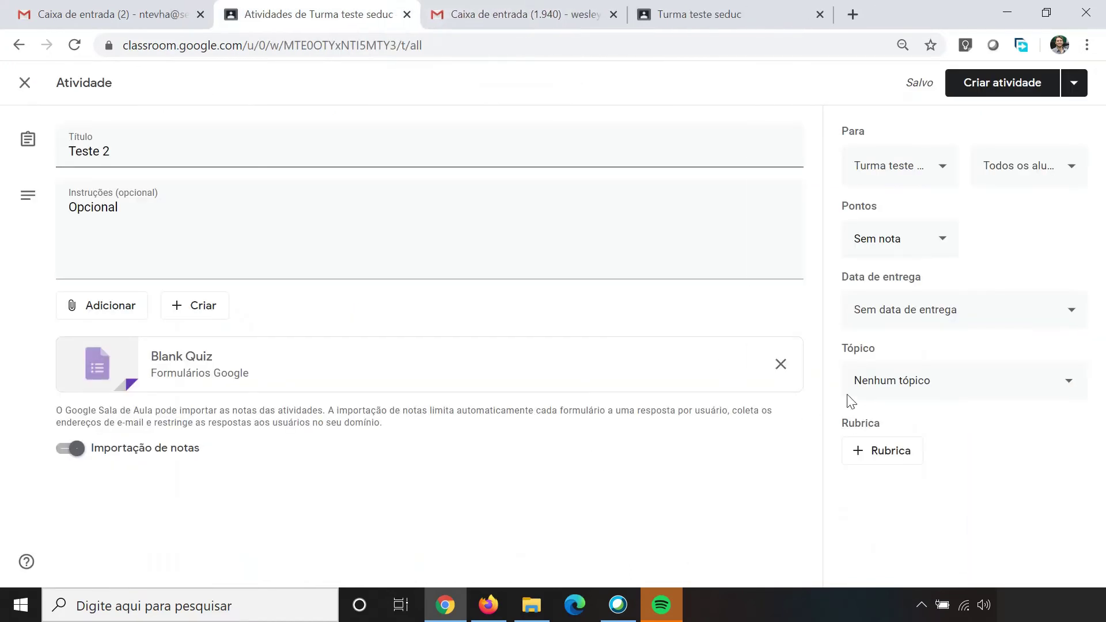
Step: File Teste 2 under the Teste topic and post it with Criar atividade
left_click(904, 387)
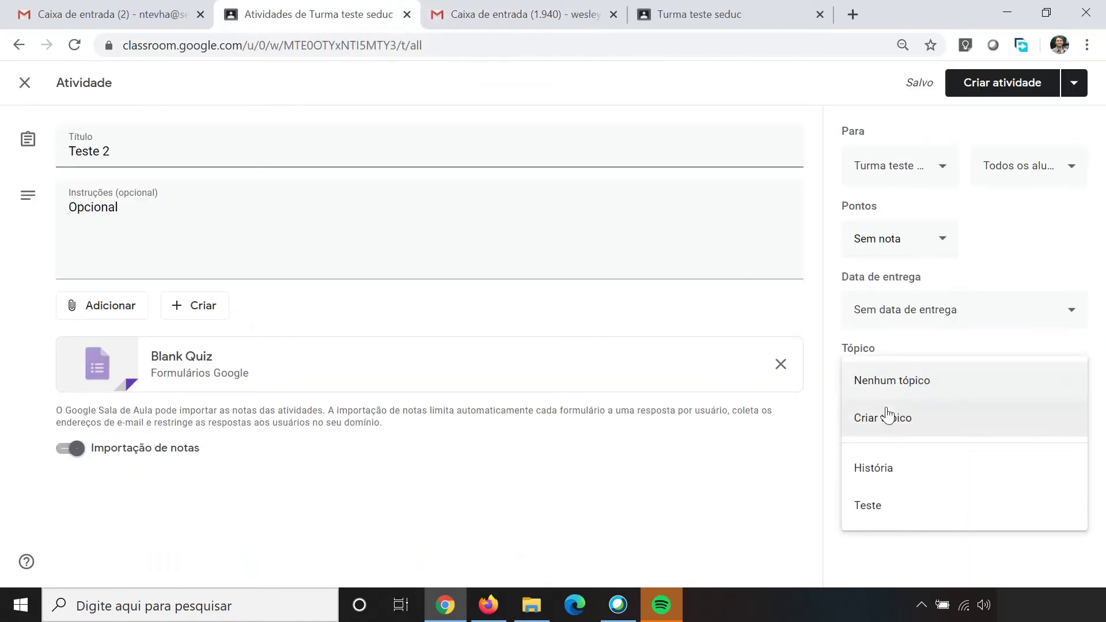
left_click(868, 507)
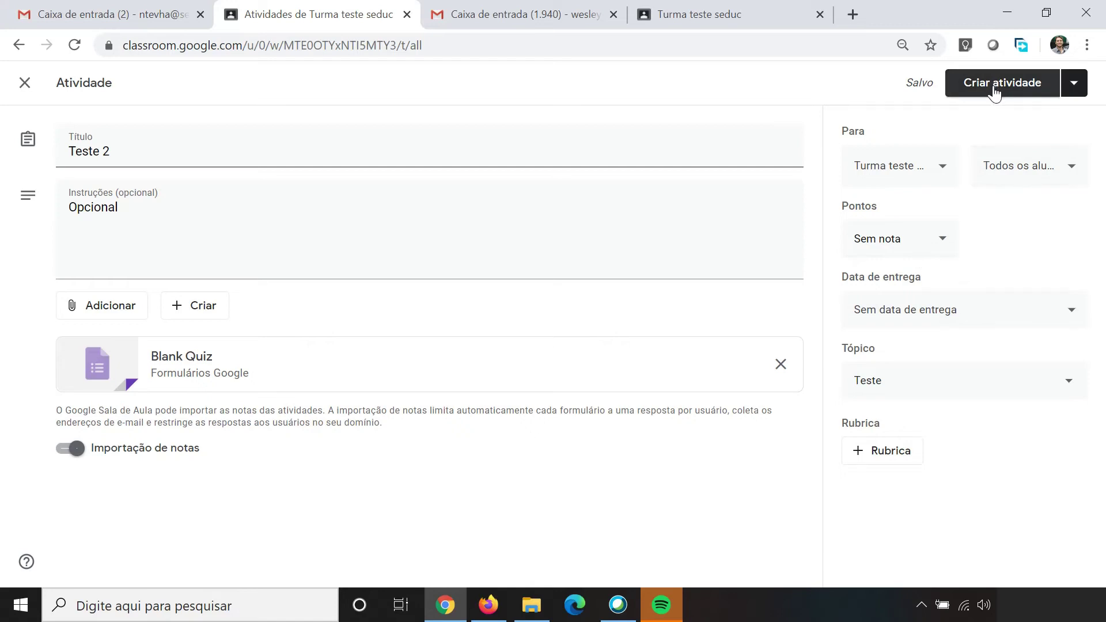
left_click(1074, 88)
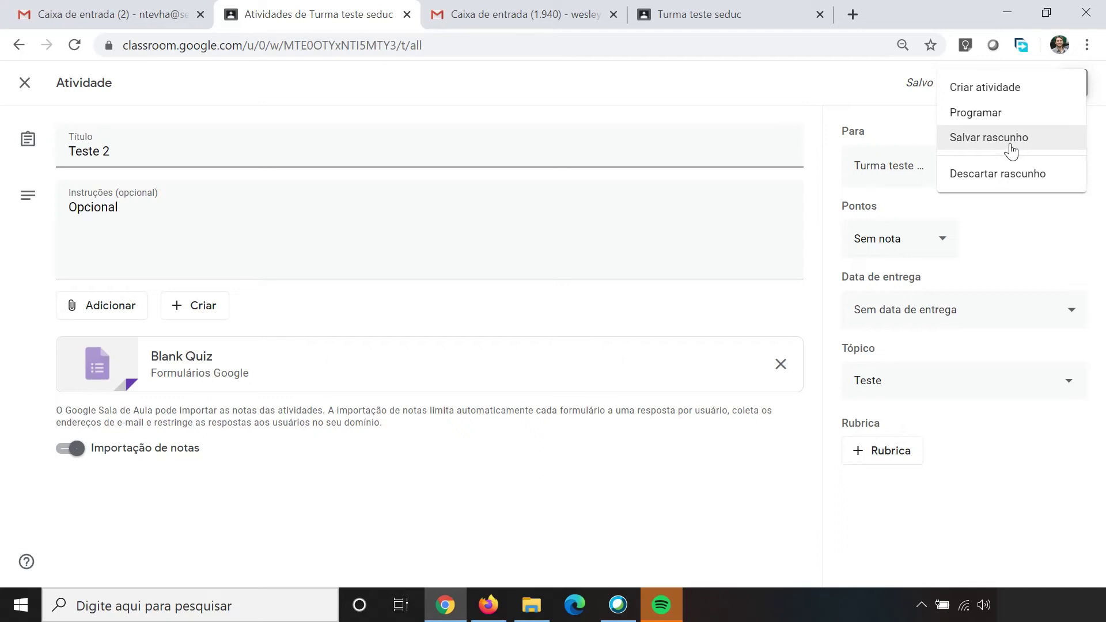
left_click(834, 86)
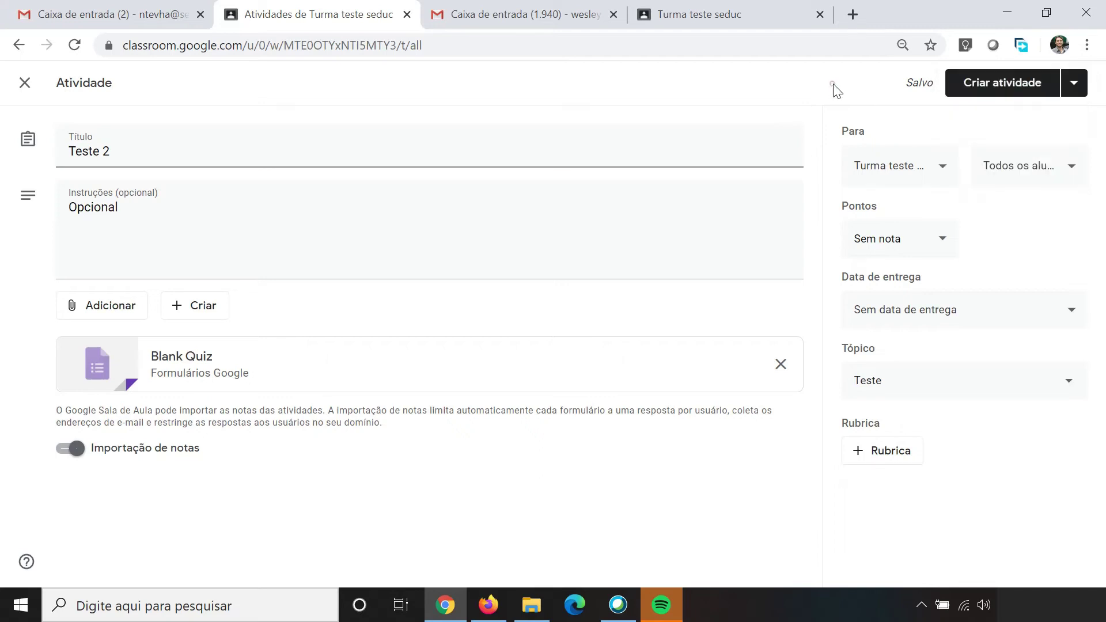
left_click(998, 87)
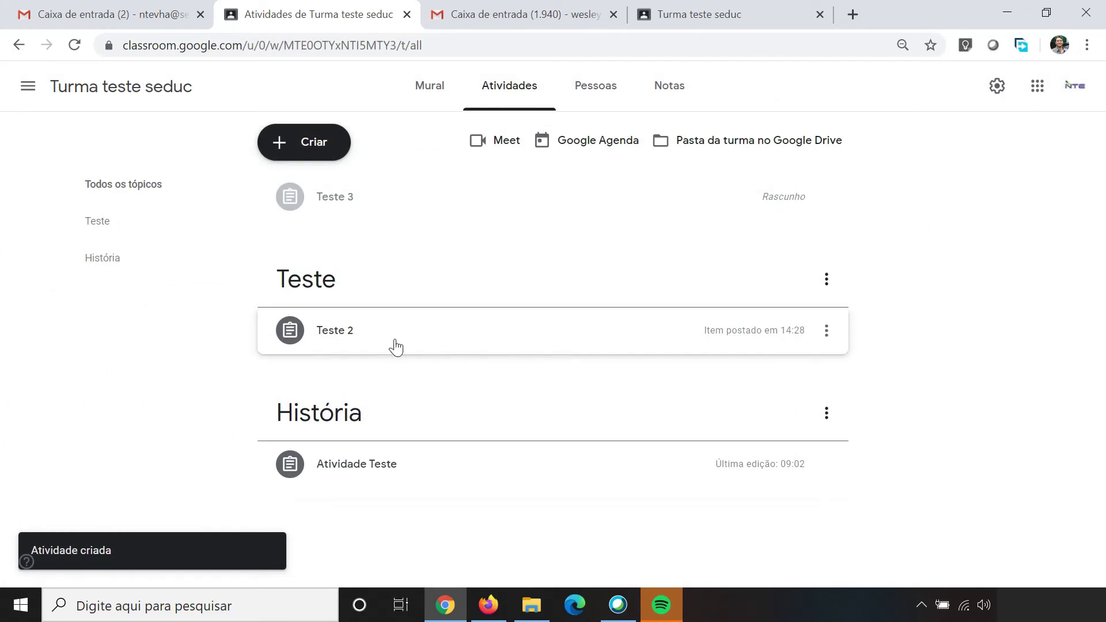
Step: Show the new Teste 2 post in the Mural and open its attached Teste 2 form
left_click(374, 344)
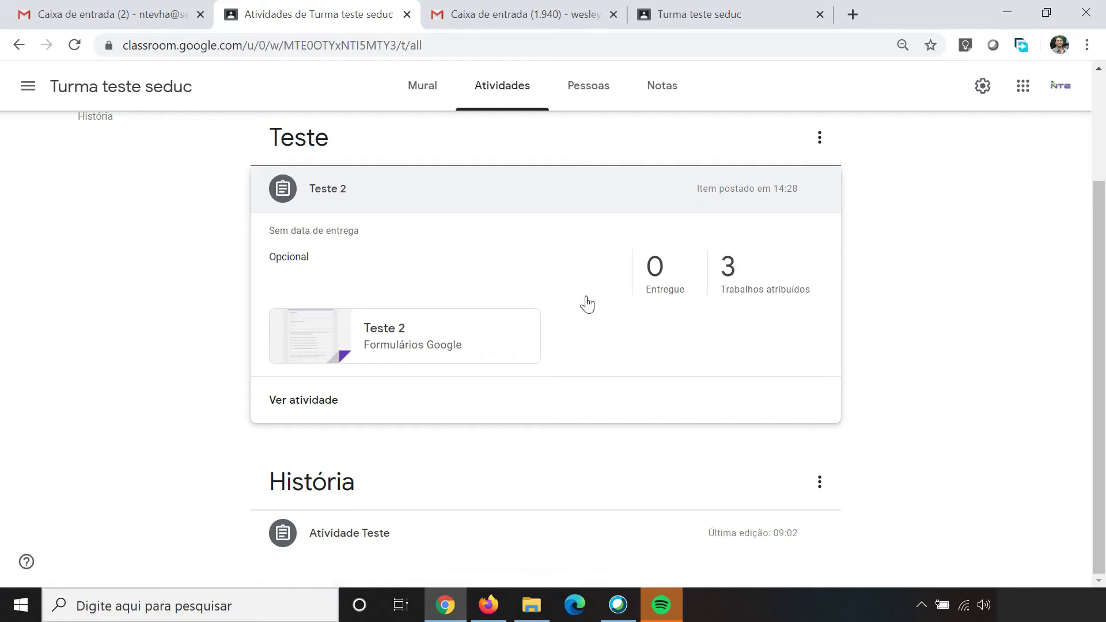
left_click(669, 4)
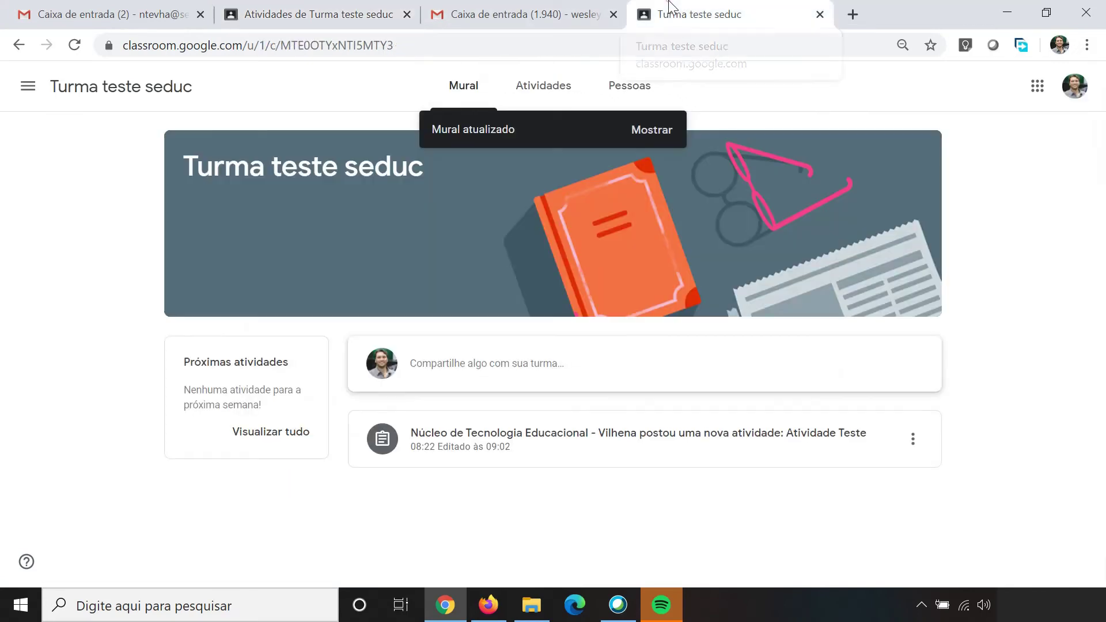
left_click(666, 130)
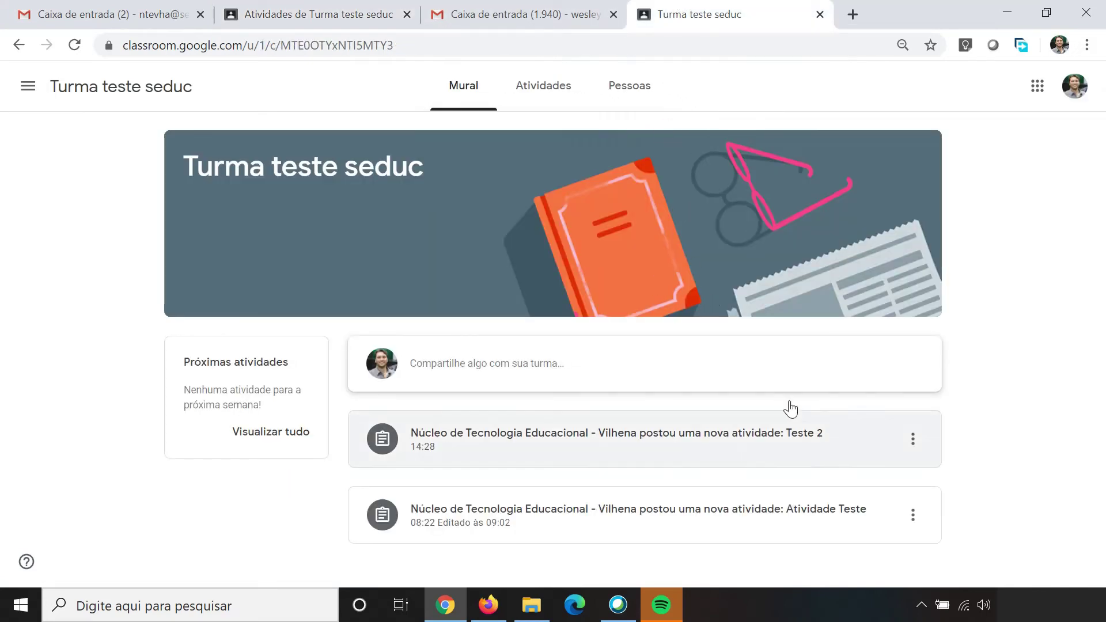
left_click(700, 449)
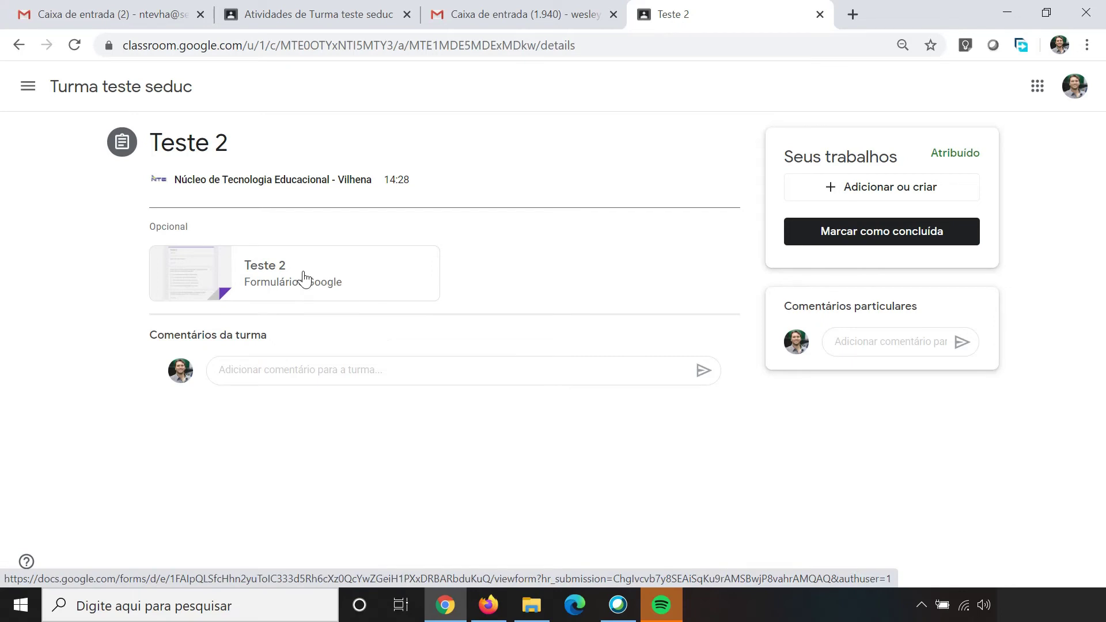
left_click(305, 279)
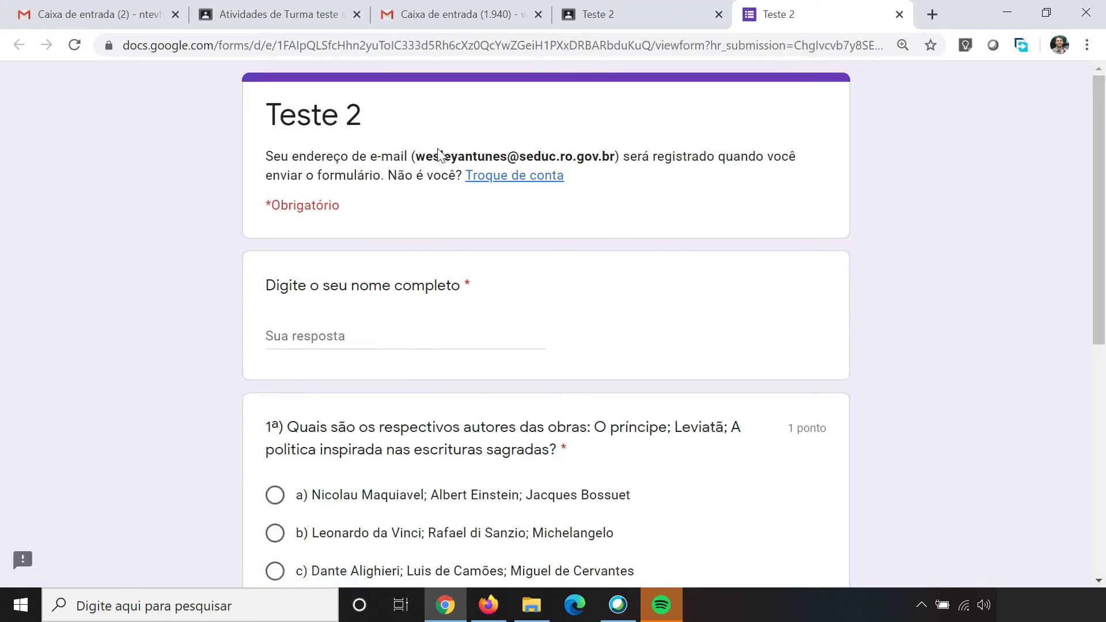
Step: Enter the student's full name, choose option d), answer 'Reino de Granada', and submit
left_click_drag(411, 157, 617, 162)
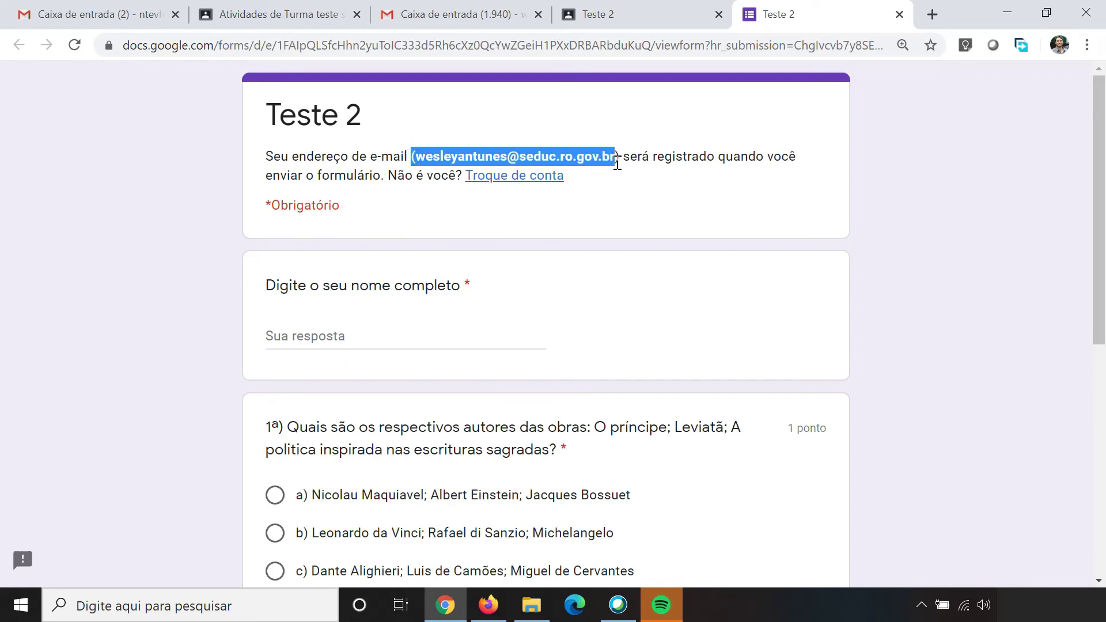
left_click(309, 344)
type("Wesley")
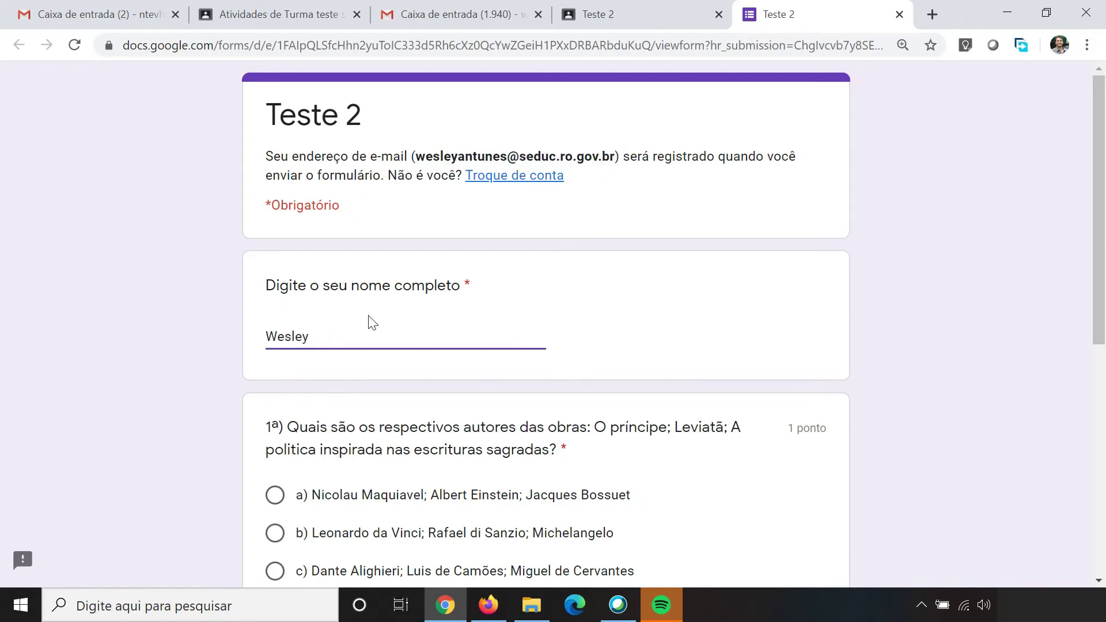
scroll(380, 346, "down", 4)
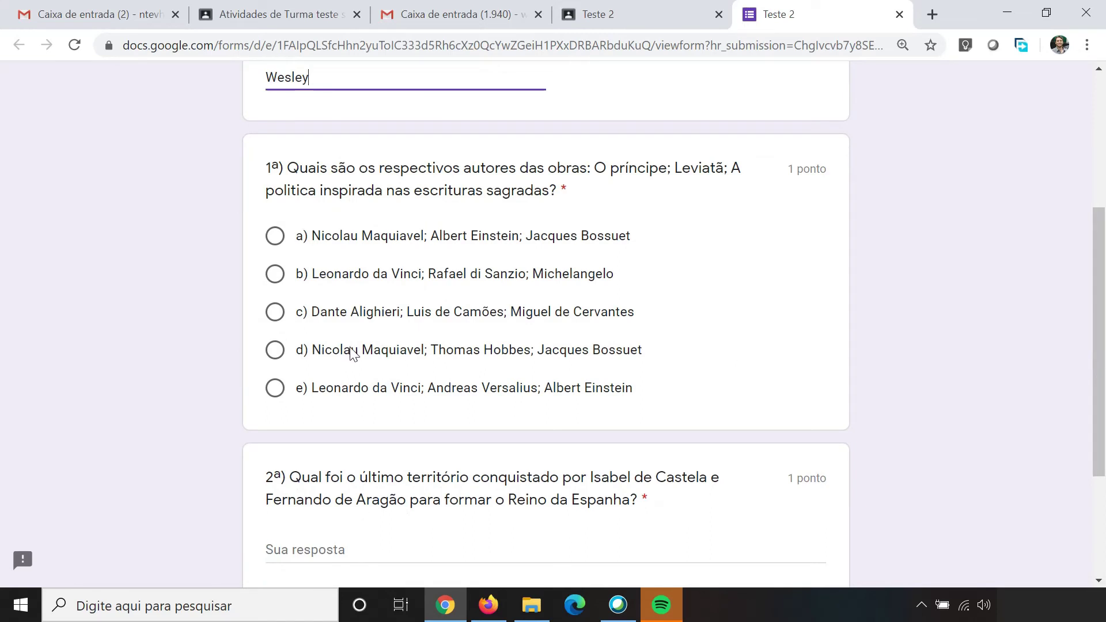
left_click(345, 351)
scroll(386, 369, "down", 3)
left_click(357, 367)
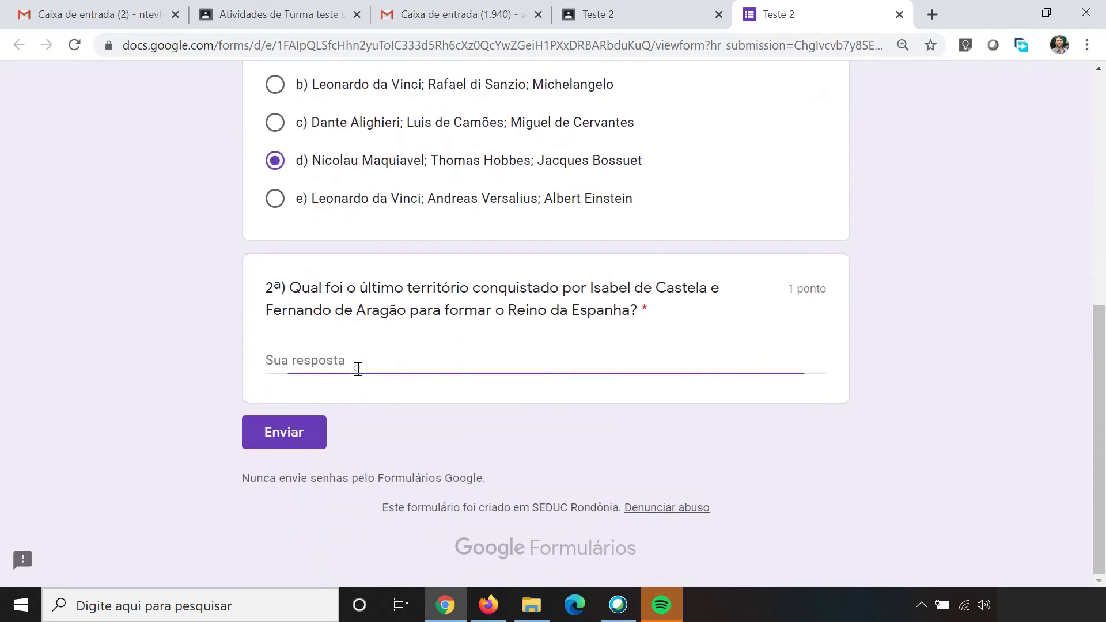
type("Reino de G")
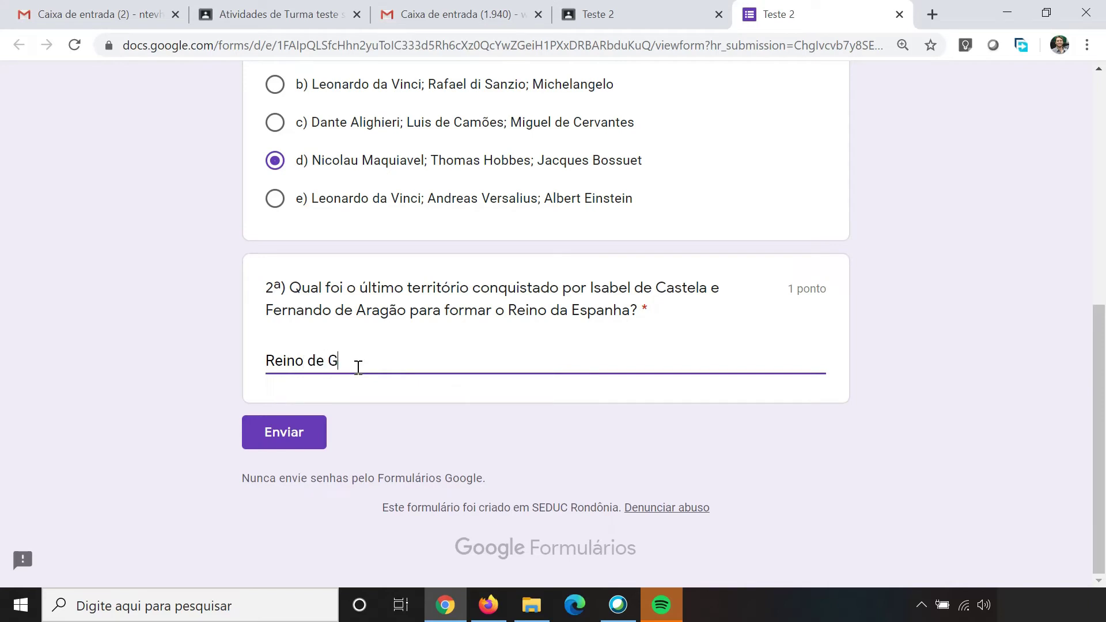
type("ranada")
left_click(273, 444)
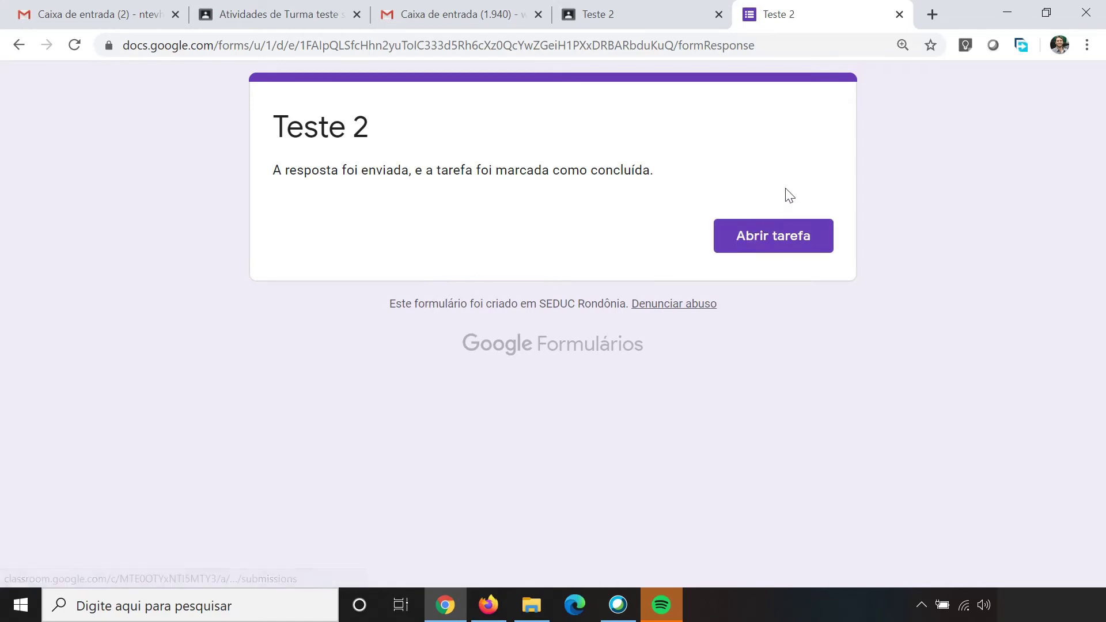
Step: Check that the Teste 2 work shows Devolvido, then return to the class activities page
left_click(753, 239)
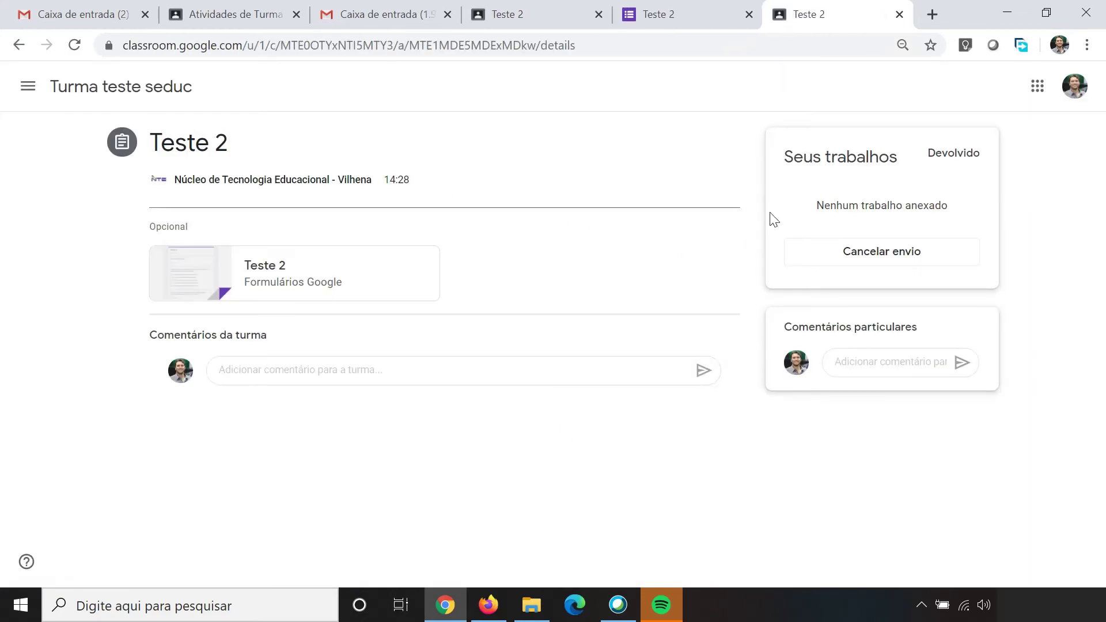
double_click(929, 153)
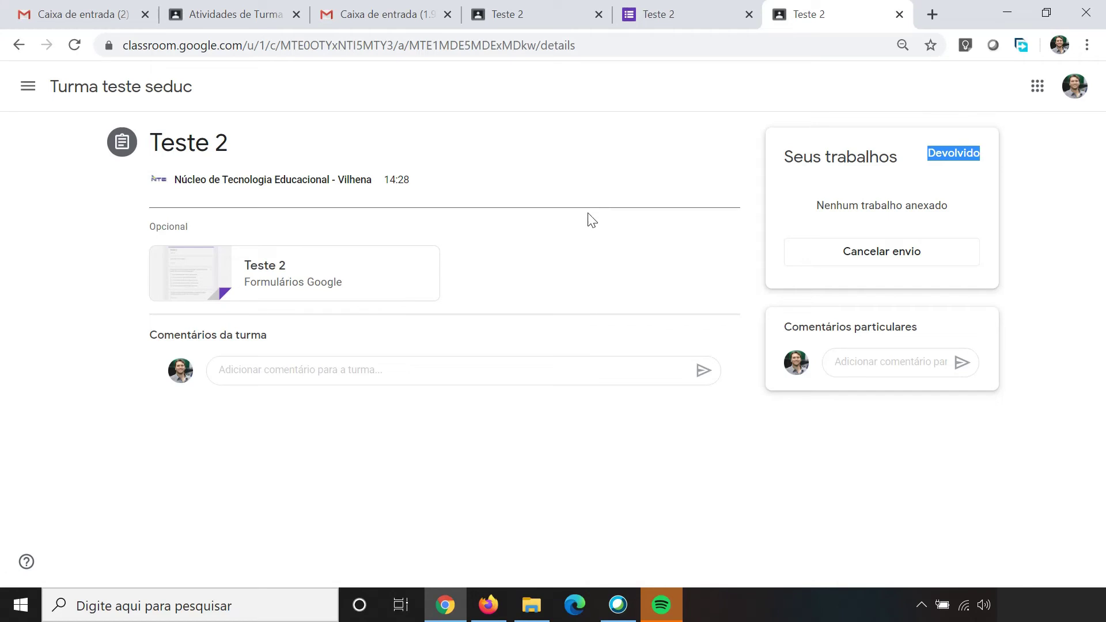
left_click(232, 9)
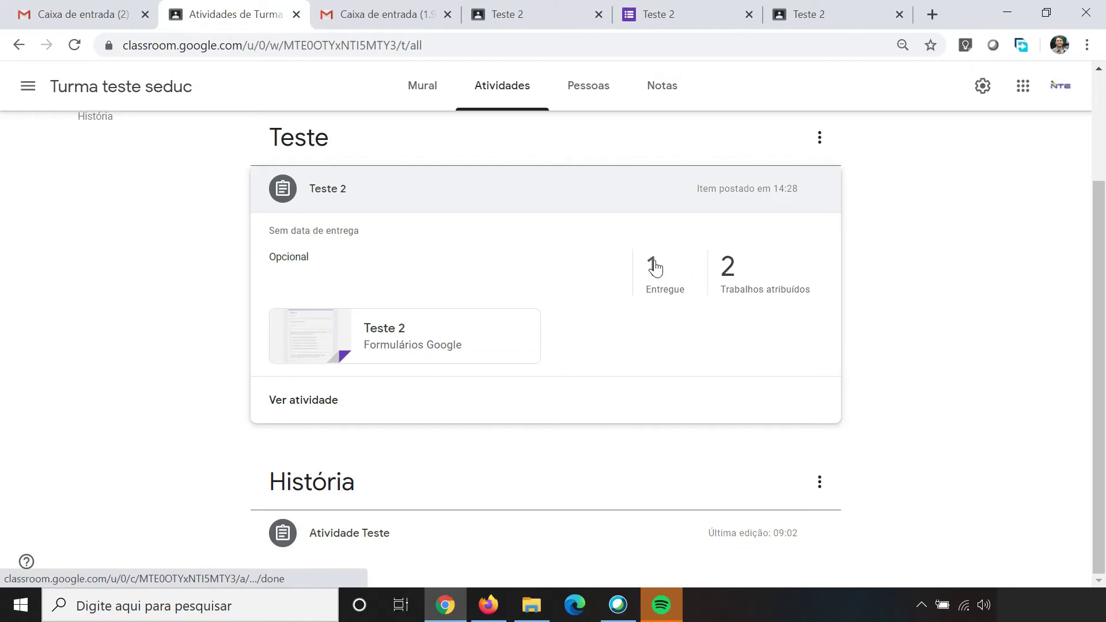
Step: Open the Teste 2 student work overview from Atividades and launch its attached form
left_click(409, 94)
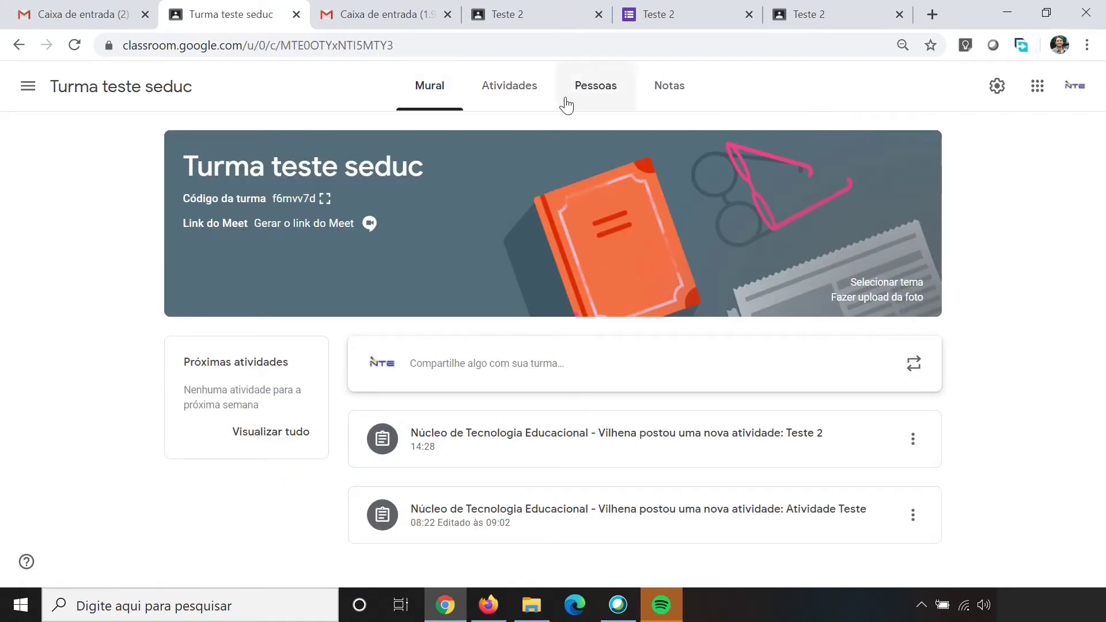
left_click(507, 96)
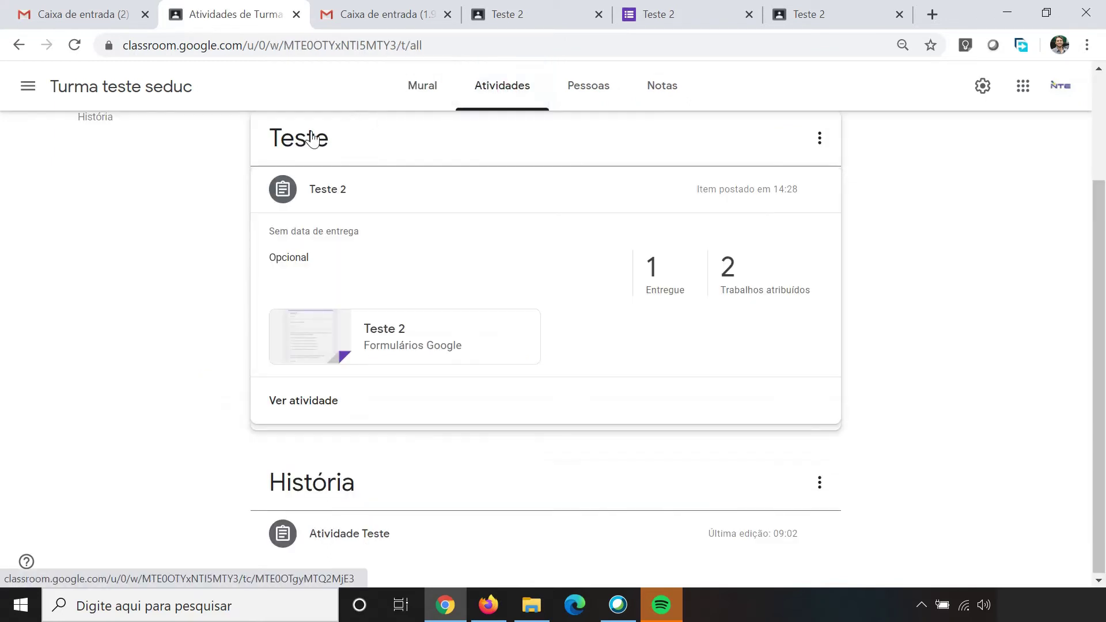
left_click(309, 405)
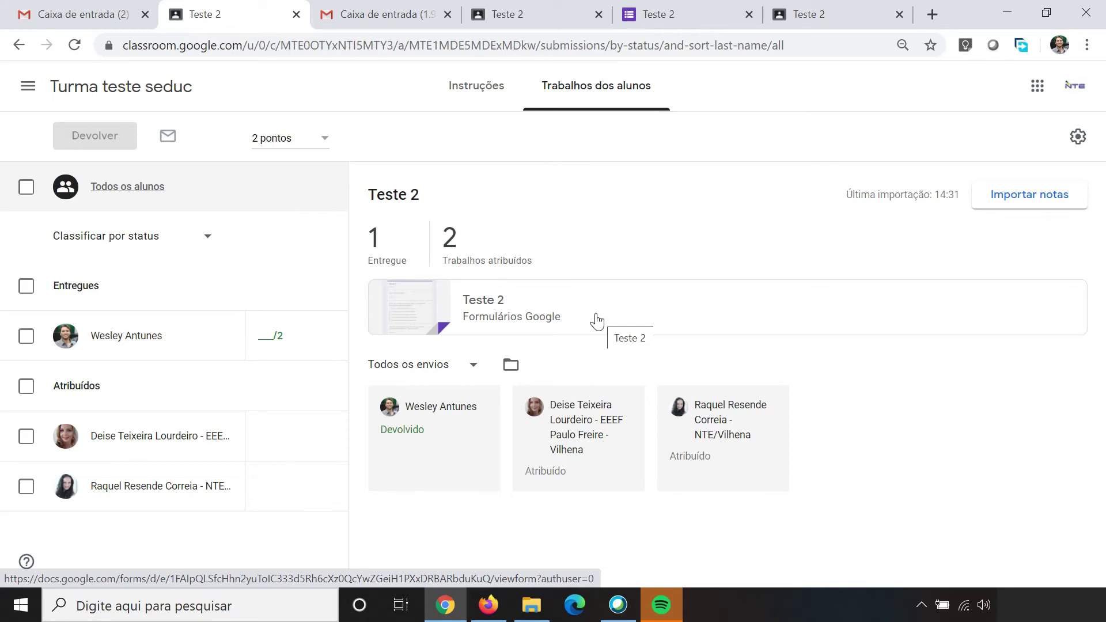
left_click(501, 314)
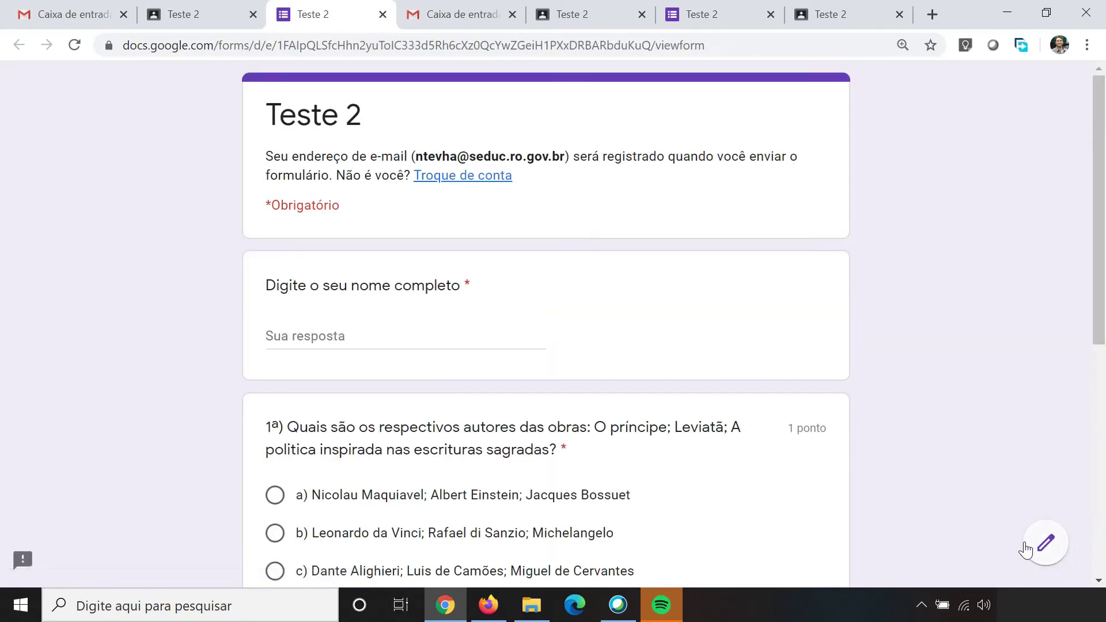
Step: Review the Teste 2 response summary, then view the single submission scored 1 of 2
left_click(1046, 543)
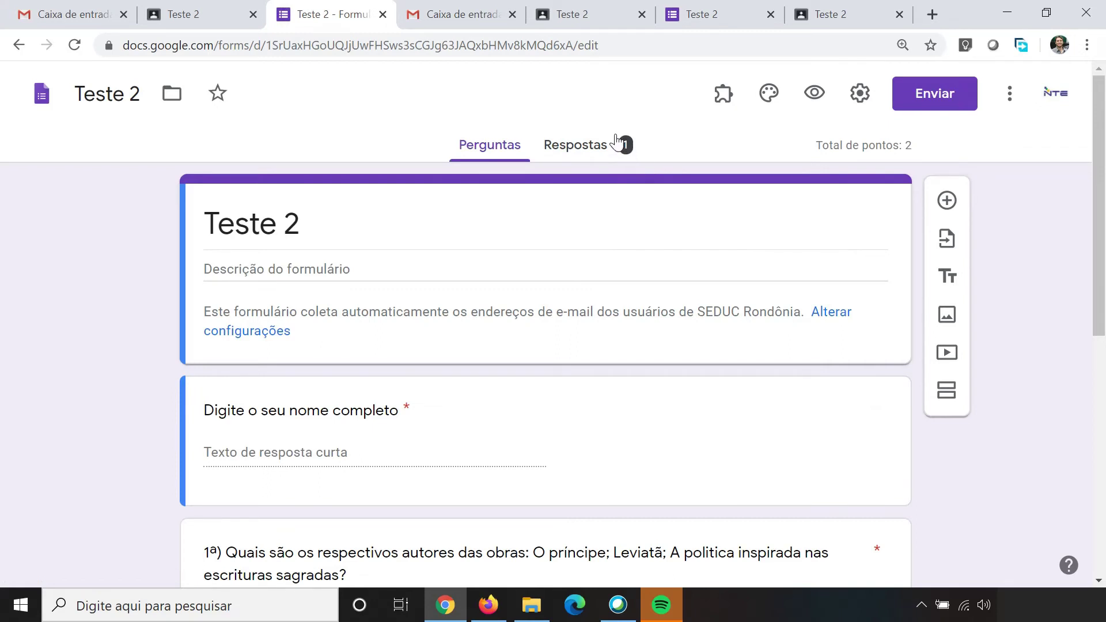
left_click(568, 153)
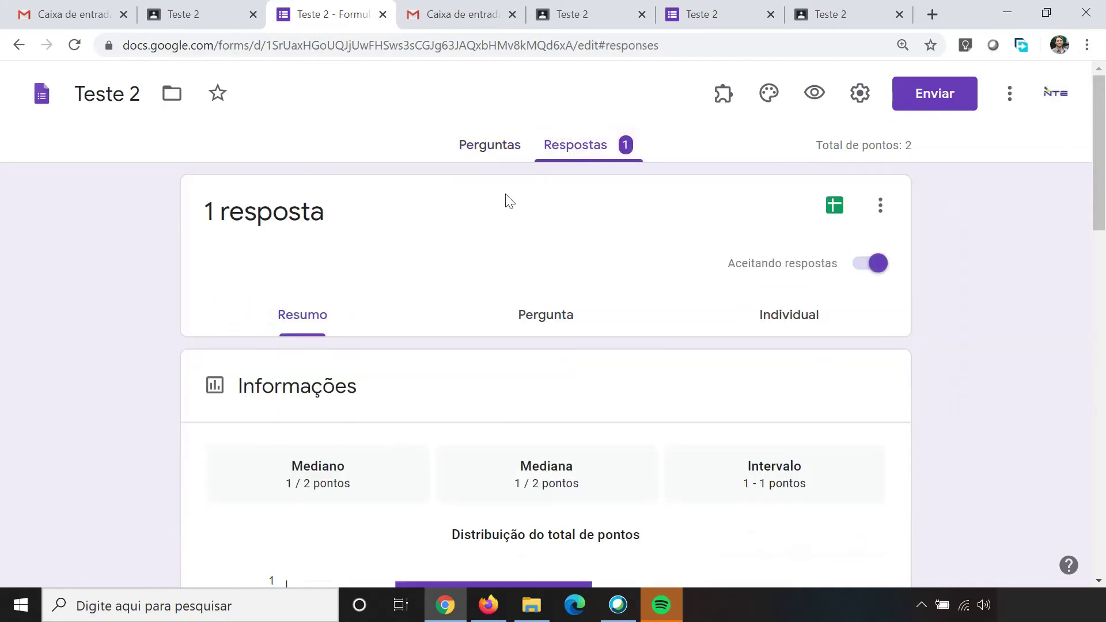
scroll(369, 346, "down", 9)
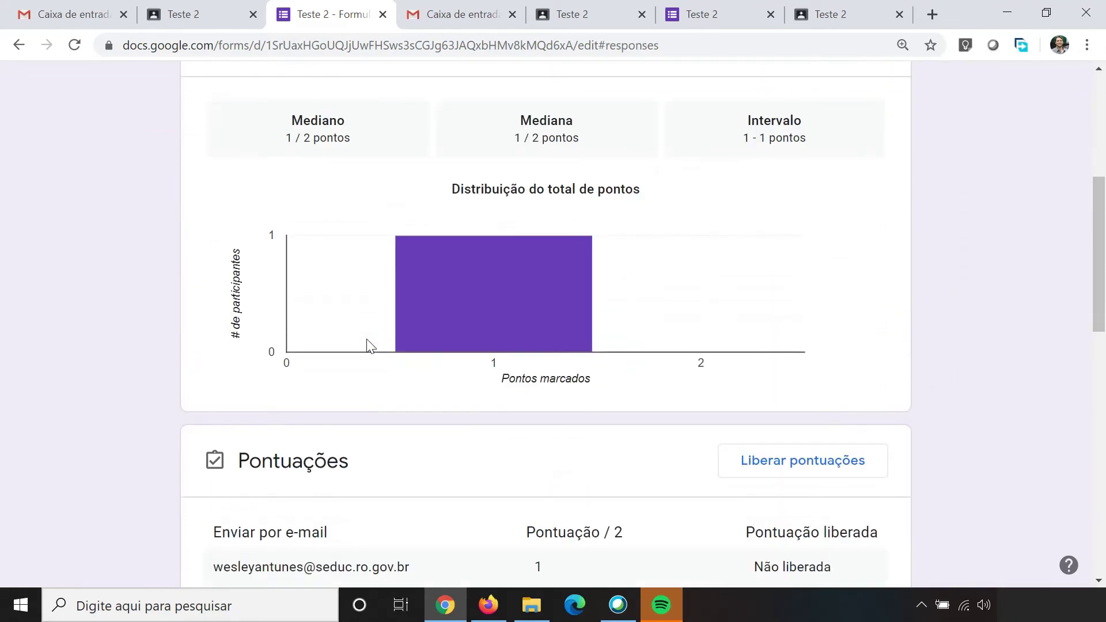
scroll(370, 346, "down", 9)
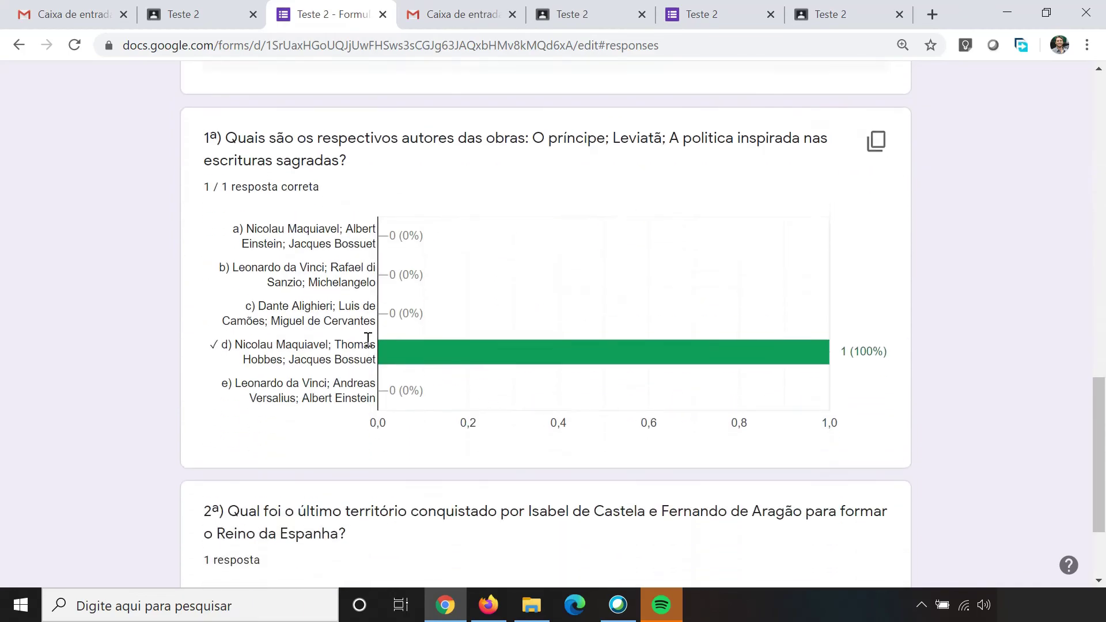
scroll(370, 346, "up", 5)
scroll(369, 344, "up", 3)
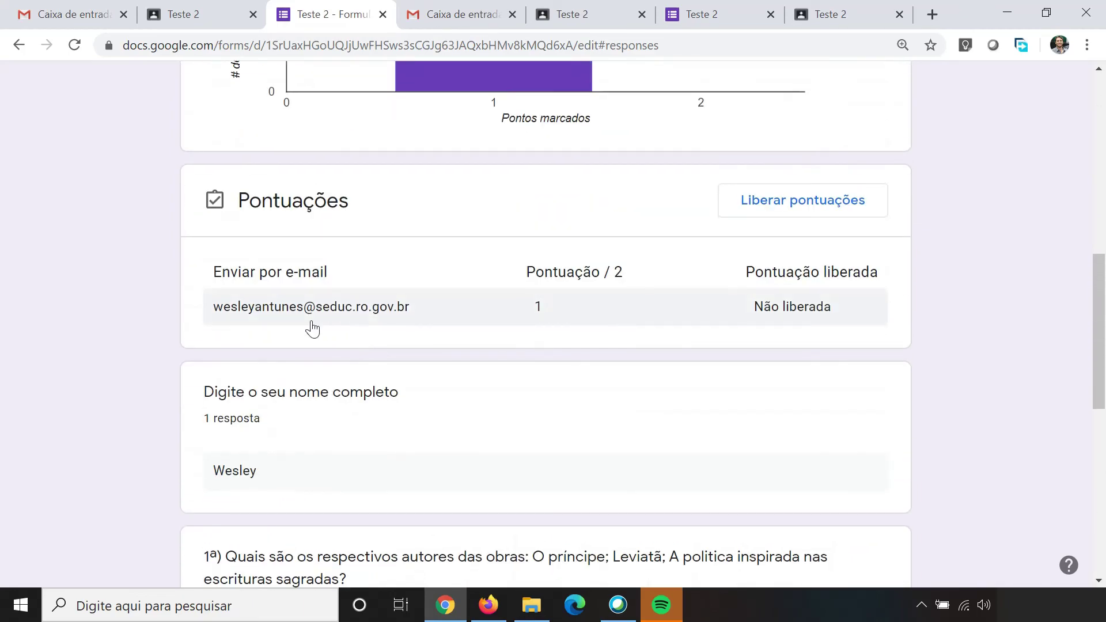
scroll(317, 327, "down", 3)
scroll(323, 327, "down", 5)
scroll(333, 325, "up", 15)
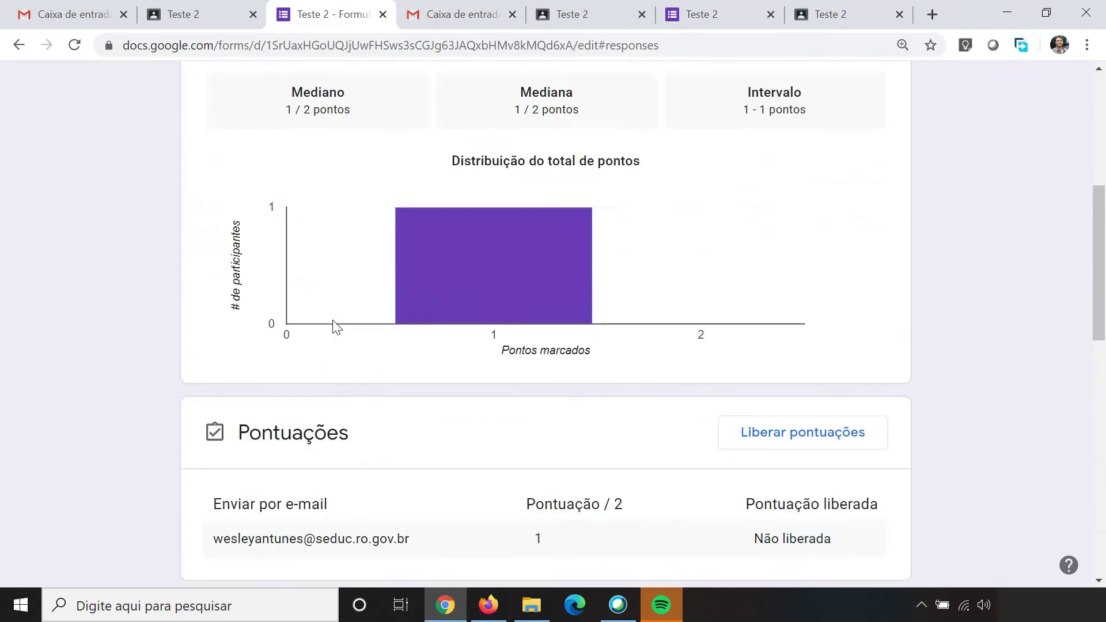
scroll(334, 325, "up", 3)
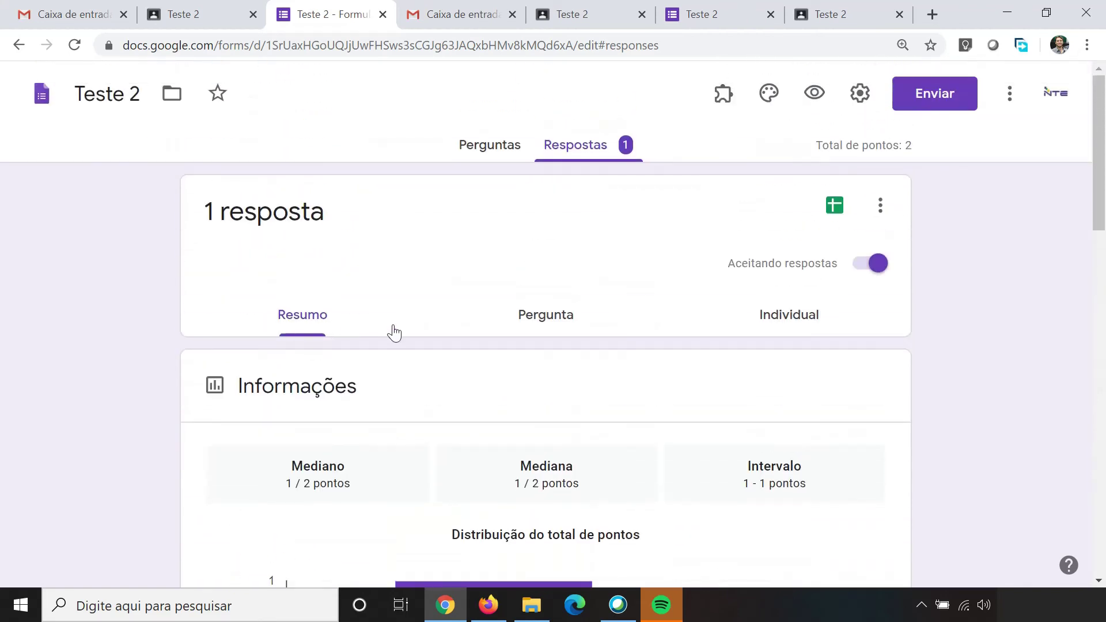
left_click(799, 316)
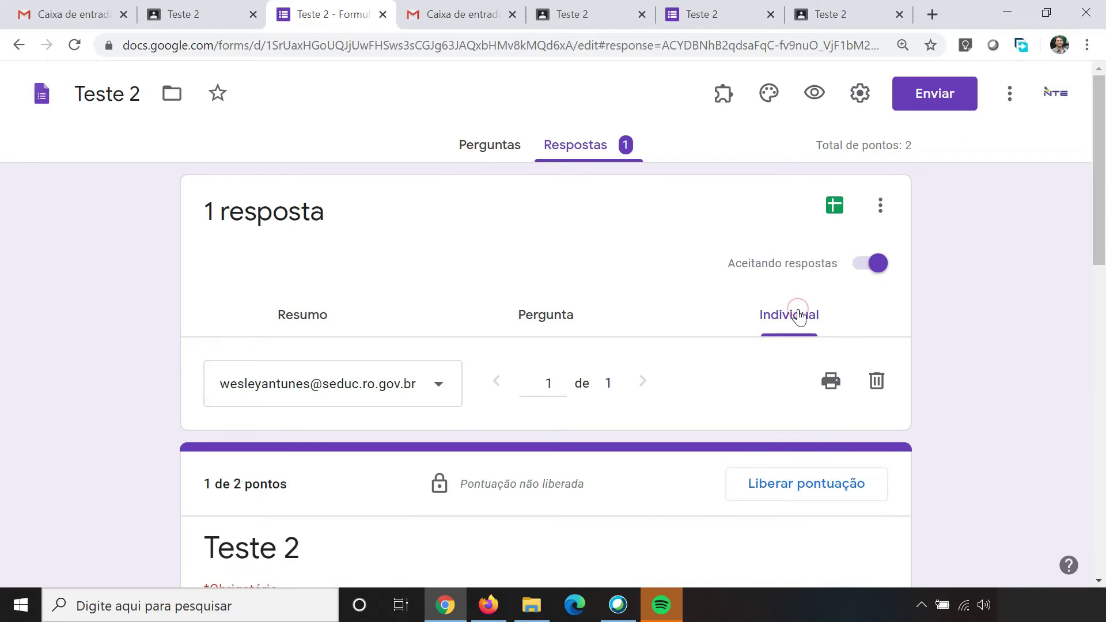
left_click(440, 383)
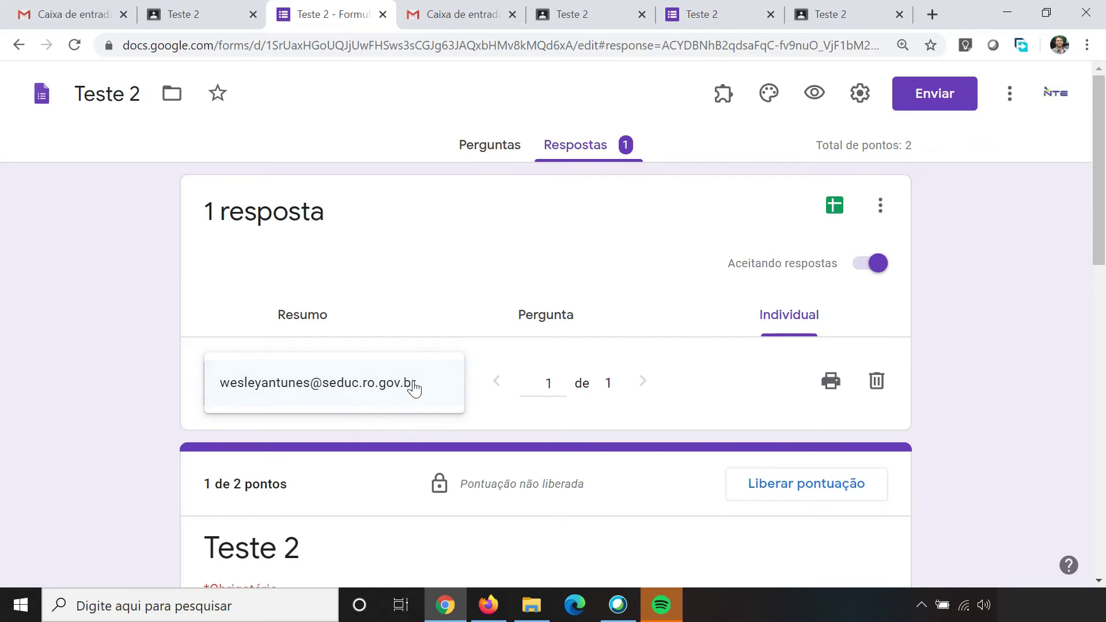
left_click(714, 367)
scroll(501, 357, "down", 5)
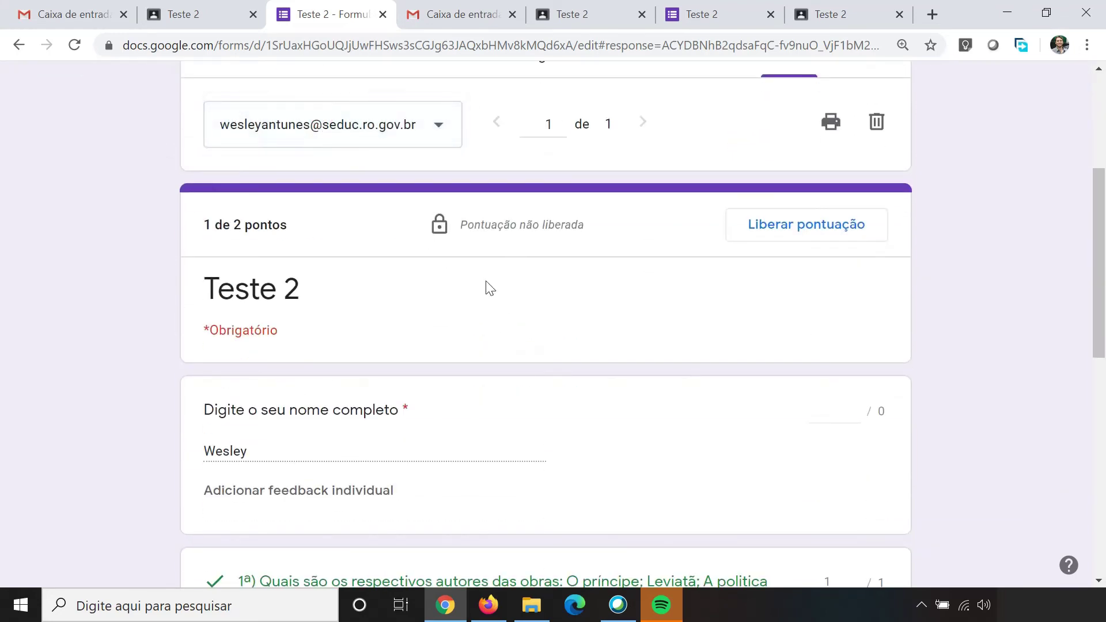
scroll(489, 288, "down", 10)
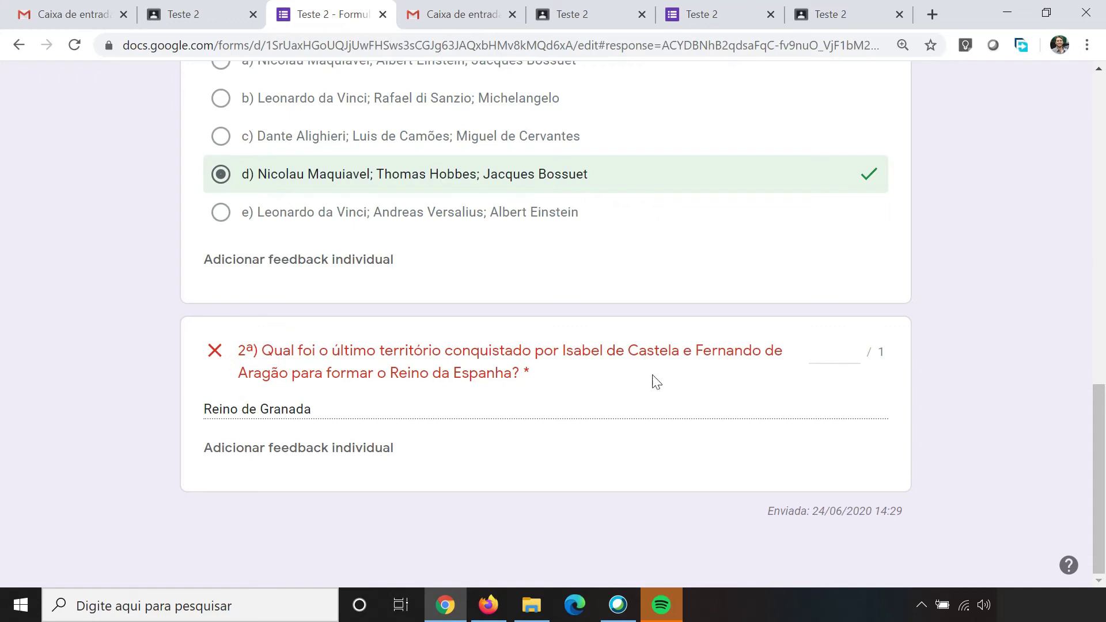
left_click(854, 349)
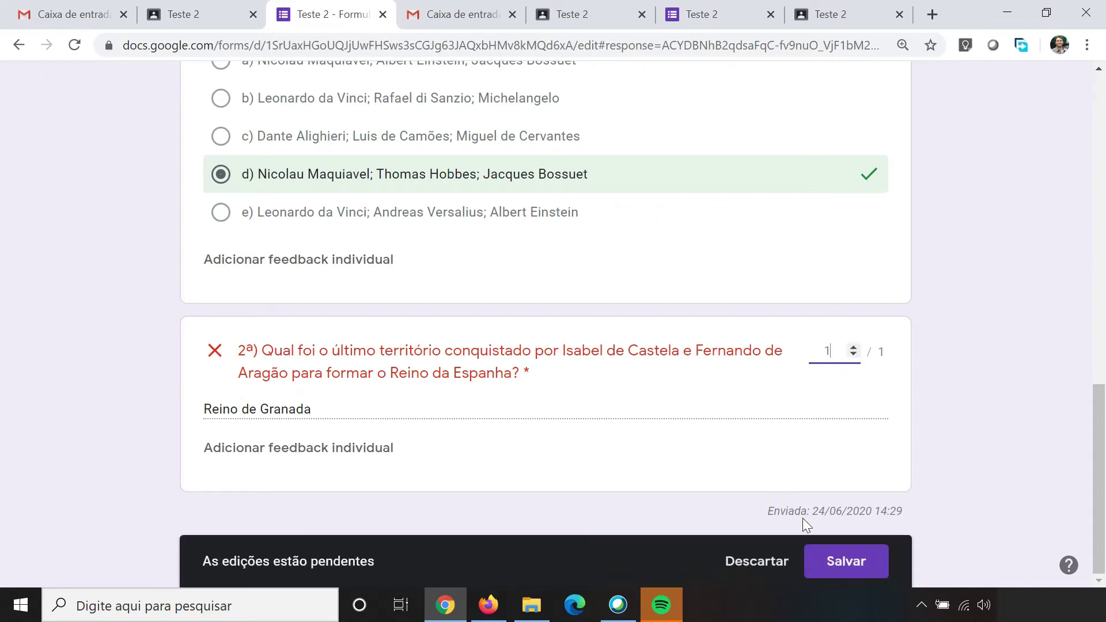
left_click(844, 562)
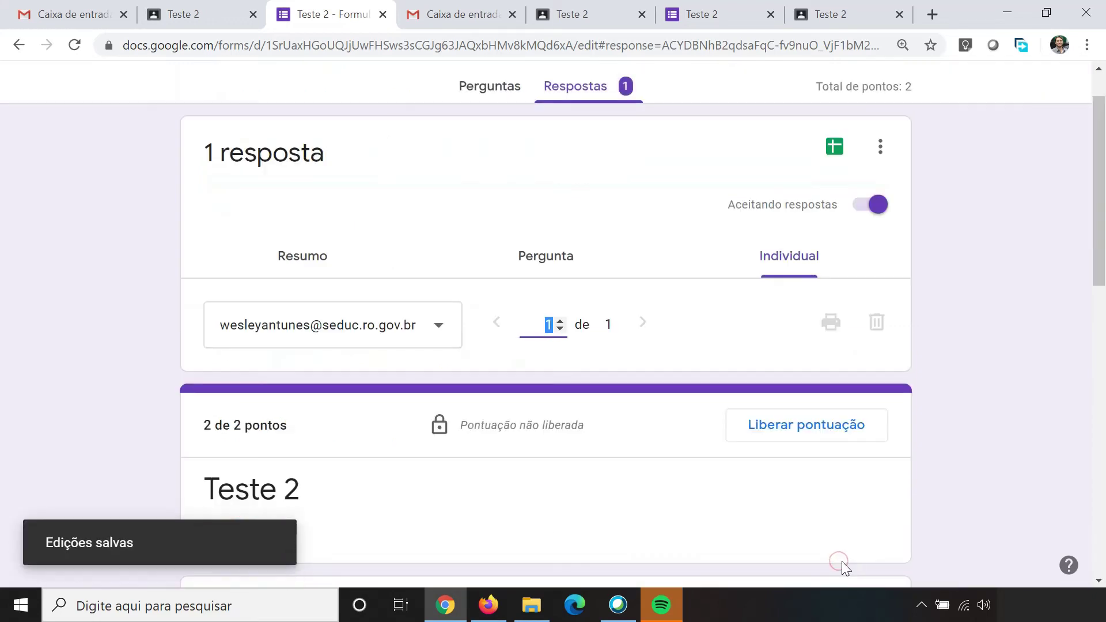
scroll(620, 326, "down", 6)
scroll(621, 326, "down", 8)
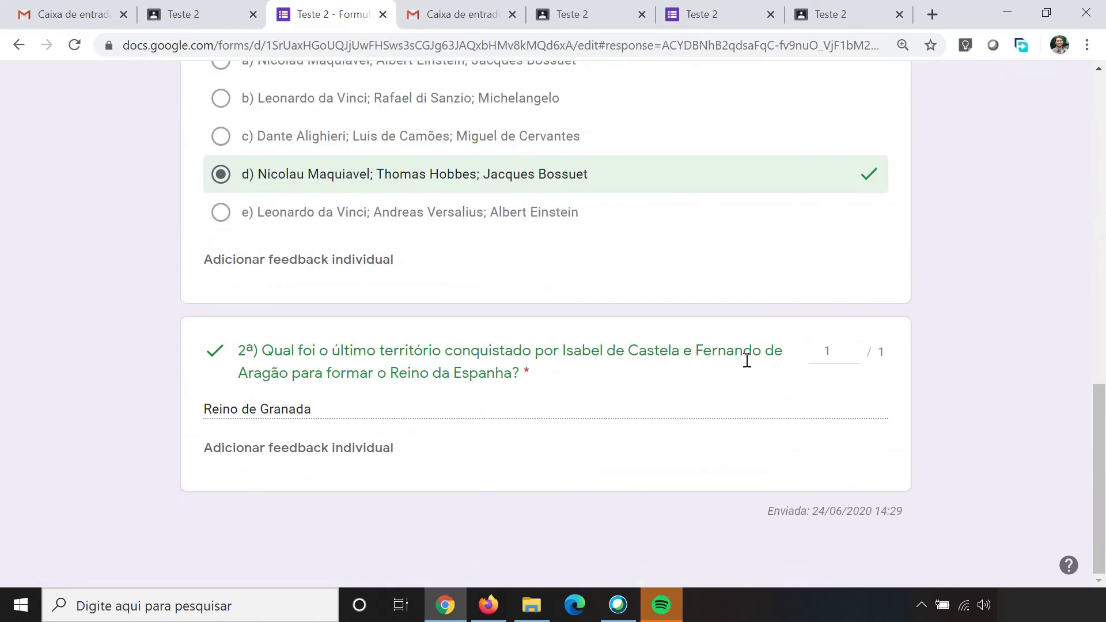
scroll(397, 314, "up", 12)
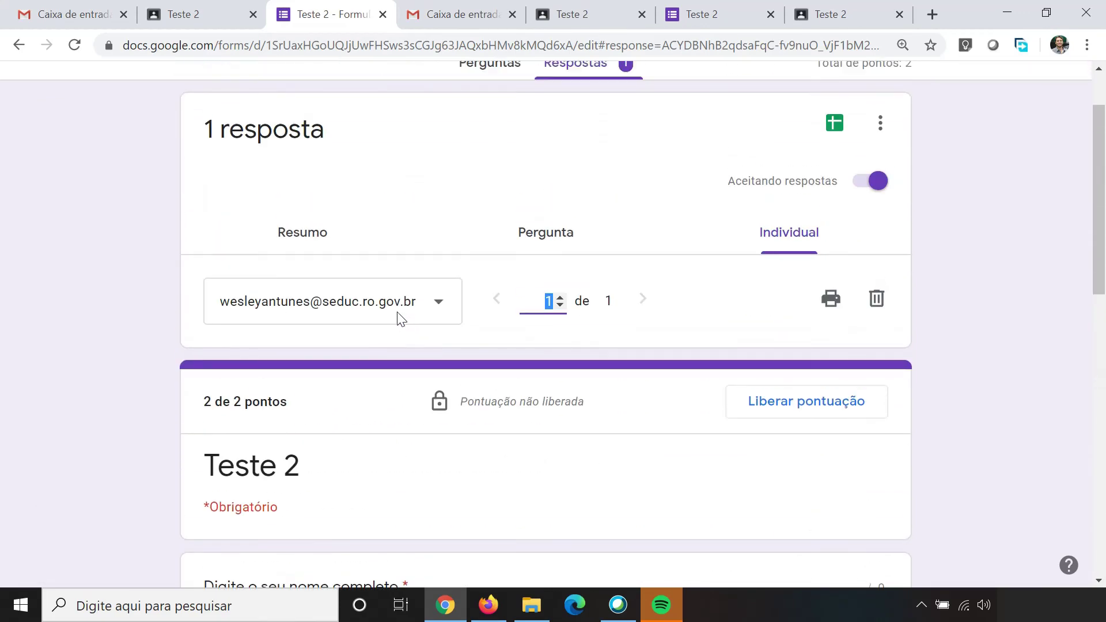
left_click(292, 235)
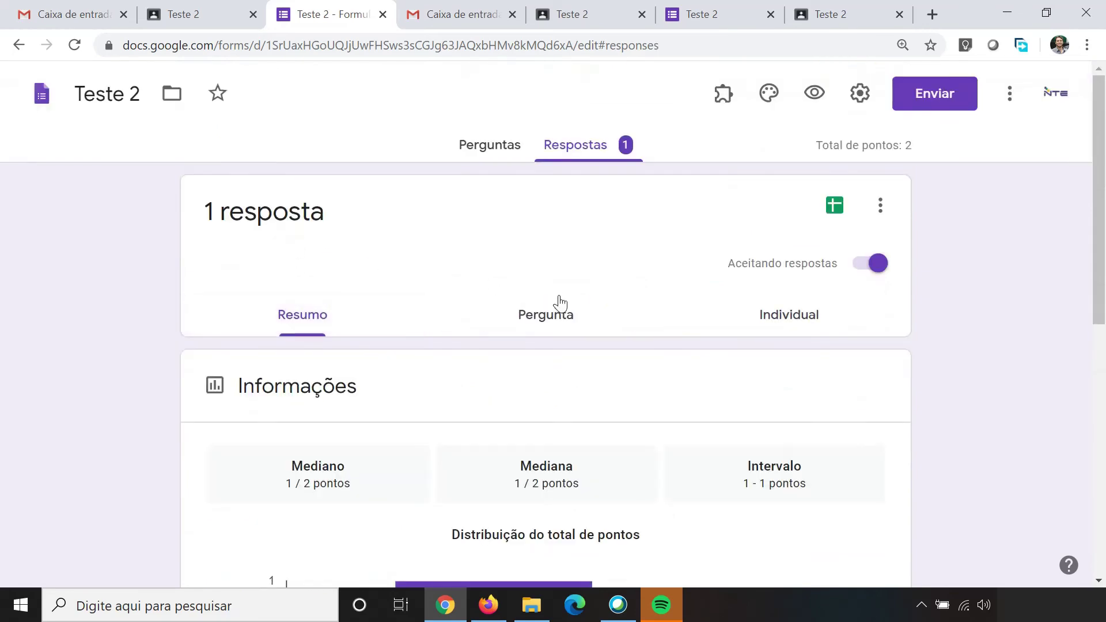
scroll(558, 303, "down", 10)
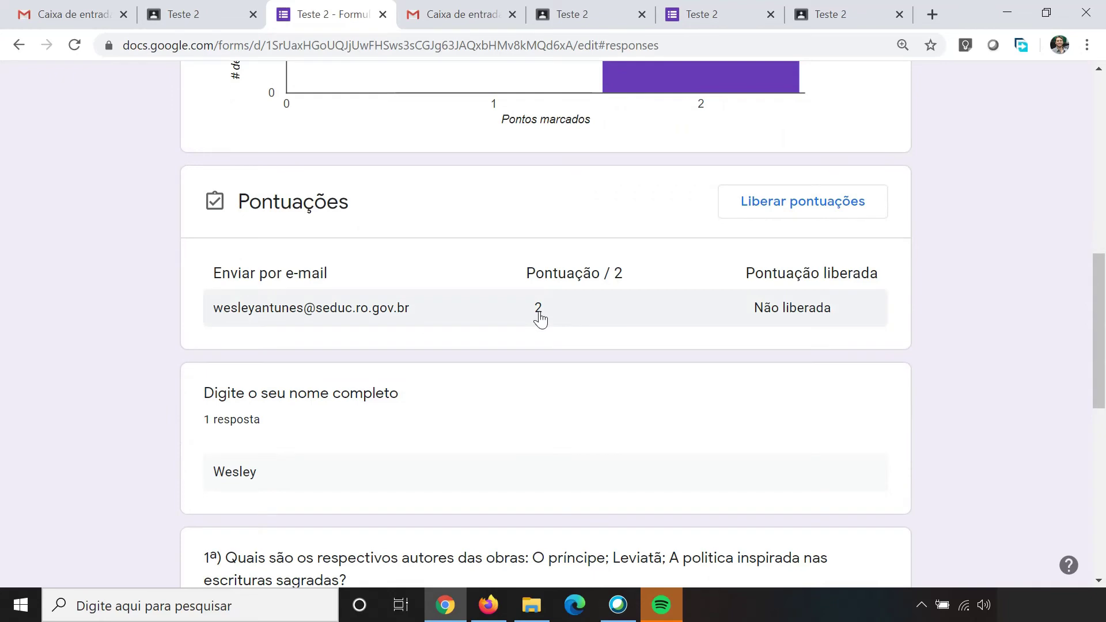
scroll(578, 314, "up", 10)
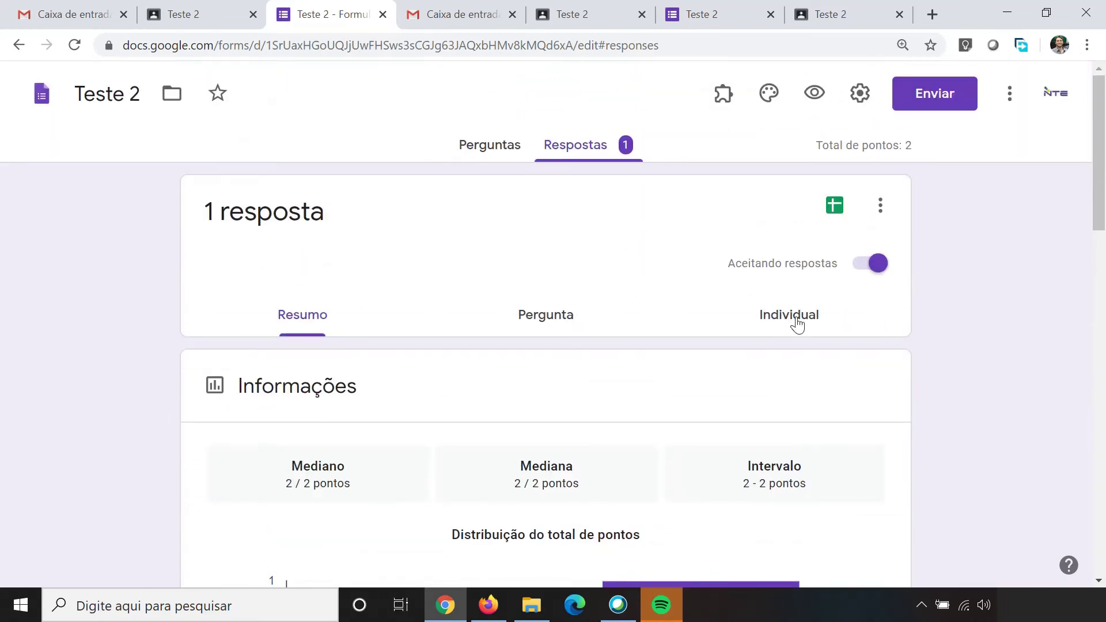
left_click(796, 323)
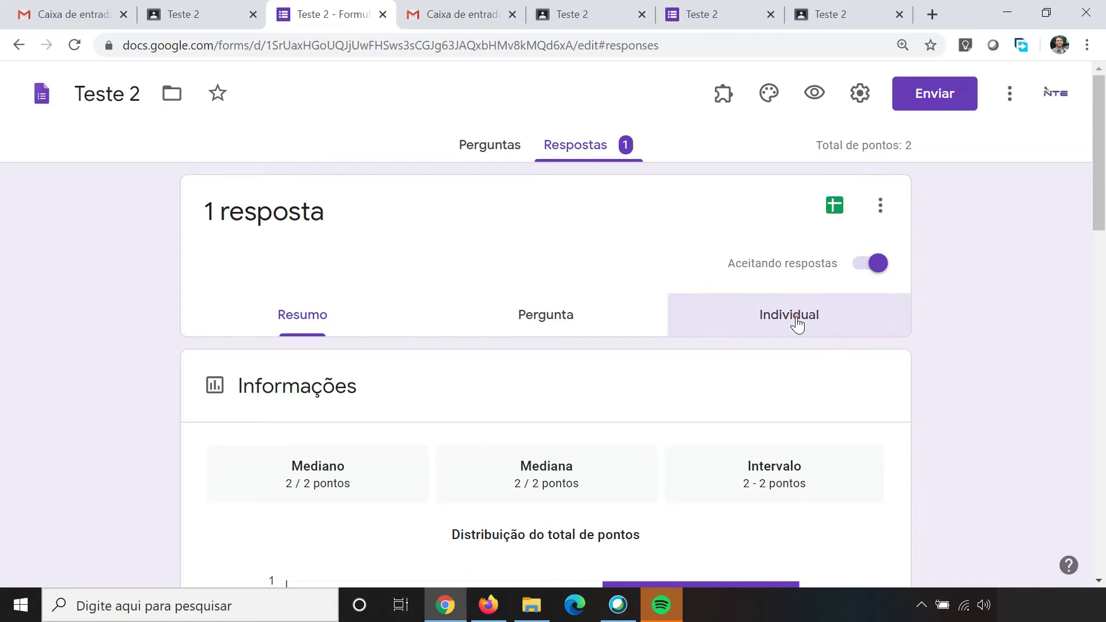
scroll(484, 297, "down", 5)
scroll(481, 293, "down", 7)
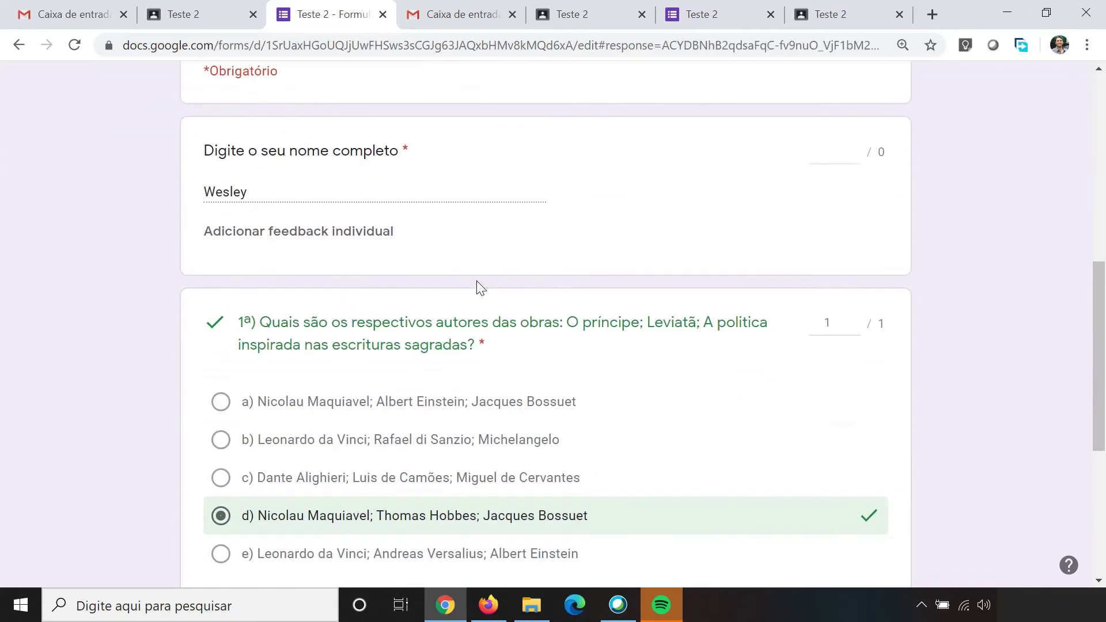
scroll(400, 293, "up", 2)
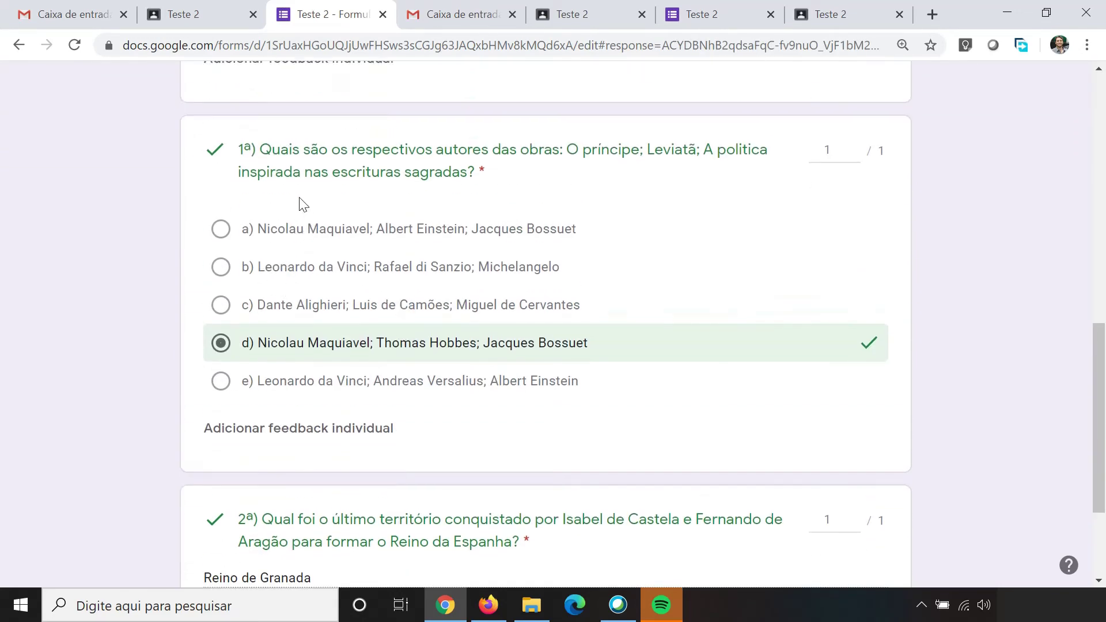
scroll(217, 335, "down", 3)
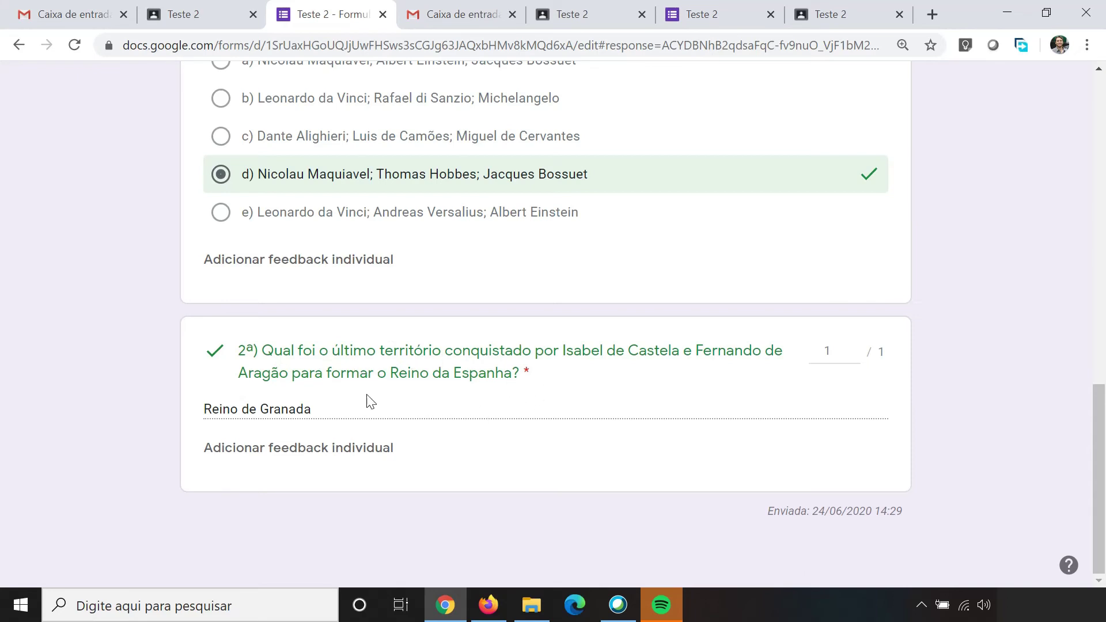
left_click(326, 455)
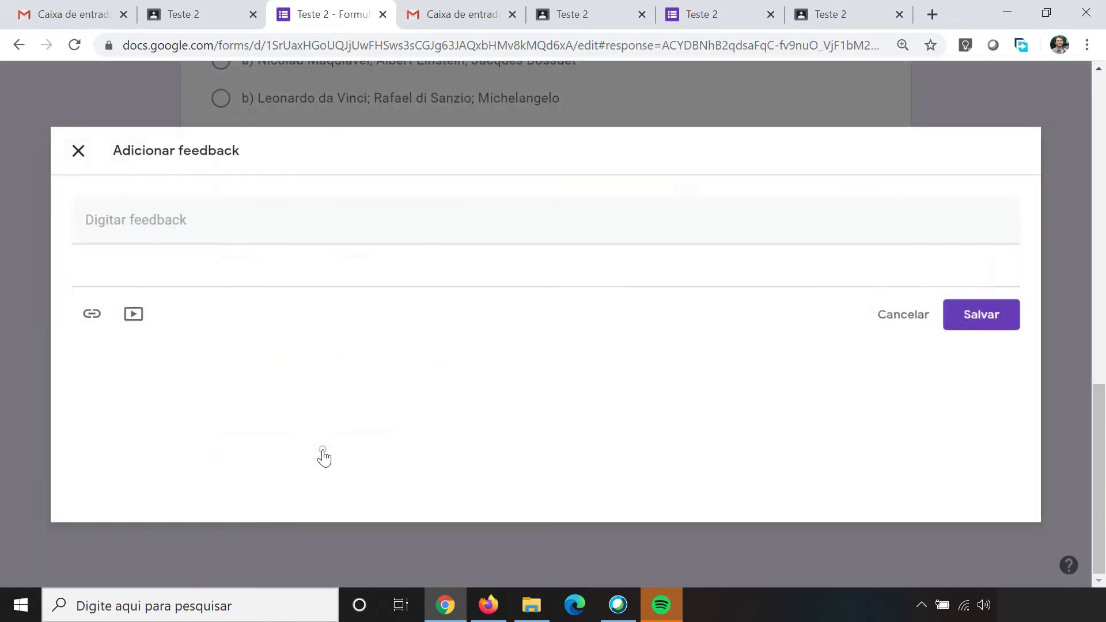
left_click(70, 208)
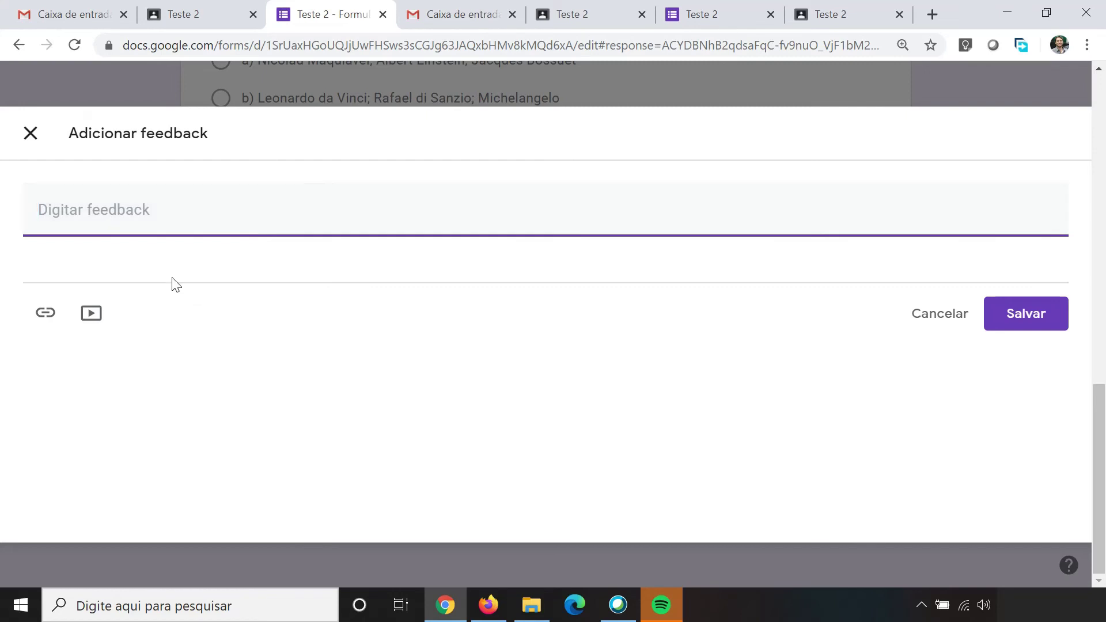
left_click(41, 319)
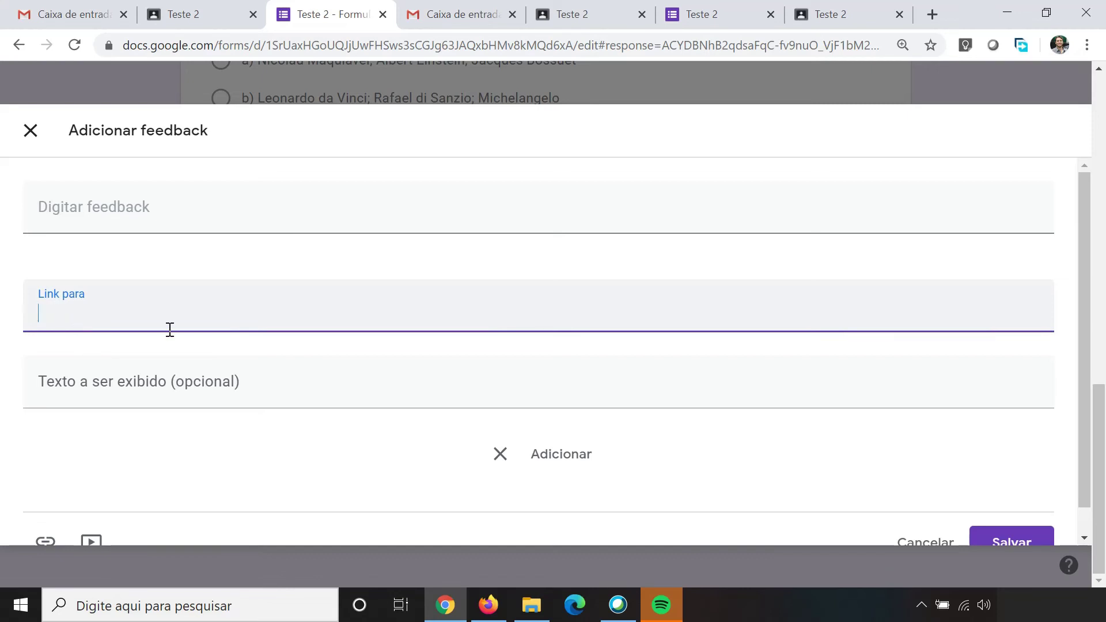
scroll(213, 314, "down", 1)
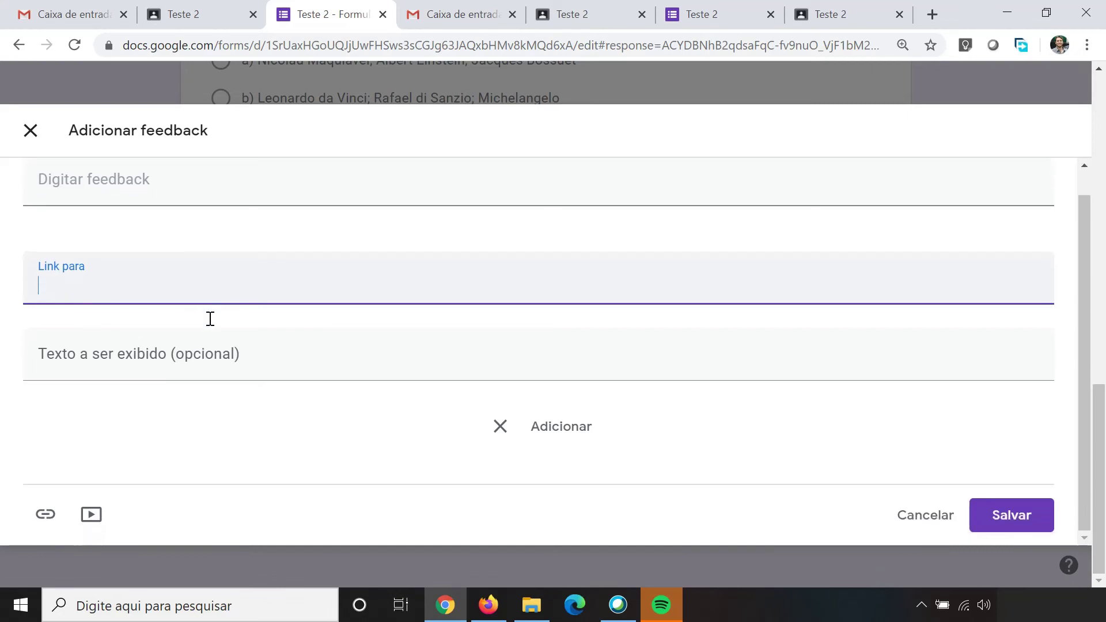
left_click(91, 518)
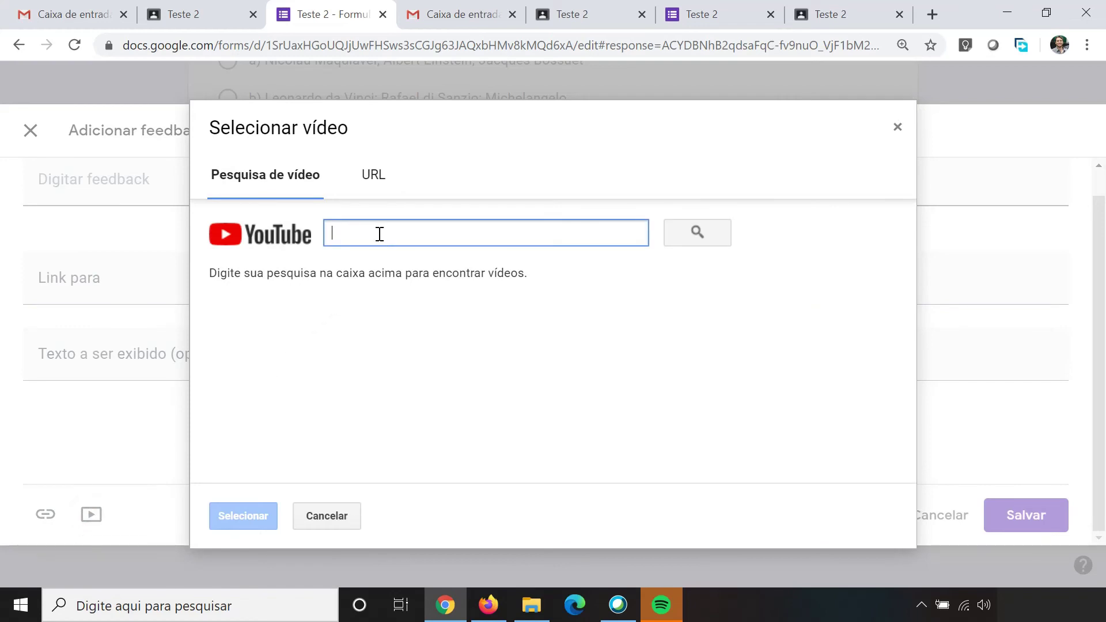
left_click(374, 174)
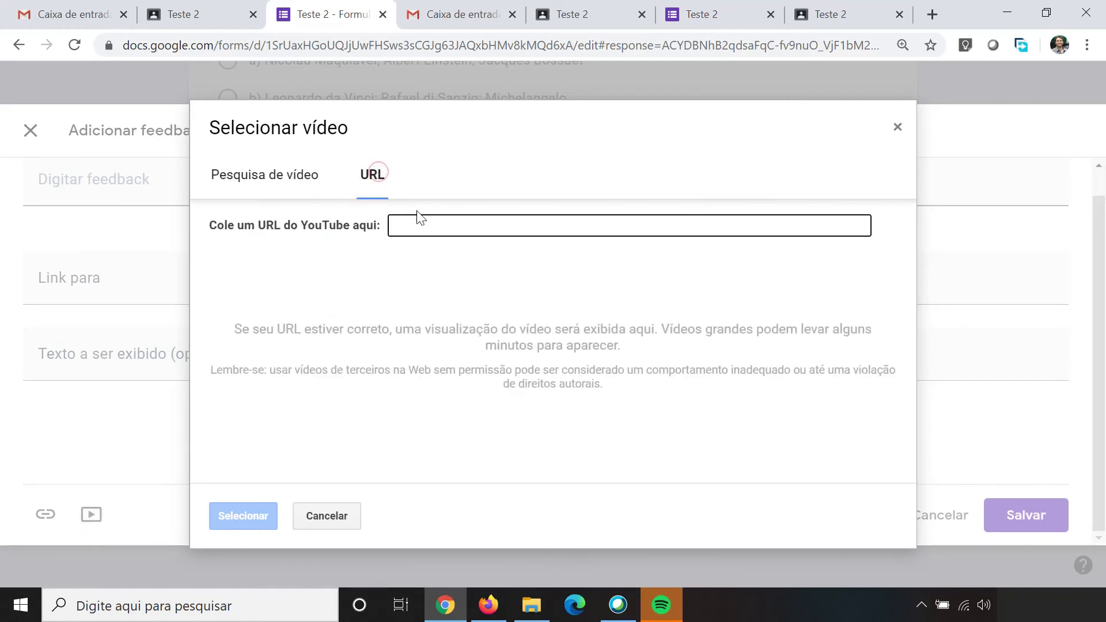
left_click(267, 174)
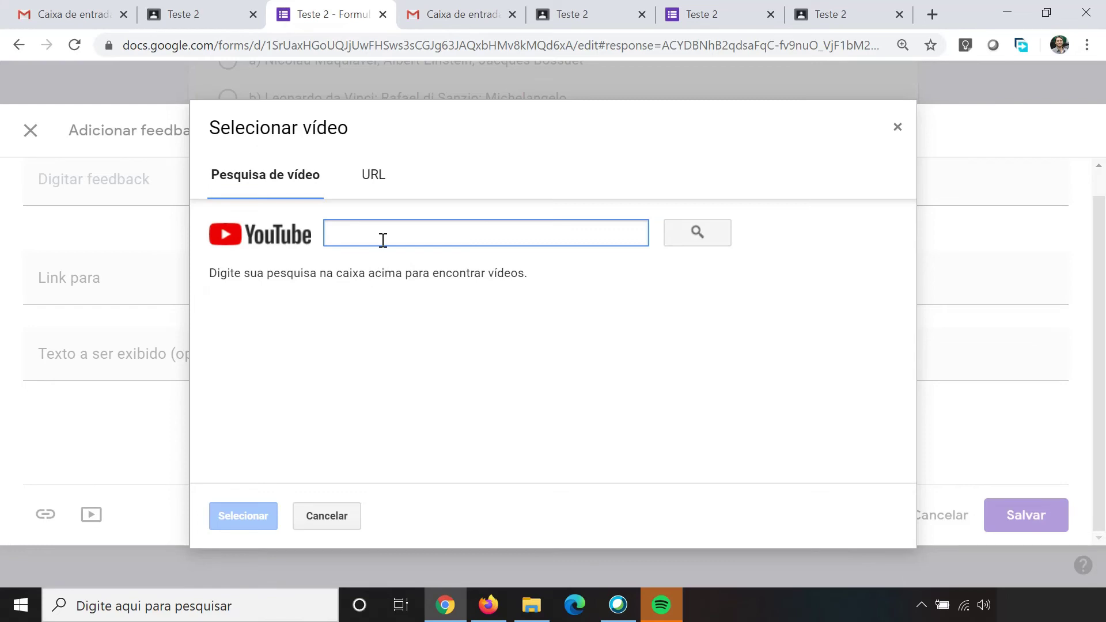
left_click(897, 127)
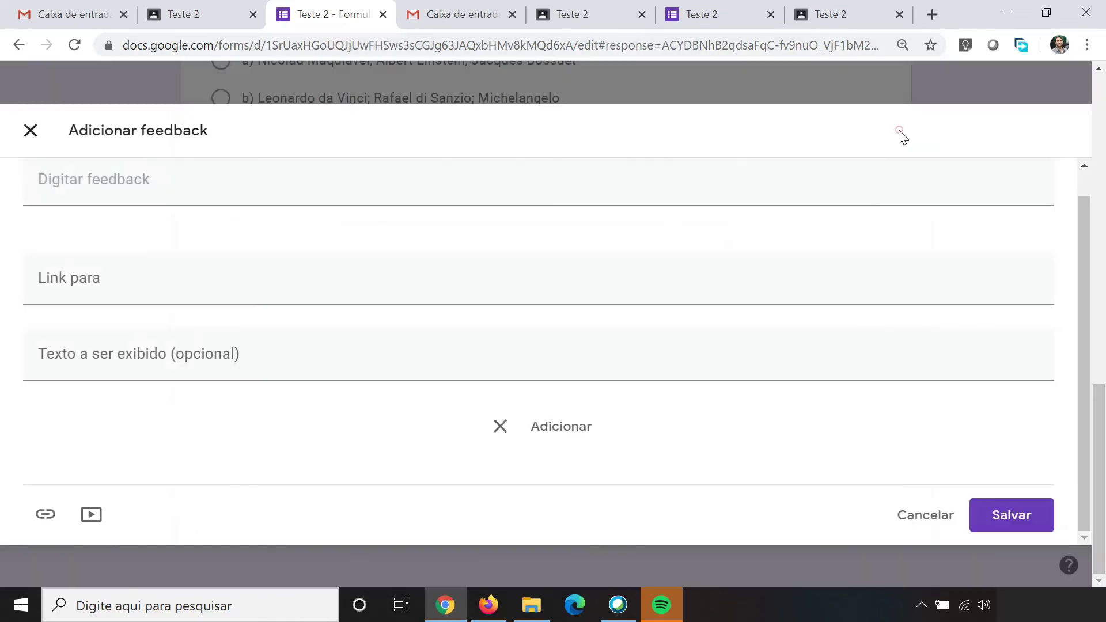
left_click(23, 139)
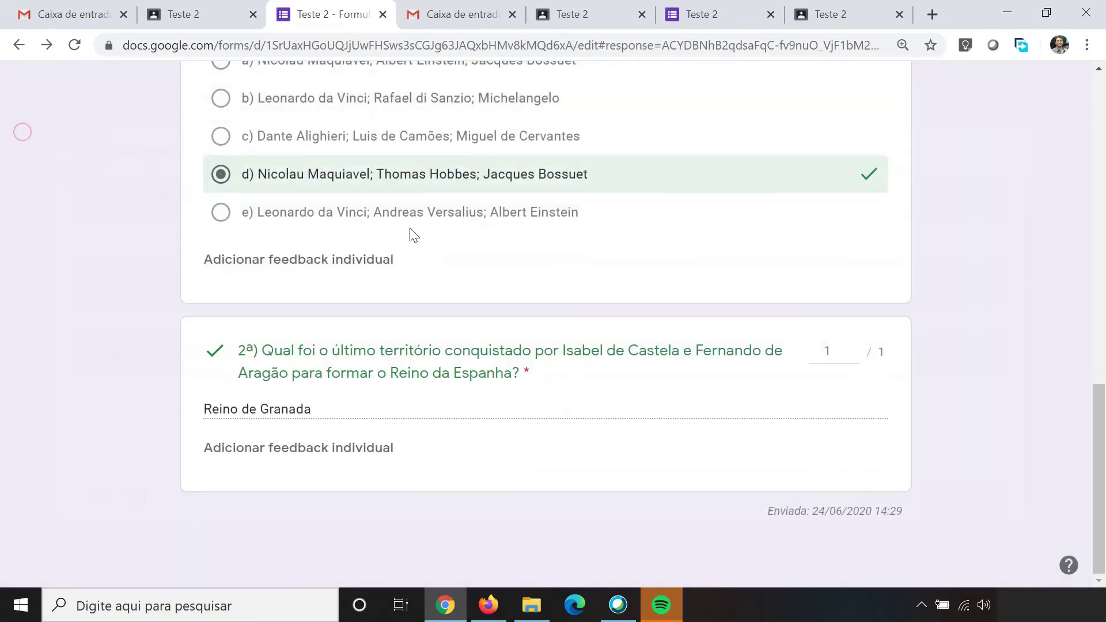
scroll(329, 210, "up", 6)
scroll(329, 205, "up", 9)
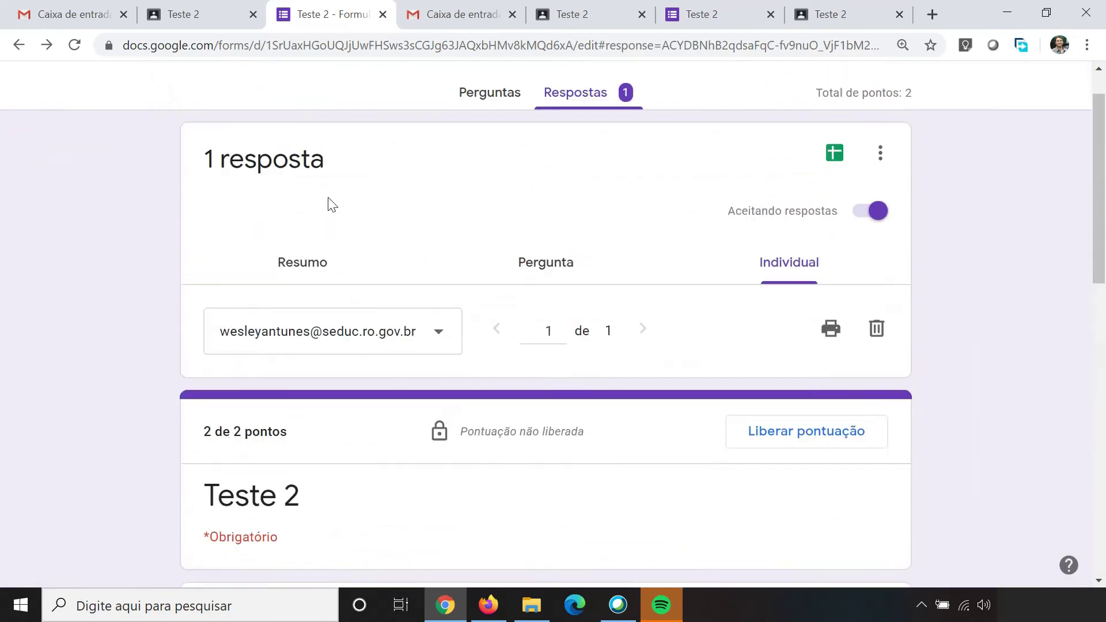
scroll(330, 204, "down", 2)
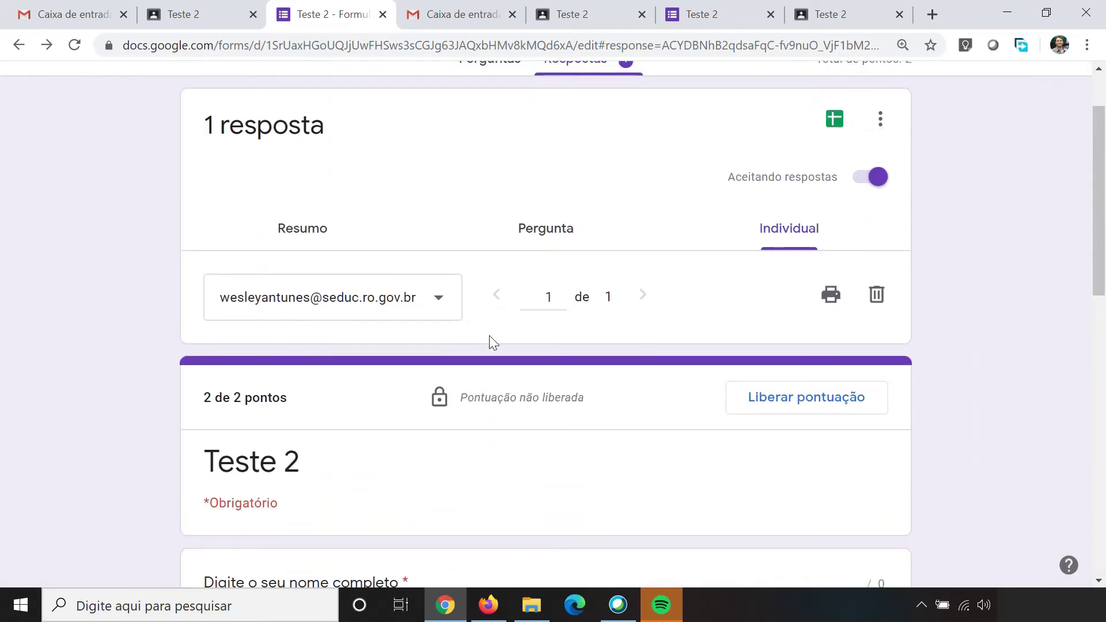
scroll(379, 363, "down", 10)
scroll(364, 352, "down", 3)
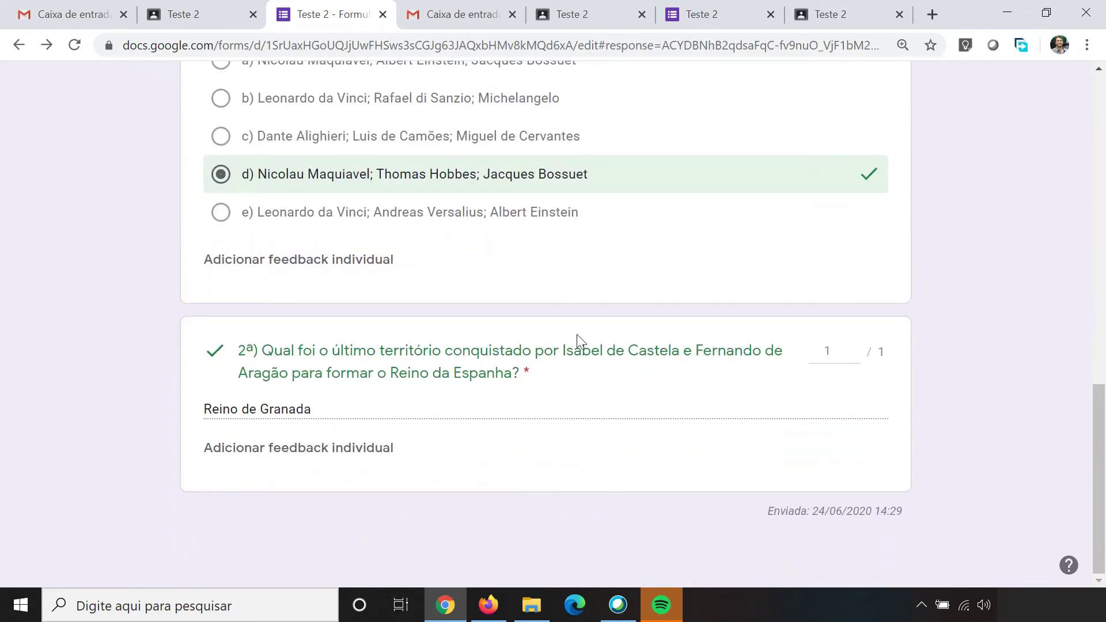
scroll(354, 397, "up", 4)
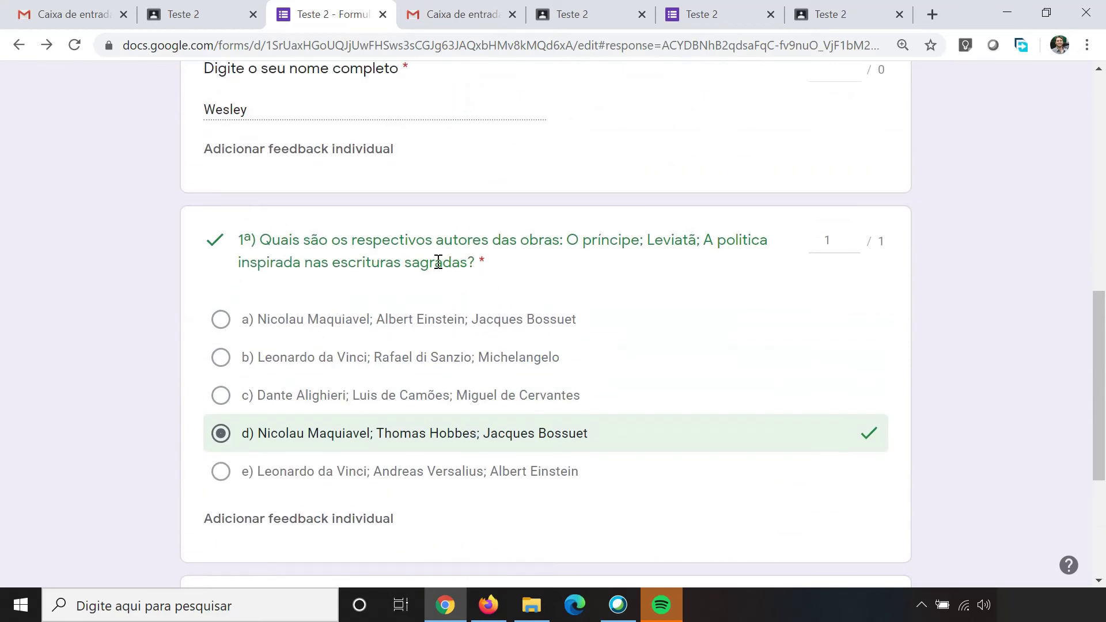
Step: Import the Teste 2 quiz grades into Classroom's student work page
left_click(193, 17)
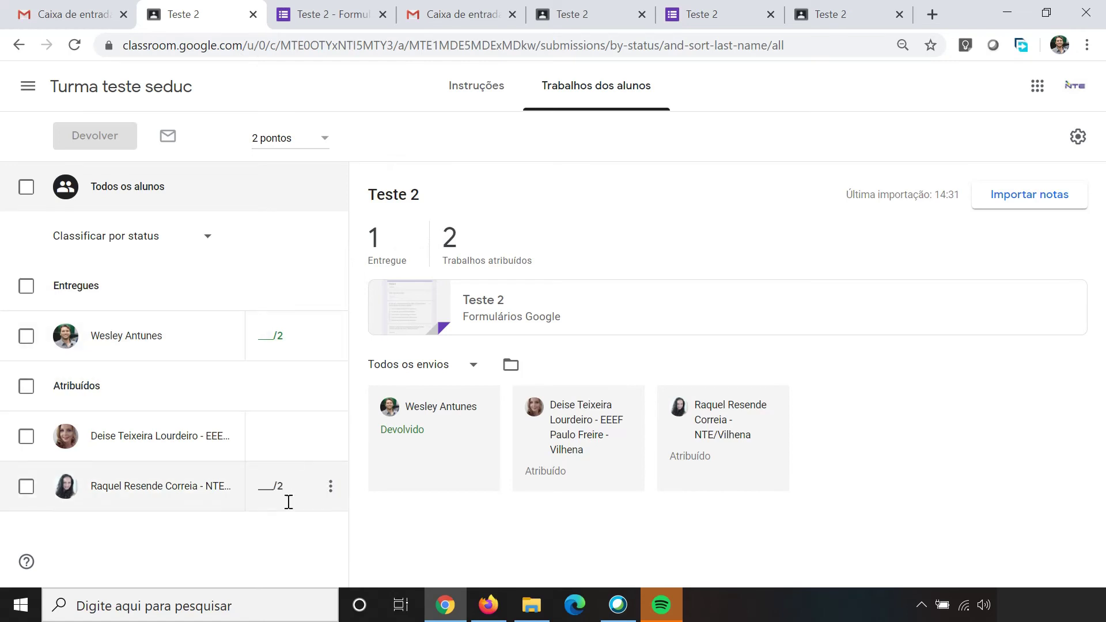
left_click(1017, 207)
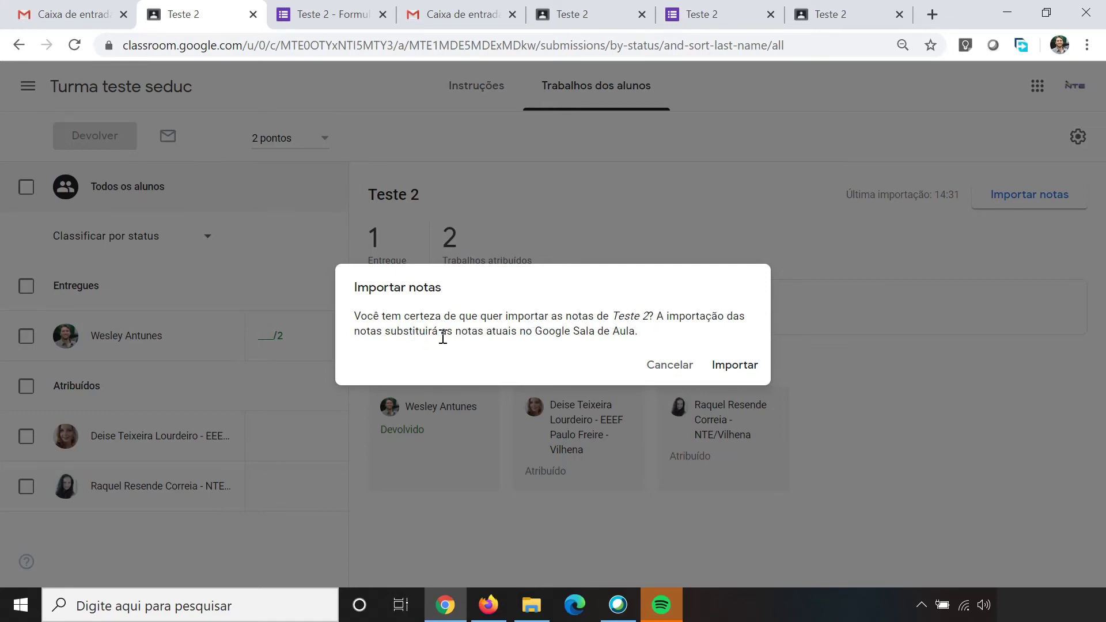
left_click(733, 366)
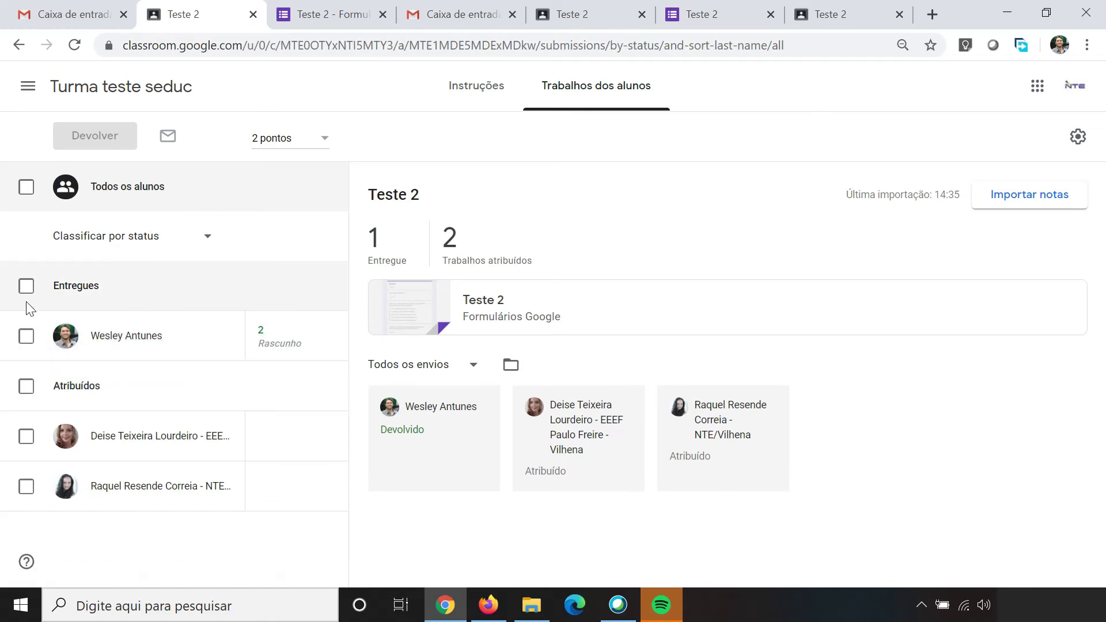
Step: Toggle the Entregues checkbox on and off, then return to the class stream
left_click(26, 286)
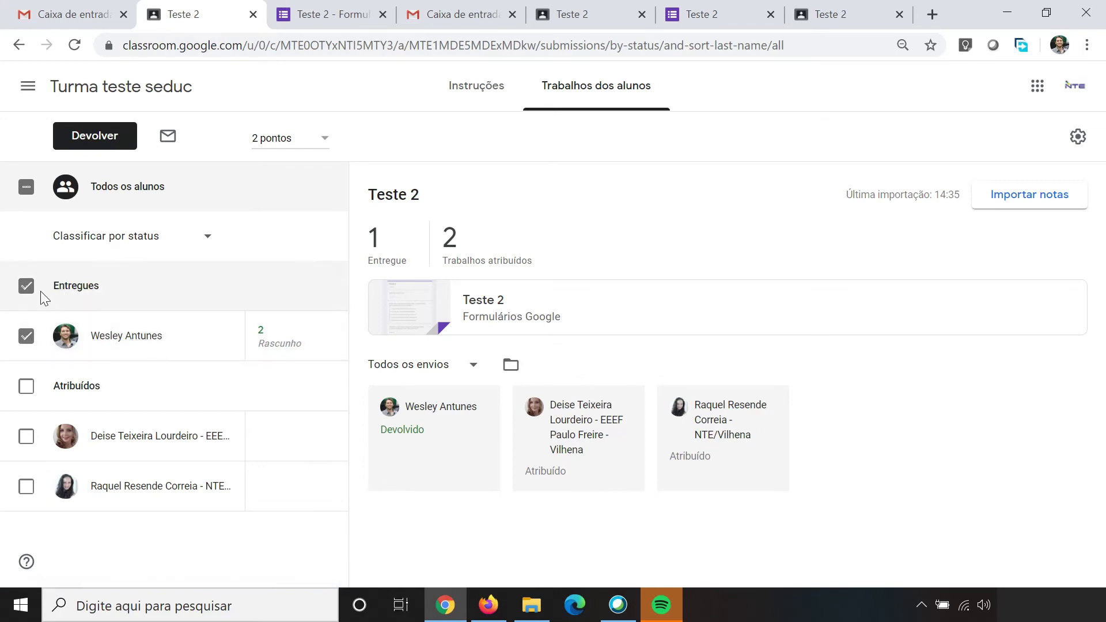
left_click(18, 283)
left_click(24, 286)
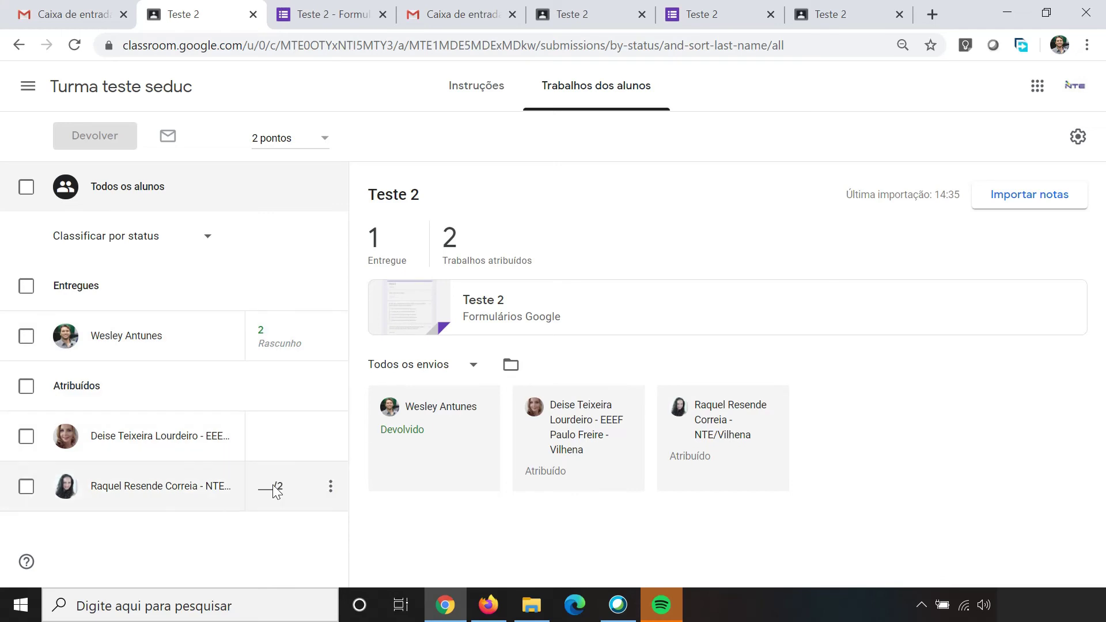
left_click(141, 98)
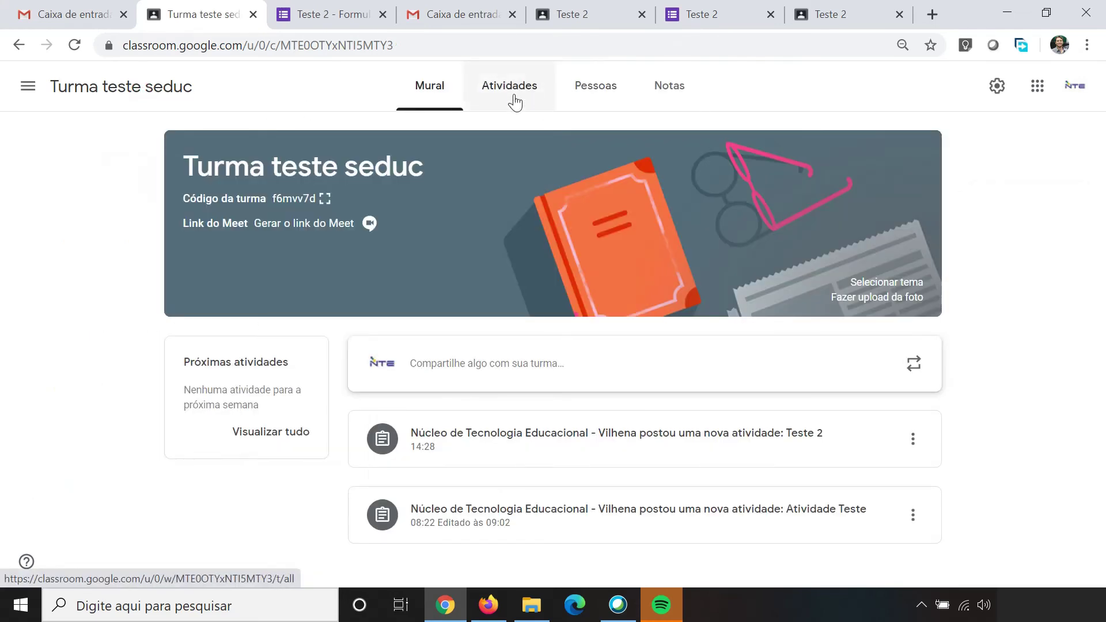
Step: Import grades for Atividade Teste's student work, then return to the Turma teste seduc stream
left_click(512, 95)
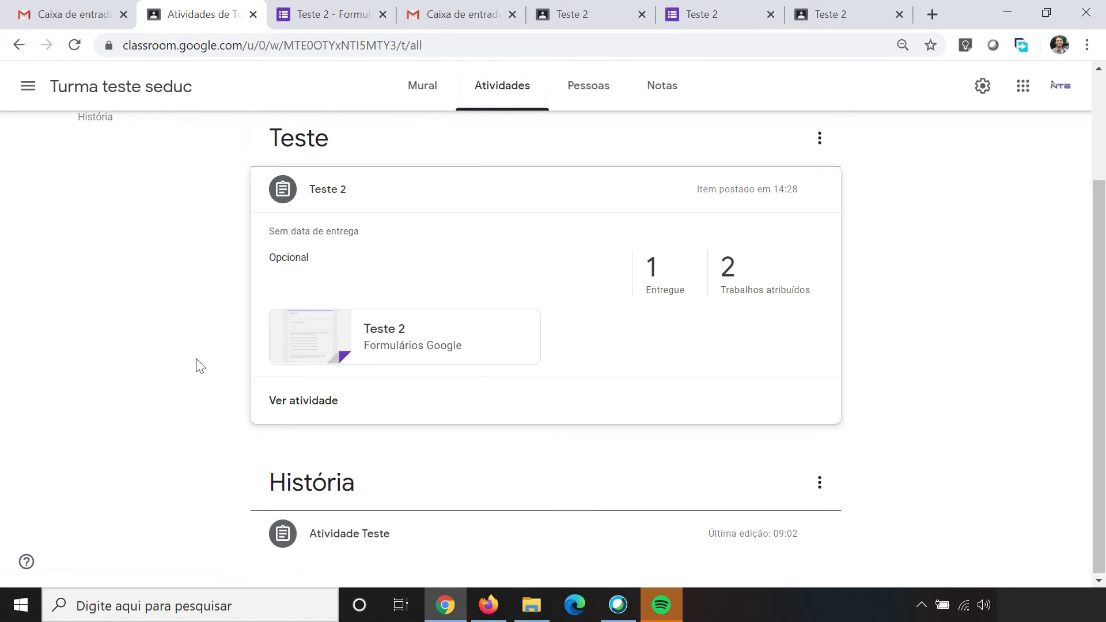
left_click(346, 543)
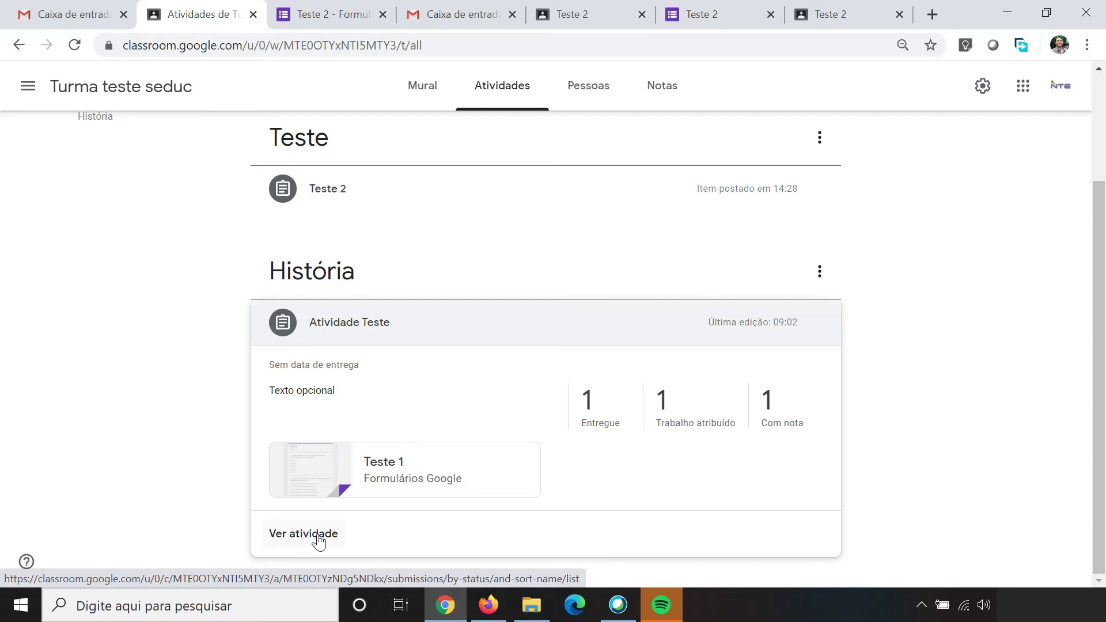
left_click(318, 541)
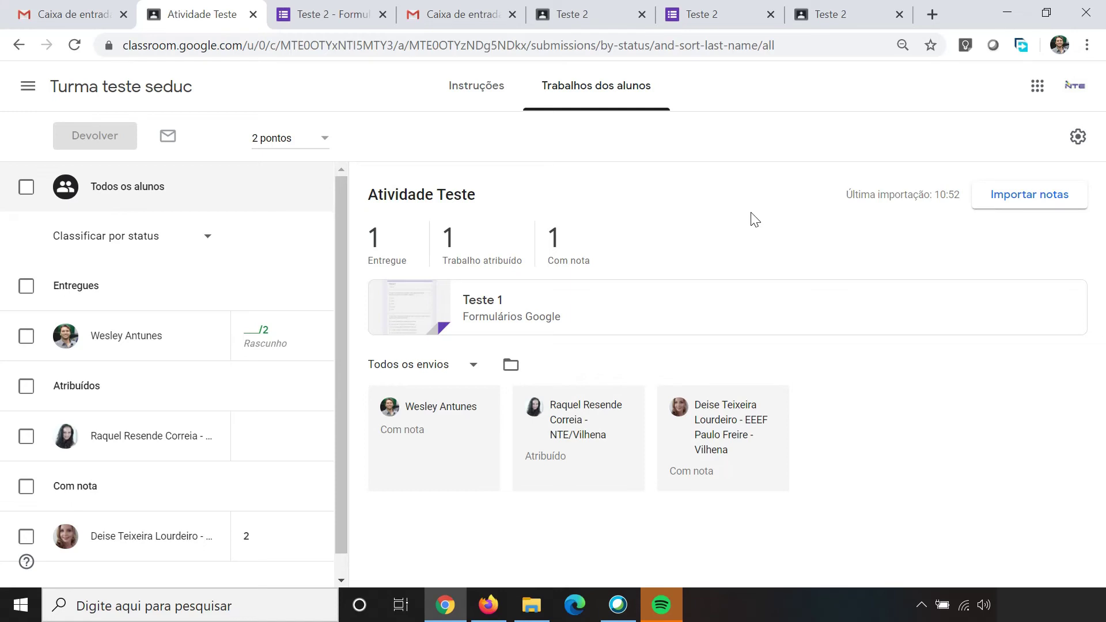
left_click(1008, 200)
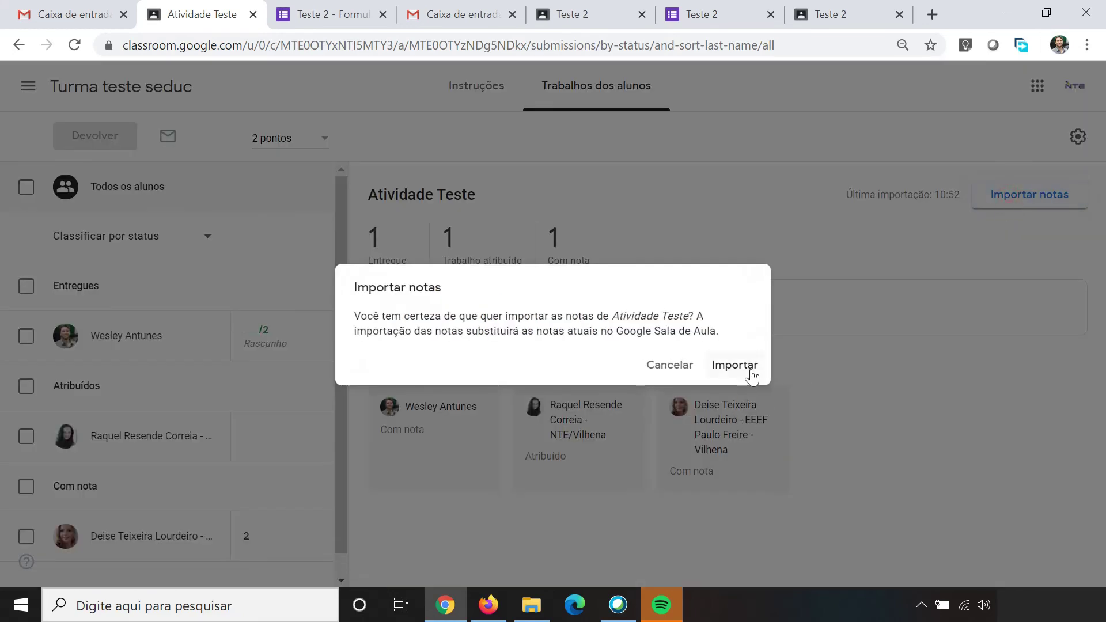
left_click(750, 373)
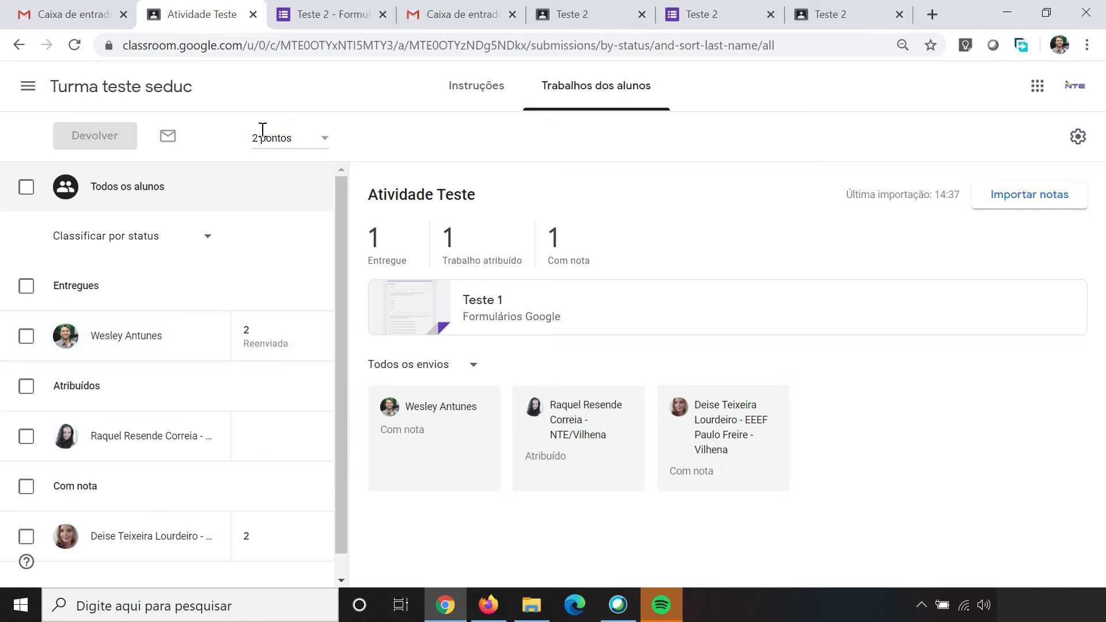
left_click(147, 102)
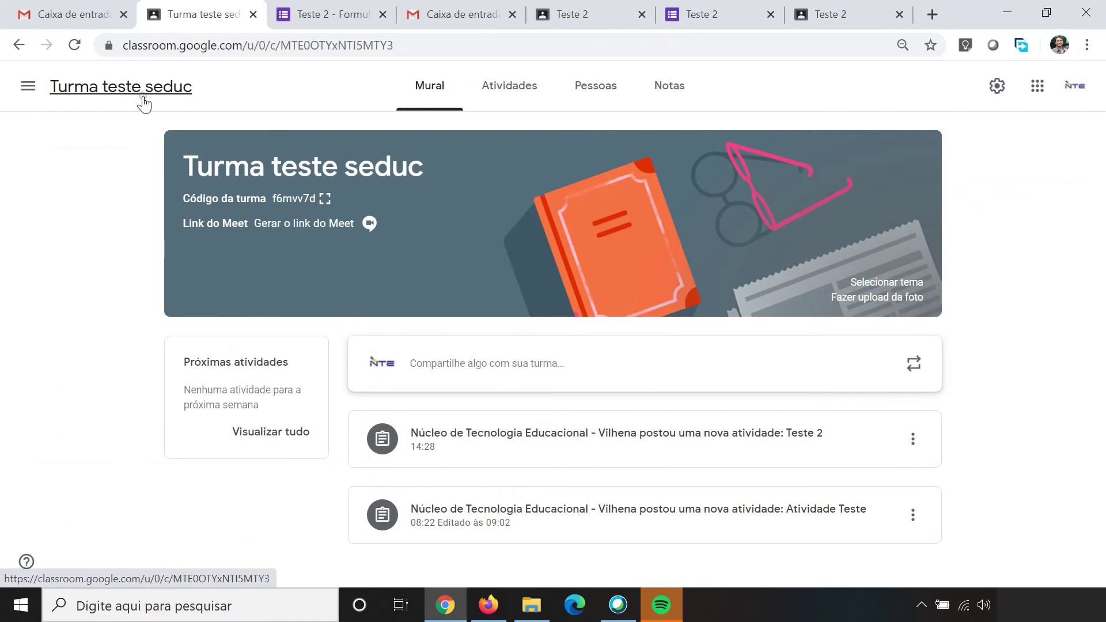
Step: Create an Atividade com teste titled 'Teste 3' with a Blank Quiz attached
left_click(503, 101)
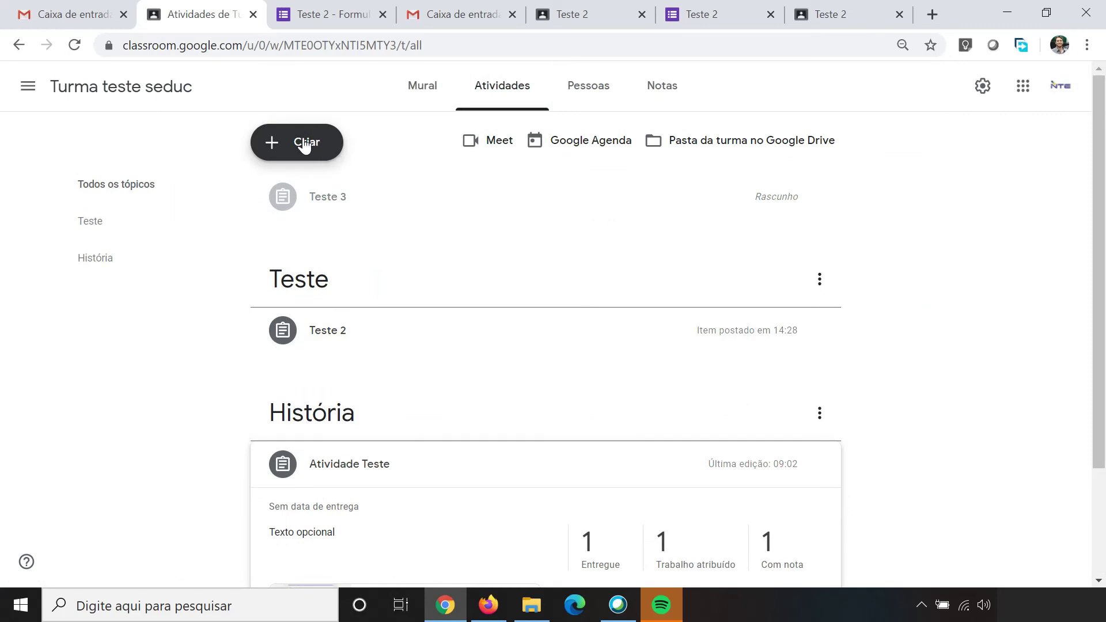
left_click(304, 147)
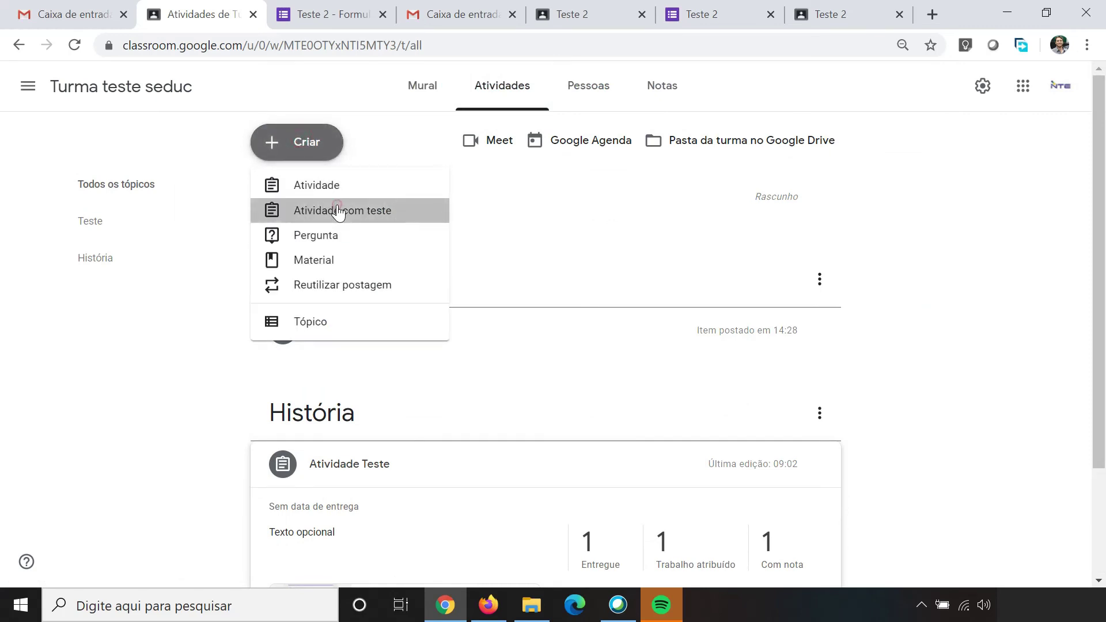
left_click(338, 212)
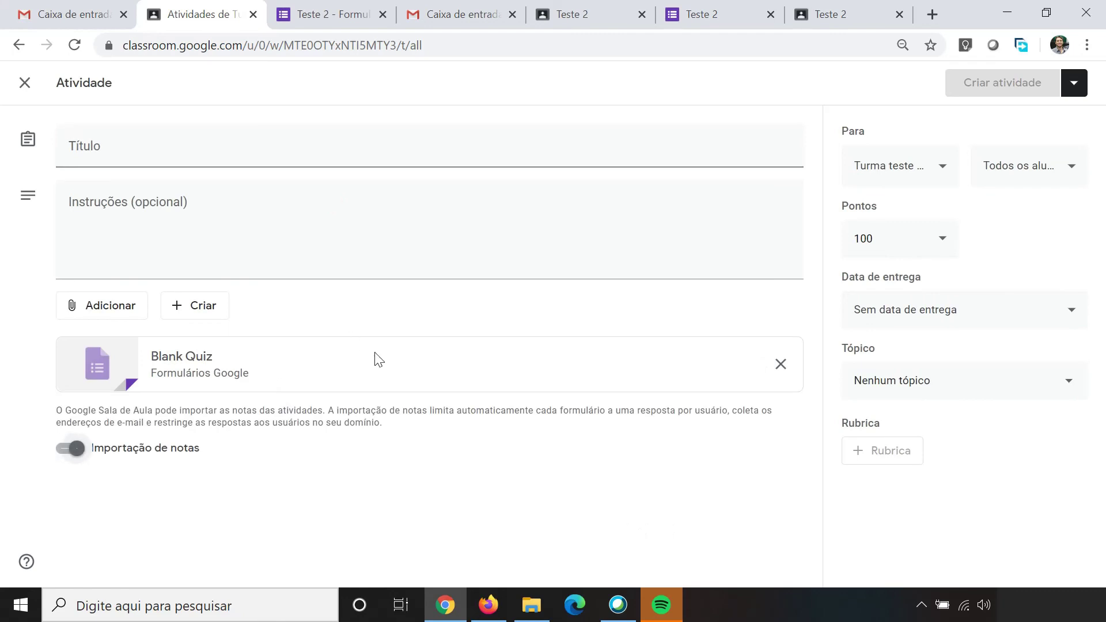
left_click(432, 157)
type("Teste")
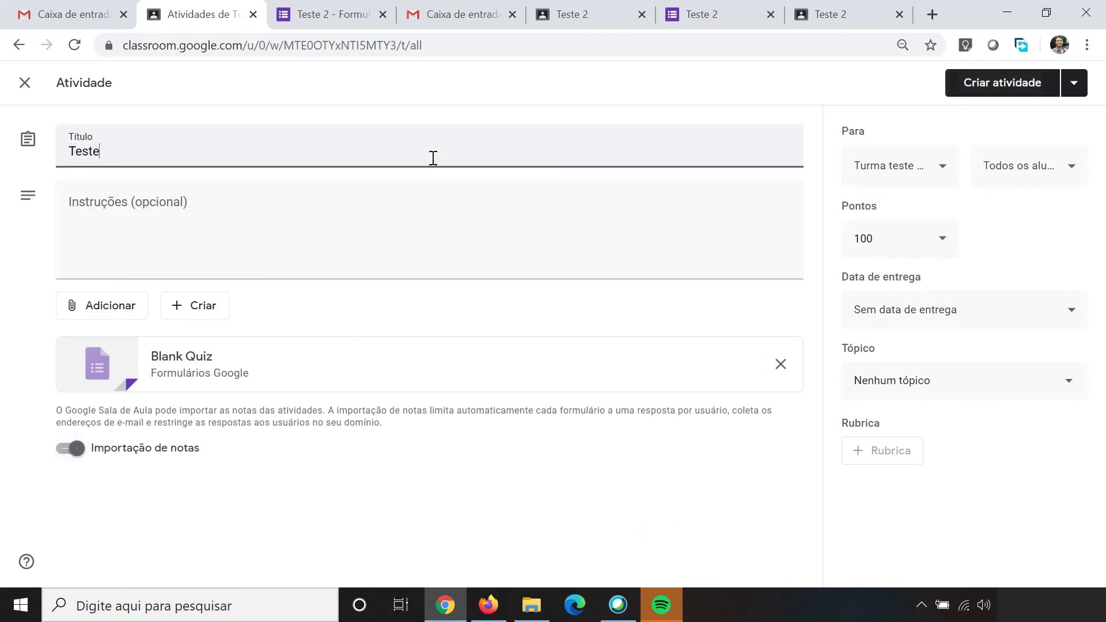
type(" 3")
left_click(115, 210)
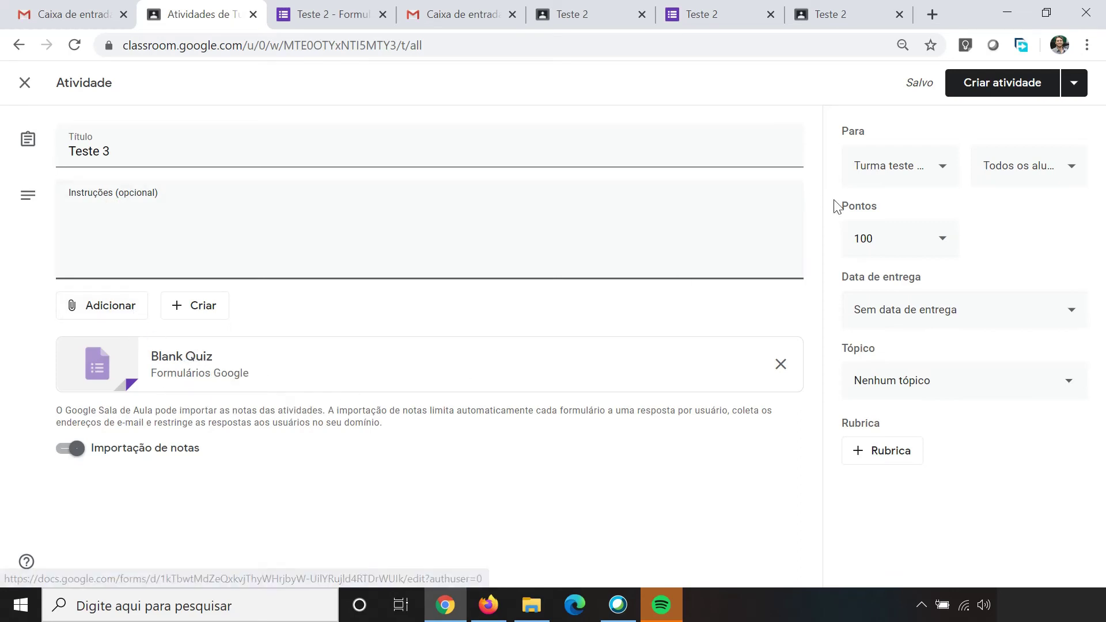
left_click(945, 170)
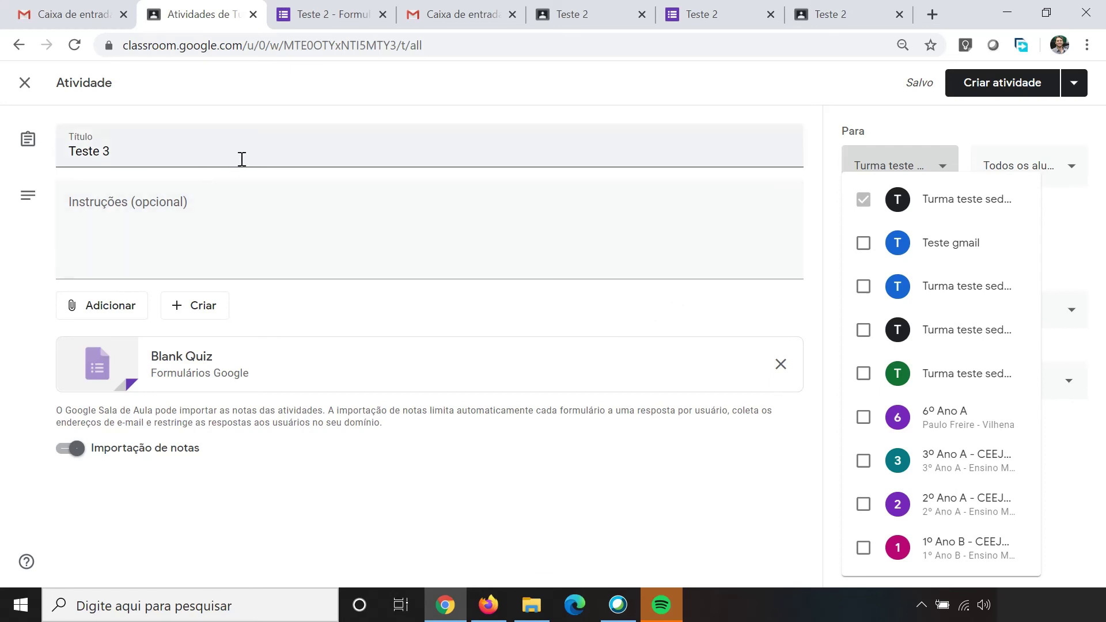
left_click(24, 87)
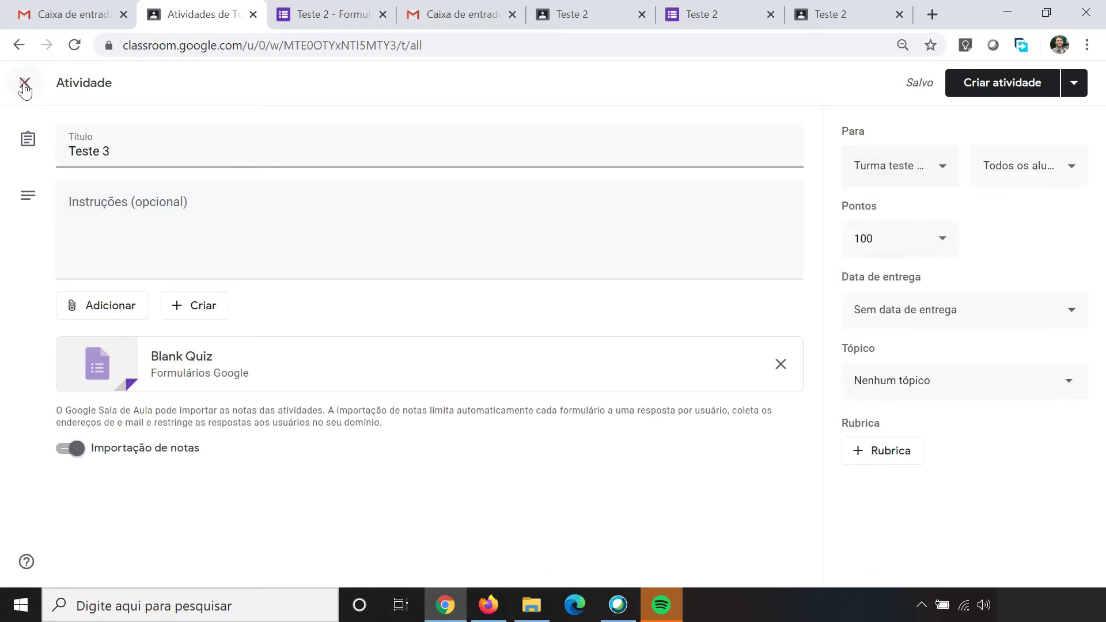
Step: Close the Teste 3 editor and go to the Atividades page of Turma teste seduc 2
left_click(24, 88)
left_click(27, 90)
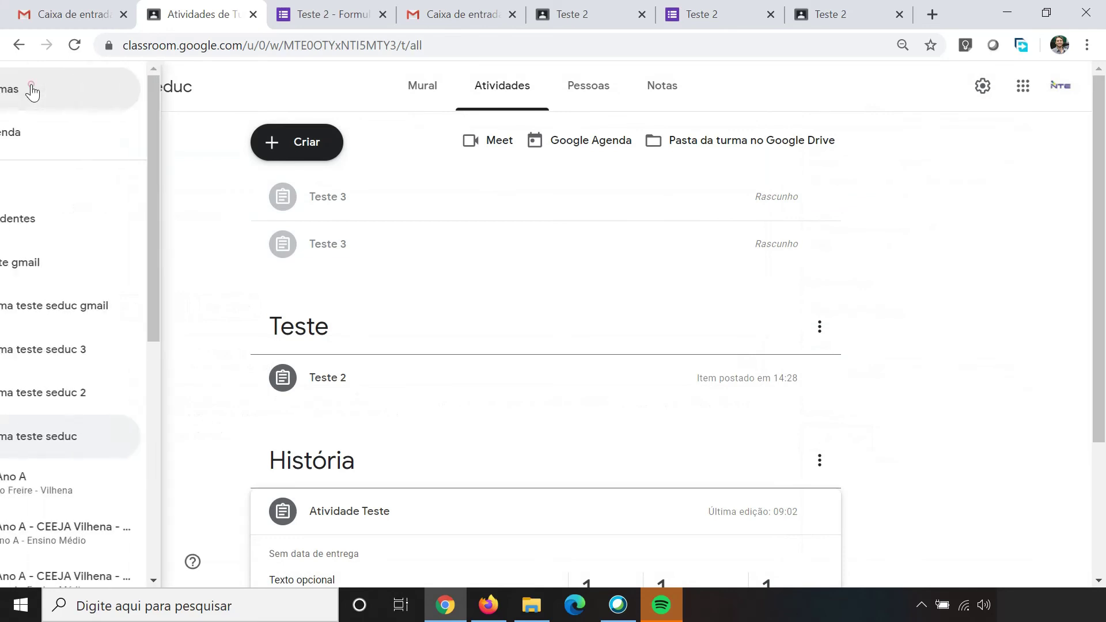
left_click(104, 101)
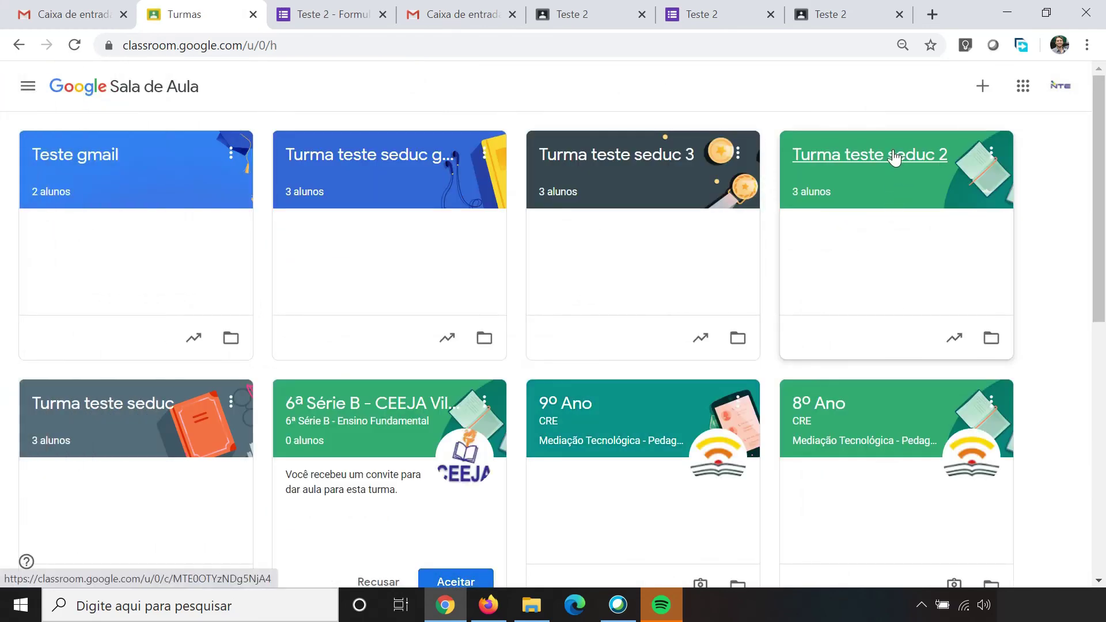
left_click(894, 157)
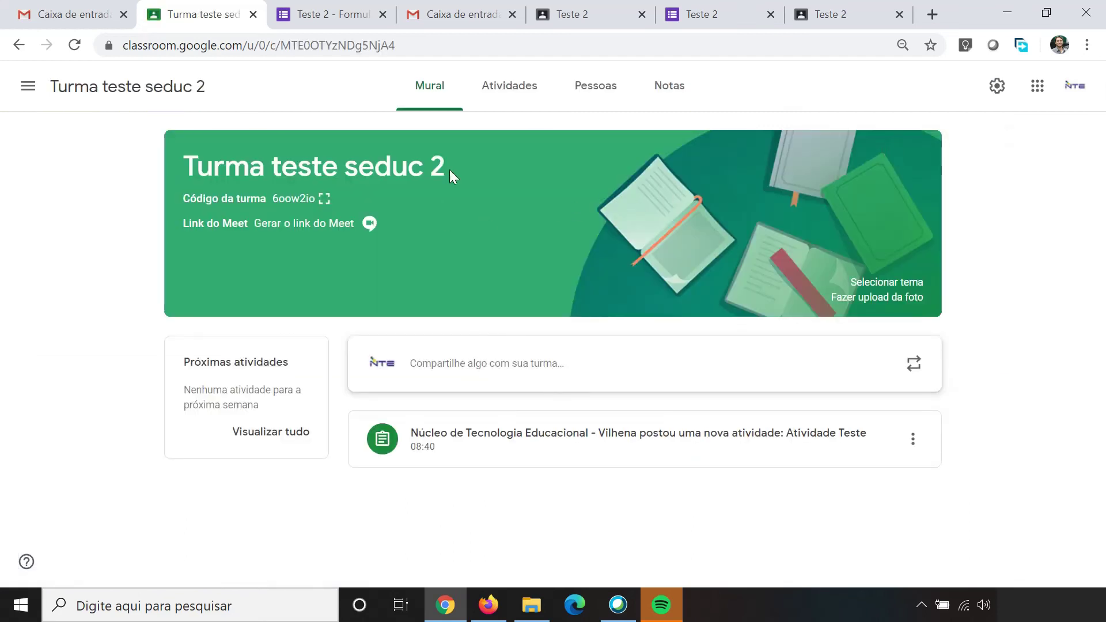
left_click(505, 95)
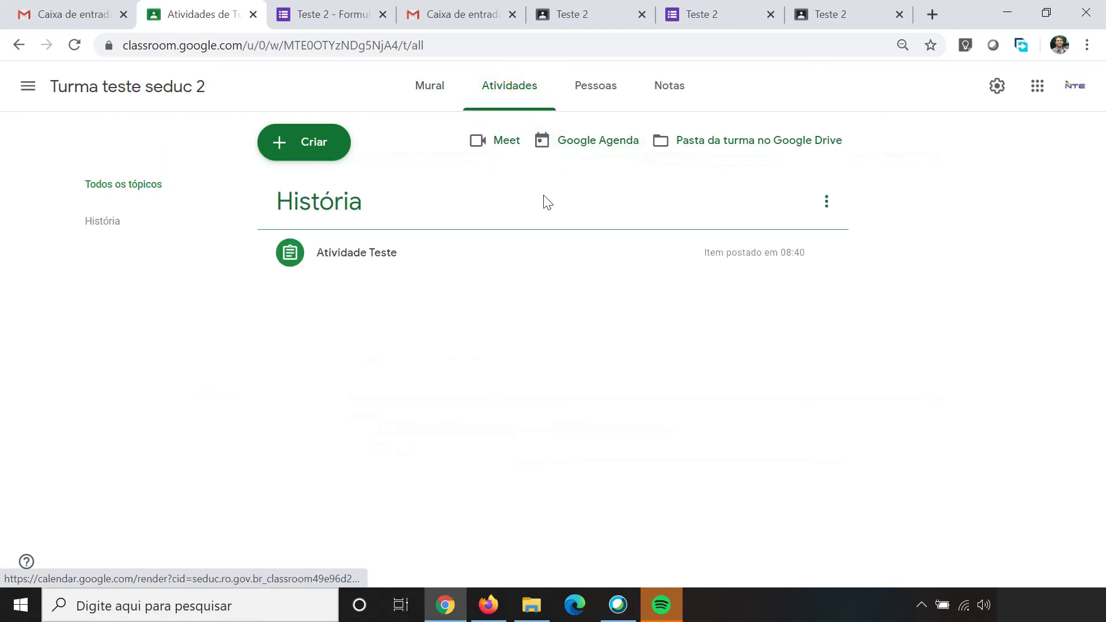
left_click(309, 152)
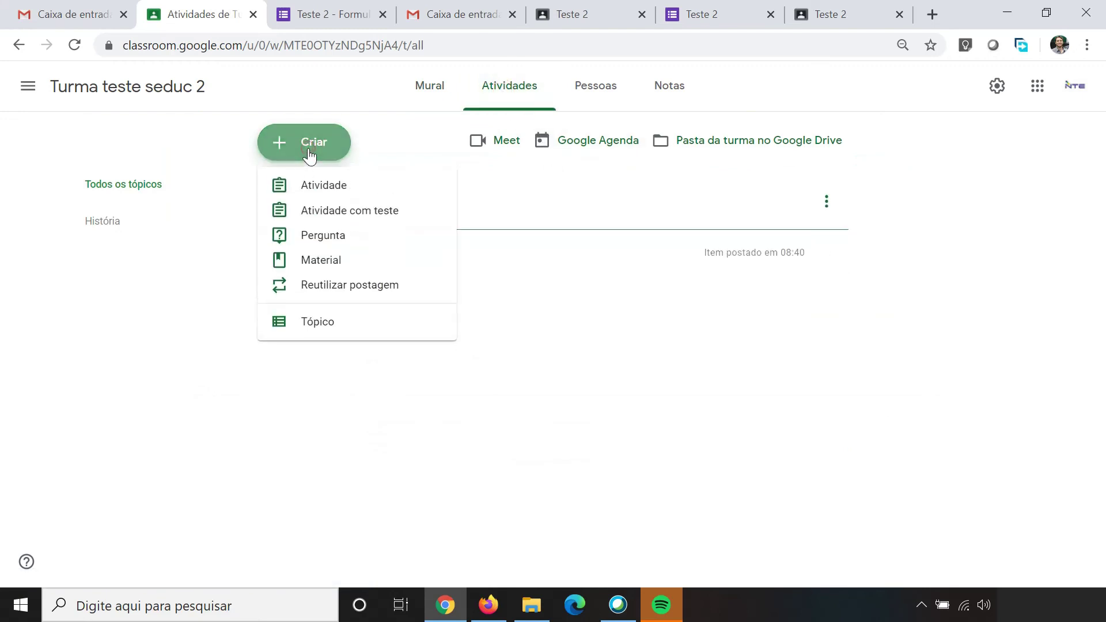
Step: Choose Reutilizar postagem from the Criar menu to bring up the source-class list
left_click(362, 290)
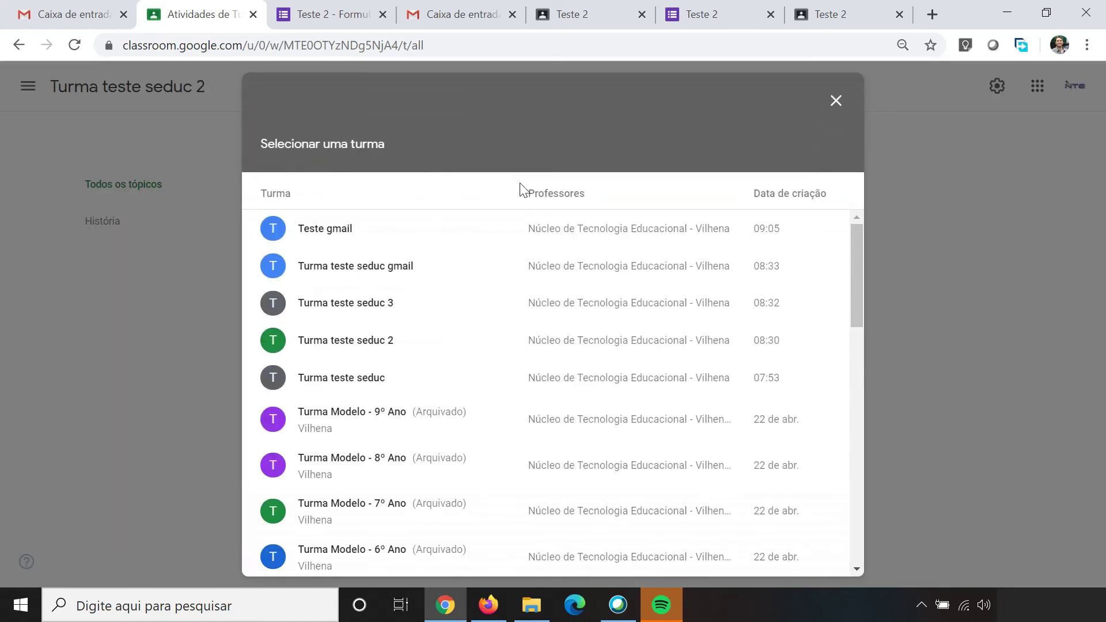
Step: Pick Teste 2 from Turma teste seduc and reuse it with 'Criar novas cópias' kept checked
left_click(350, 381)
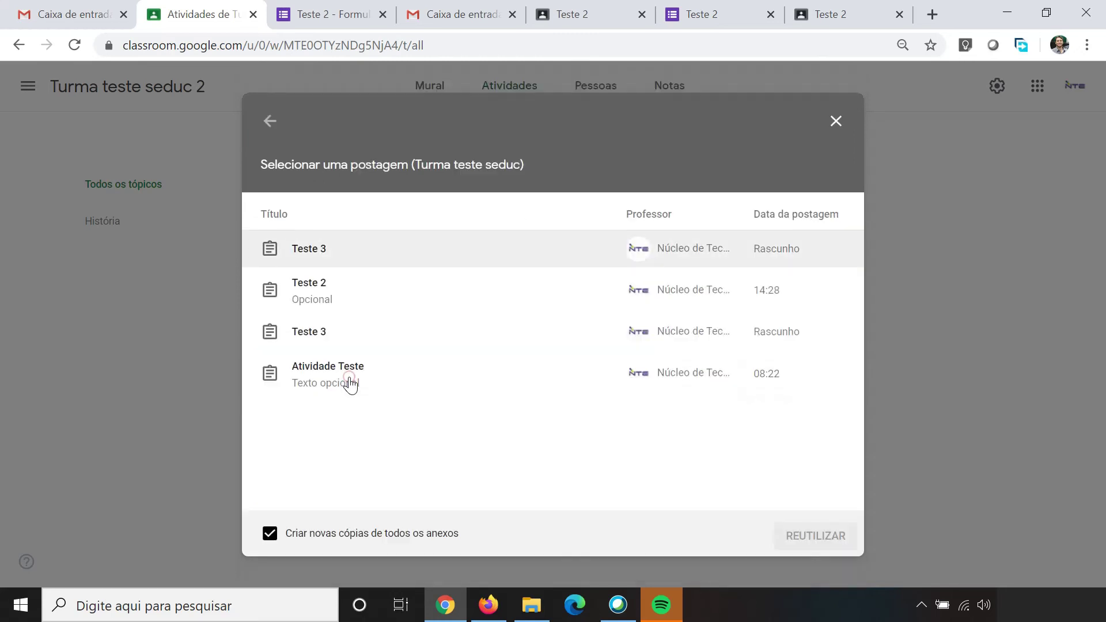
left_click(310, 301)
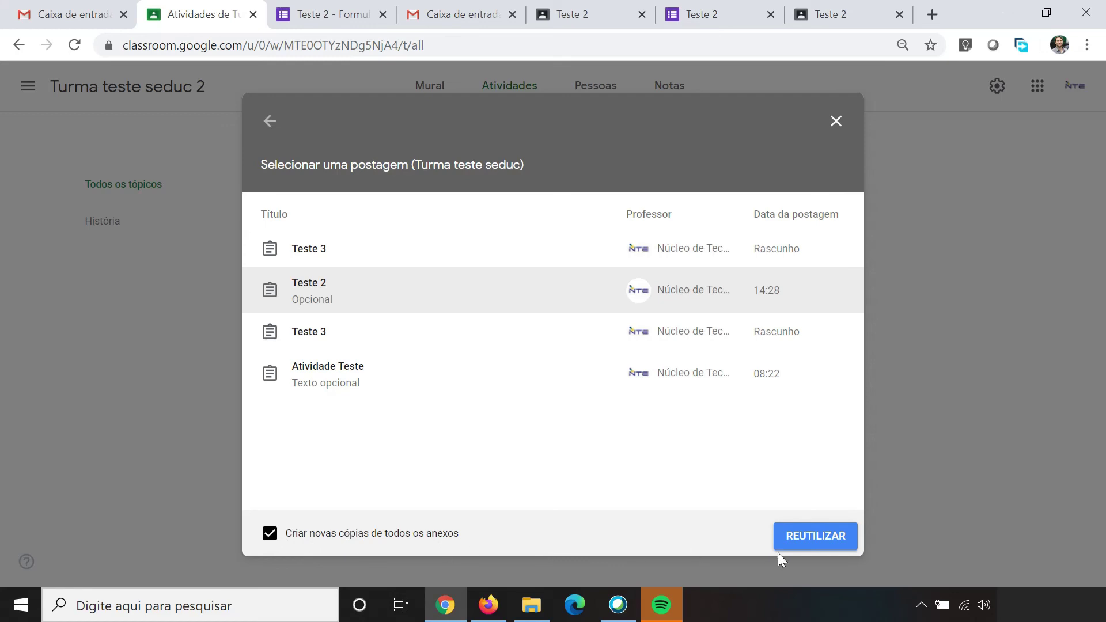
left_click(824, 546)
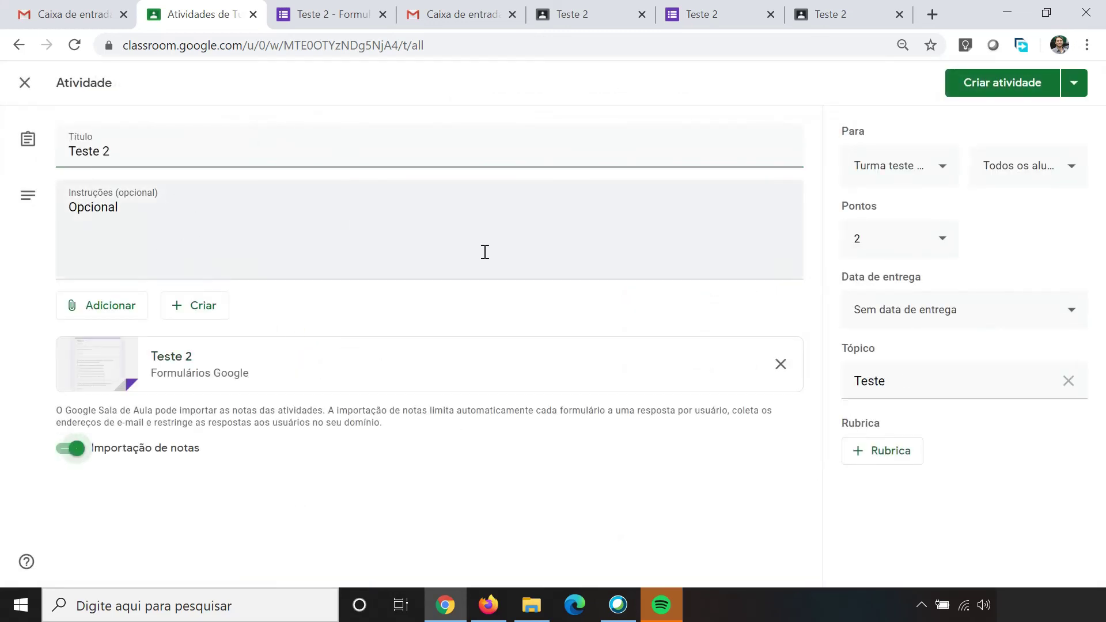
Step: Review the reused title and instructions, then publish Teste 2 with Criar atividade
left_click(122, 209)
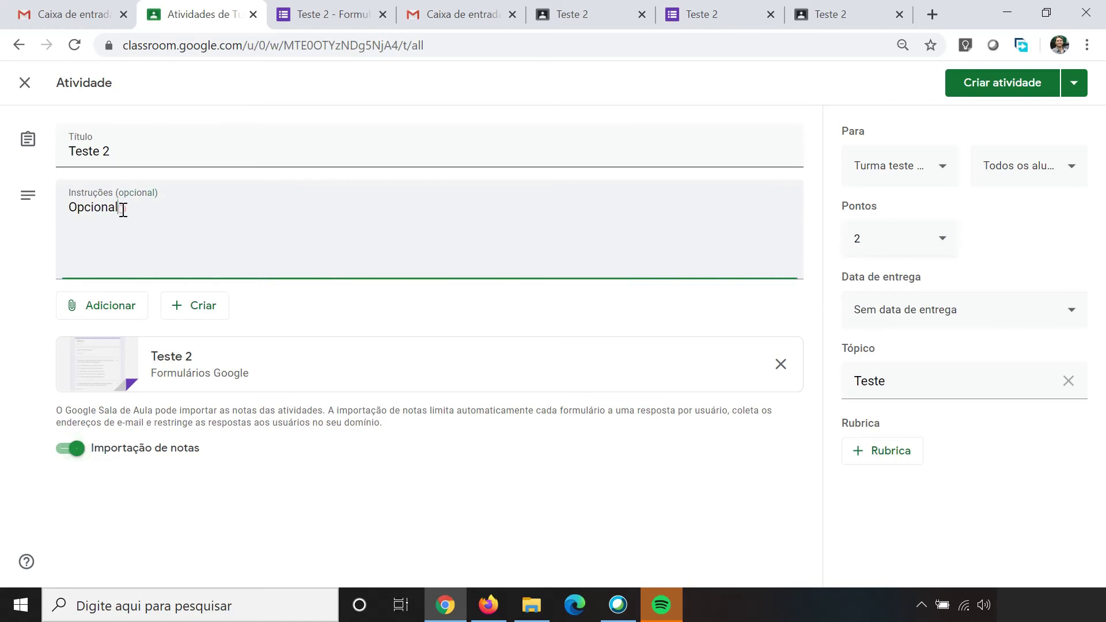
left_click(132, 147)
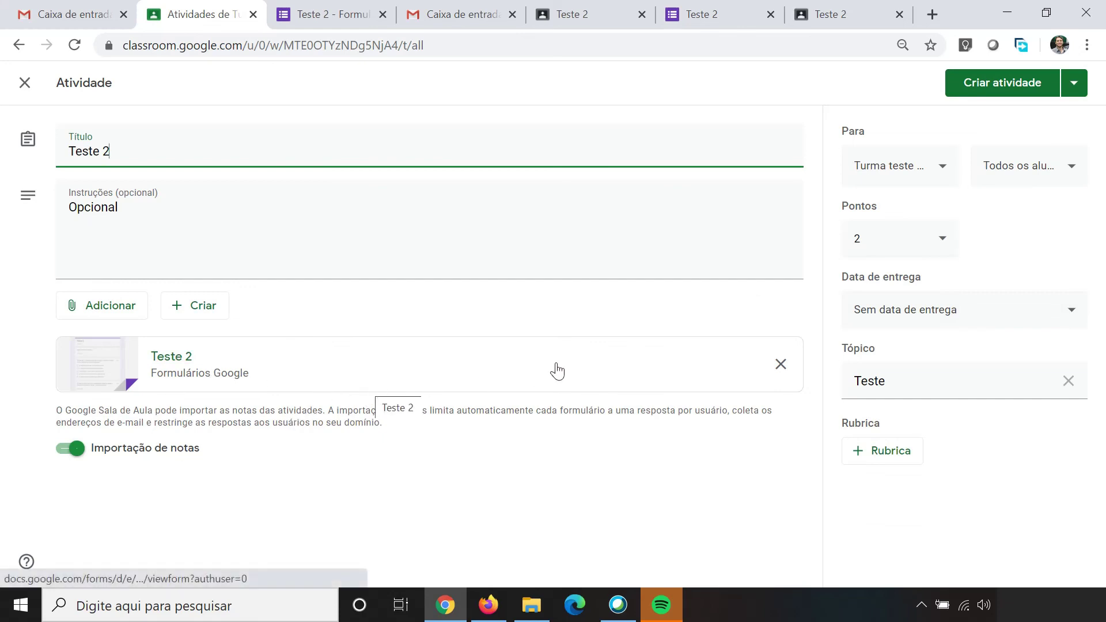
left_click(999, 86)
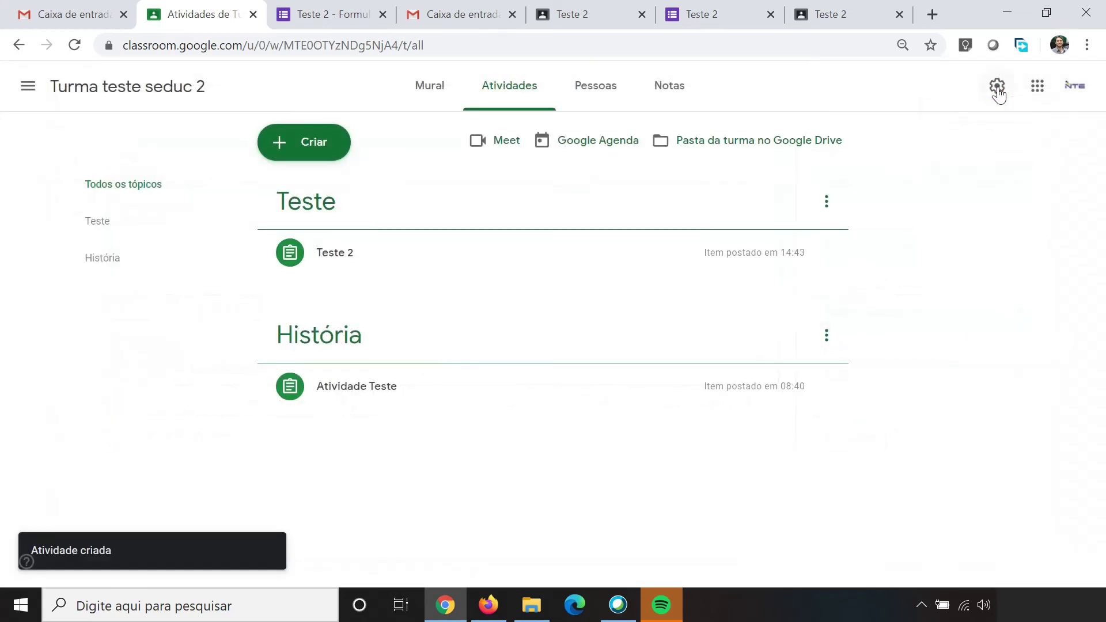
Step: Expand the posted Teste 2 and check its actions menu
left_click(403, 265)
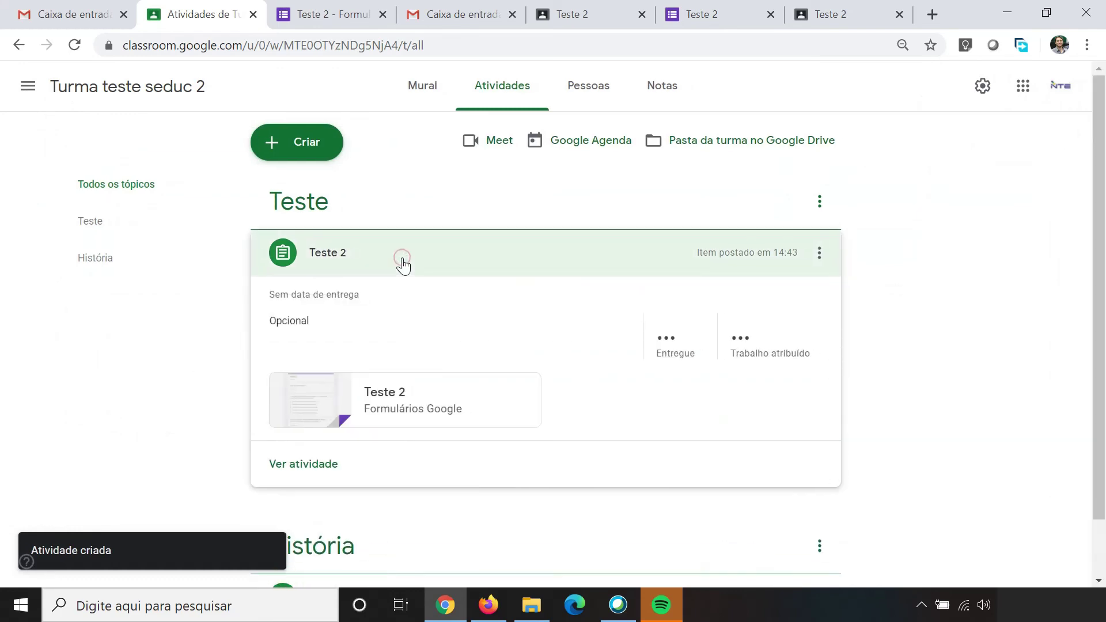
left_click(823, 259)
left_click(123, 382)
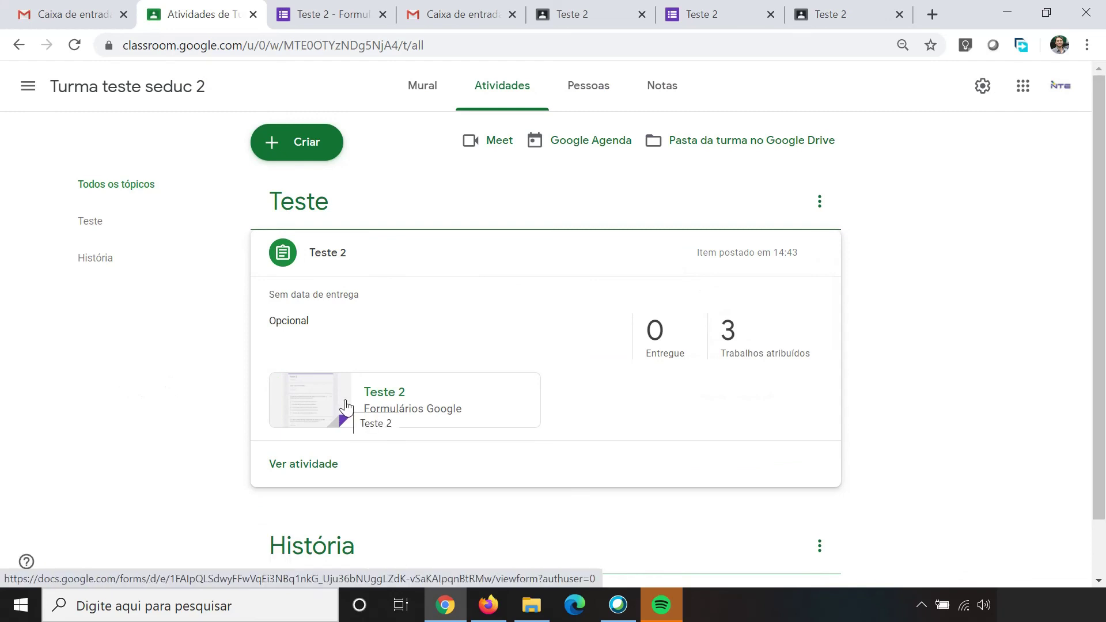
Step: Open the copied Teste 2 form for editing, check its empty Respostas tab, and return to Perguntas
left_click(402, 399)
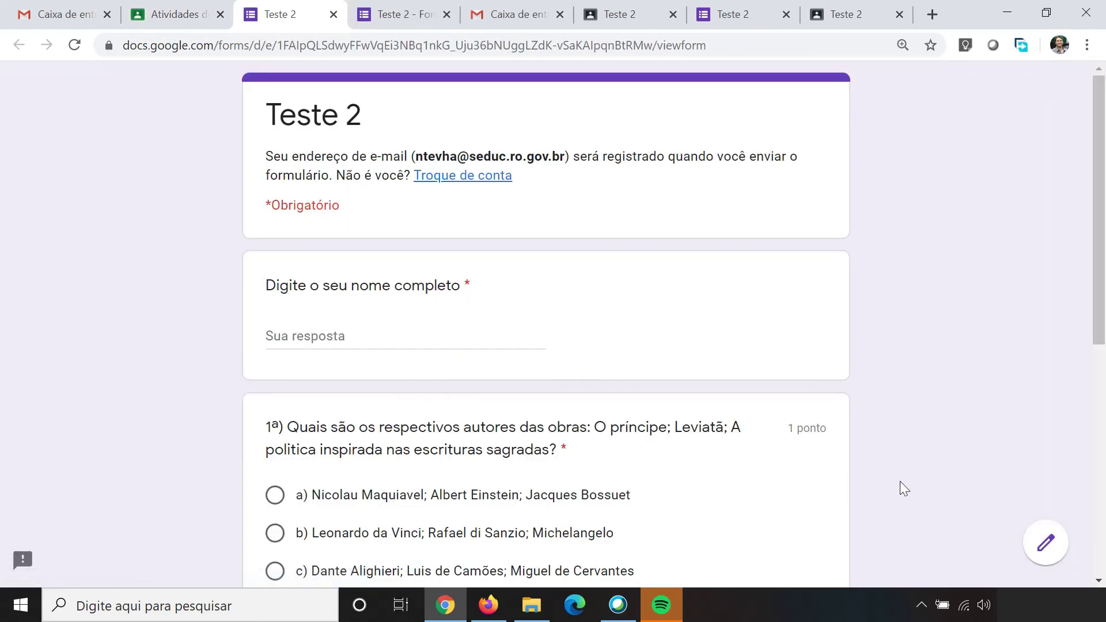
left_click(1048, 545)
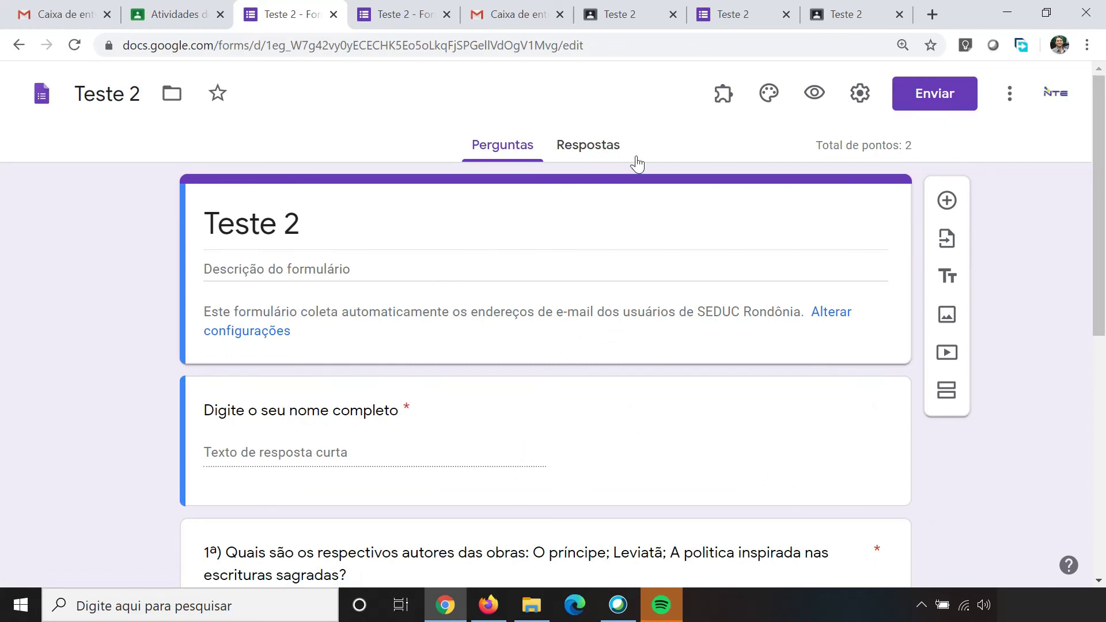
left_click(380, 13)
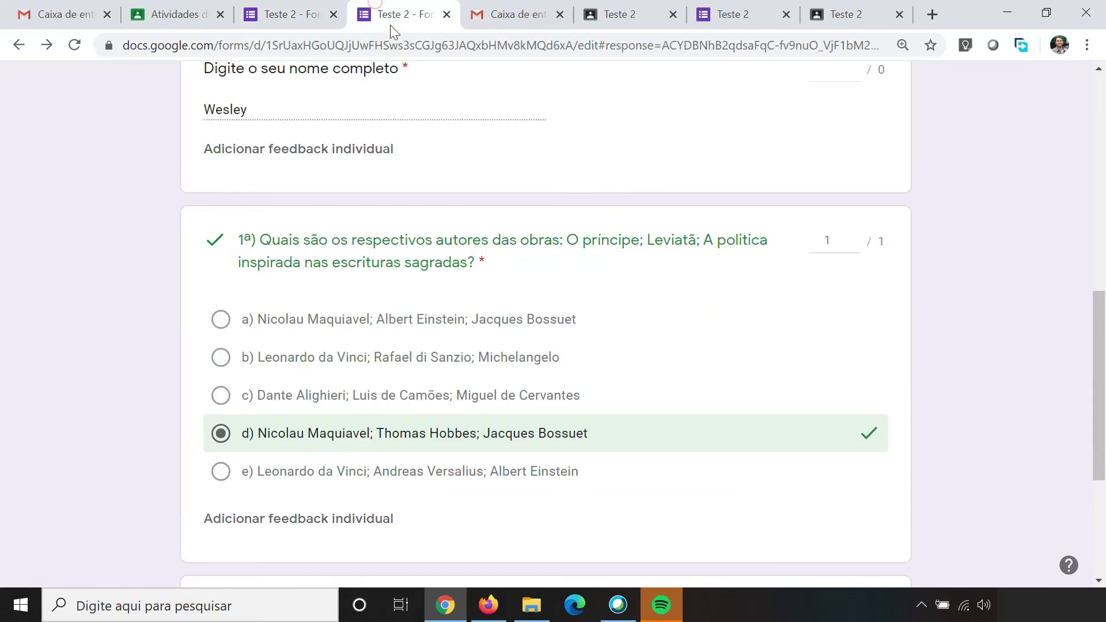
scroll(544, 182, "up", 10)
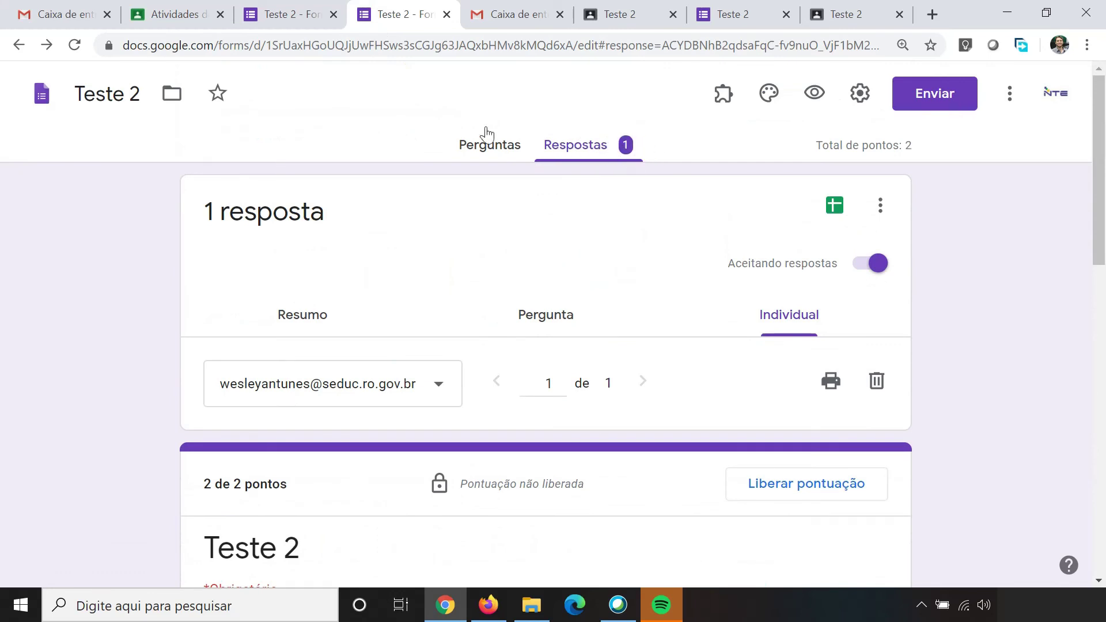
left_click(290, 14)
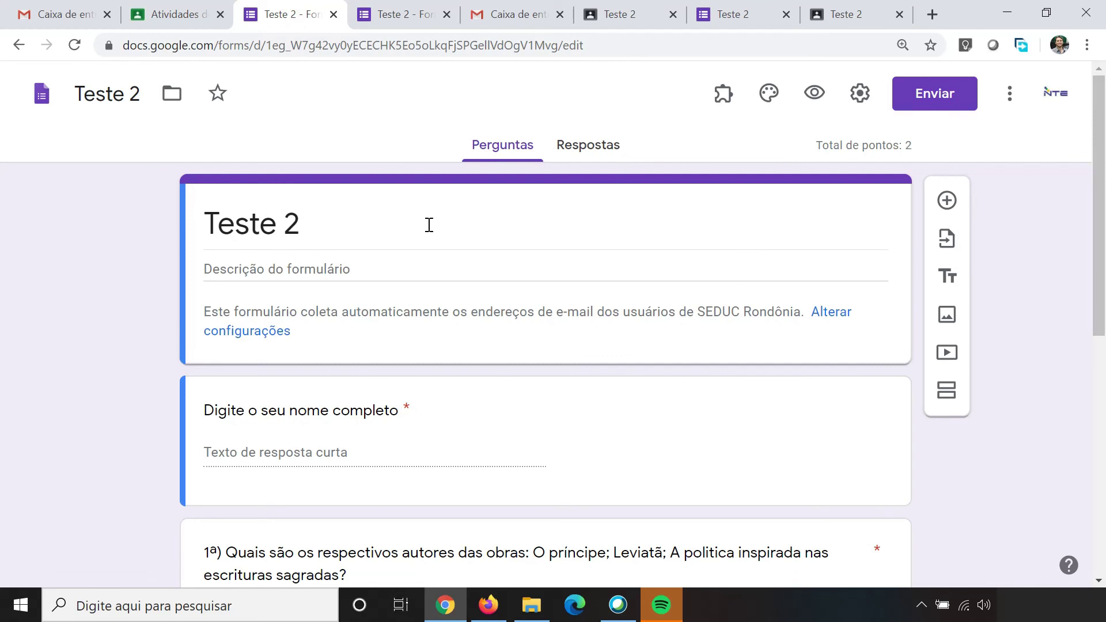
Step: Close the extra form tab and go to the Atividades page of Turma teste seduc 3
left_click(173, 13)
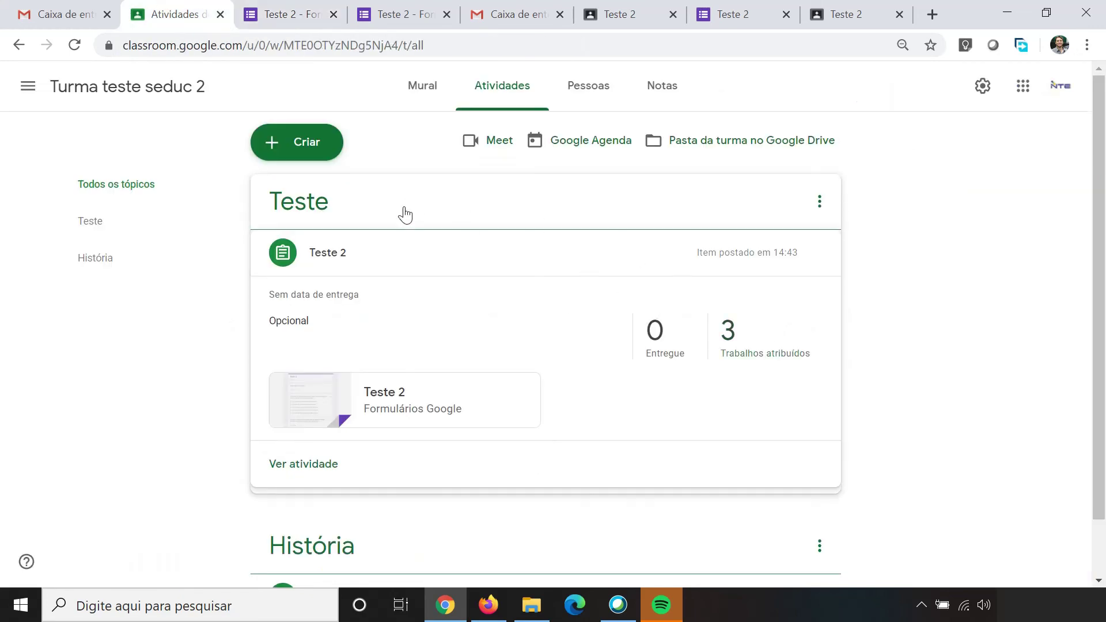
left_click(333, 14)
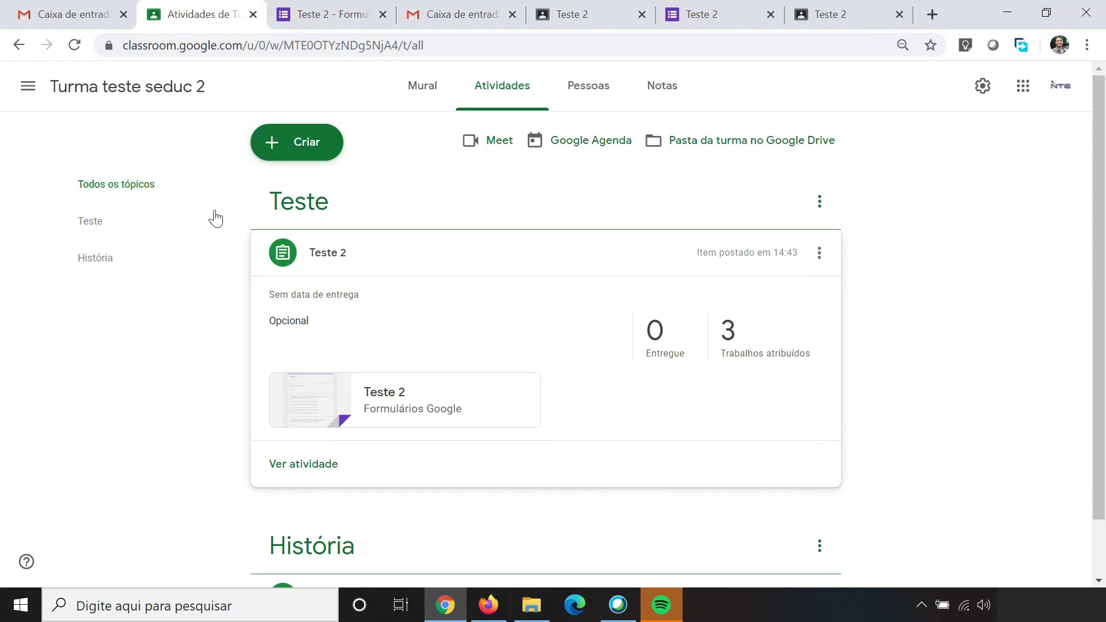
left_click(25, 88)
left_click(67, 105)
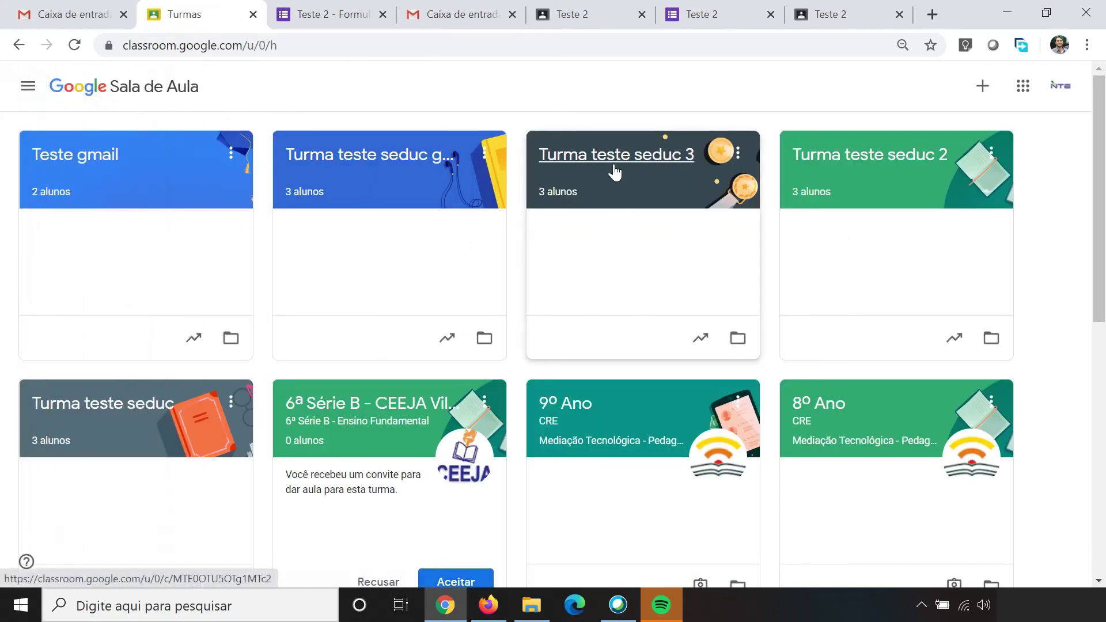
left_click(615, 171)
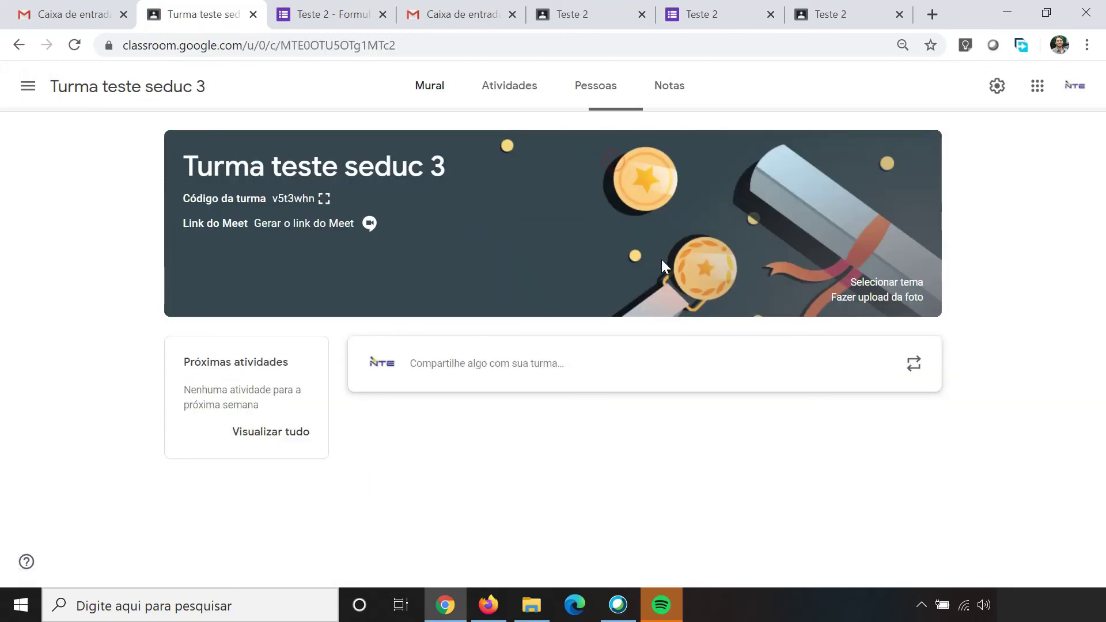
left_click(514, 89)
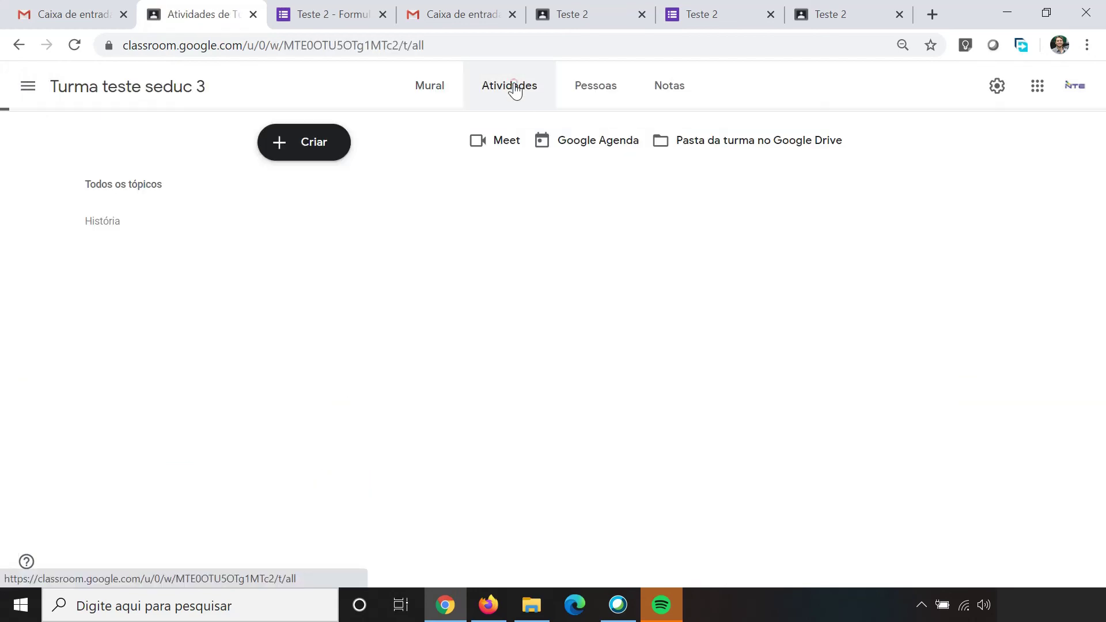
Step: Start Criar > Reutilizar postagem and step back to the list of source classes
left_click(332, 153)
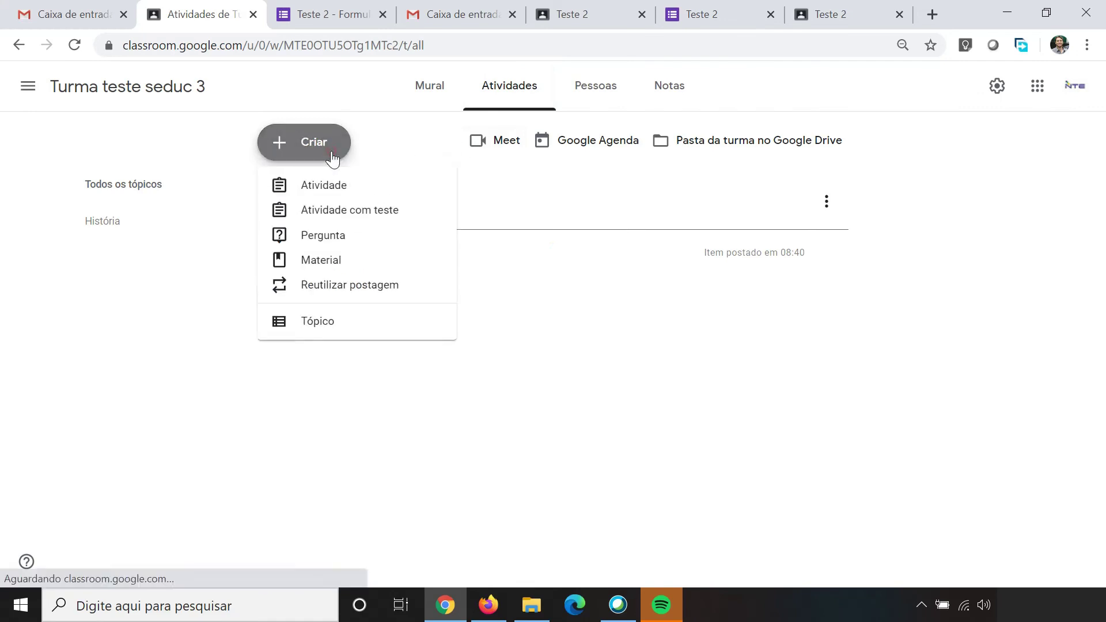
left_click(335, 287)
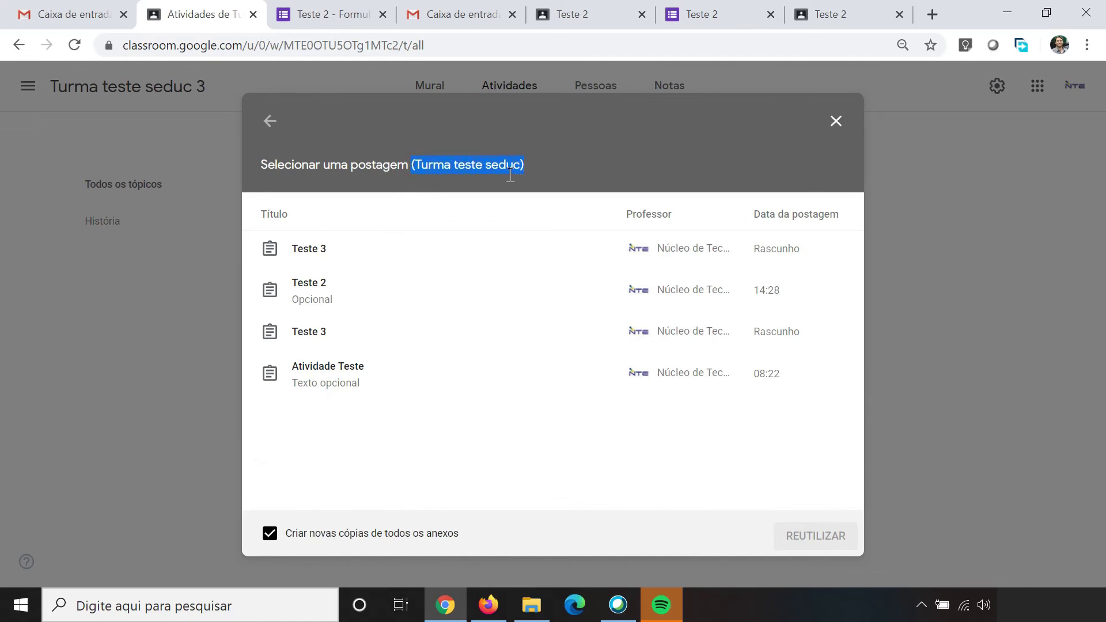
left_click(268, 122)
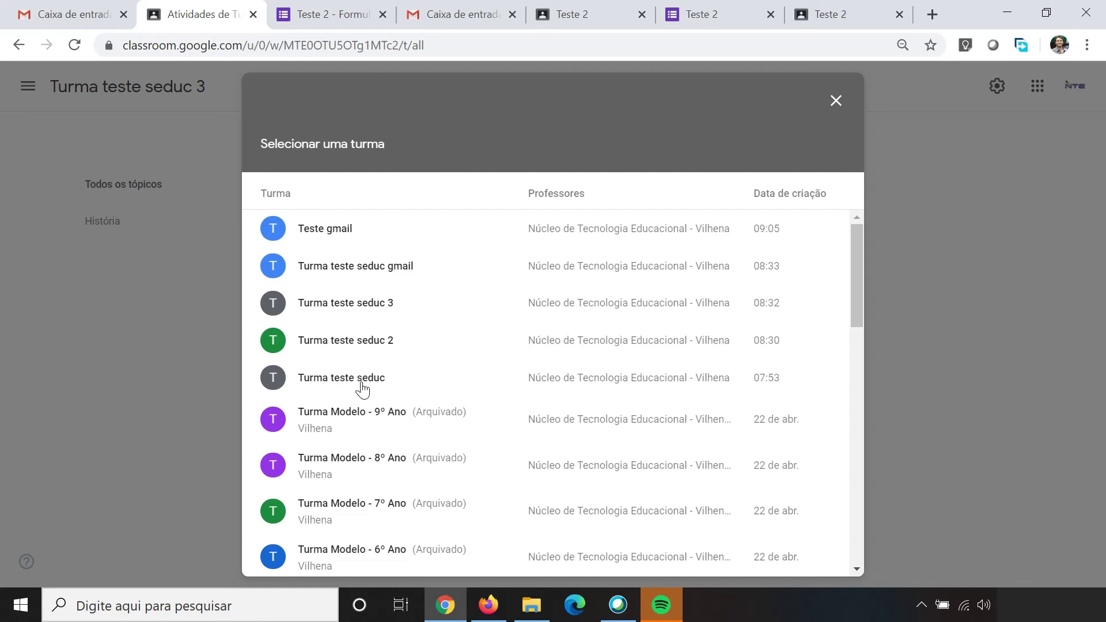
Step: Reuse Teste 2 from Turma teste seduc and publish it with Criar atividade
left_click(361, 390)
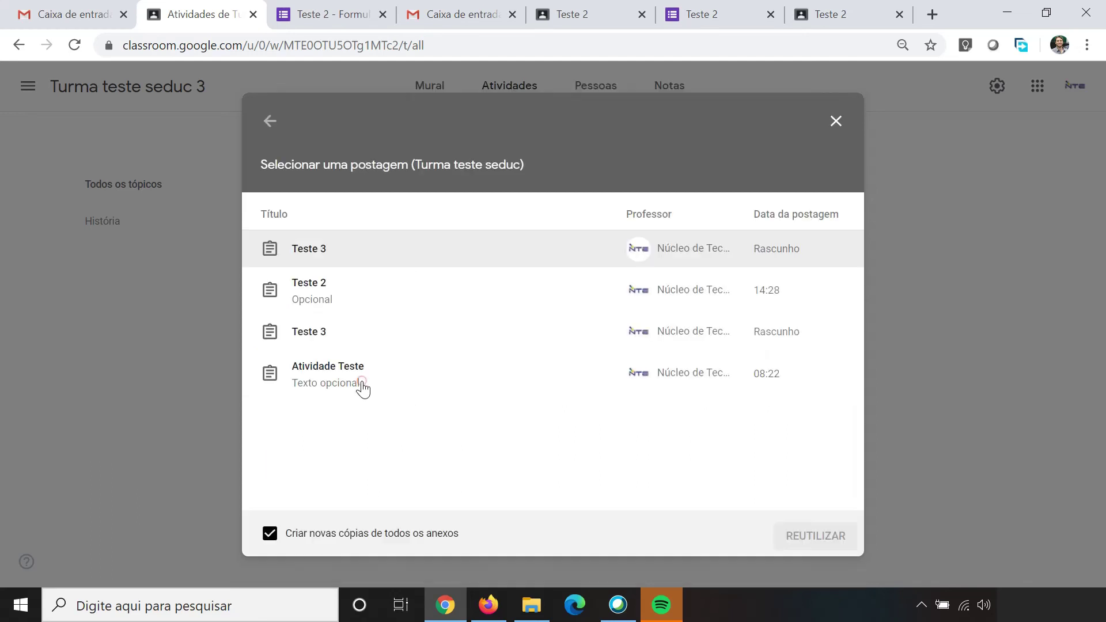
left_click(311, 291)
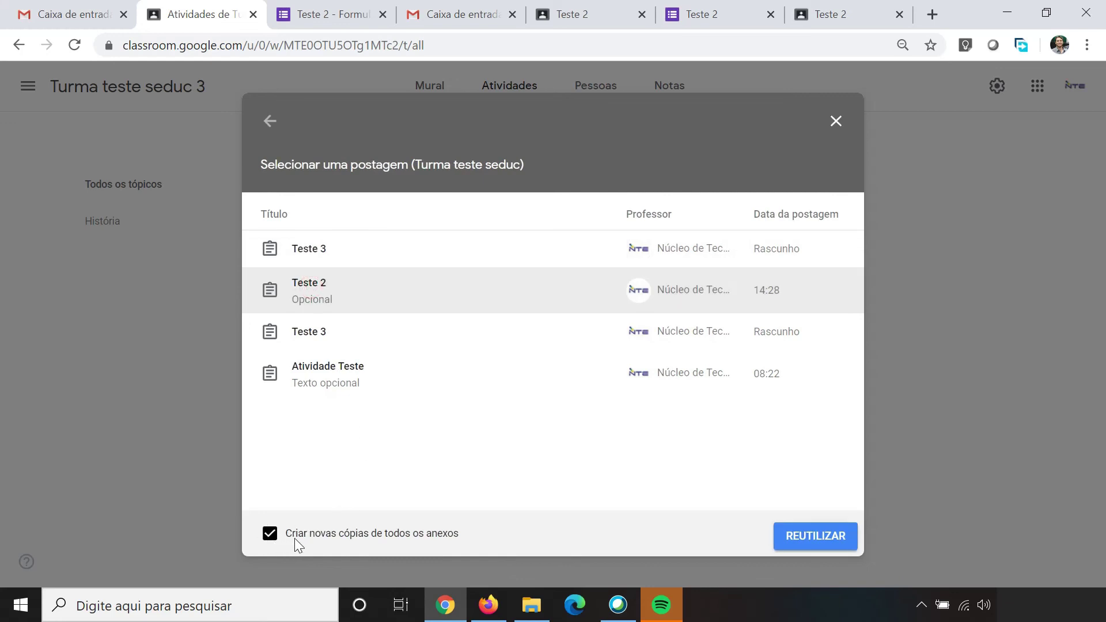
left_click(813, 535)
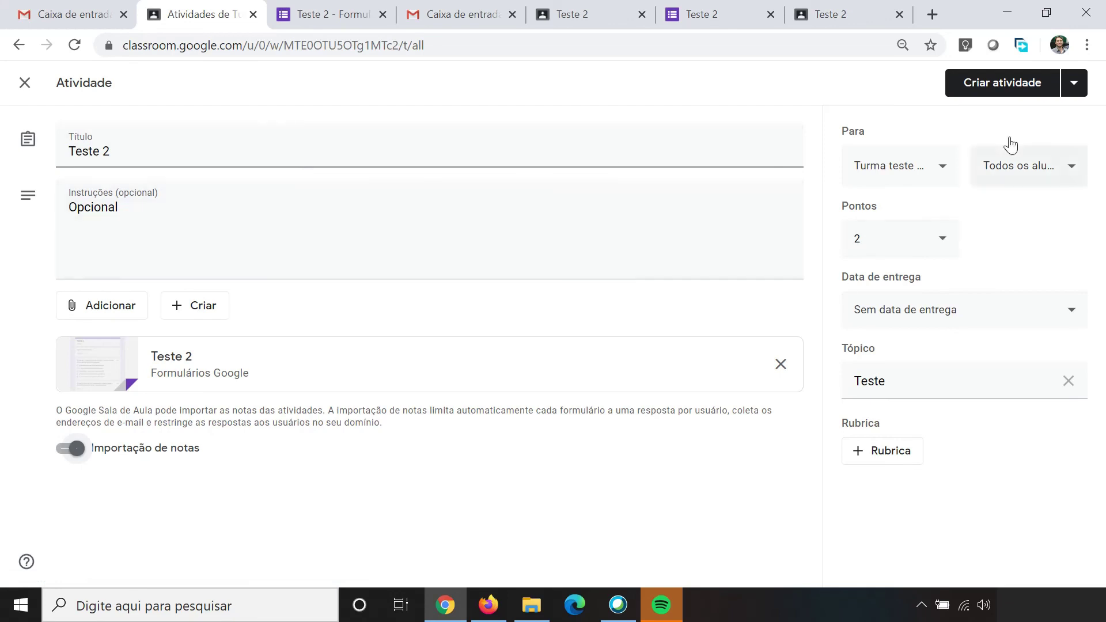
left_click(987, 82)
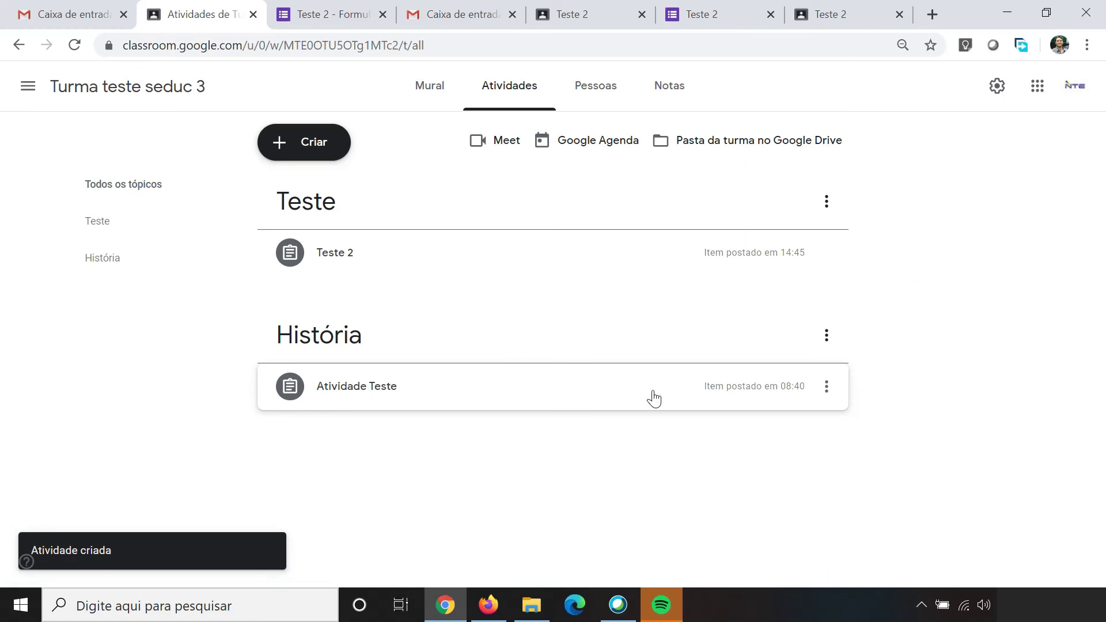
Step: Go to Turma teste seduc's activities, expand Teste 2, and open its attached Forms quiz
left_click(27, 90)
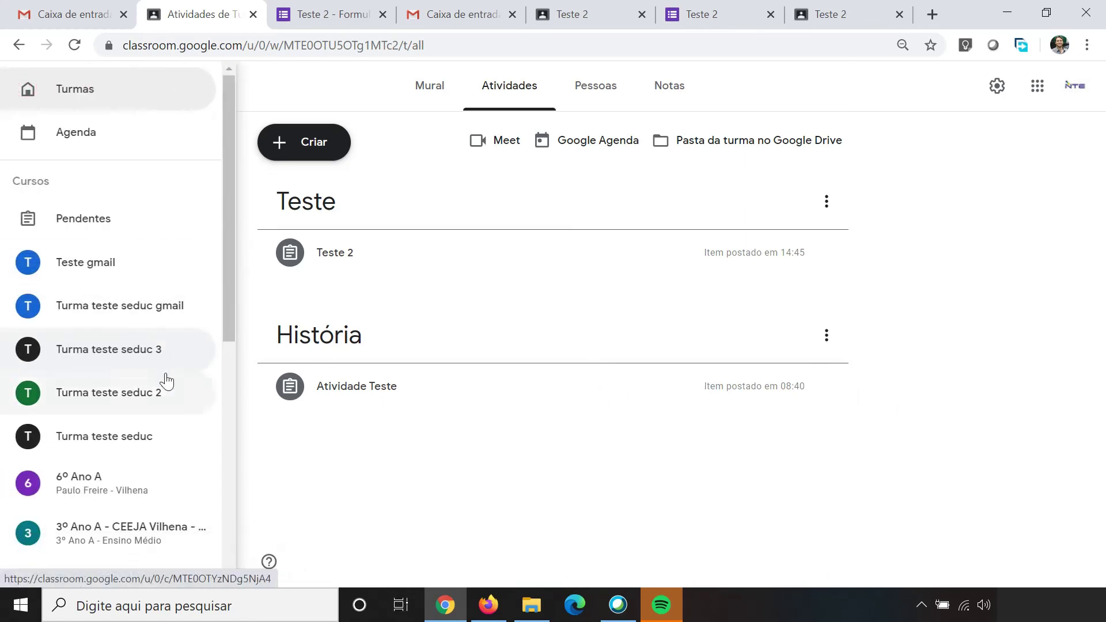
left_click(131, 449)
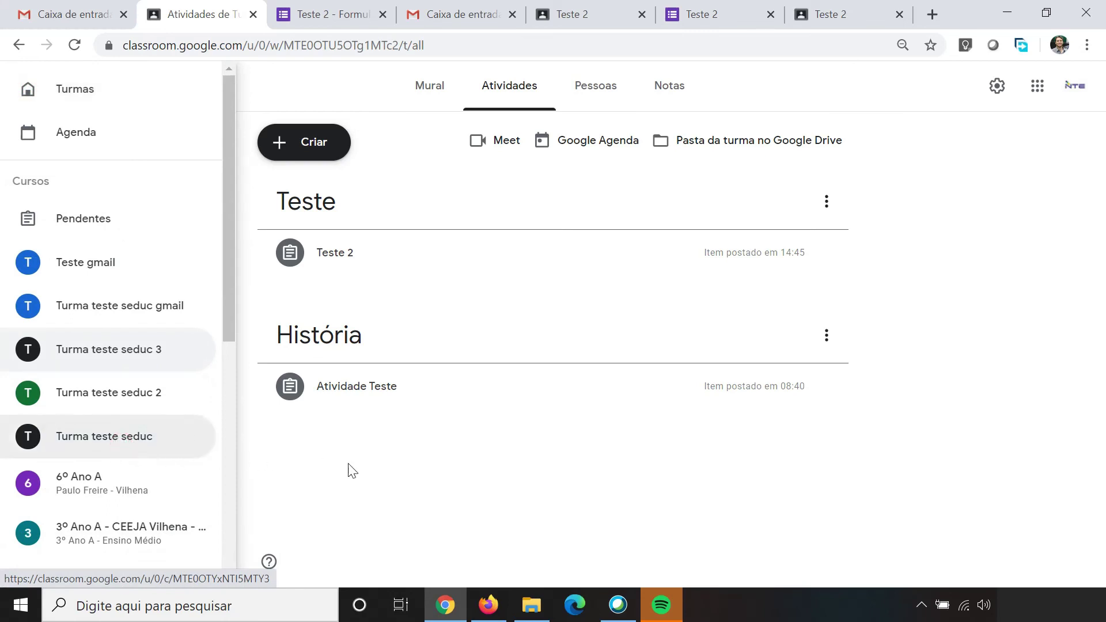
left_click(505, 84)
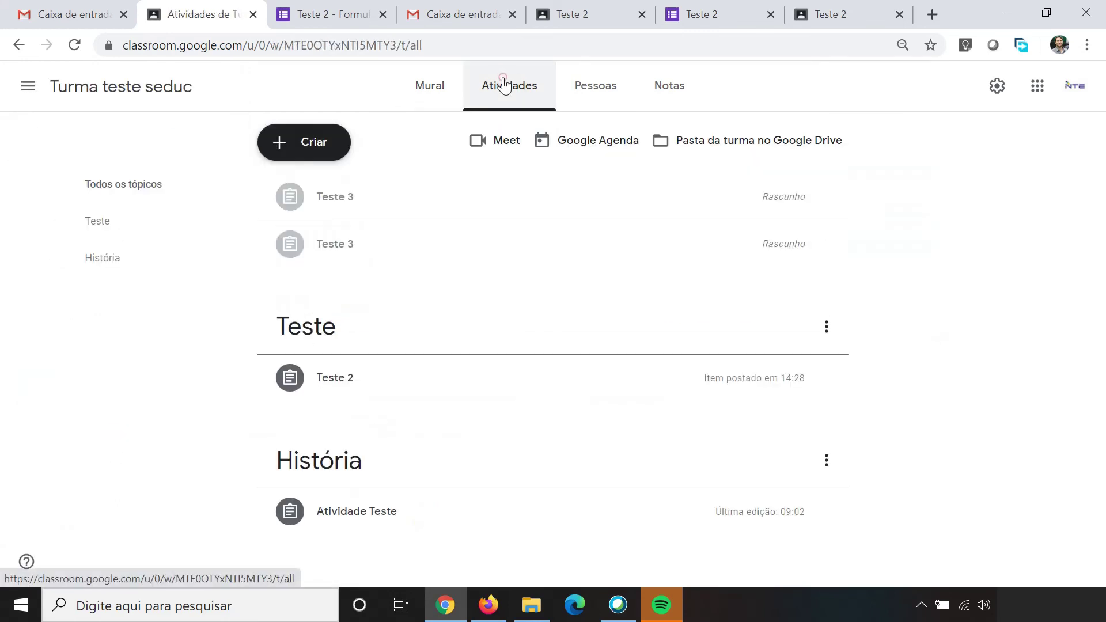
left_click(334, 380)
scroll(385, 326, "down", 1)
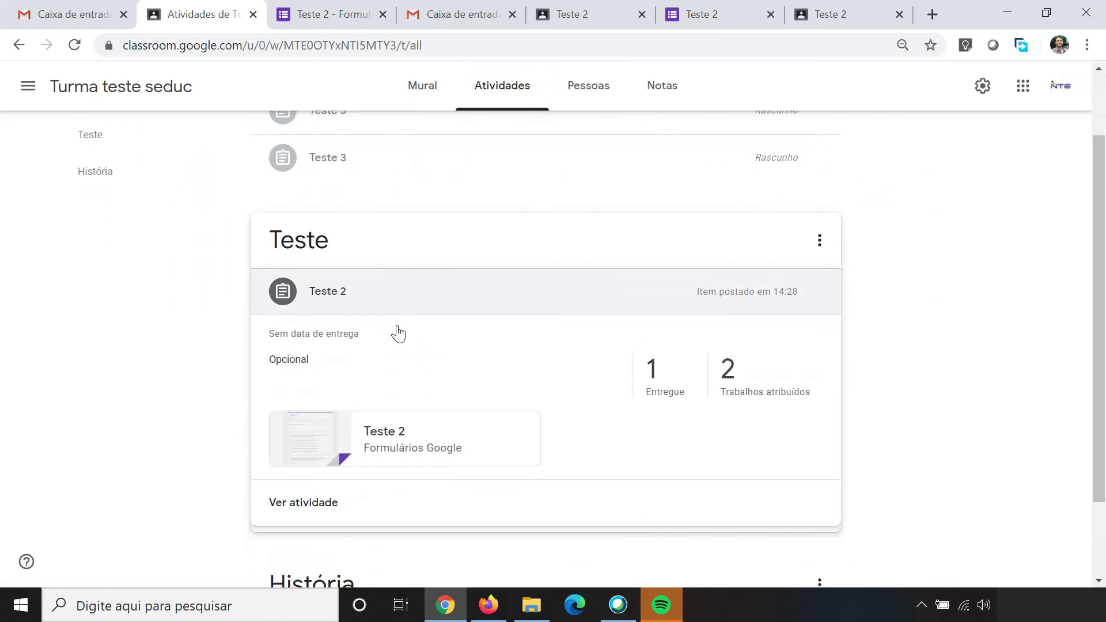
left_click(384, 437)
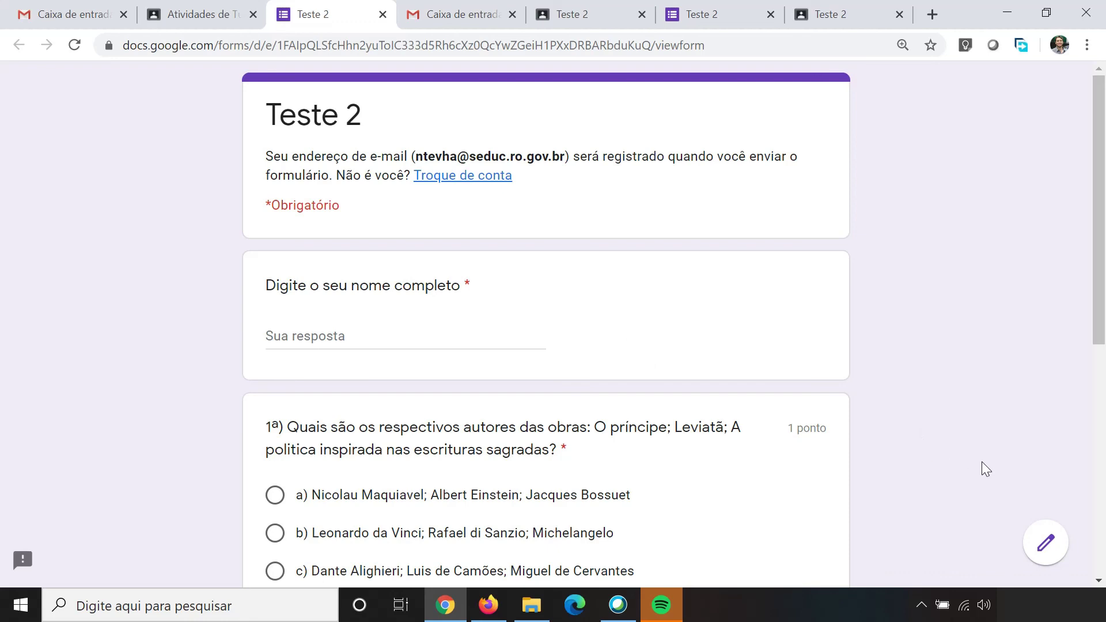
Step: Open Teste 2 for editing, view its 1 response, and toggle Aceitando respostas off and on
left_click(1045, 545)
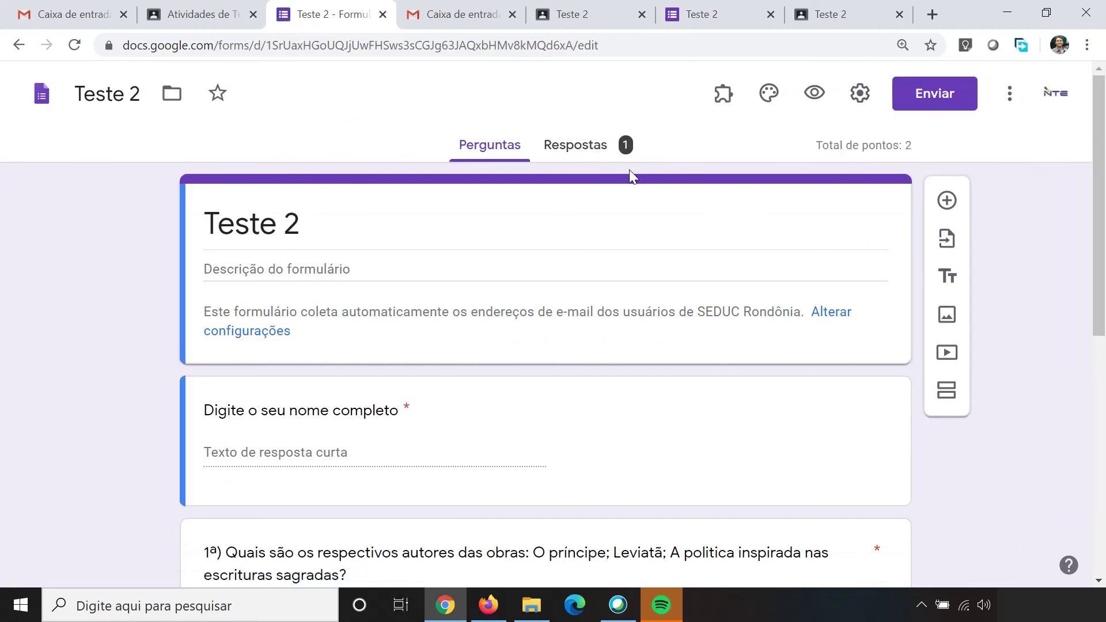
left_click(593, 151)
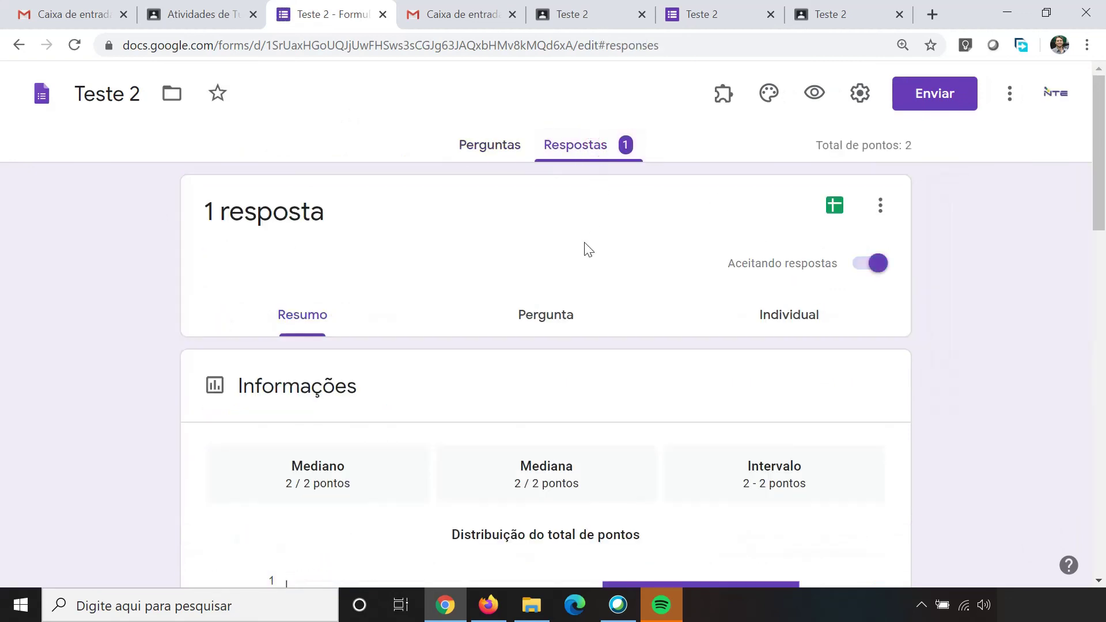
scroll(461, 374, "down", 2)
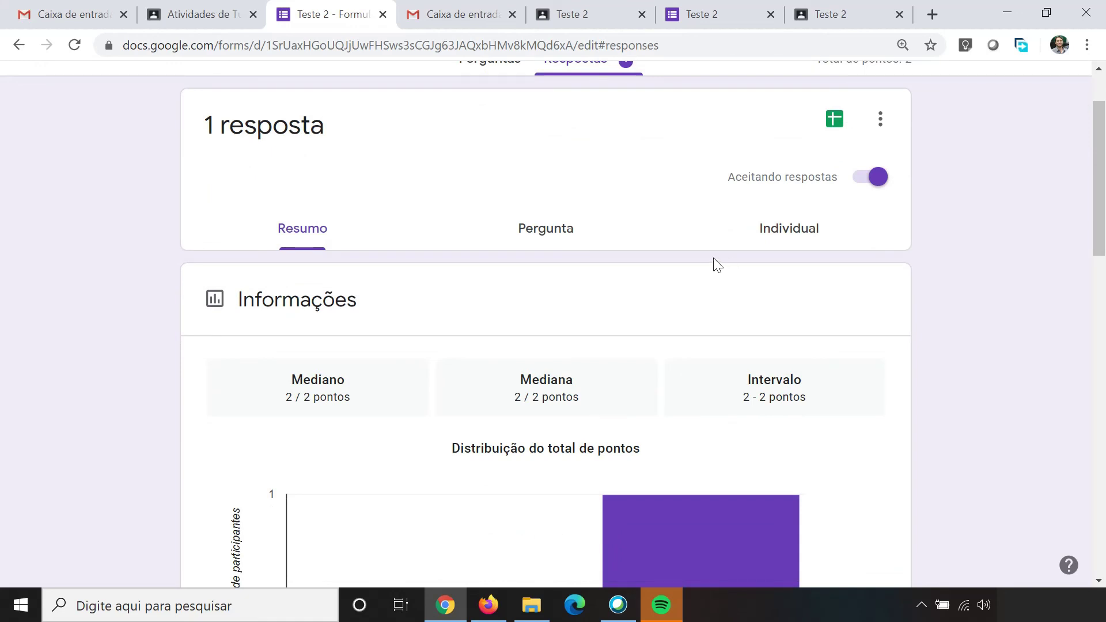
left_click(874, 180)
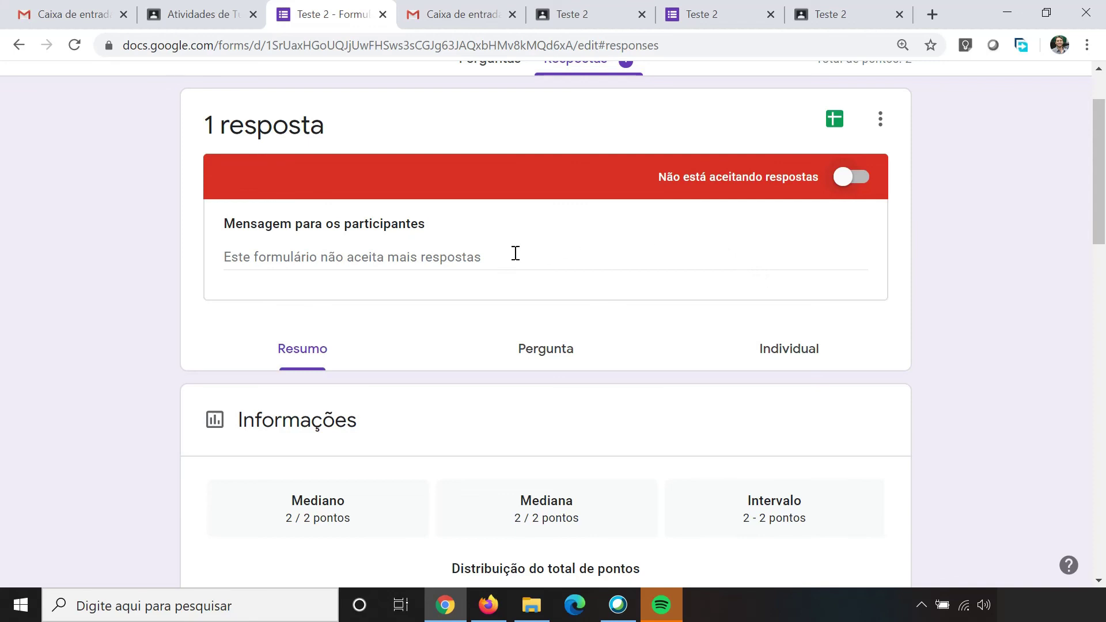
left_click(224, 259)
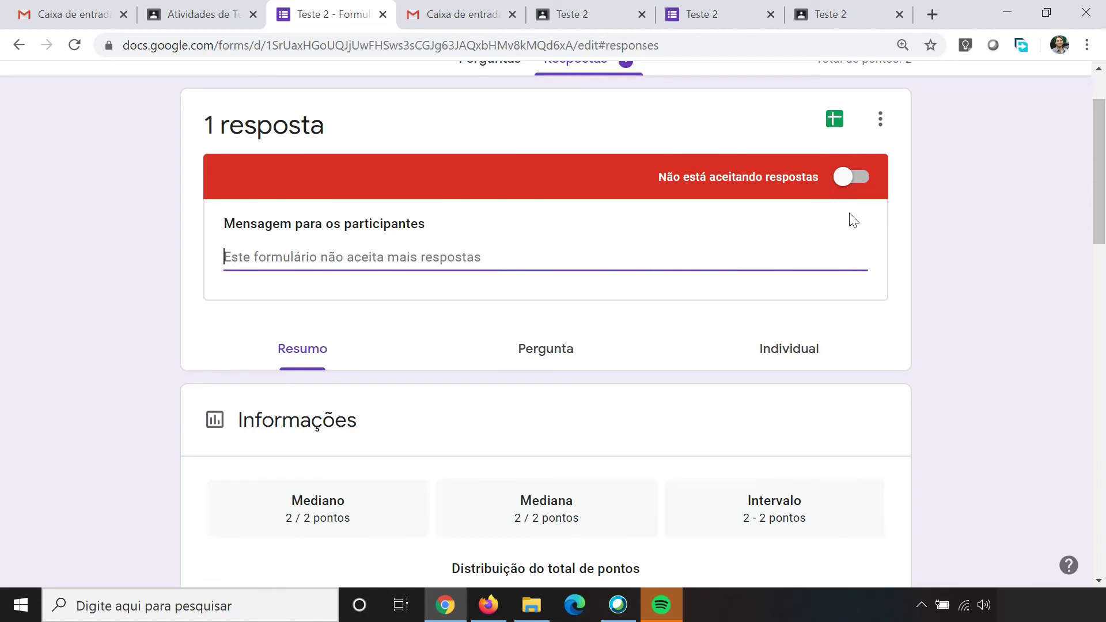
left_click(860, 185)
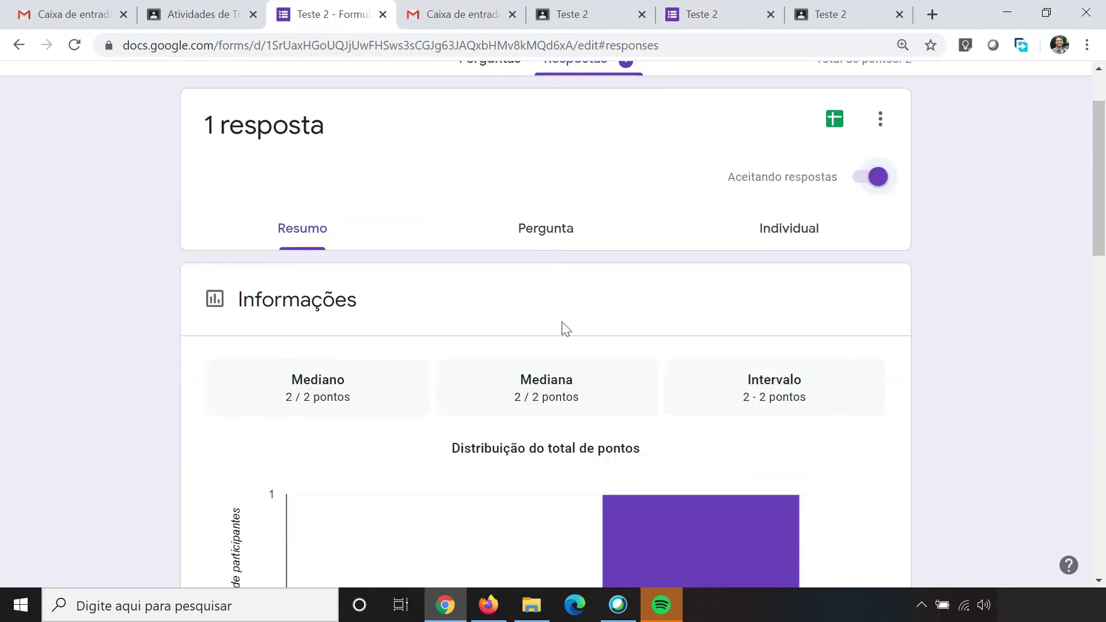
scroll(587, 316, "up", 2)
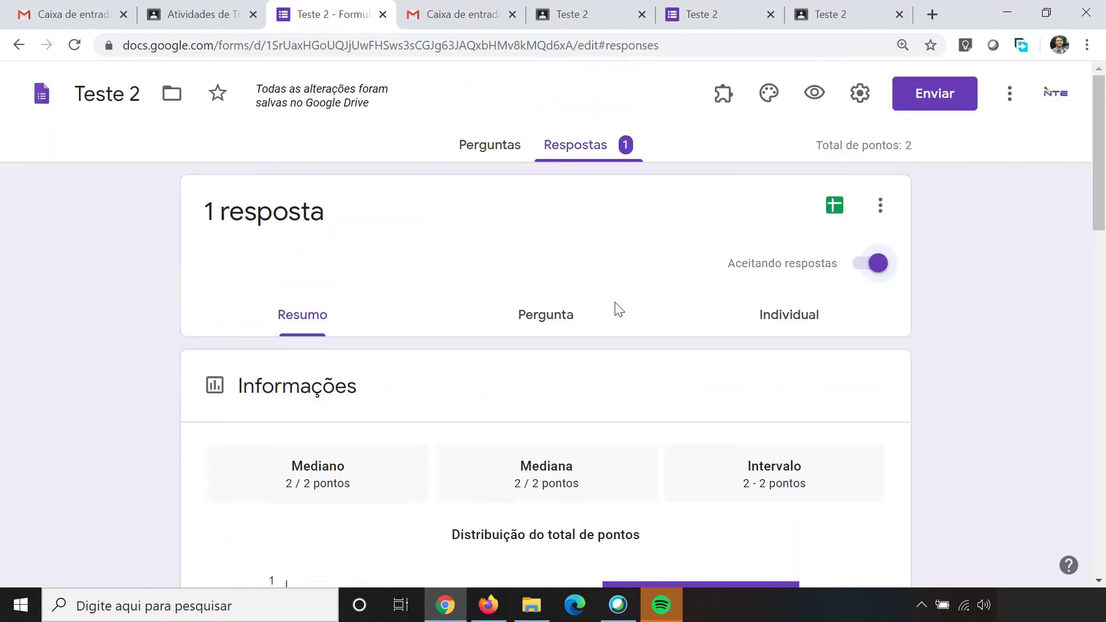
Step: Create a new linked spreadsheet, Teste 2 (respostas), from the responses page
left_click(834, 207)
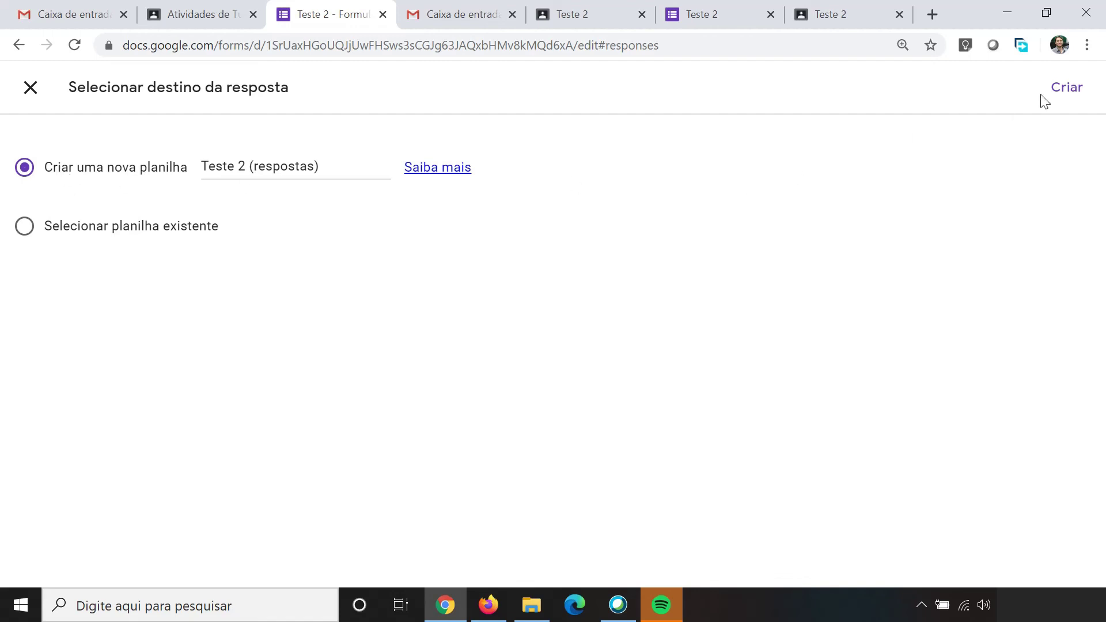
left_click(1059, 91)
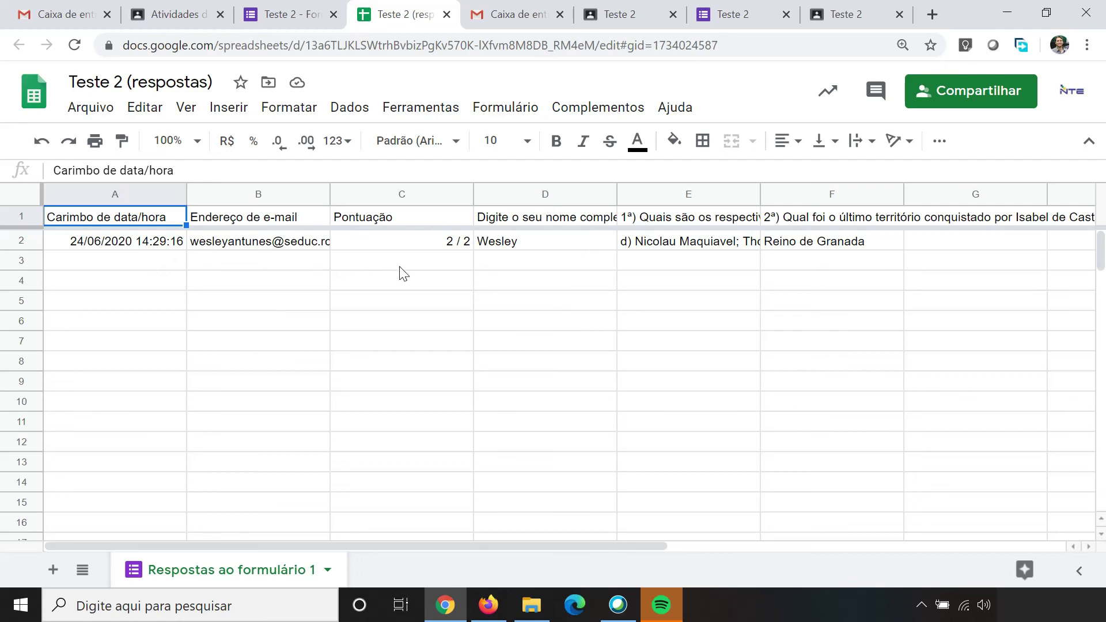
Step: Close the Teste 2 (respostas) spreadsheet and the Teste 2 form, back to Turma teste seduc
left_click(446, 14)
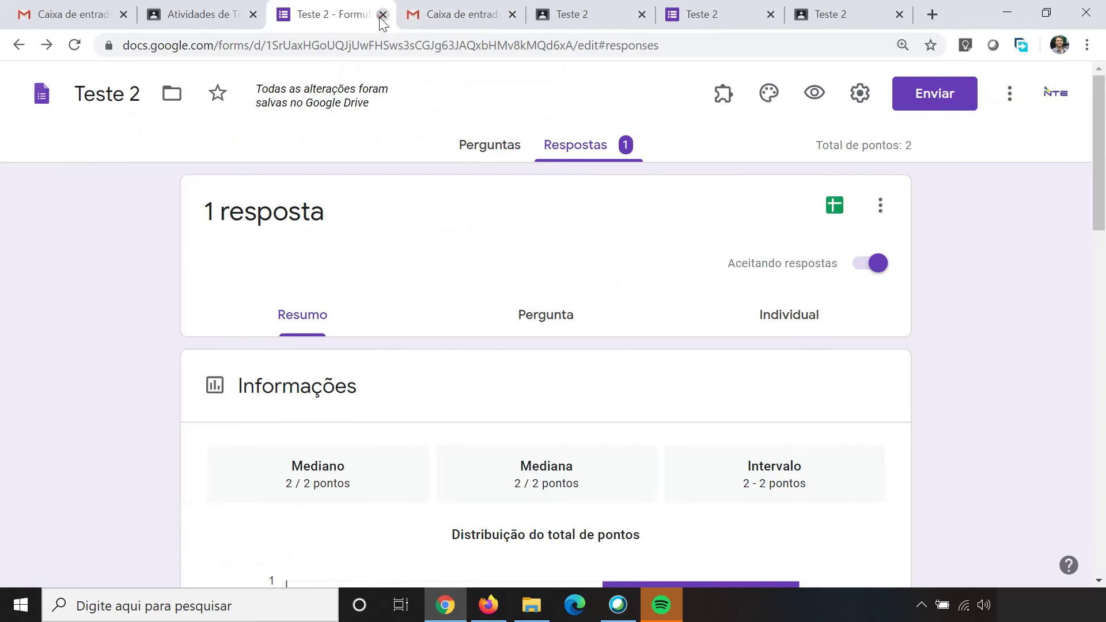
left_click(382, 14)
left_click(218, 10)
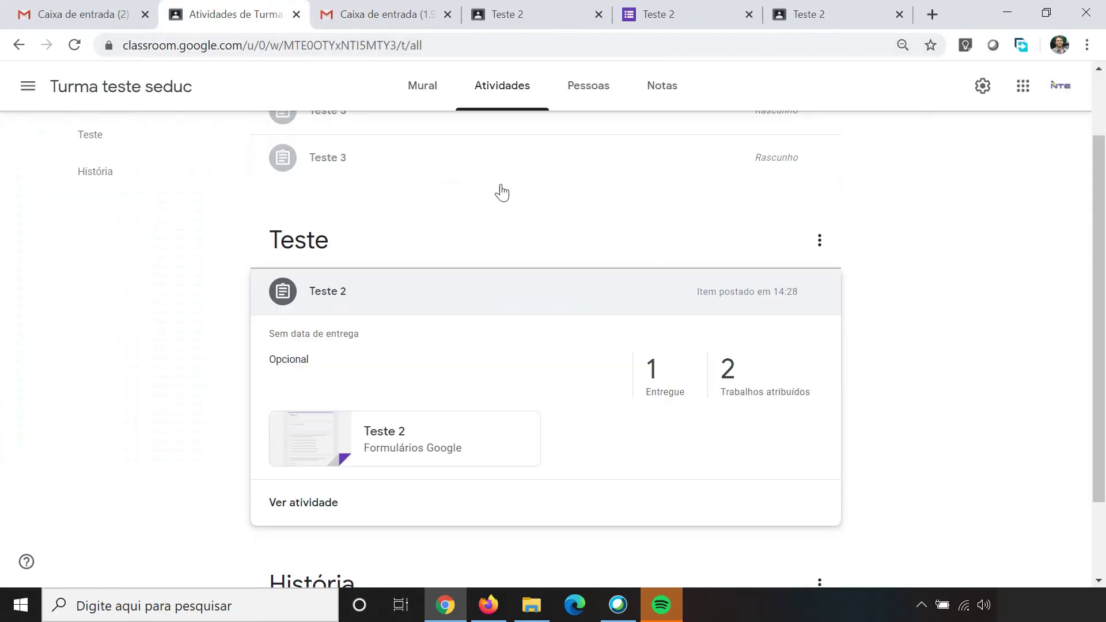